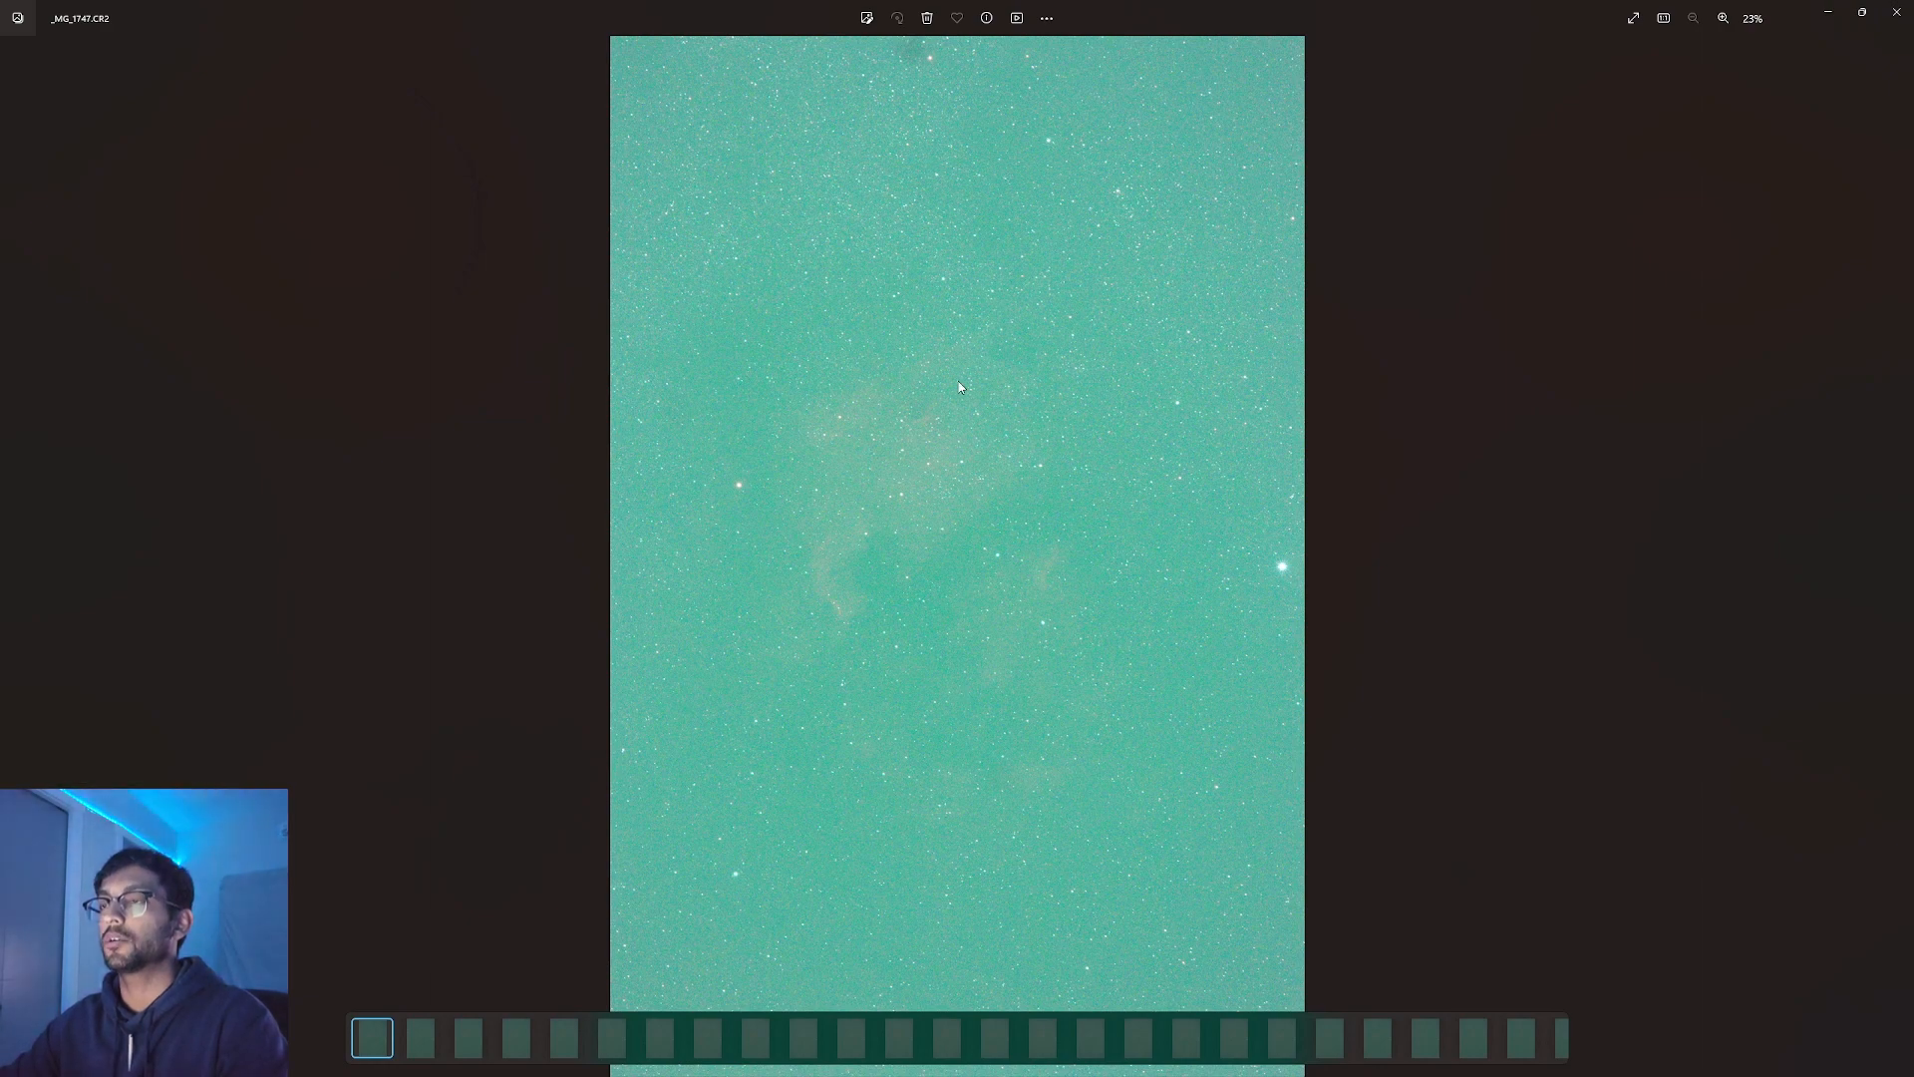
Close the RGB frame preview and RGB Lights folder, then open HA > Lights.
left_click(1898, 10)
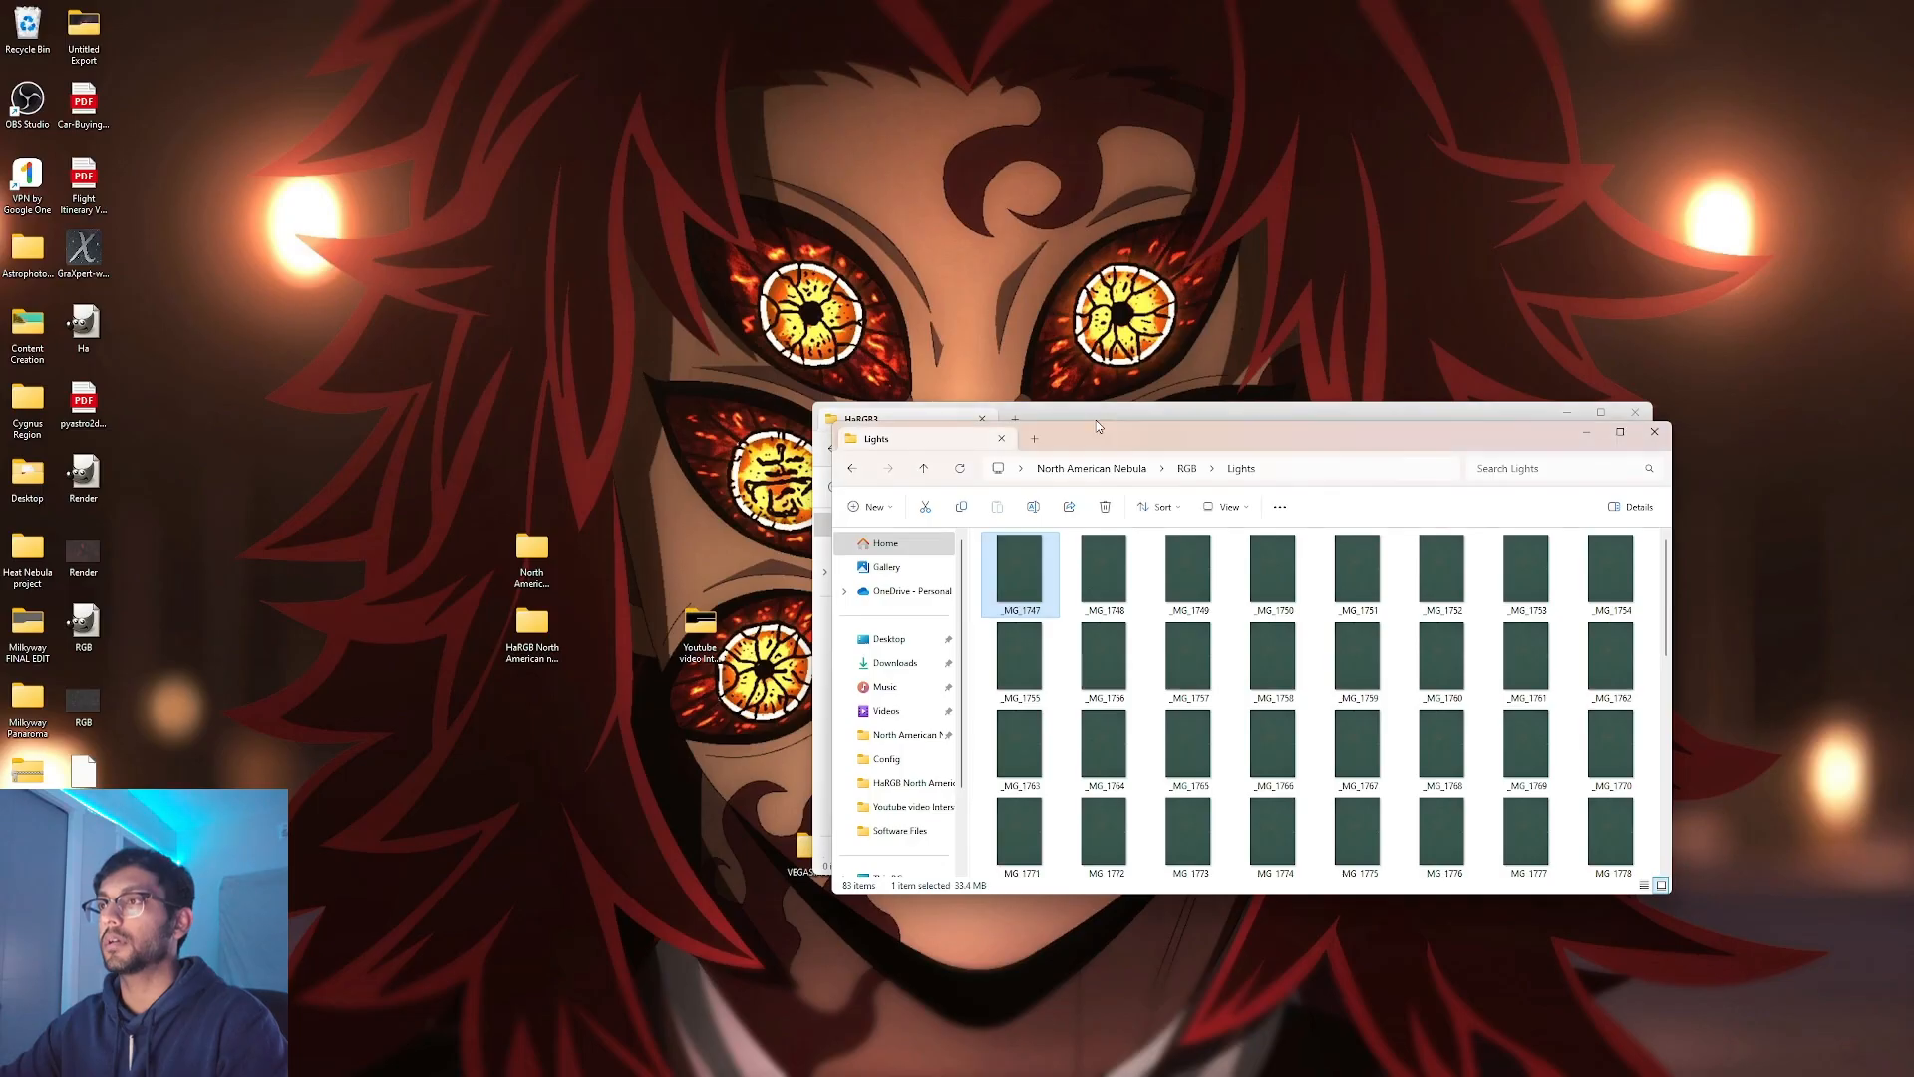
mouse_move(1022, 613)
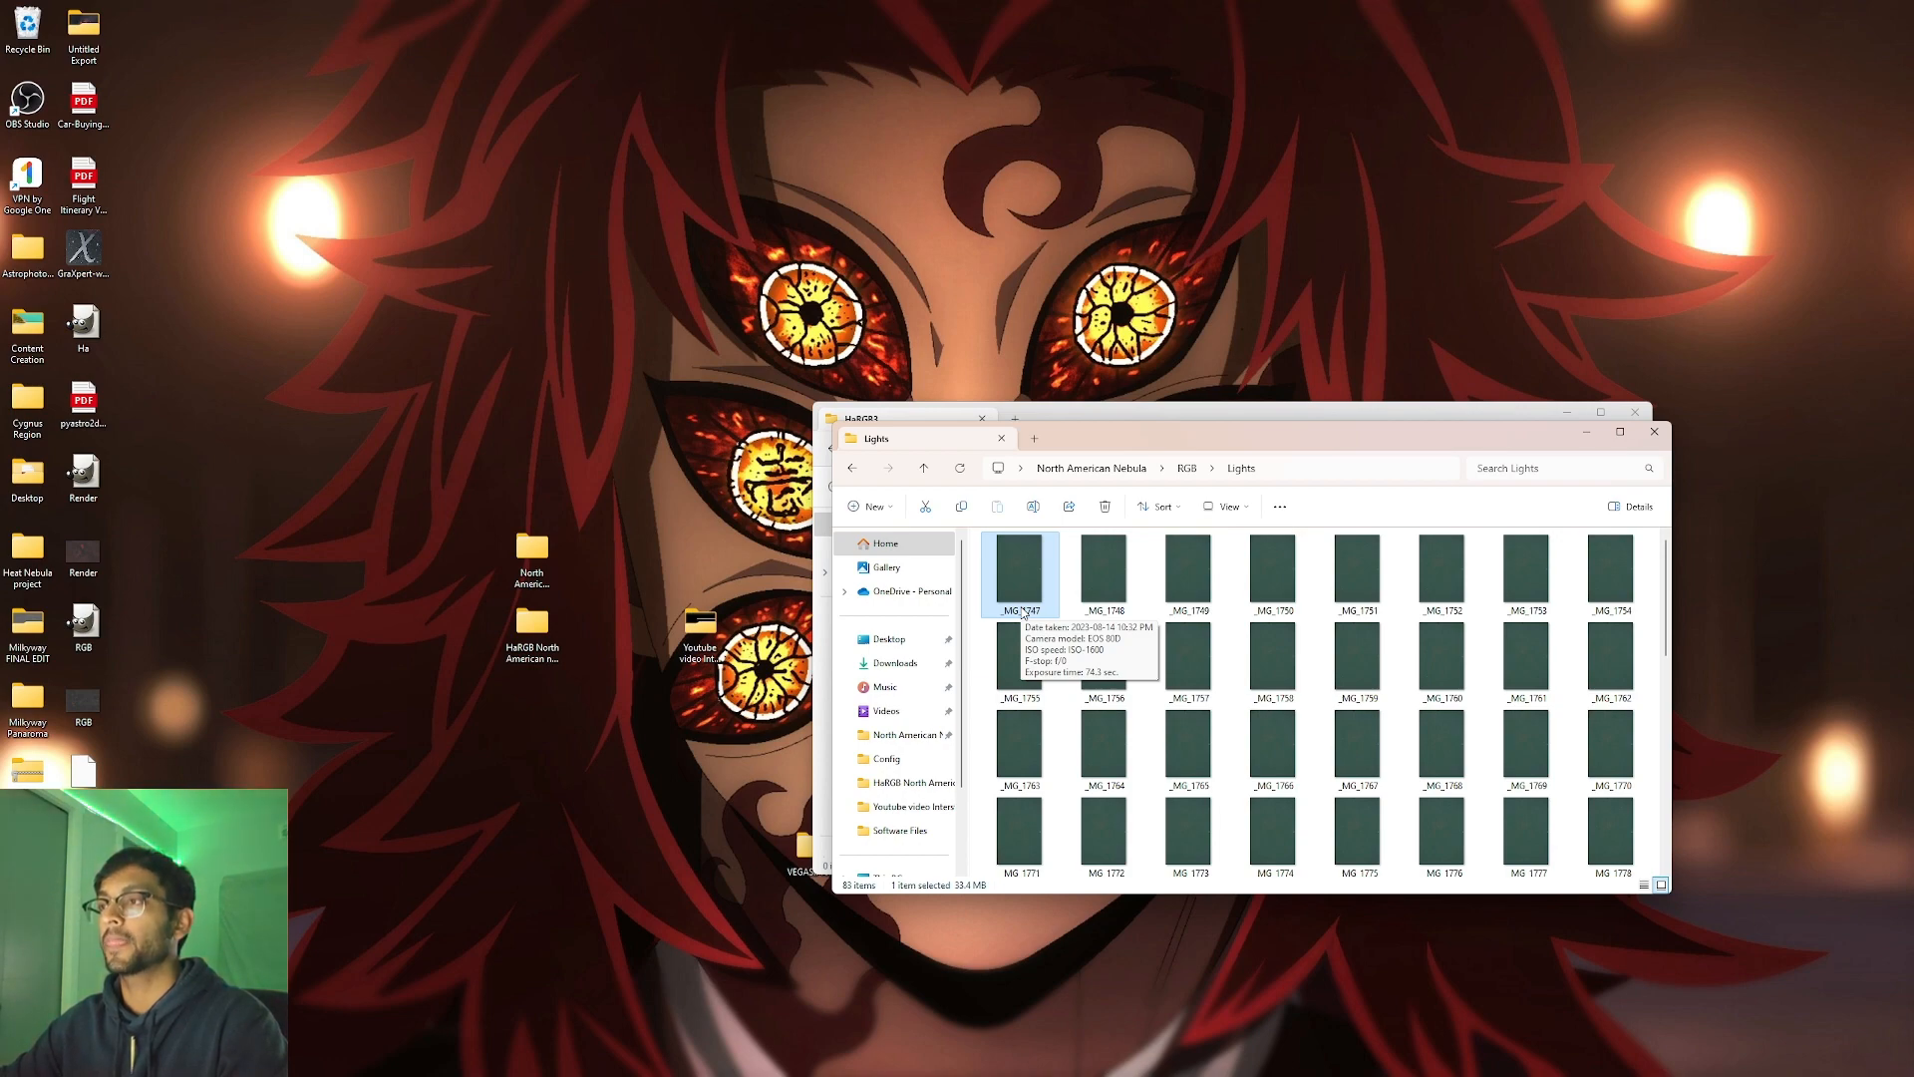
left_click(1668, 439)
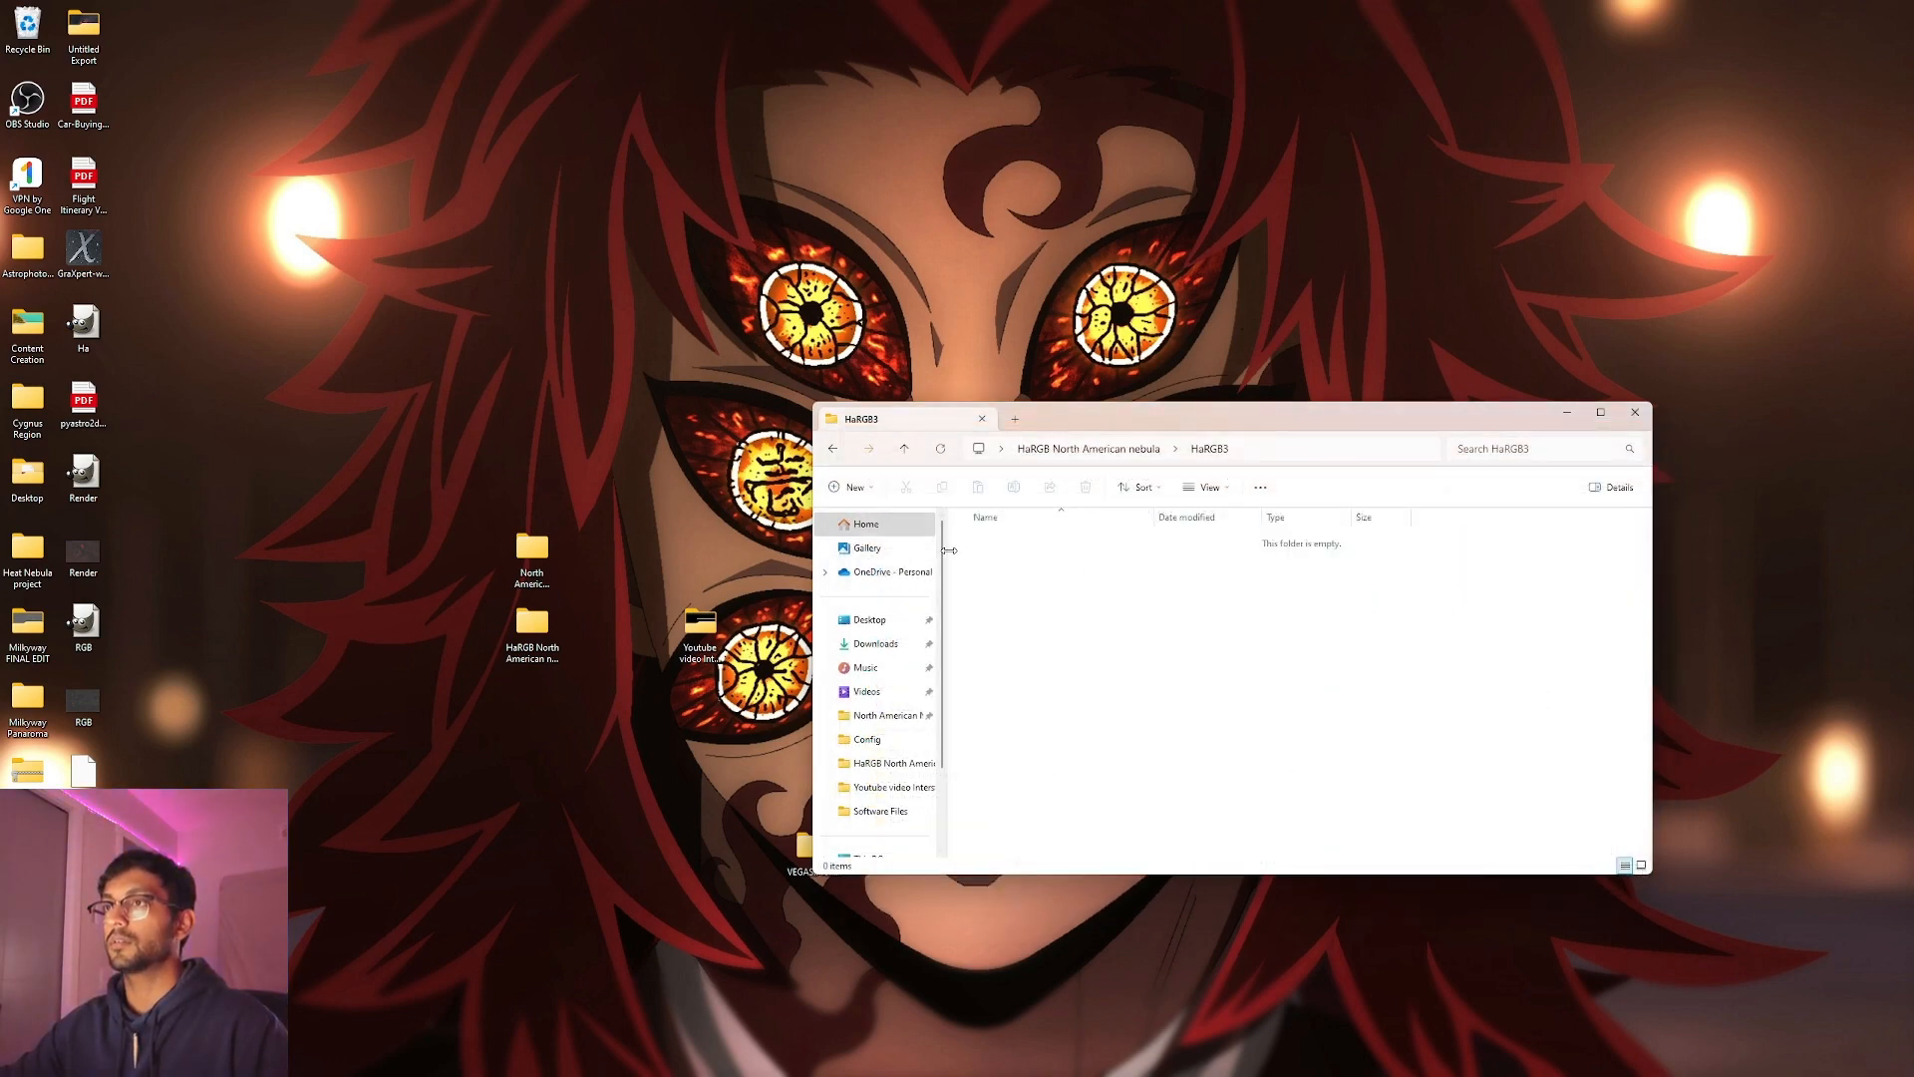
double_click(531, 541)
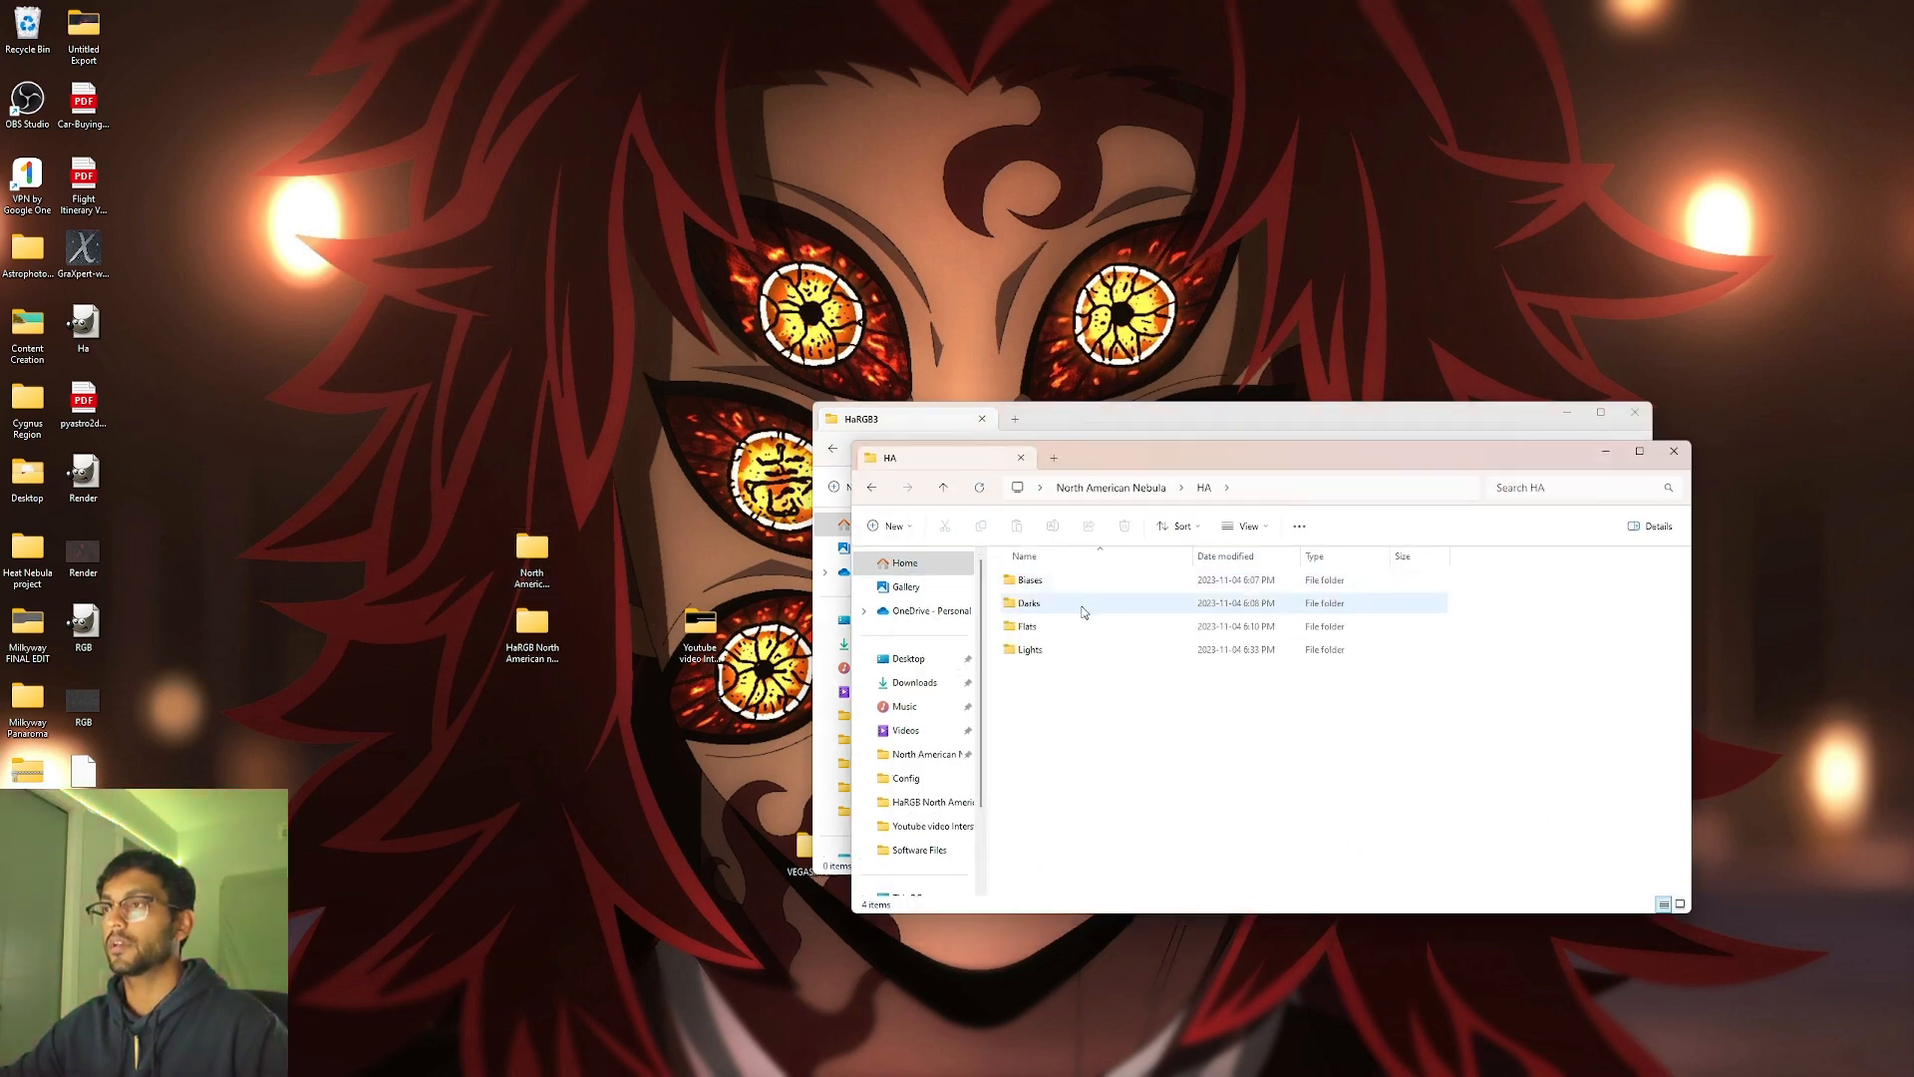
double_click(1080, 647)
View Ha frame _MG_1931 in Photos, close it and the HA Lights window, and dismiss Siril's welcome notice.
double_click(1059, 573)
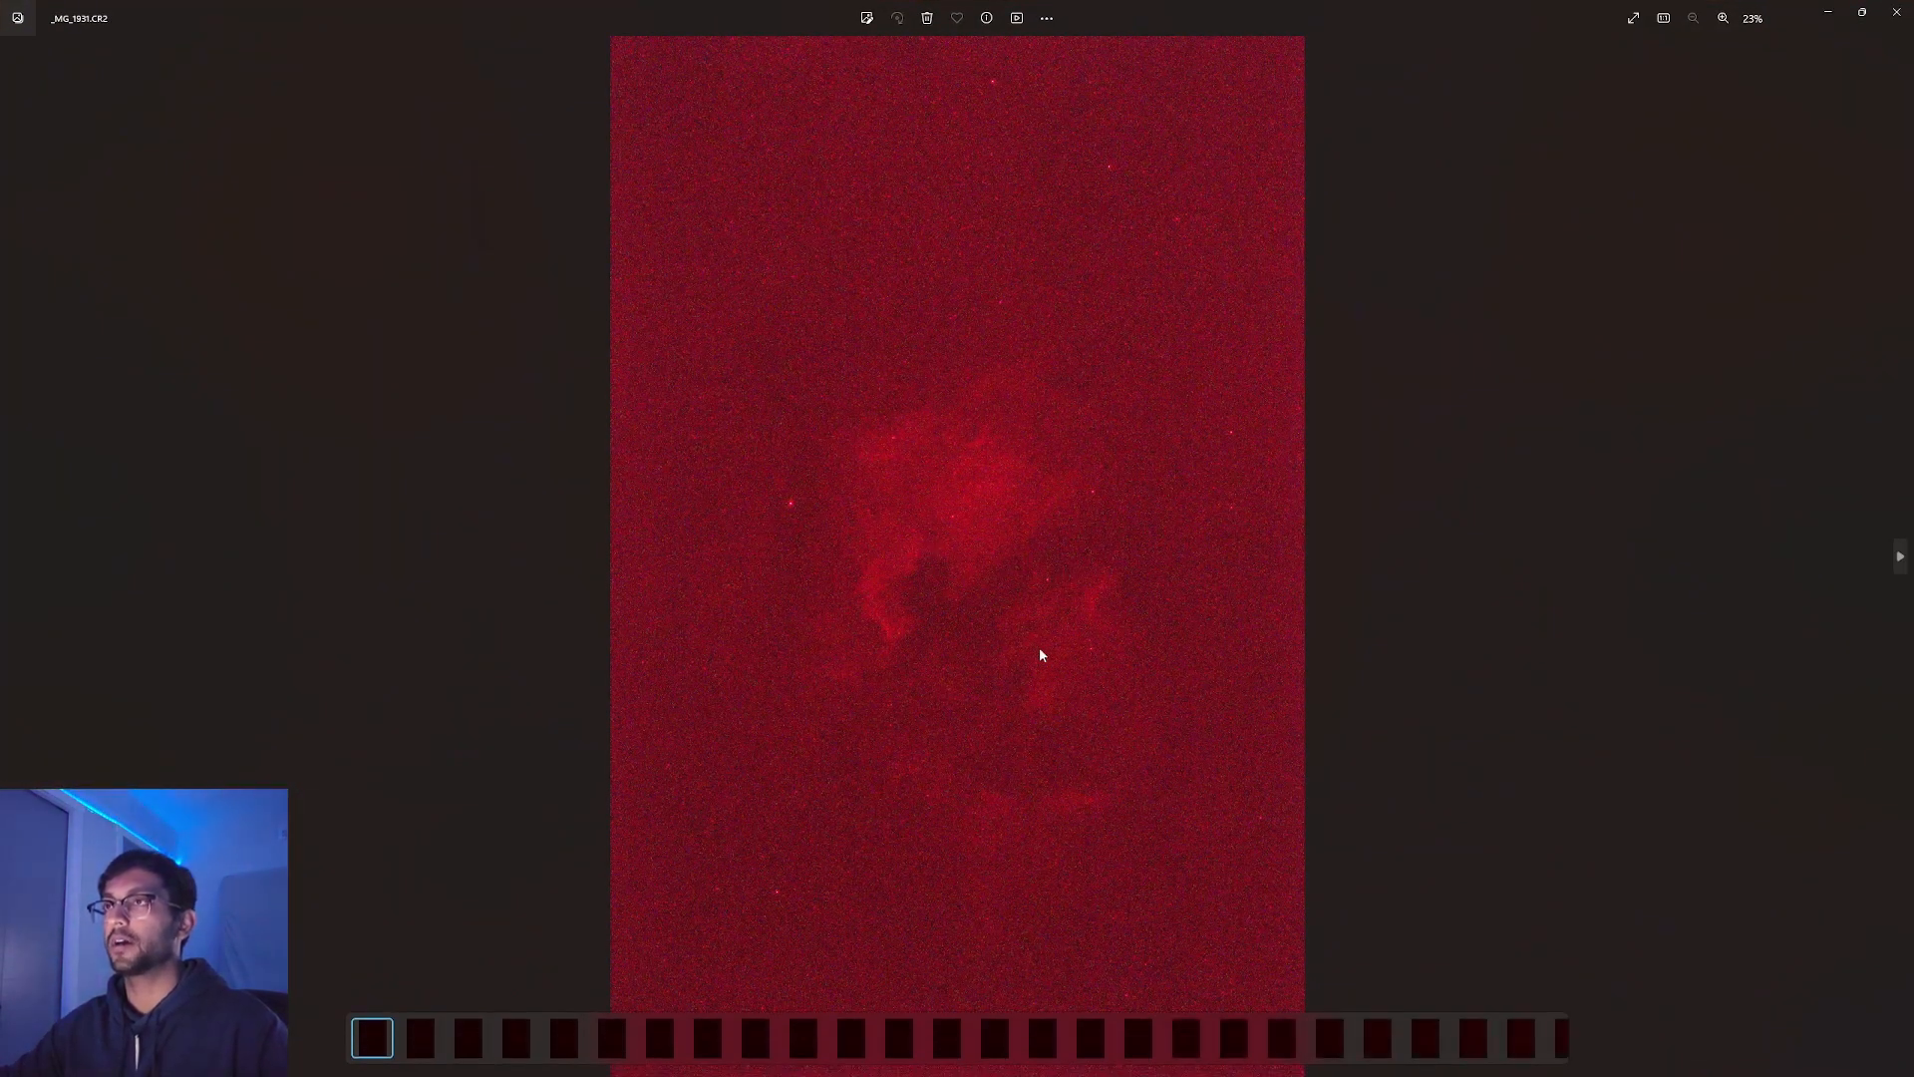
left_click(1897, 12)
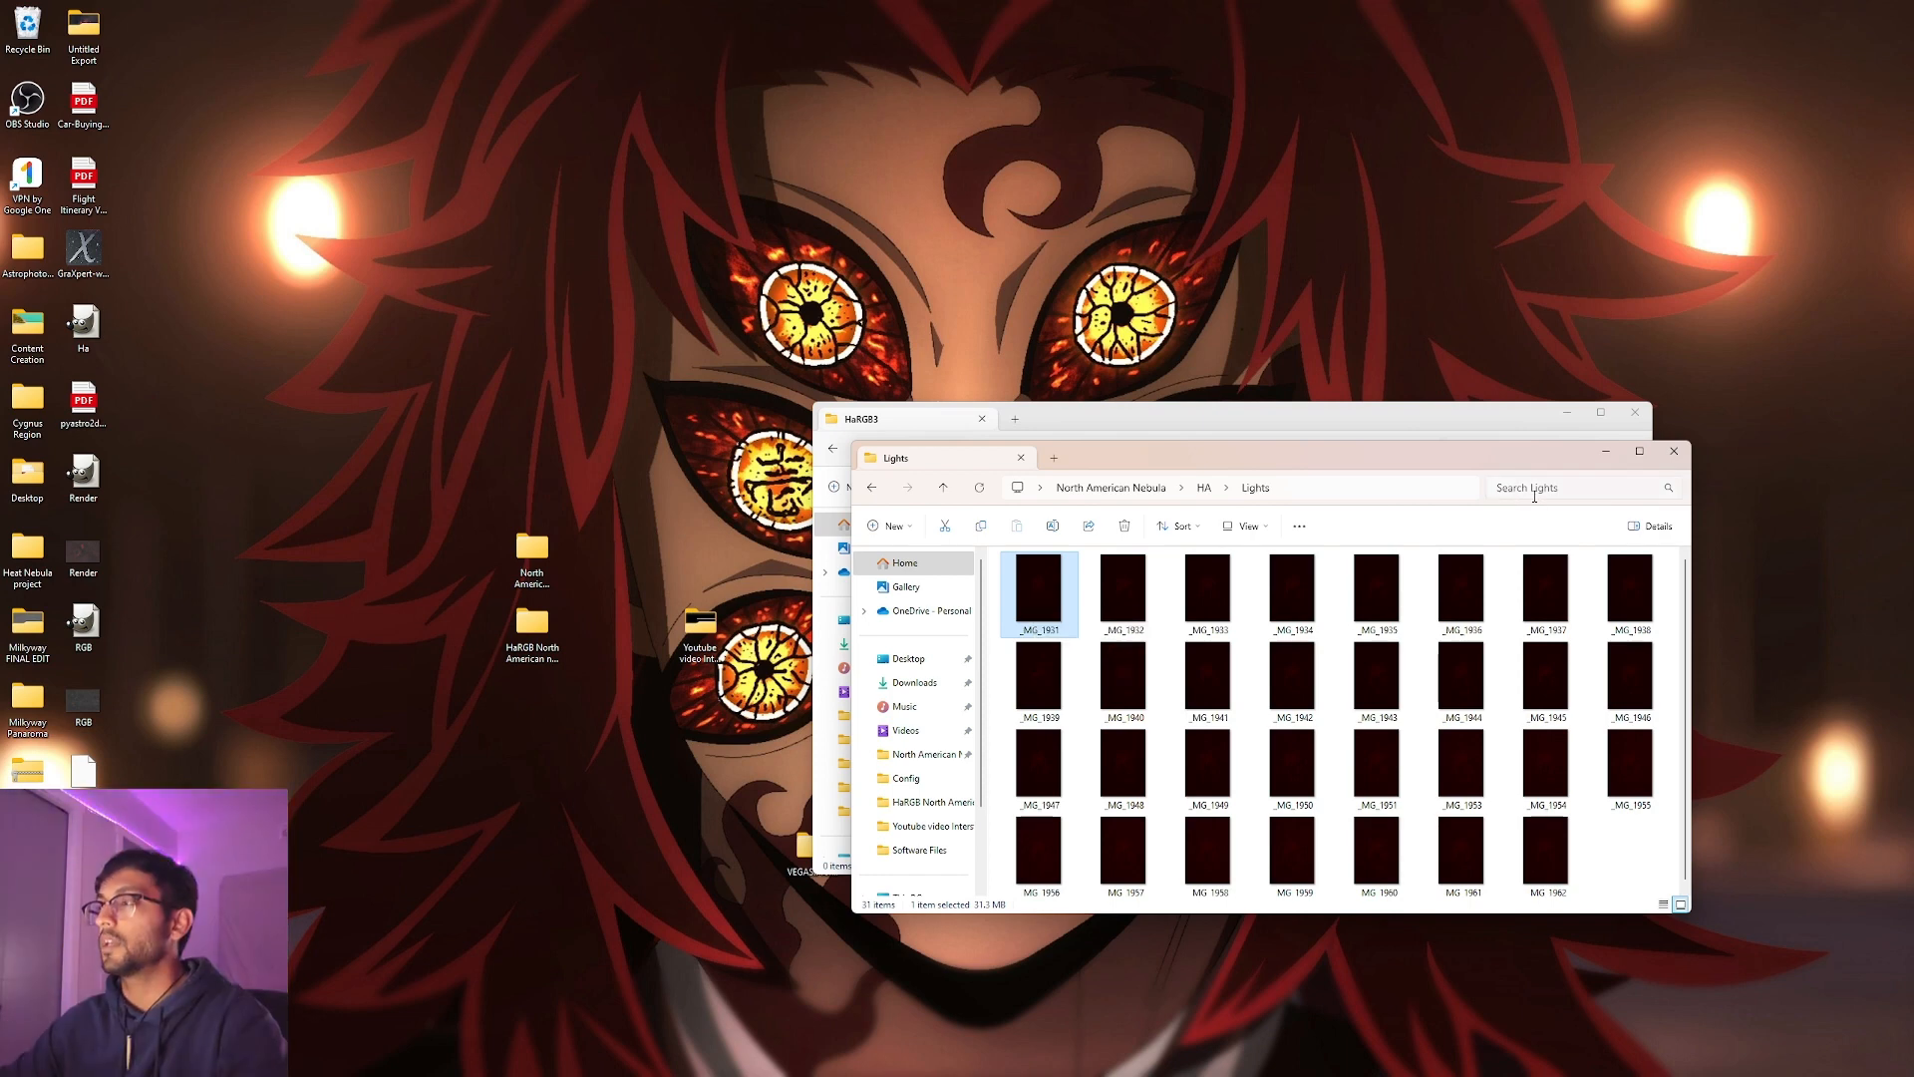
left_click(1664, 456)
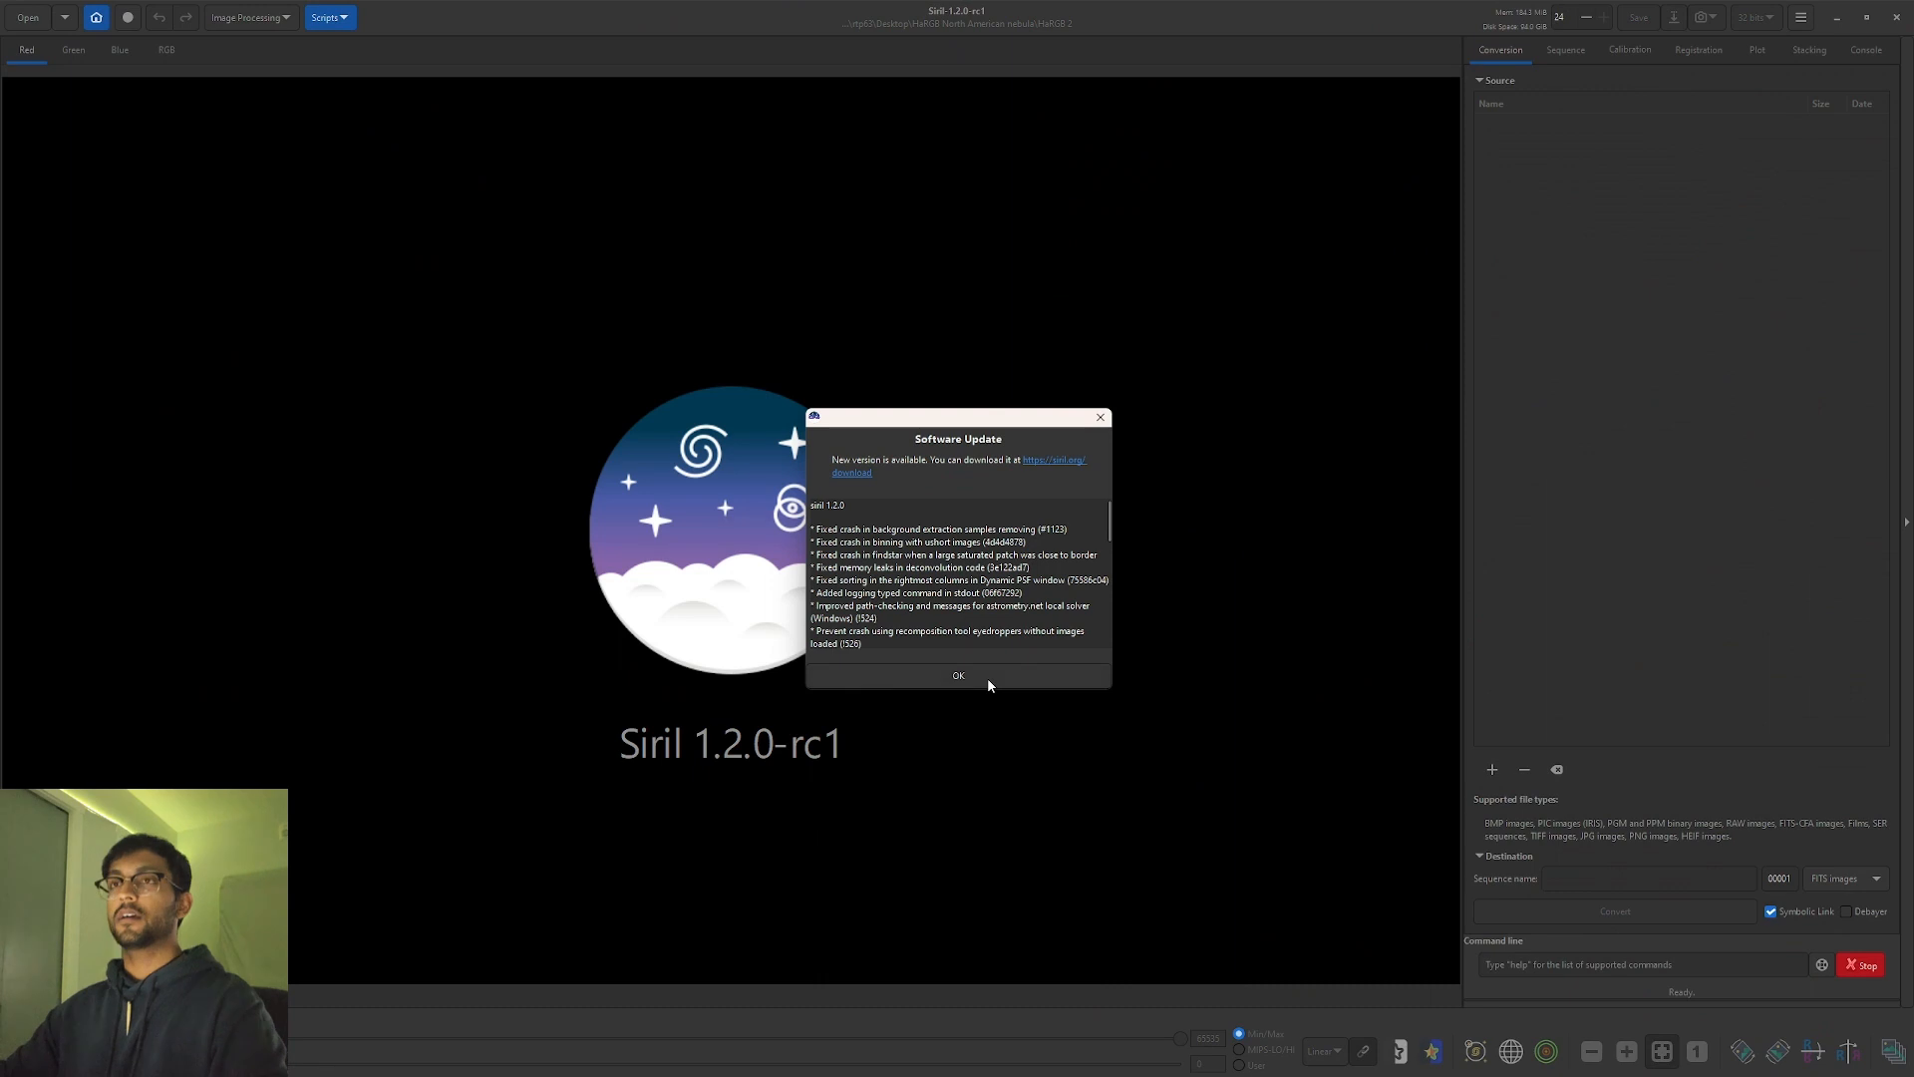
left_click(987, 678)
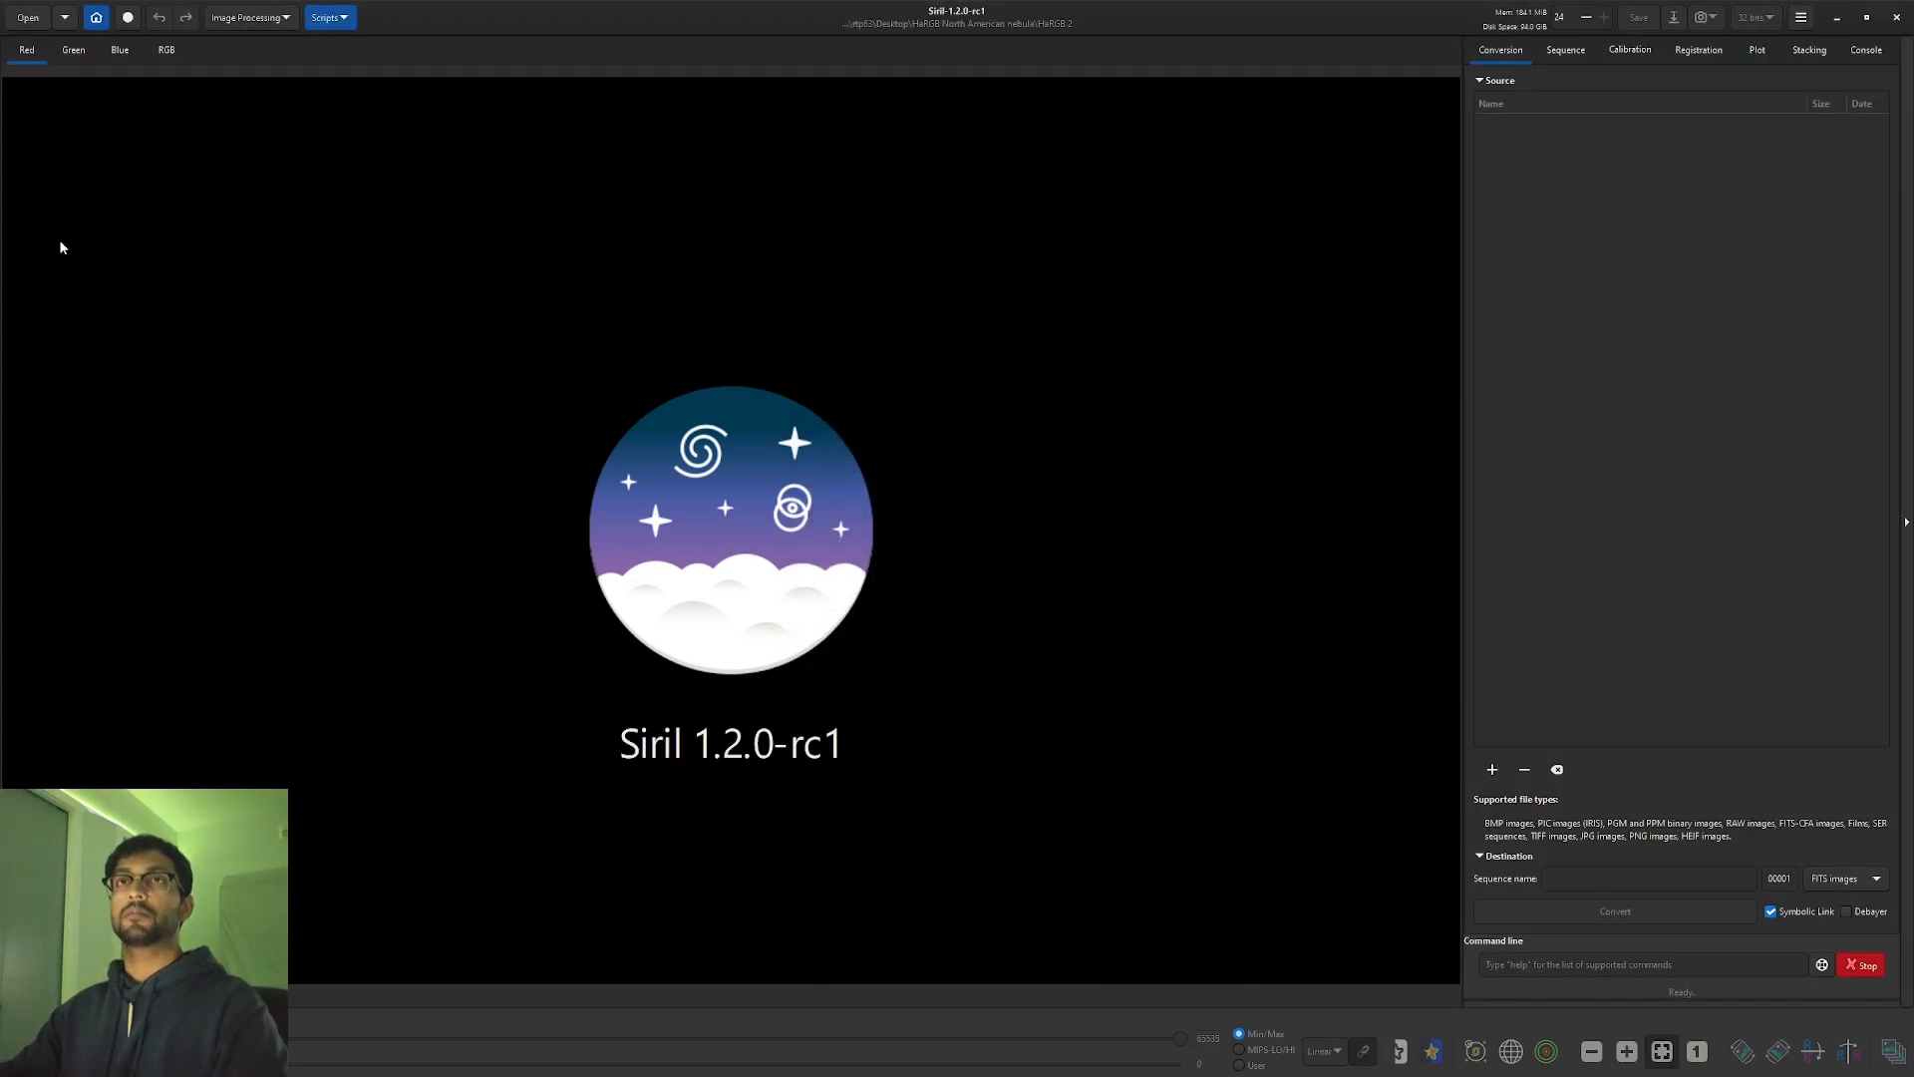
Set Siril's working folder to Desktop\North American Nebula\RGB.
left_click(99, 17)
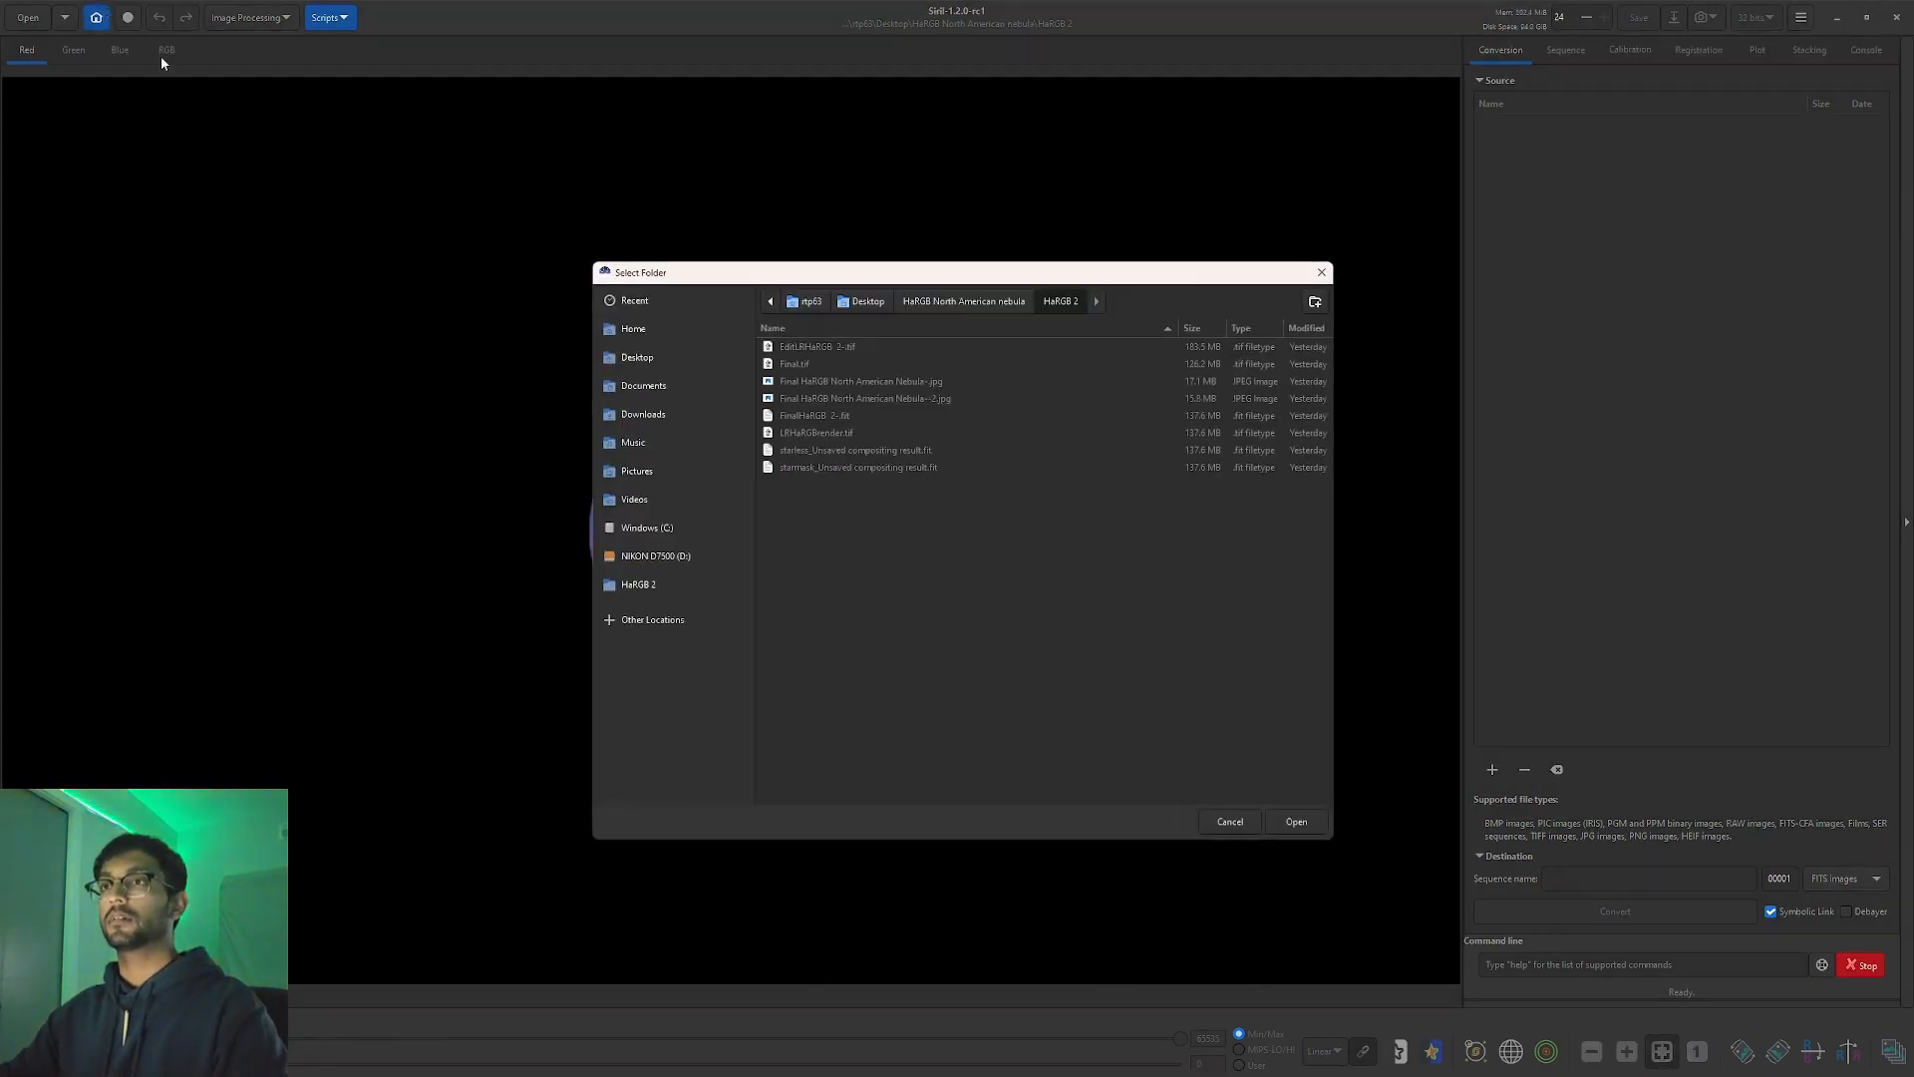
left_click(694, 359)
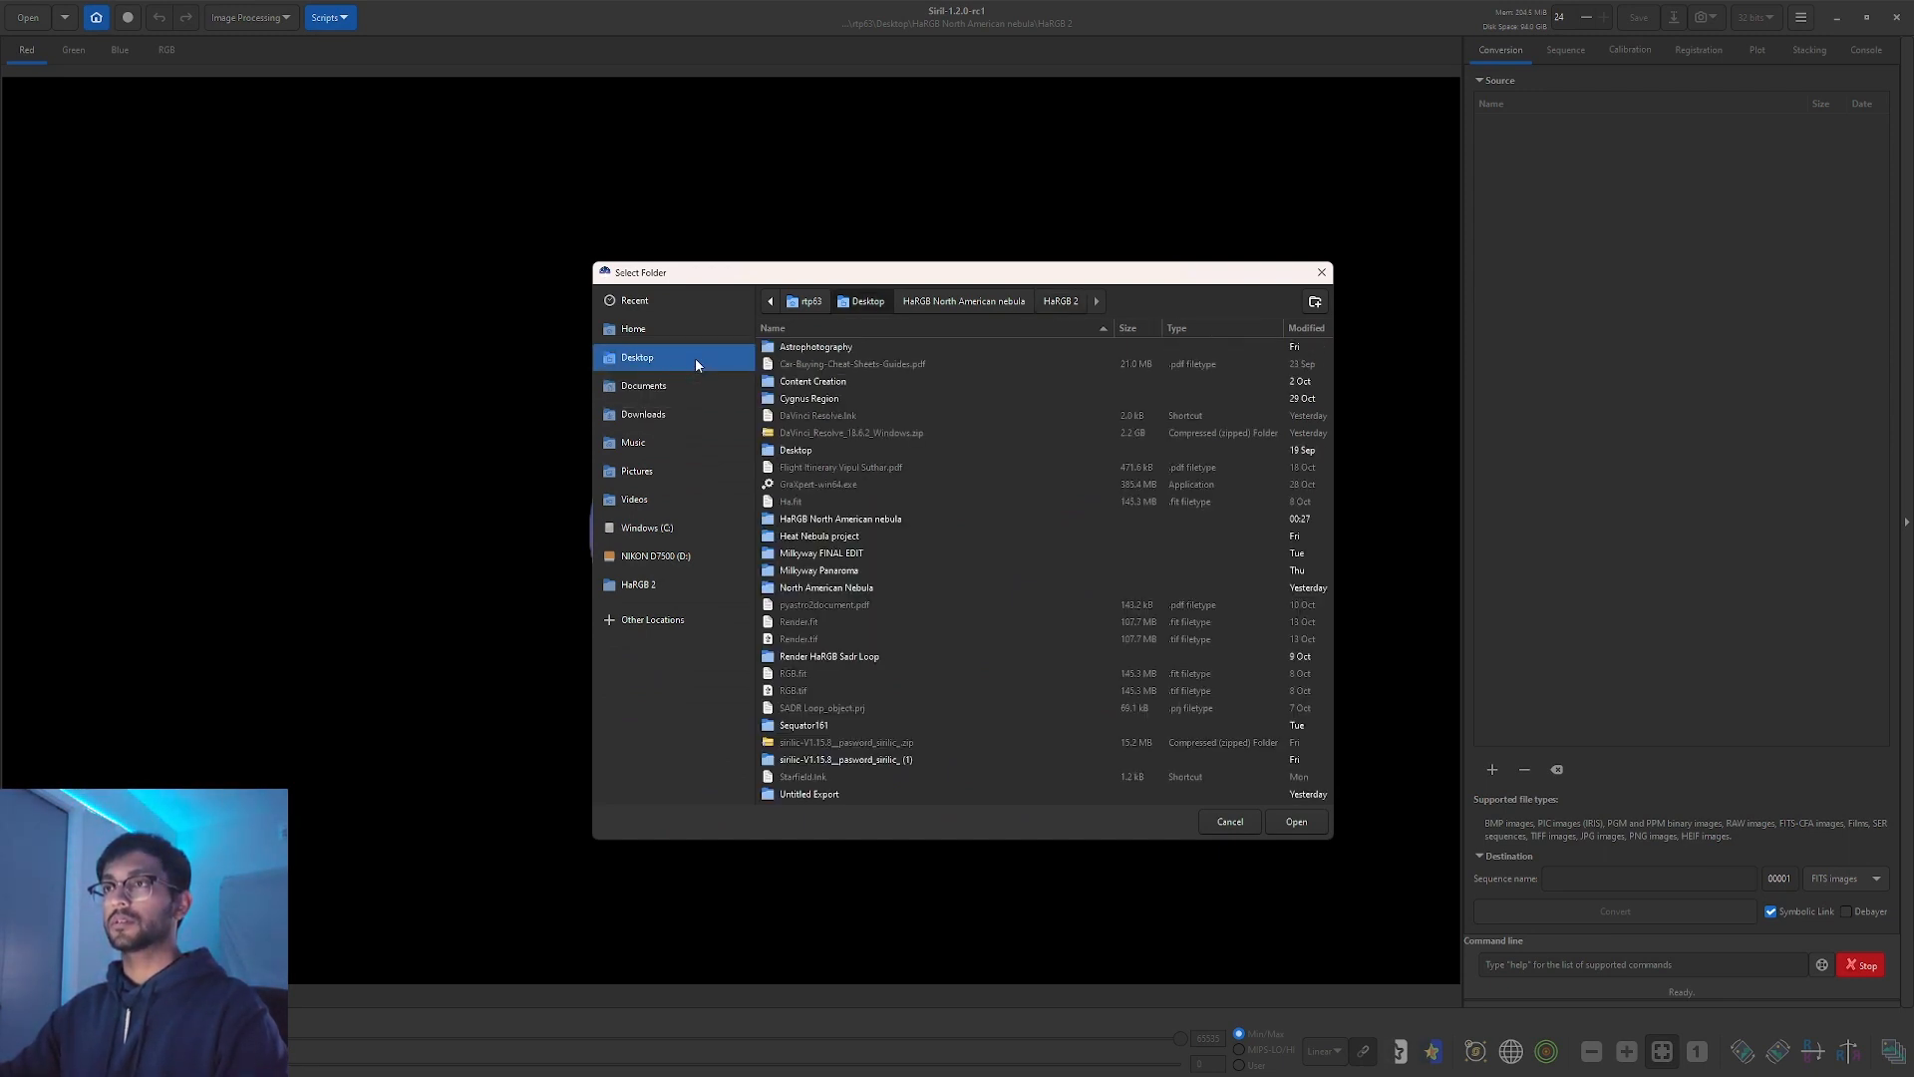
double_click(836, 588)
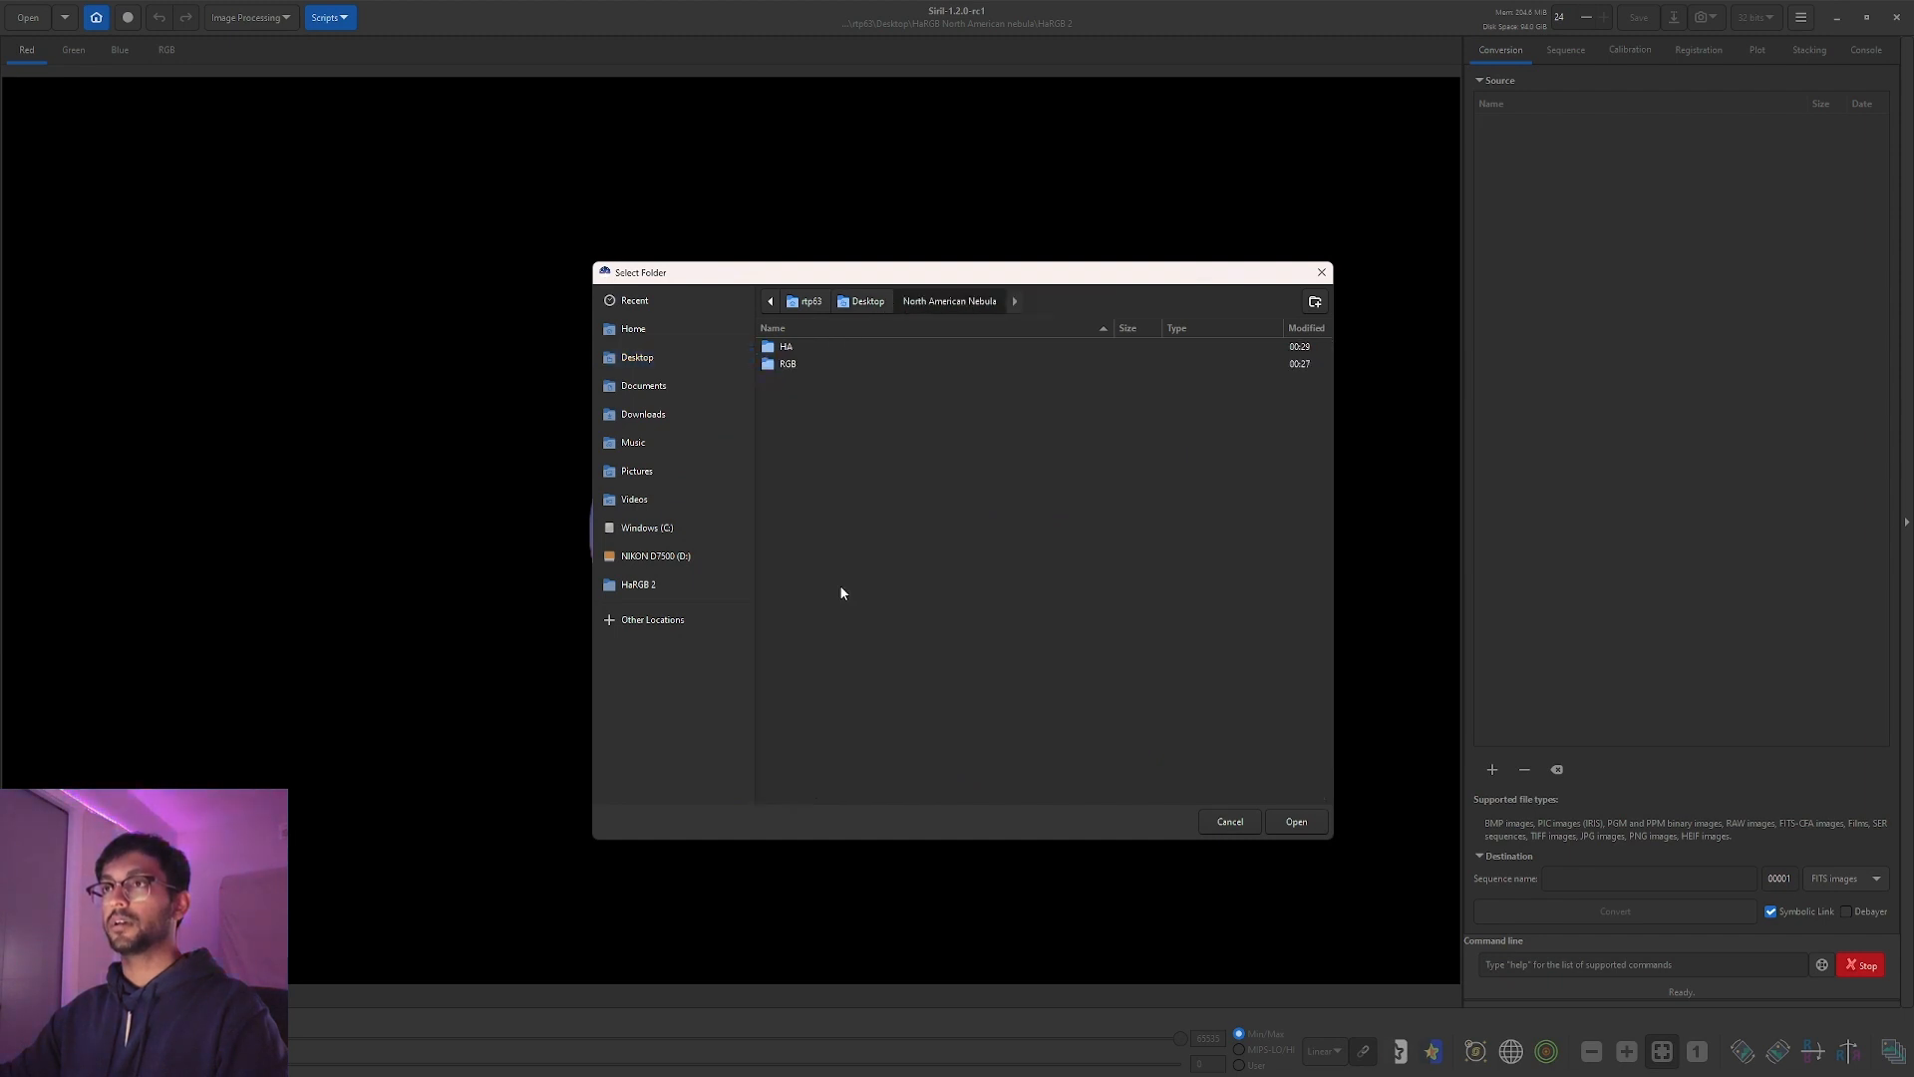
left_click(802, 365)
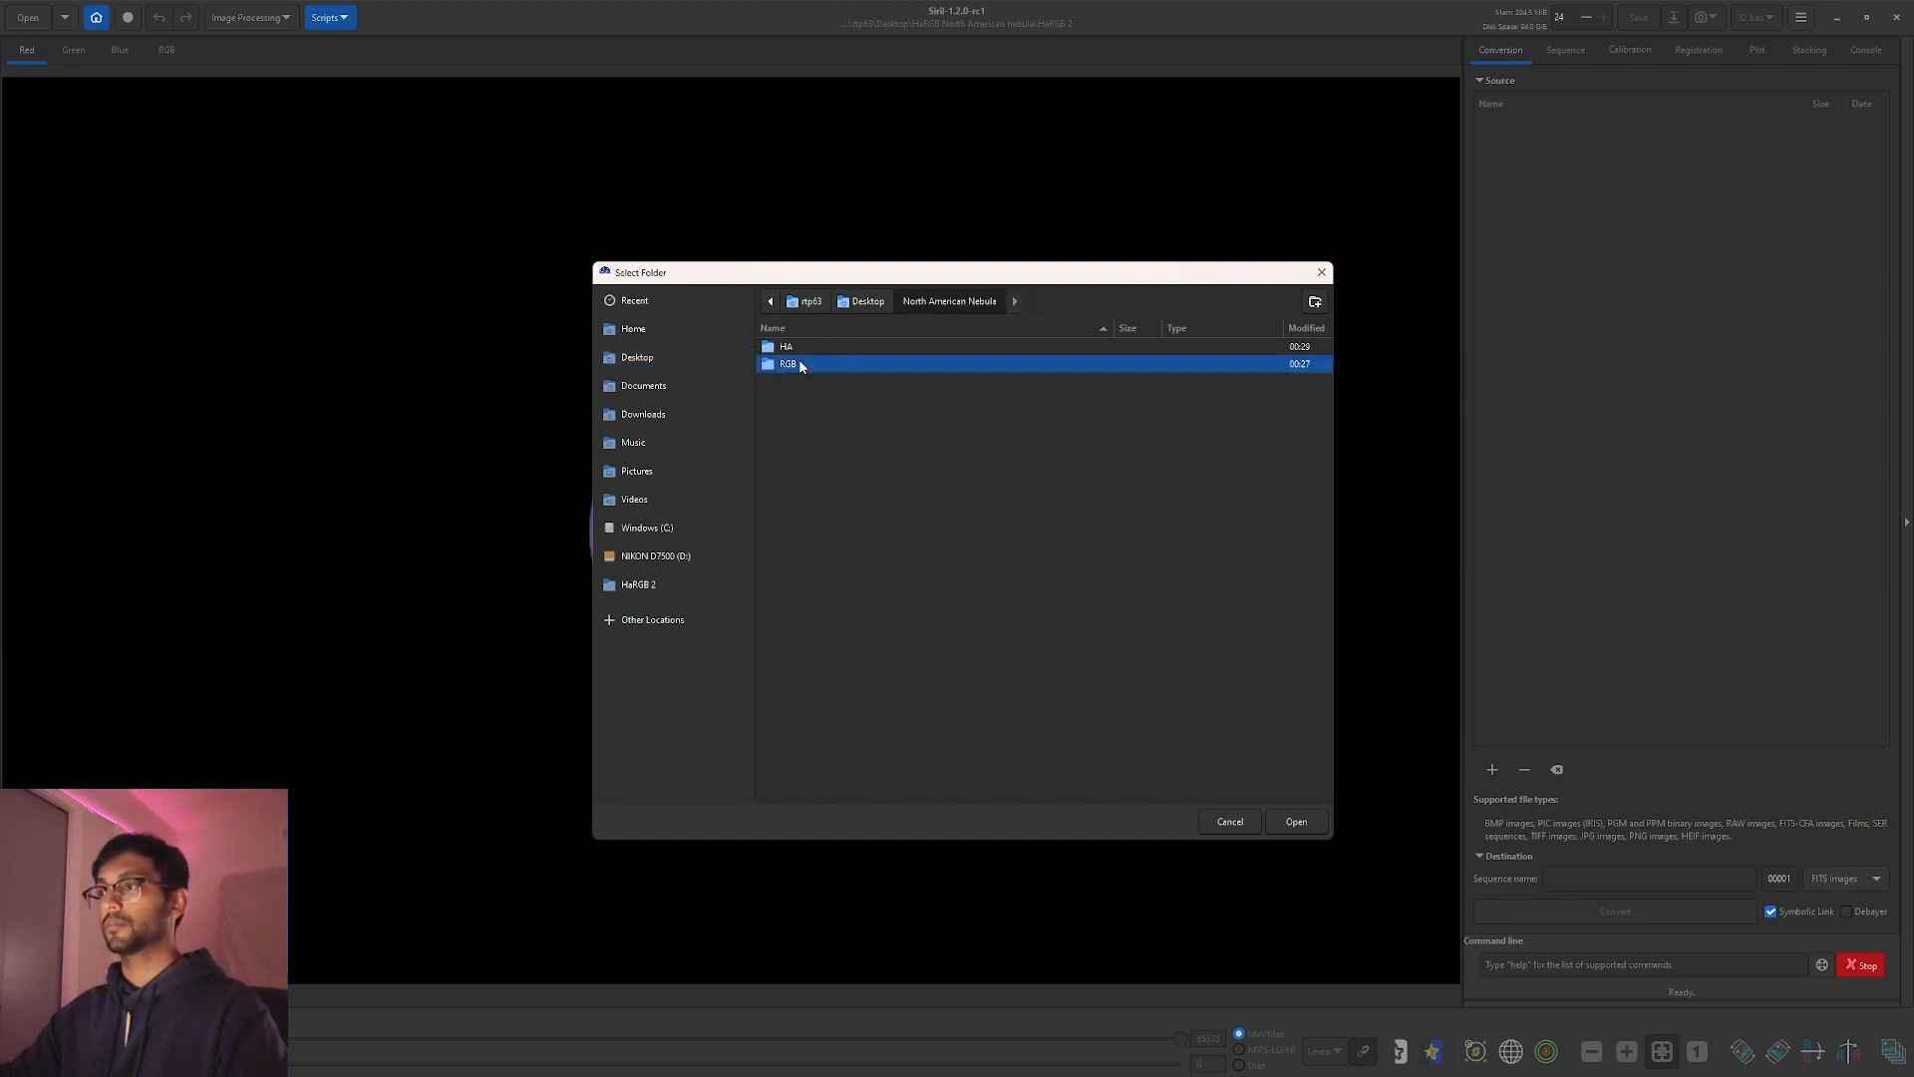
left_click(1290, 821)
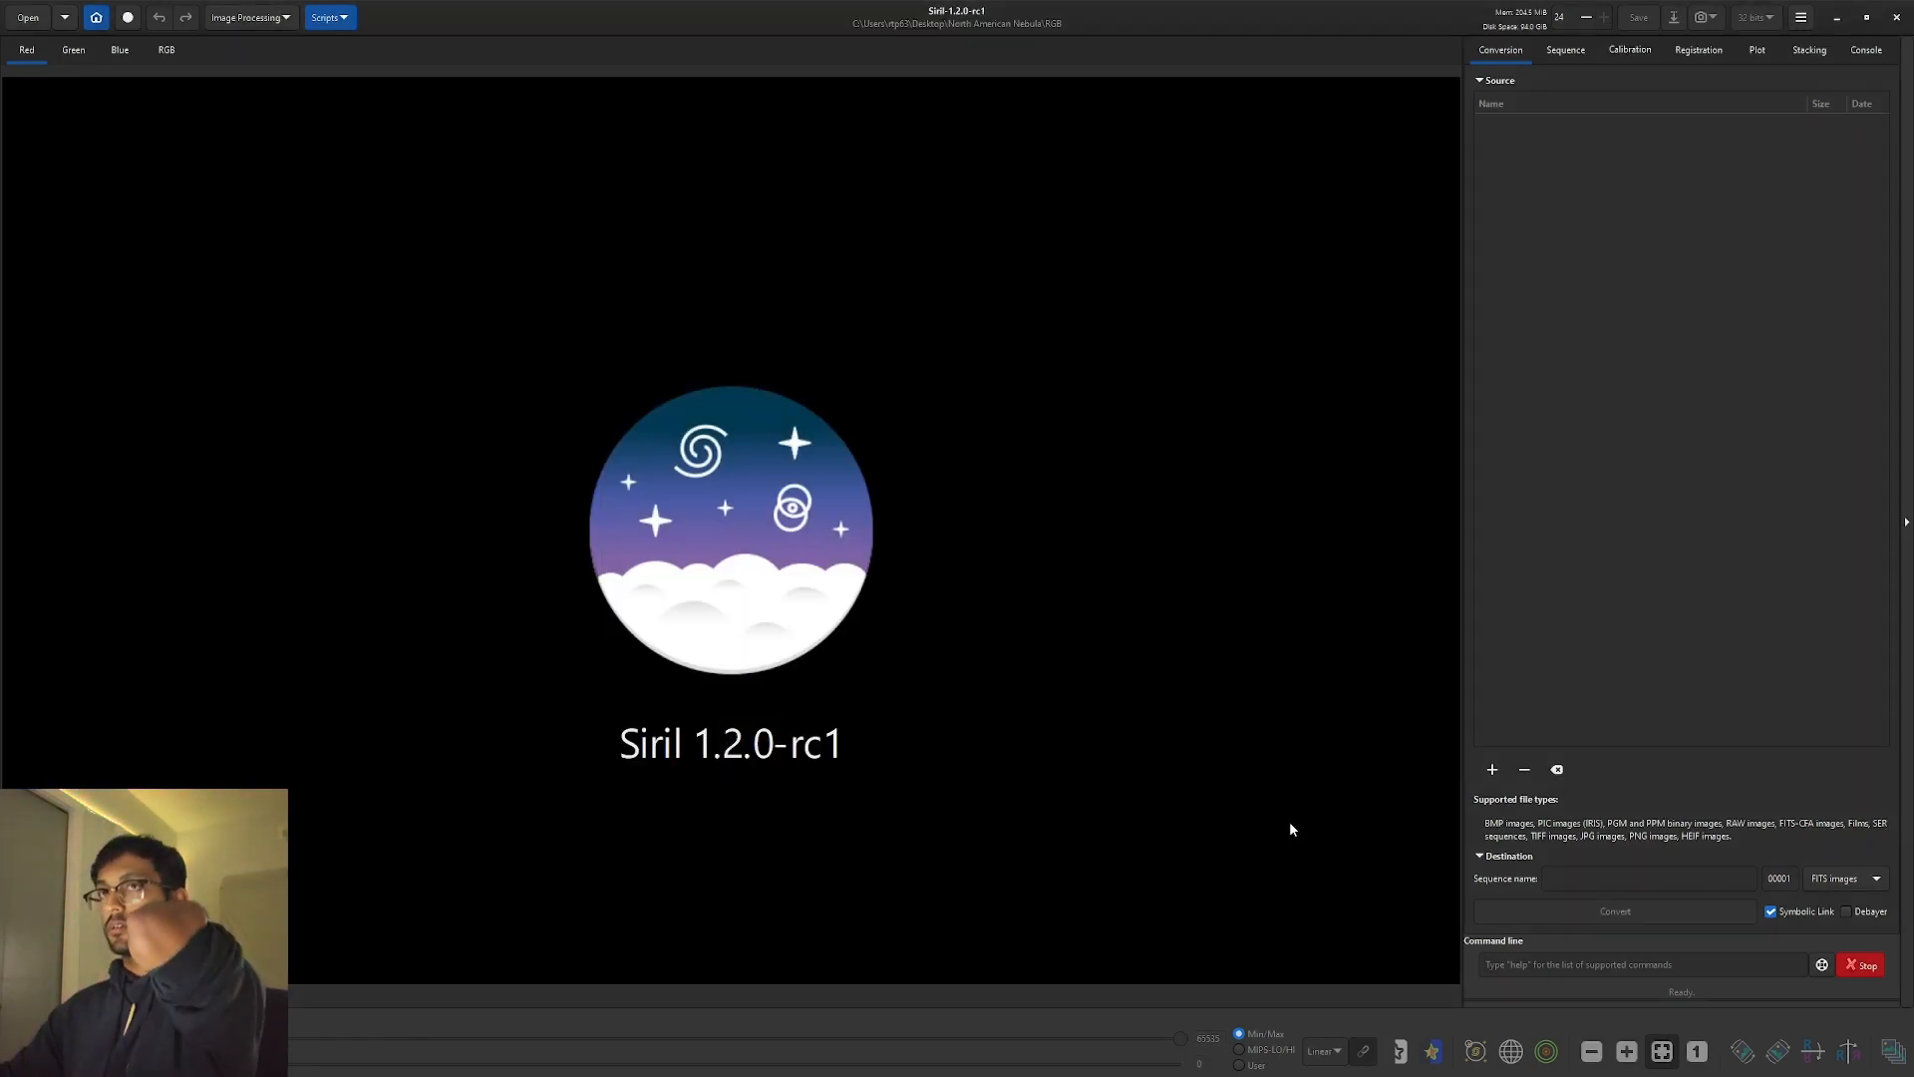
Run the preprocessing script from the Scripts menu to stack the RGB frames.
left_click(267, 18)
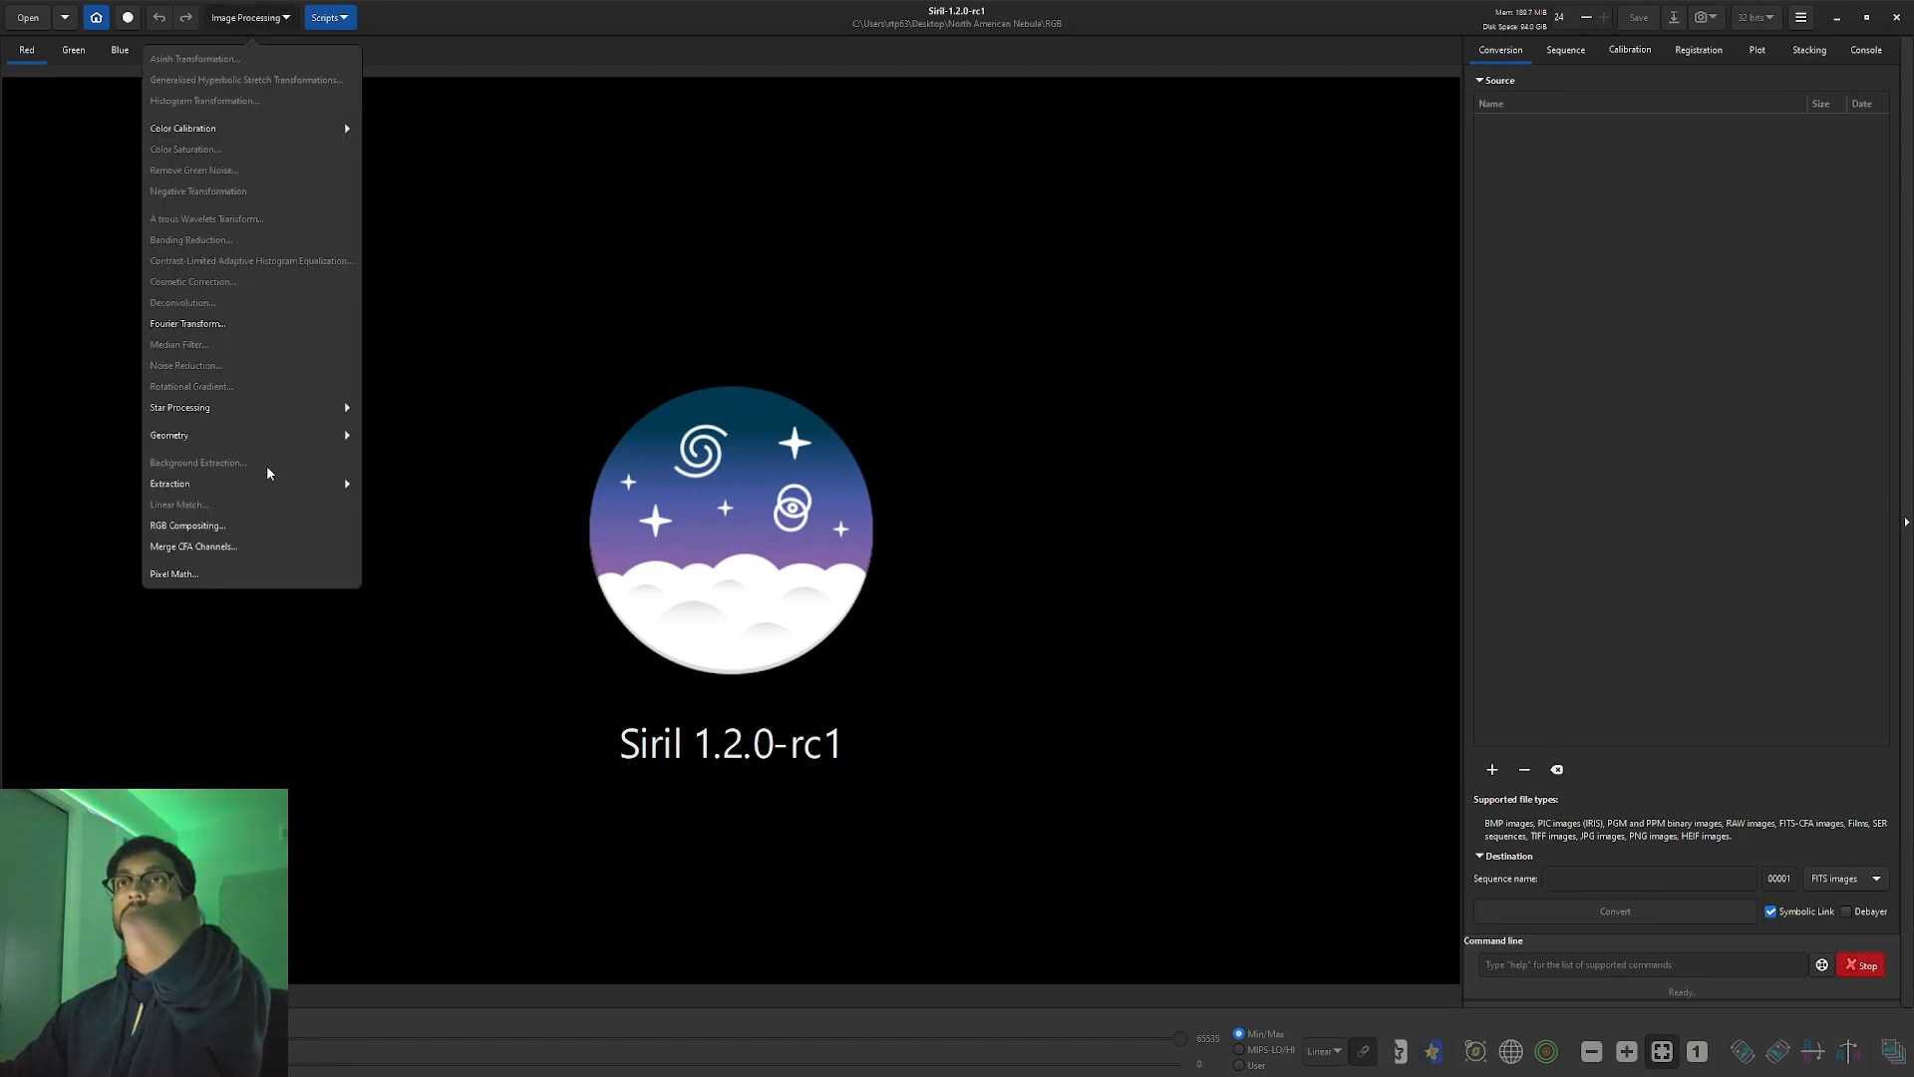
left_click(337, 15)
left_click(339, 18)
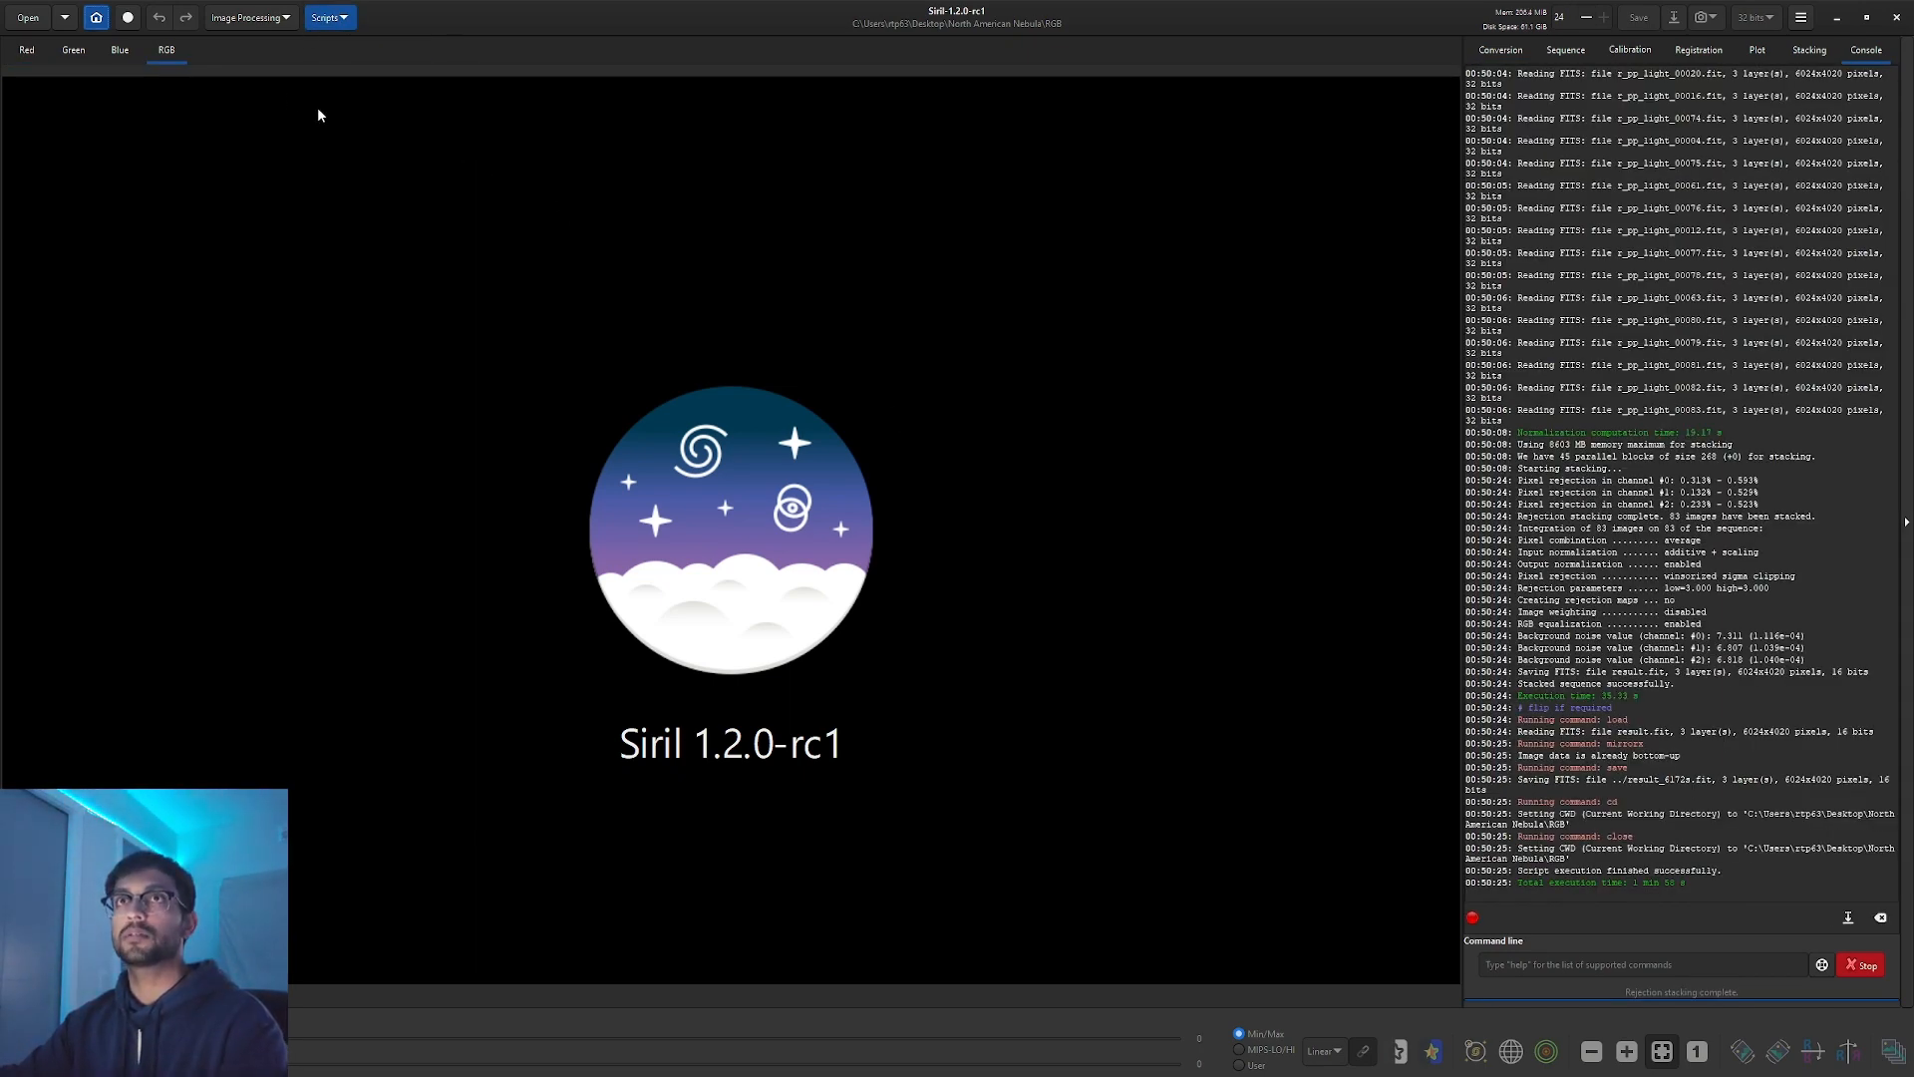
Load the stacked result_6172s.fit image.
left_click(46, 20)
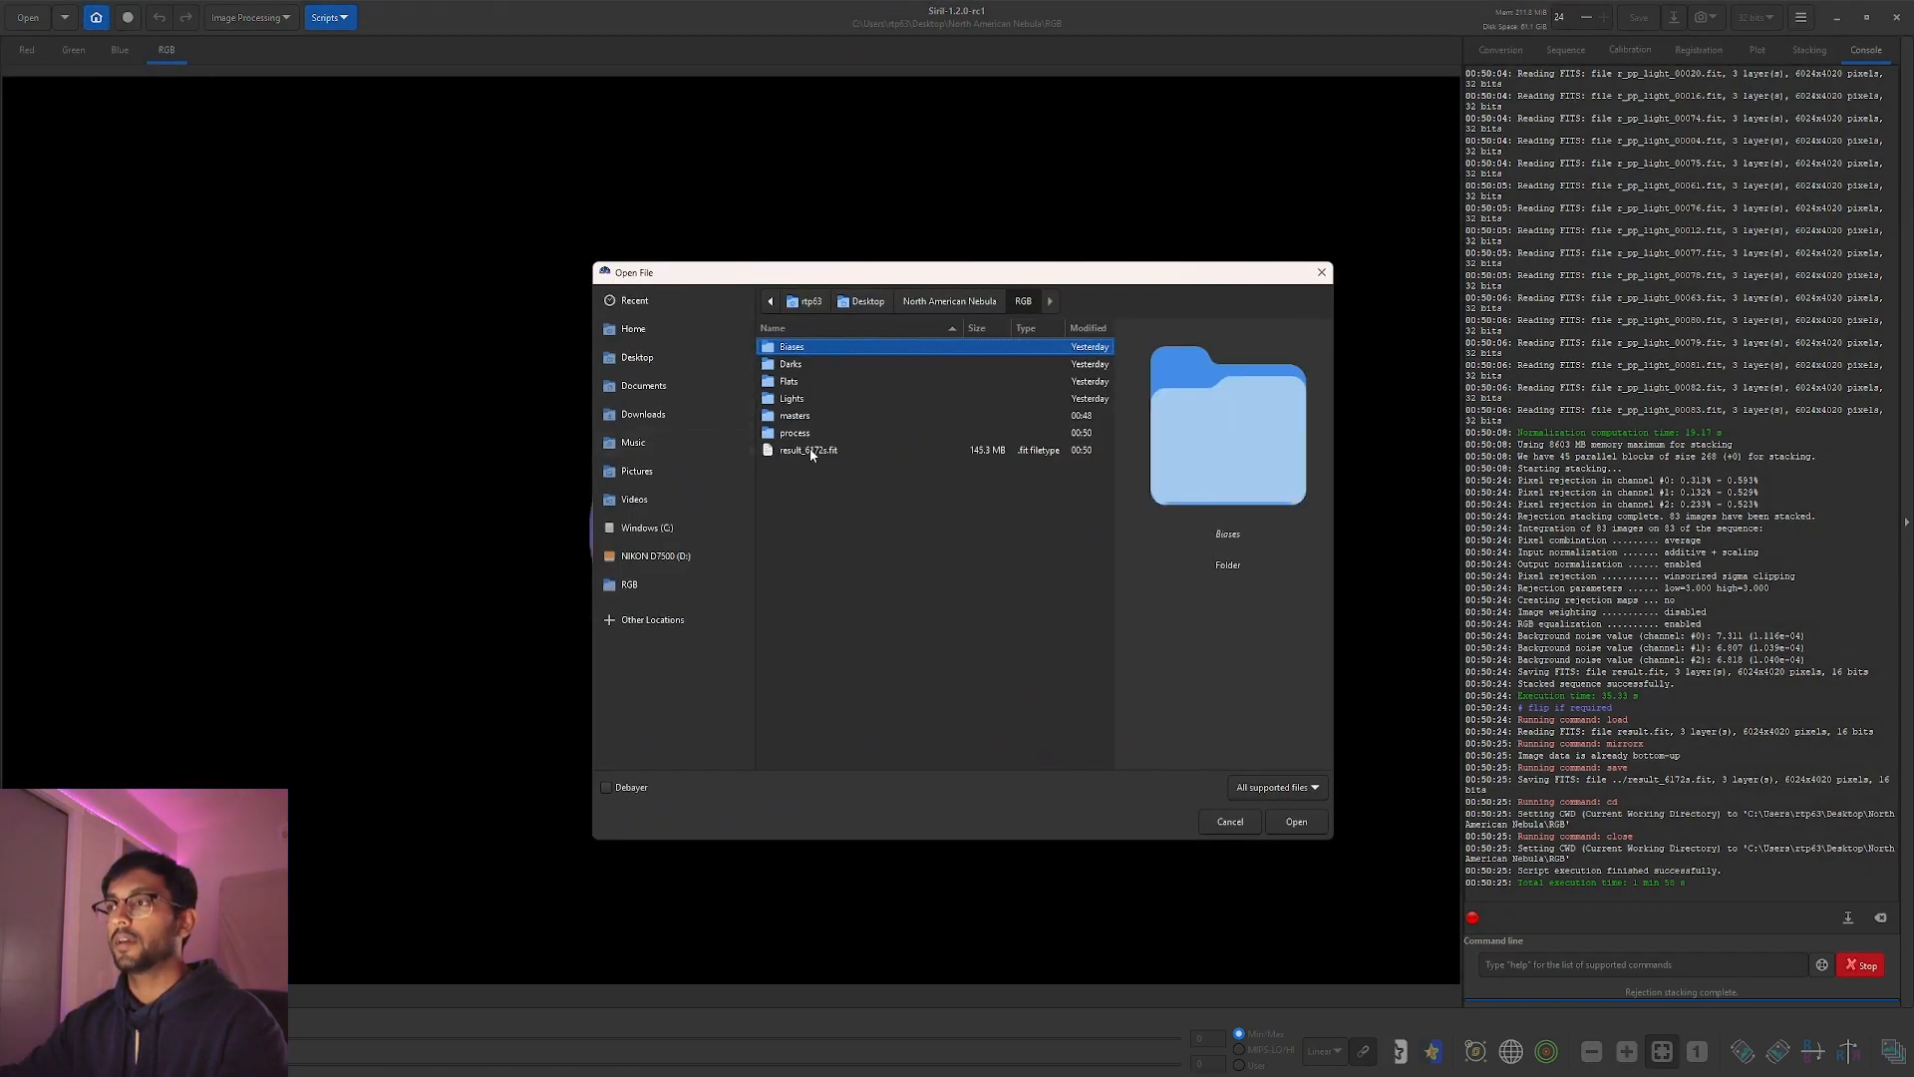
left_click(809, 451)
left_click(1296, 822)
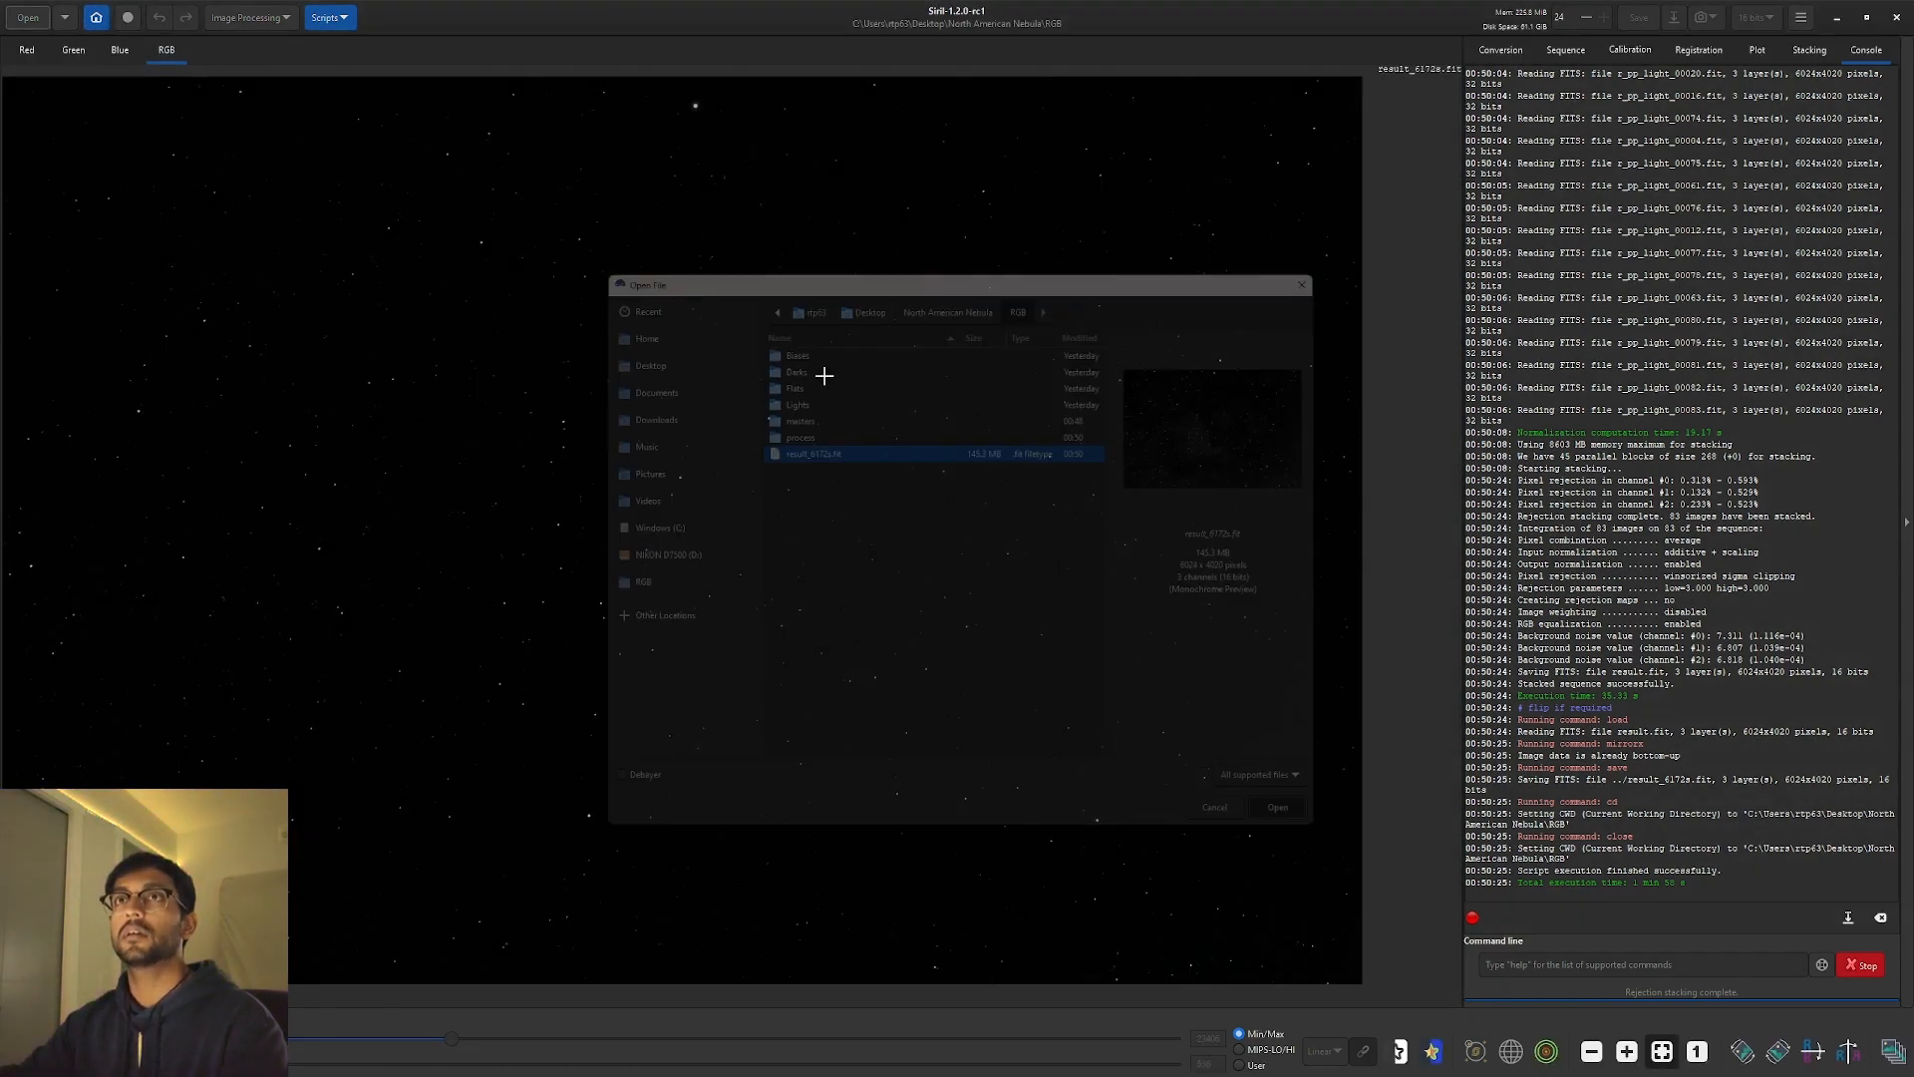
Split the image into channel files named red, green and blue via Extraction > Split Channels.
left_click(247, 14)
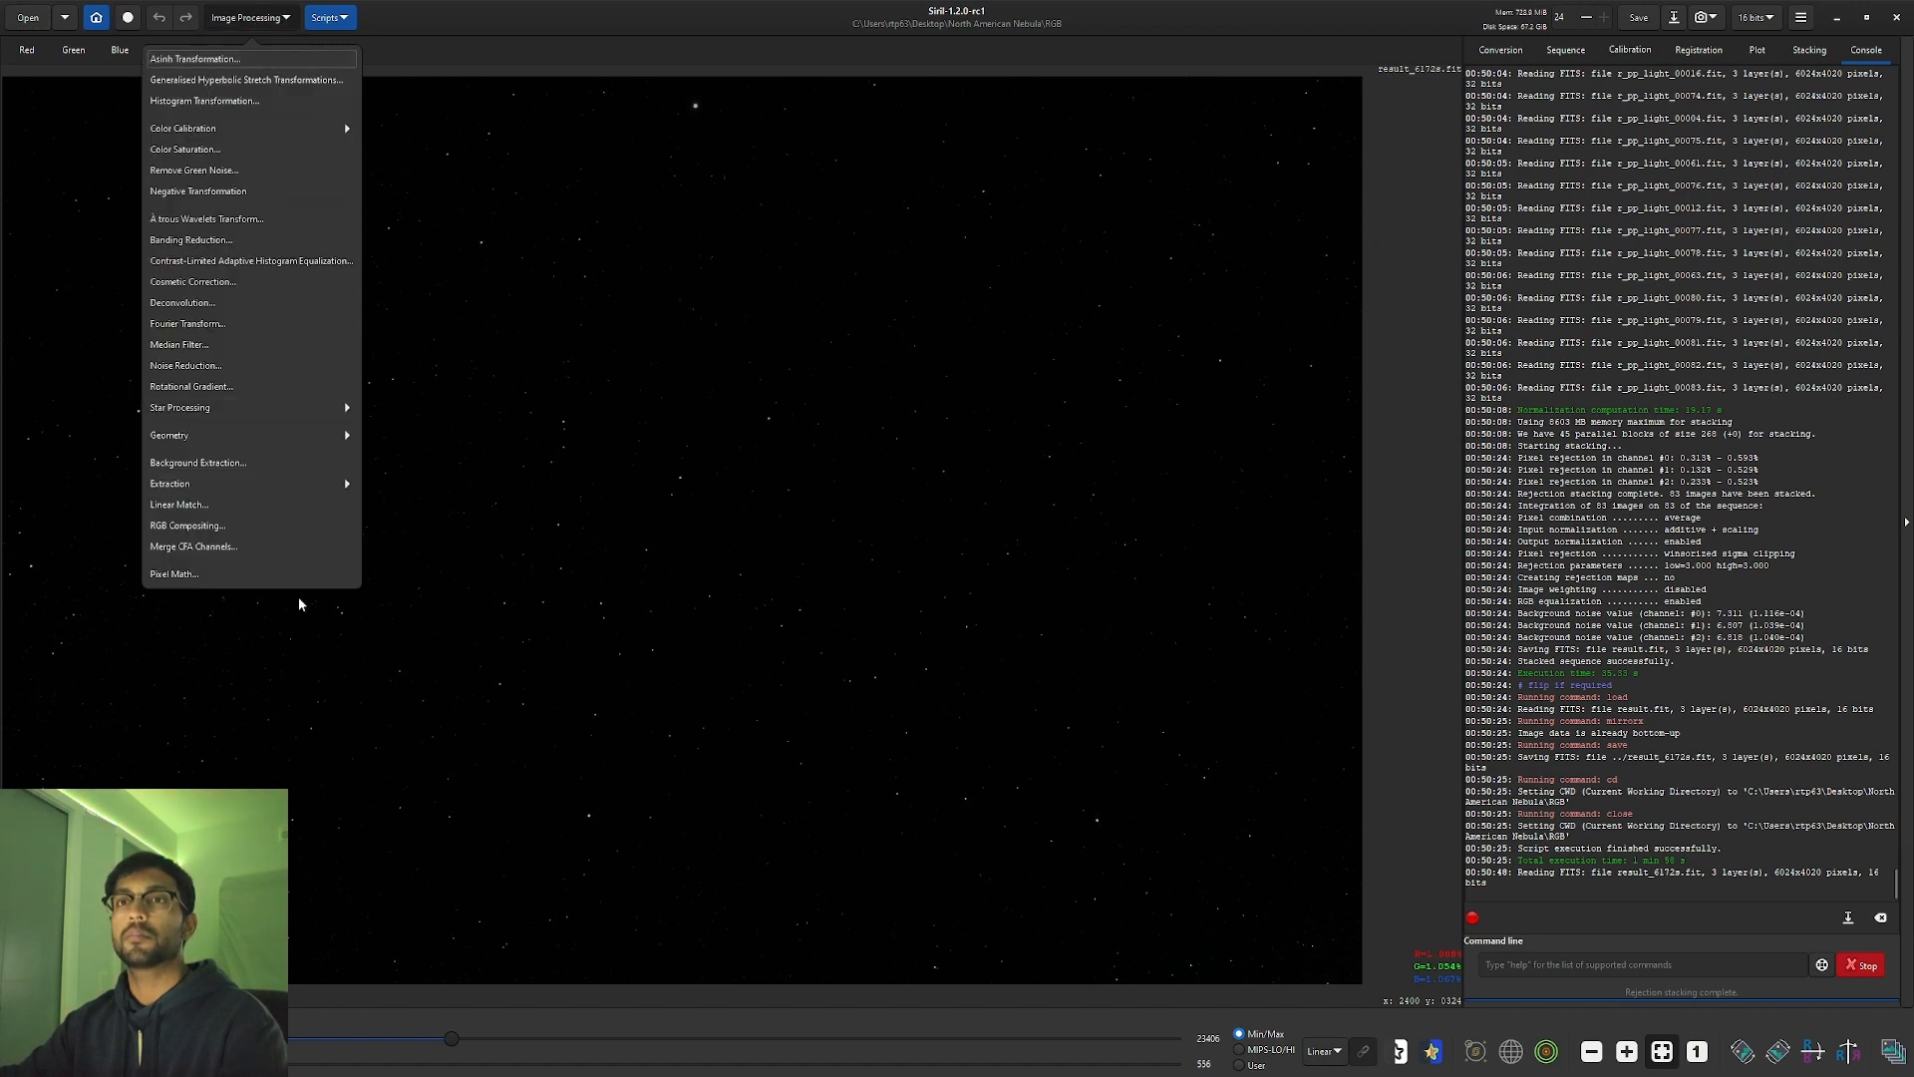
left_click(297, 484)
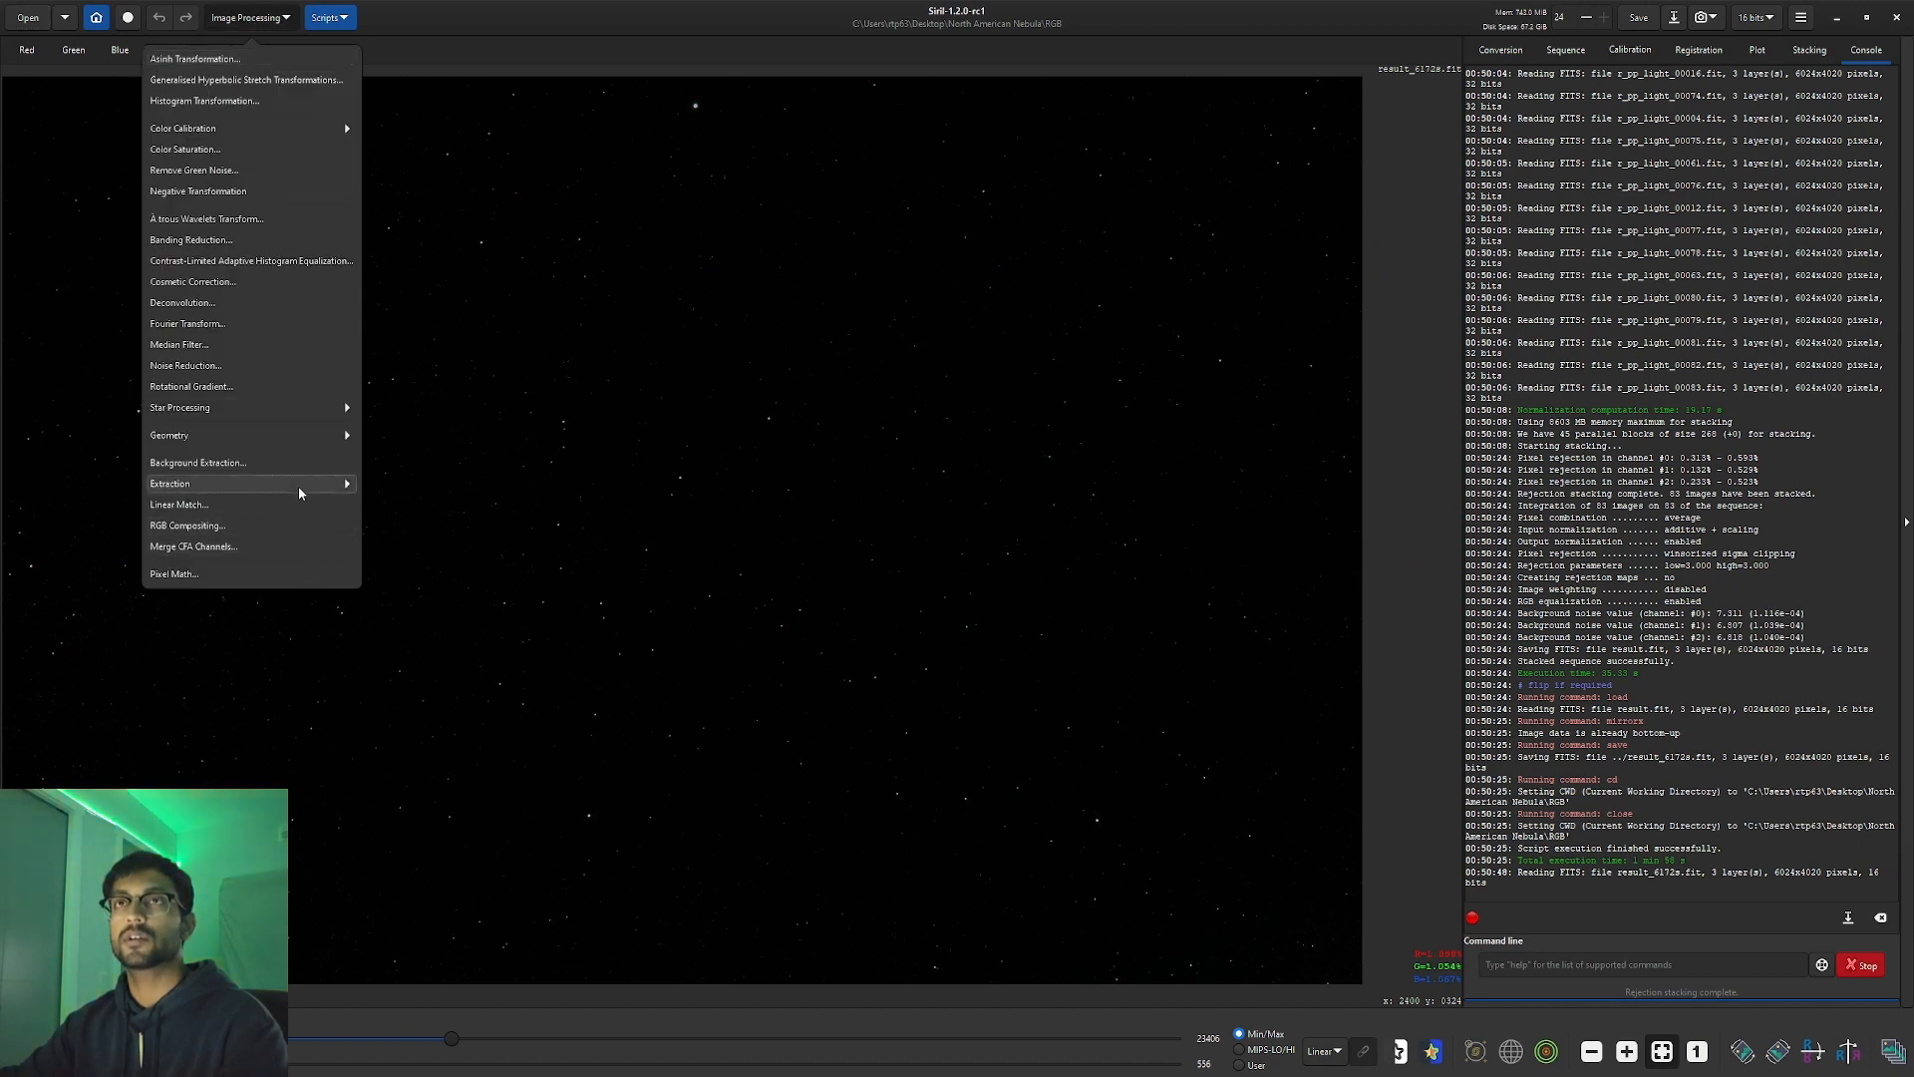
left_click(211, 86)
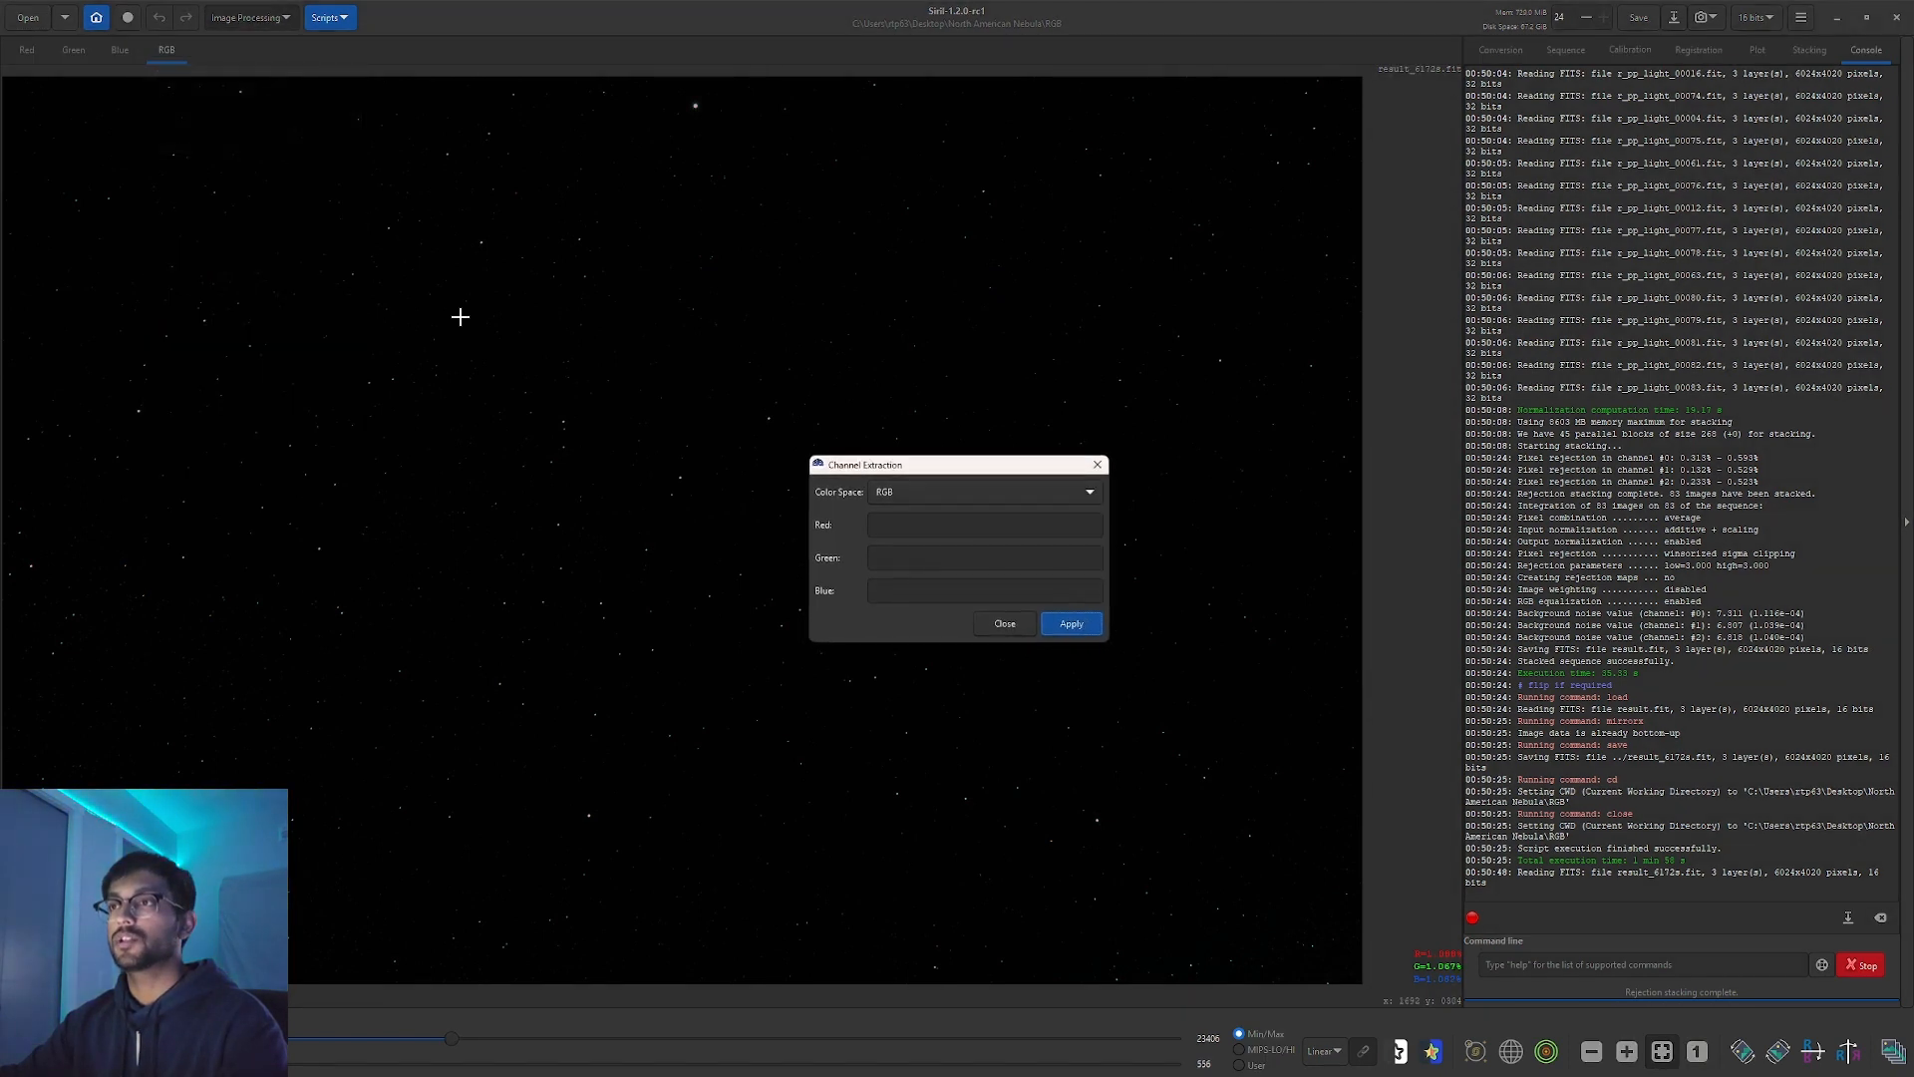
left_click(870, 526)
type("red")
key("Tab")
type("green")
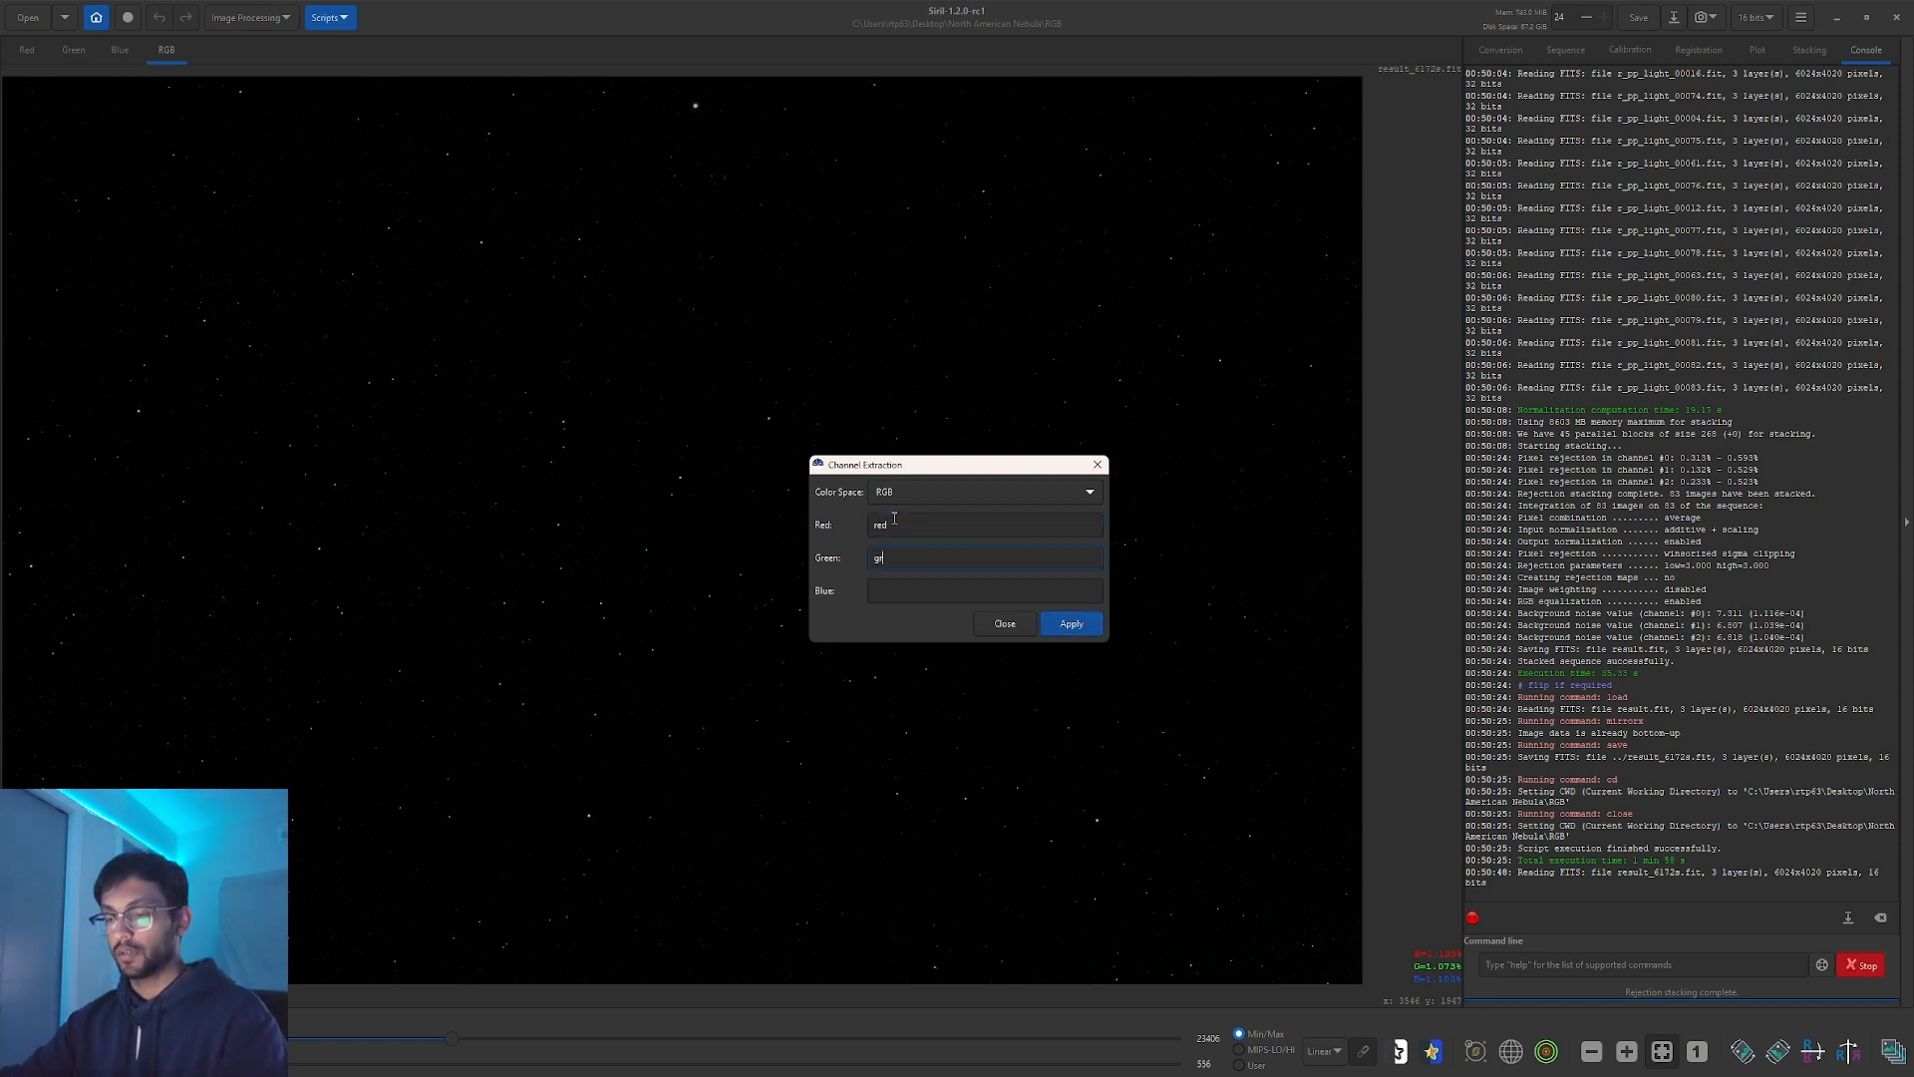
key("Tab")
type("blue")
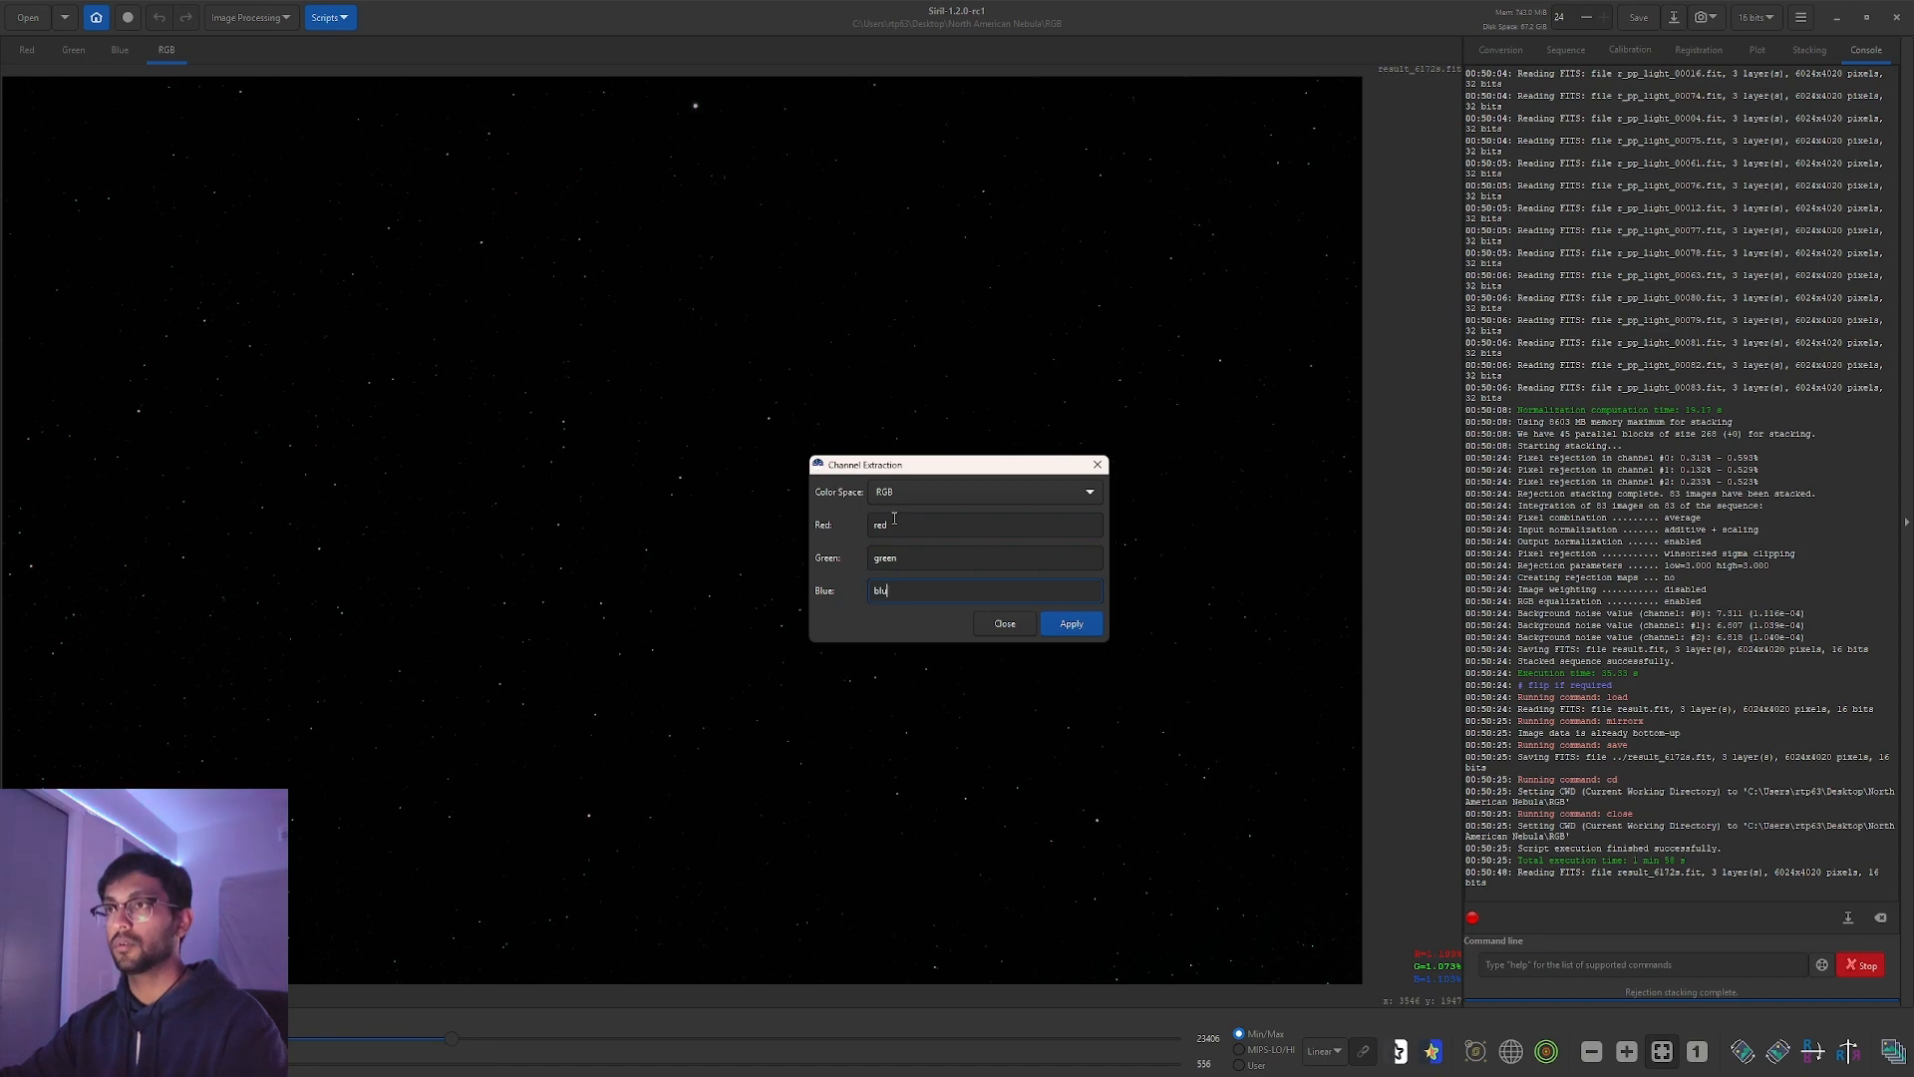
left_click(1080, 628)
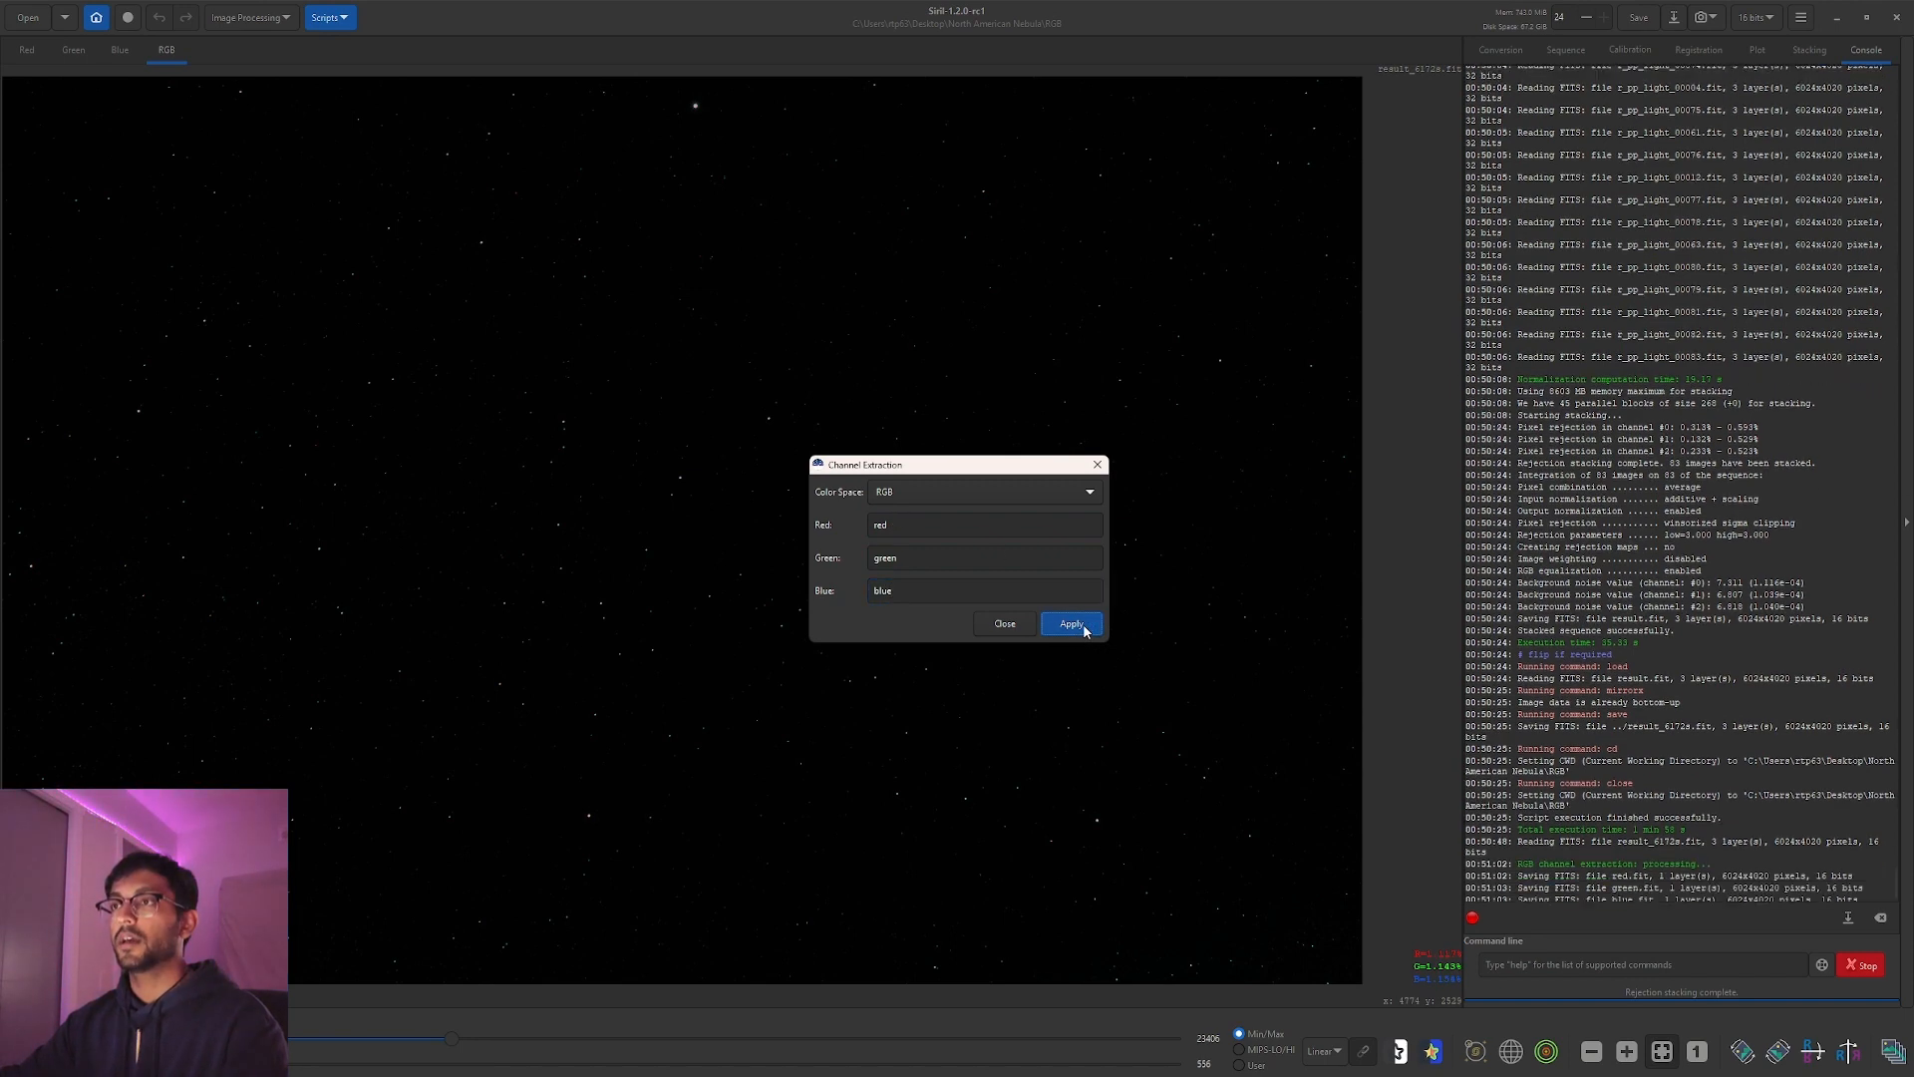
left_click(1005, 624)
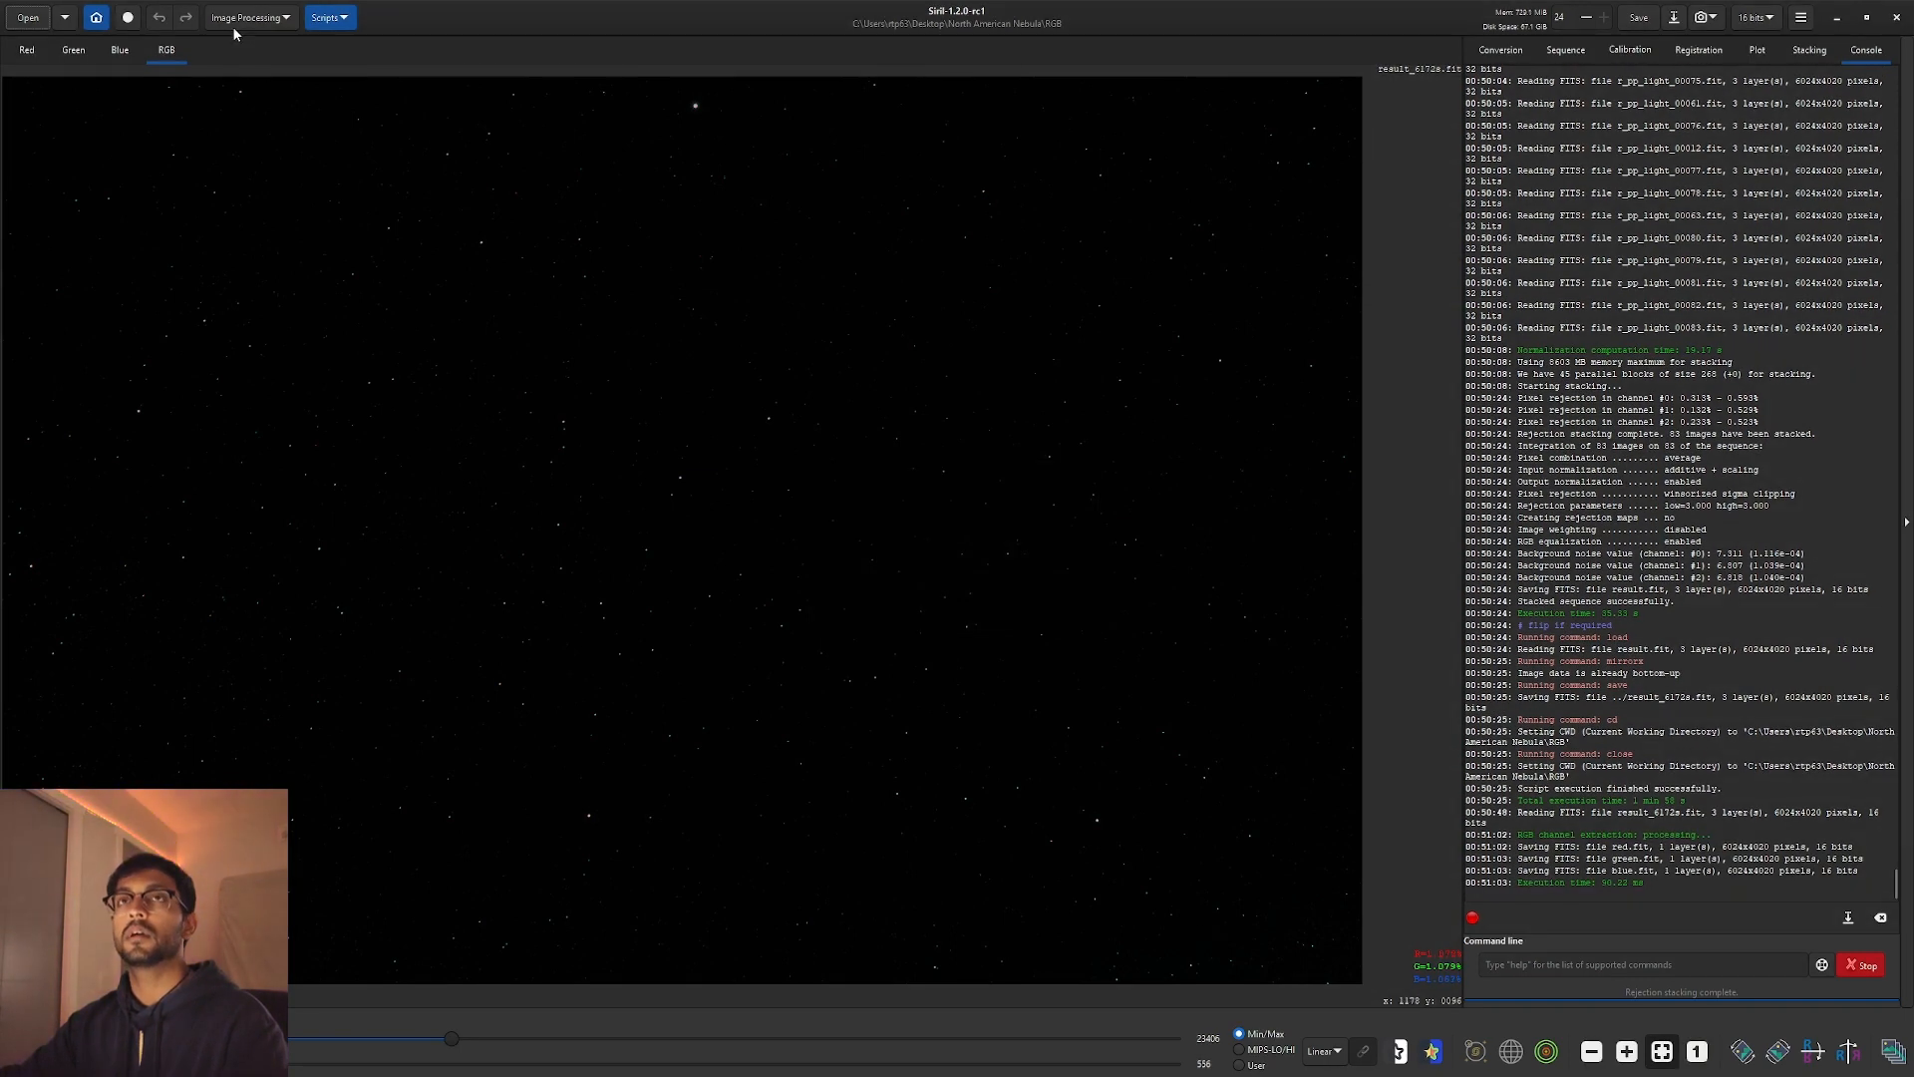
Point Siril to Desktop\North American Nebula\HA and launch the OSC_Preprocessing script.
left_click(96, 17)
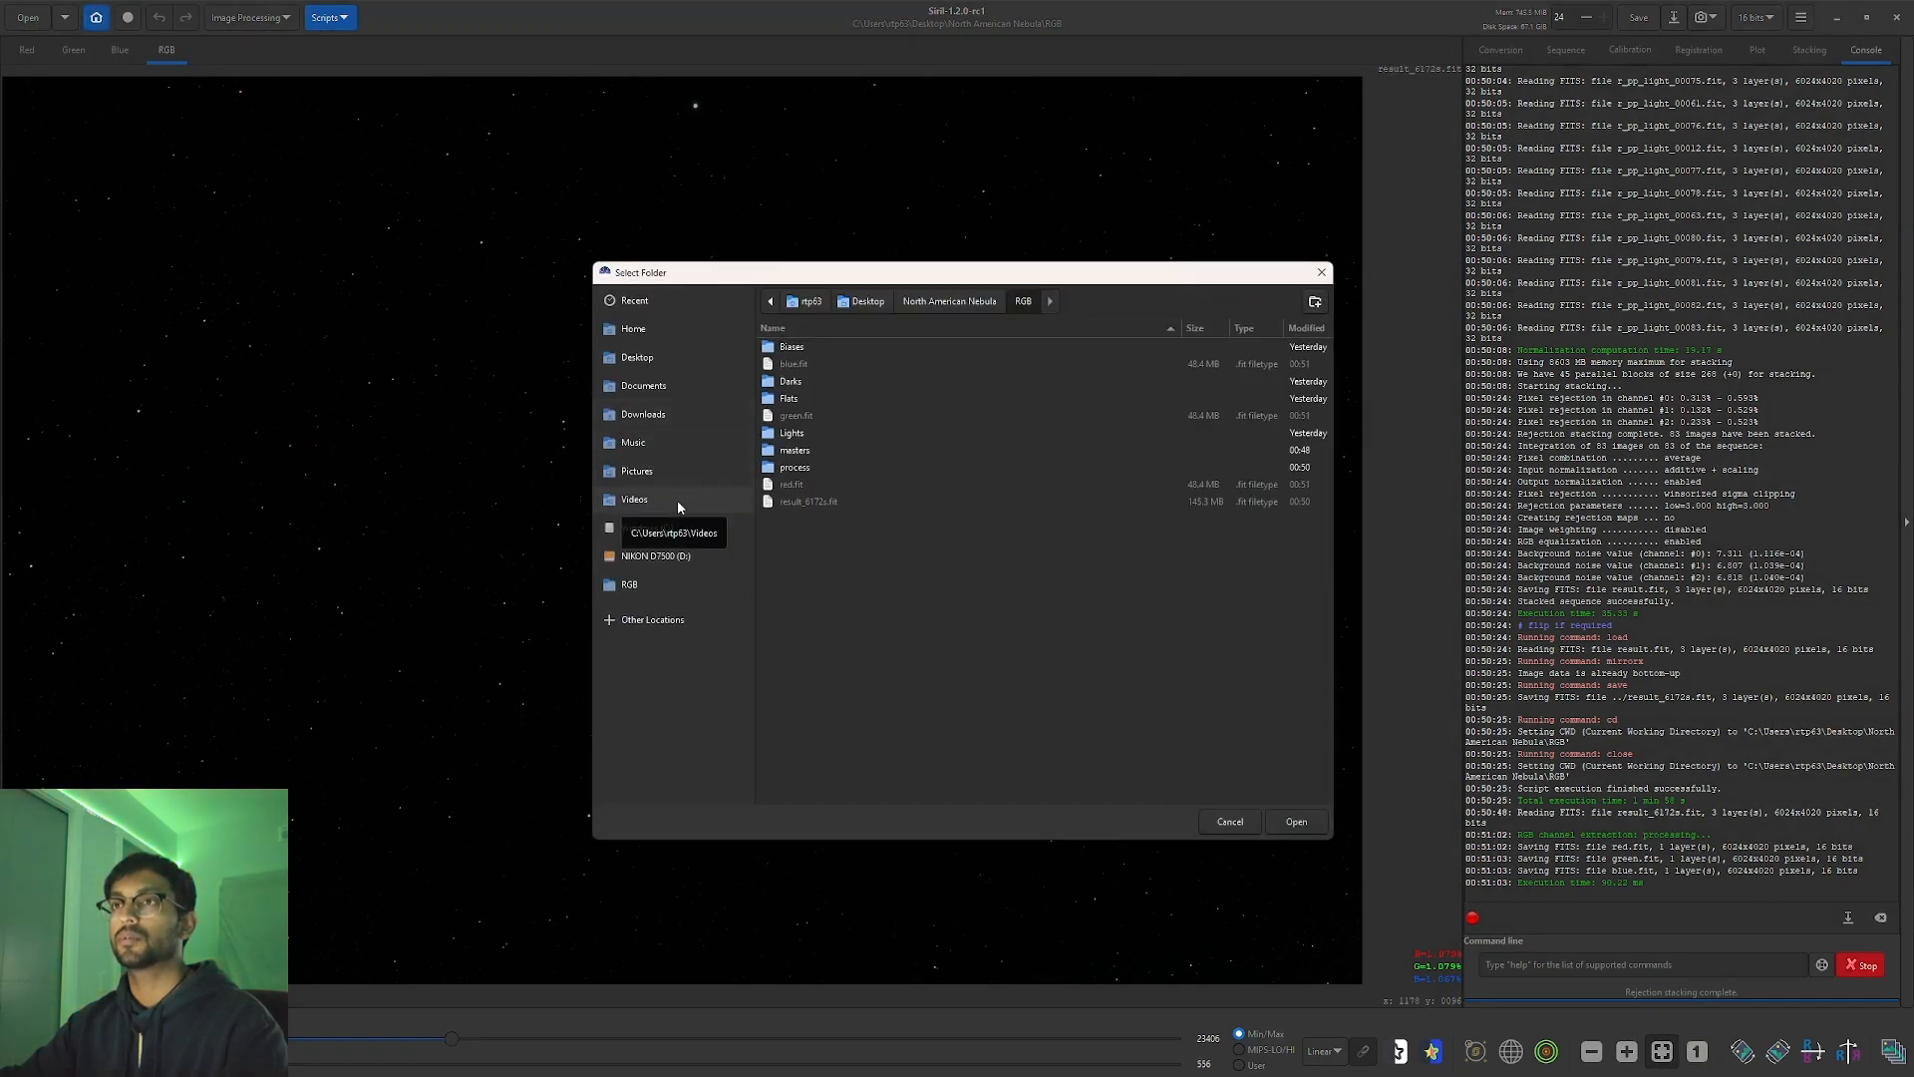
left_click(674, 356)
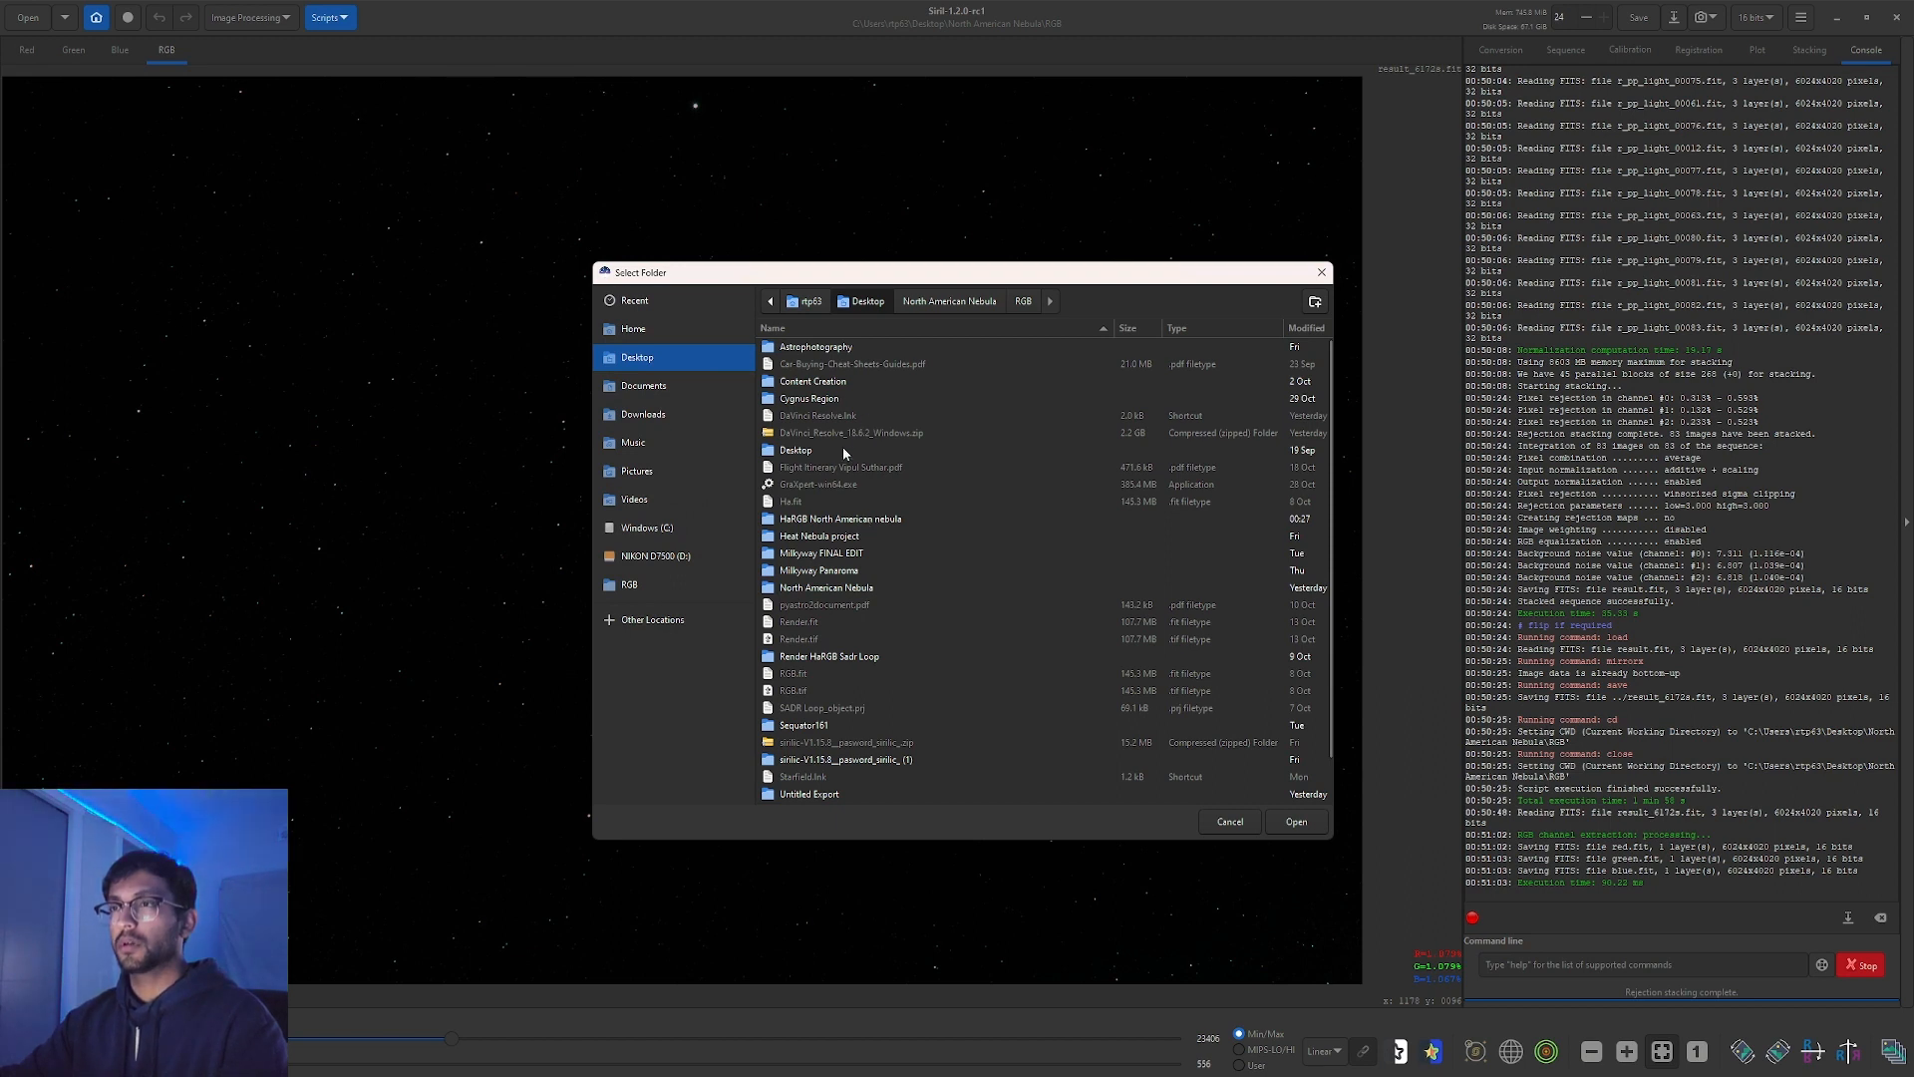
double_click(846, 588)
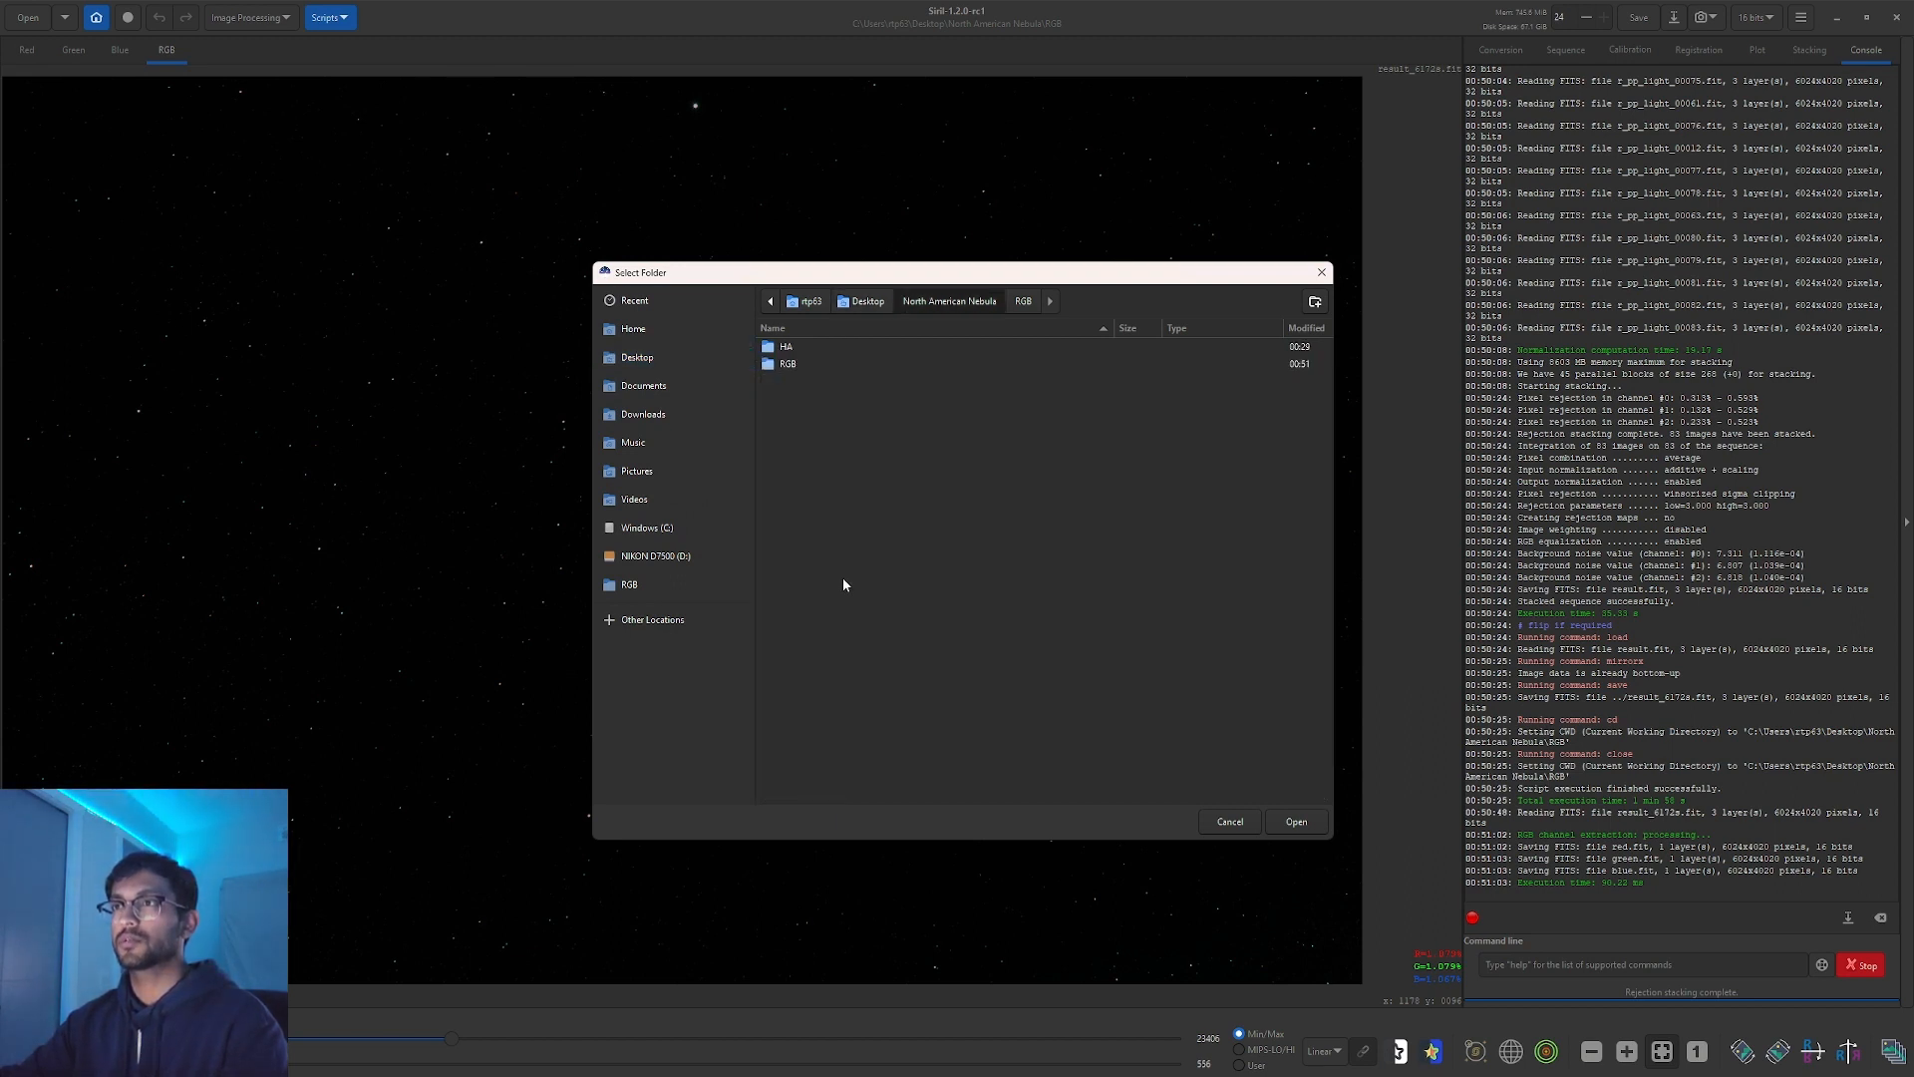
left_click(816, 349)
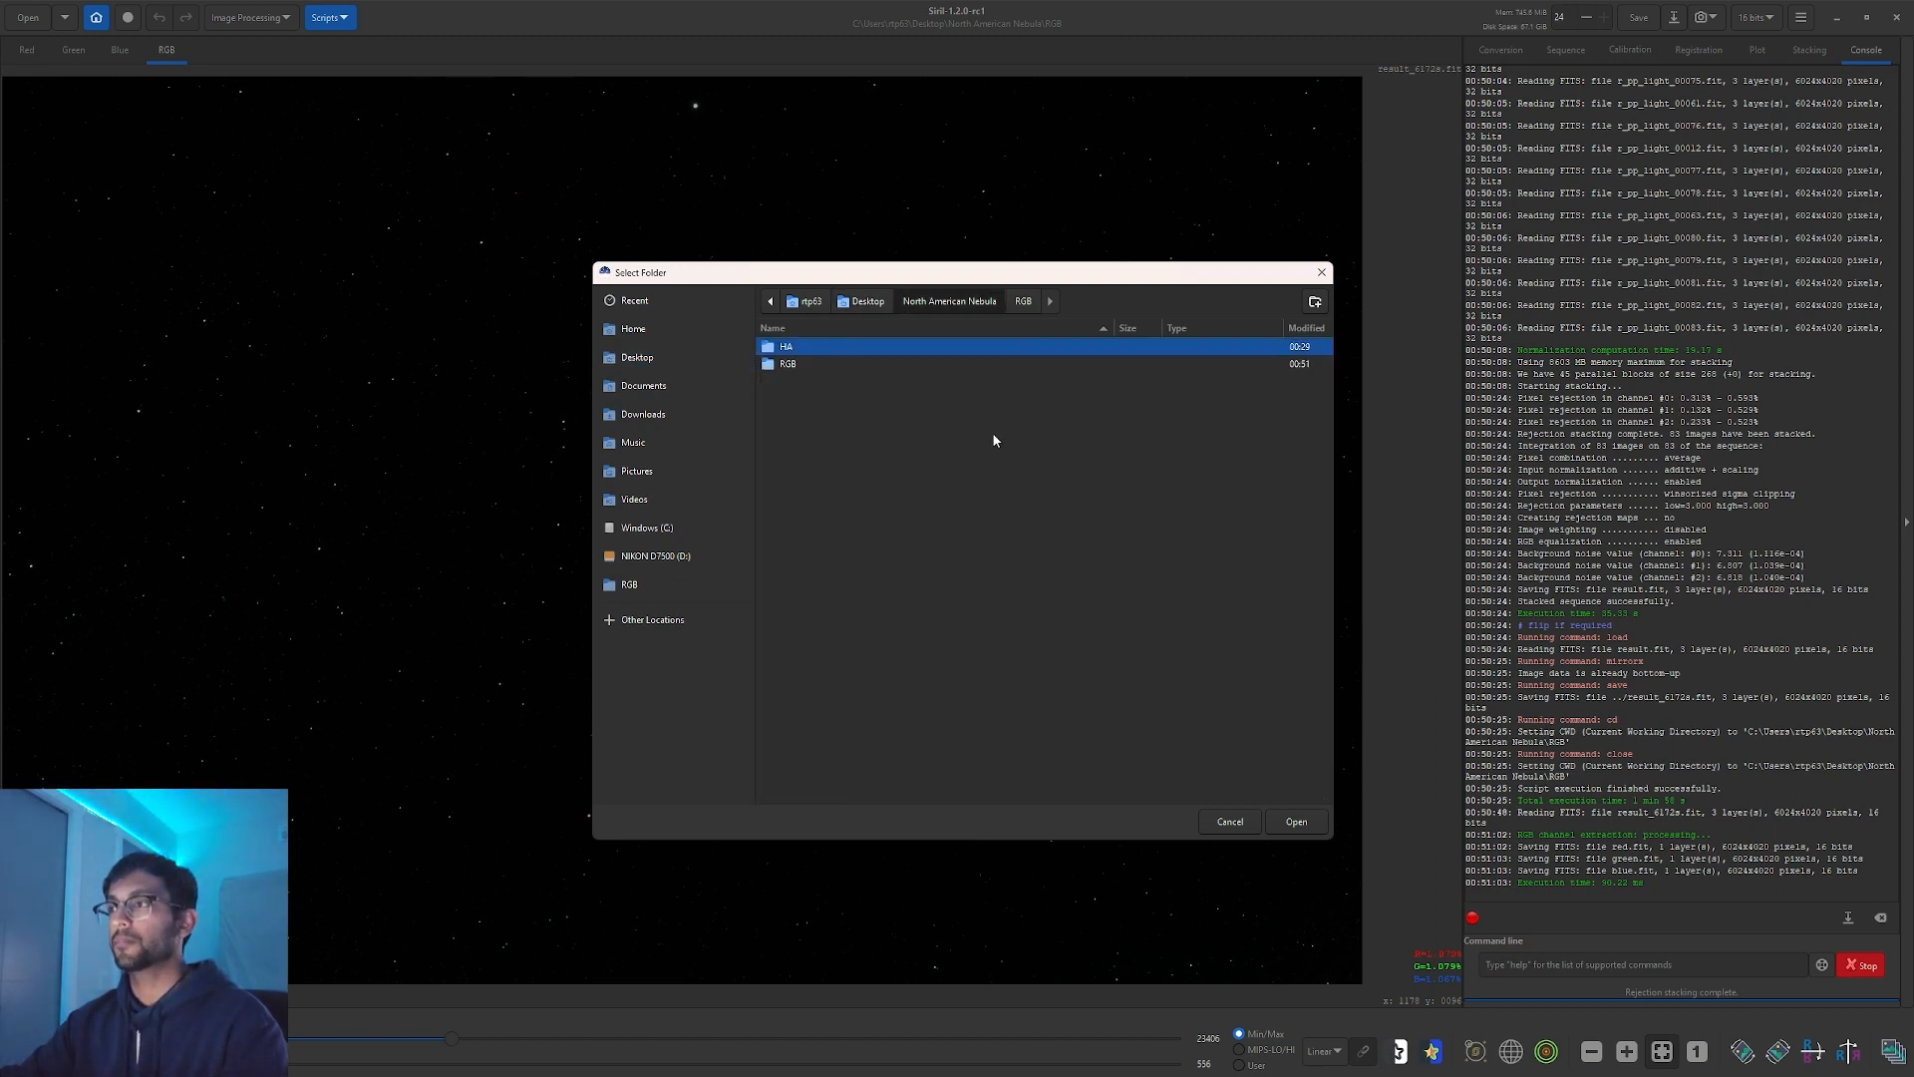
left_click(1296, 822)
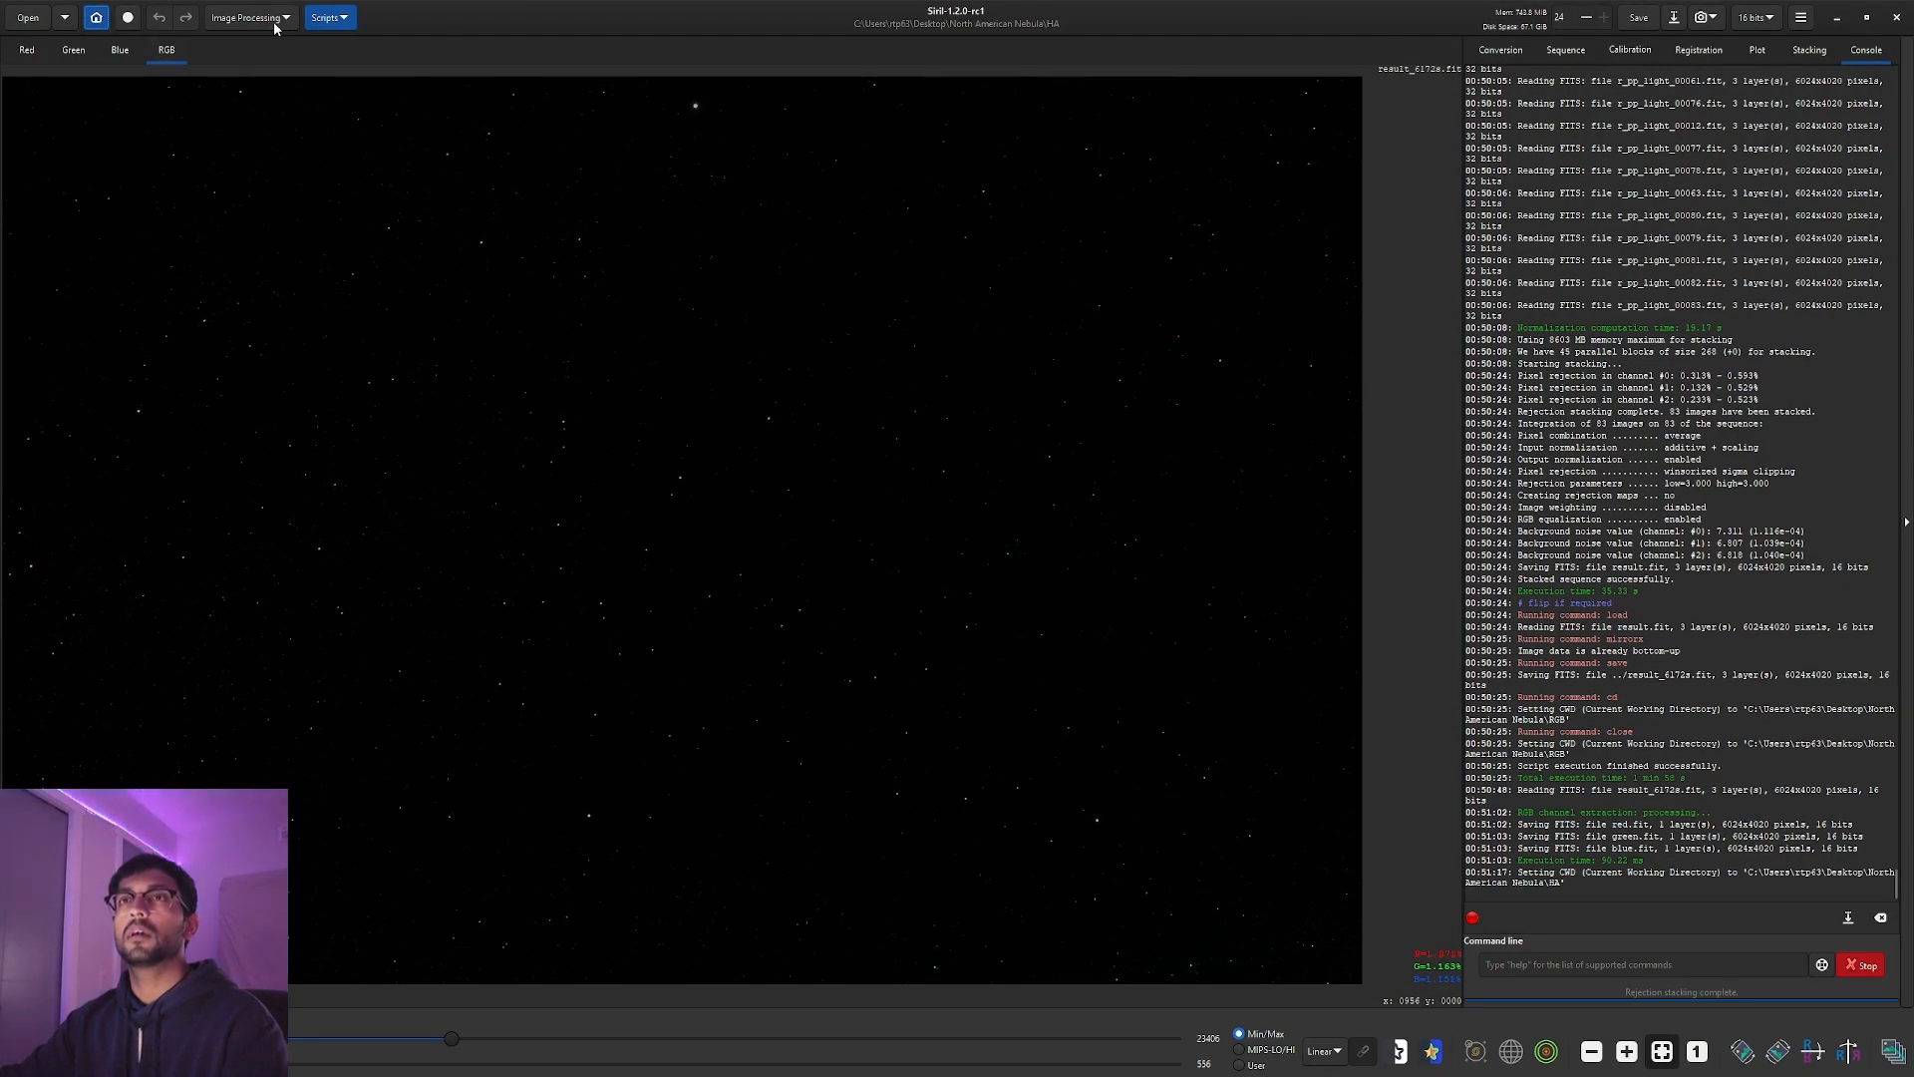
left_click(312, 20)
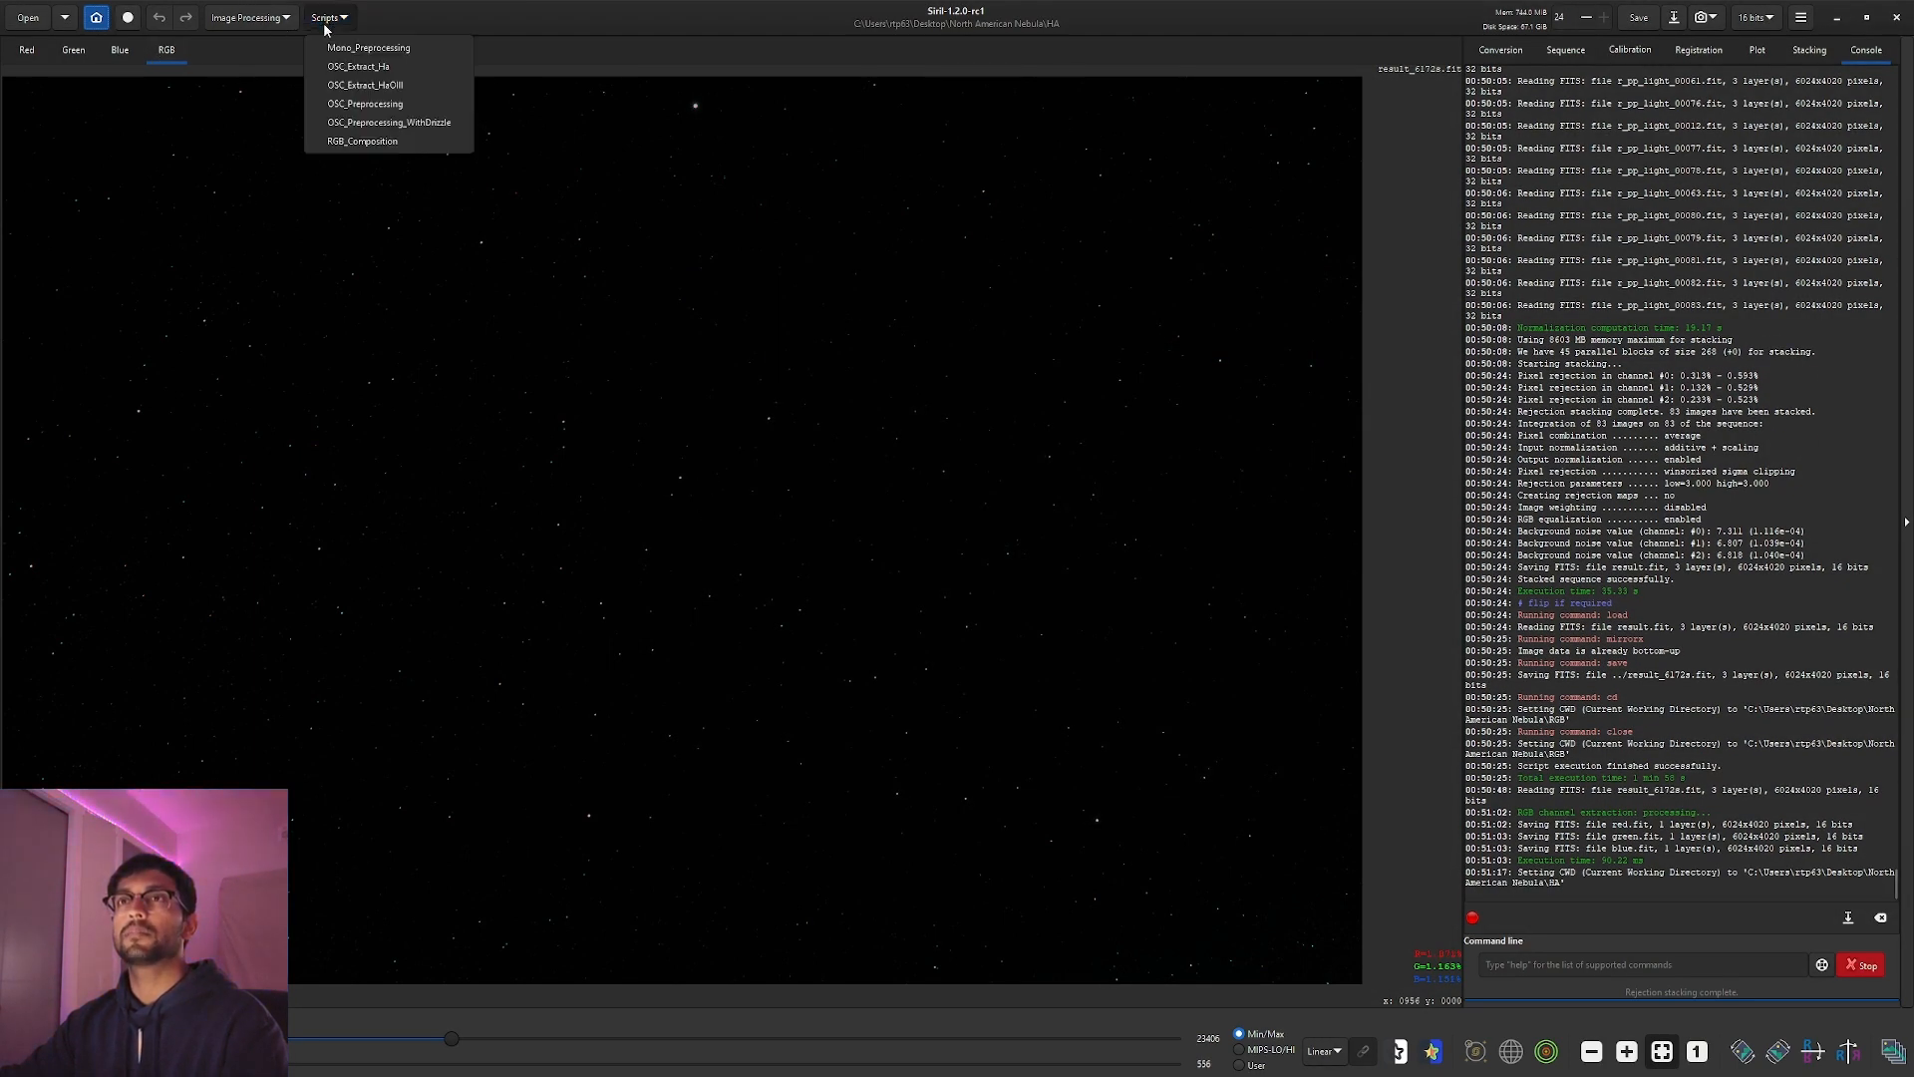
left_click(365, 107)
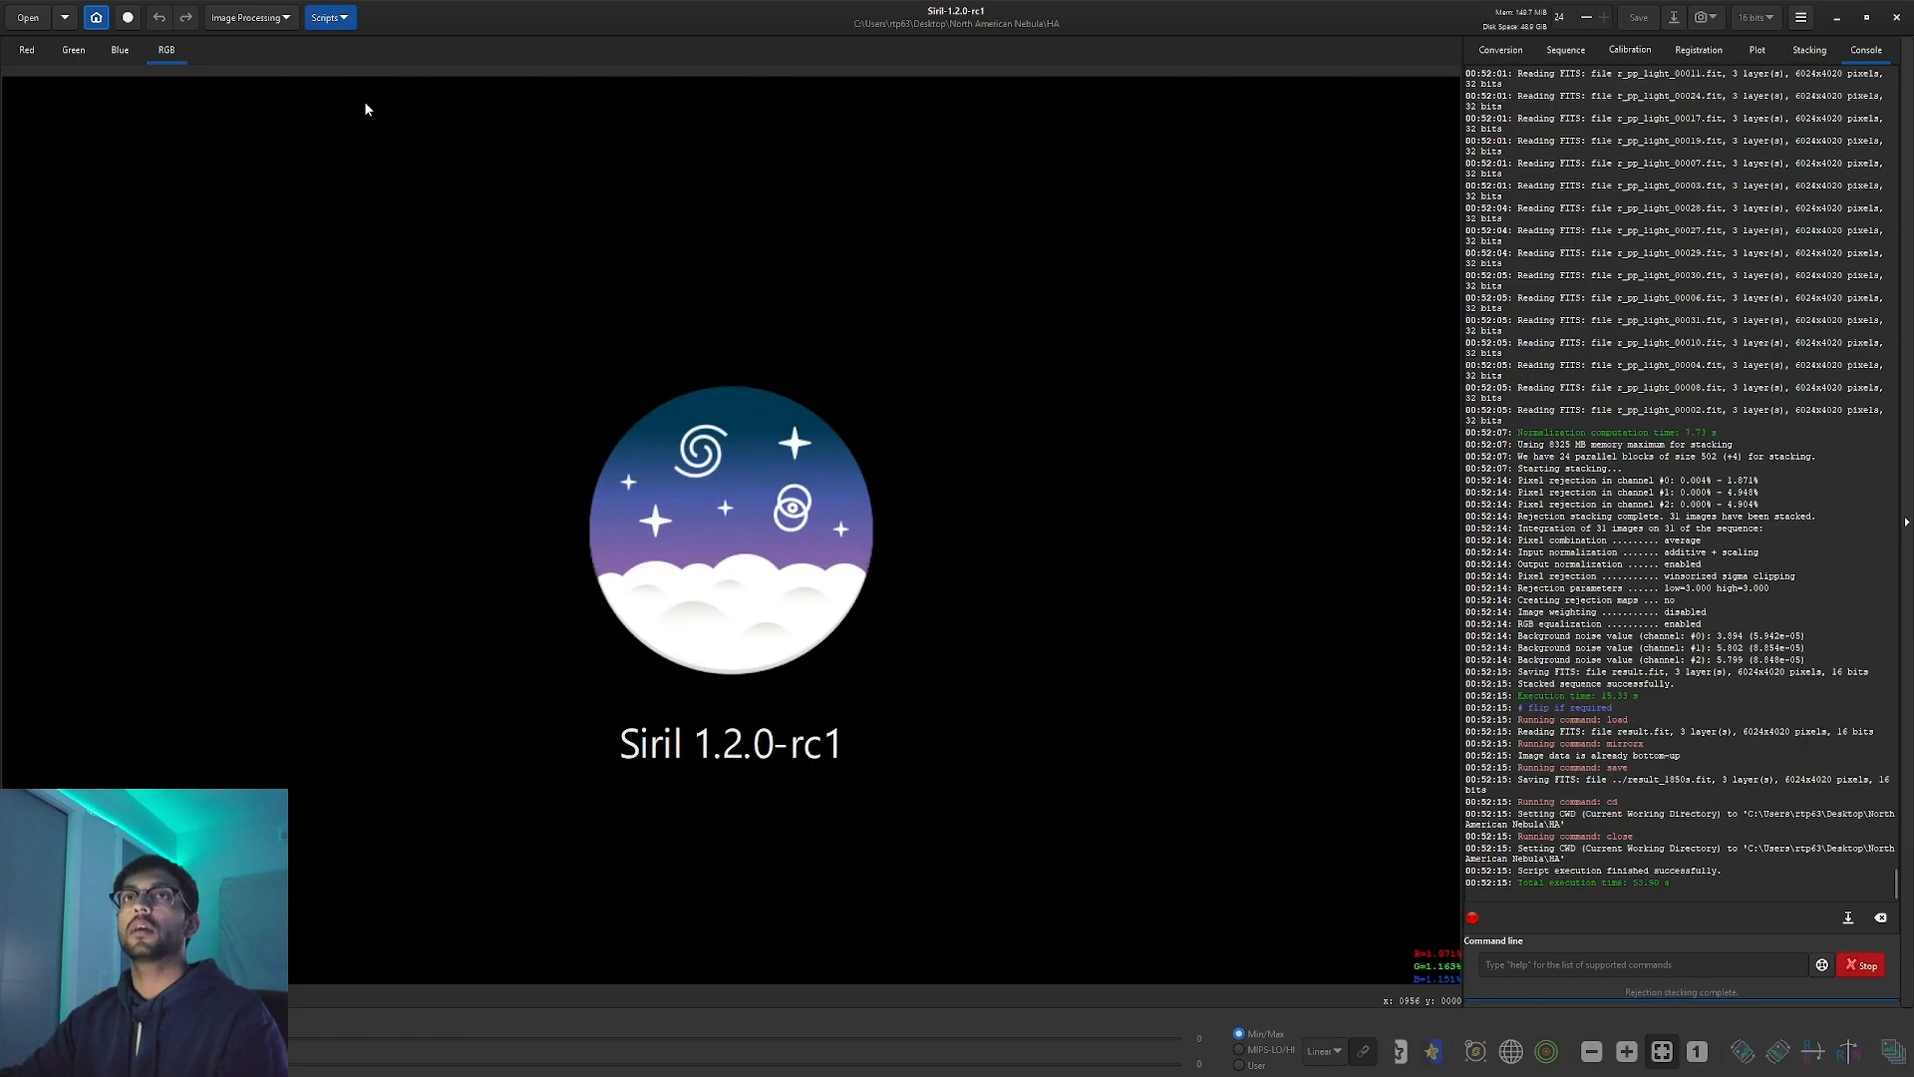
Load the stacked Ha result result_1850s.fit.
left_click(28, 17)
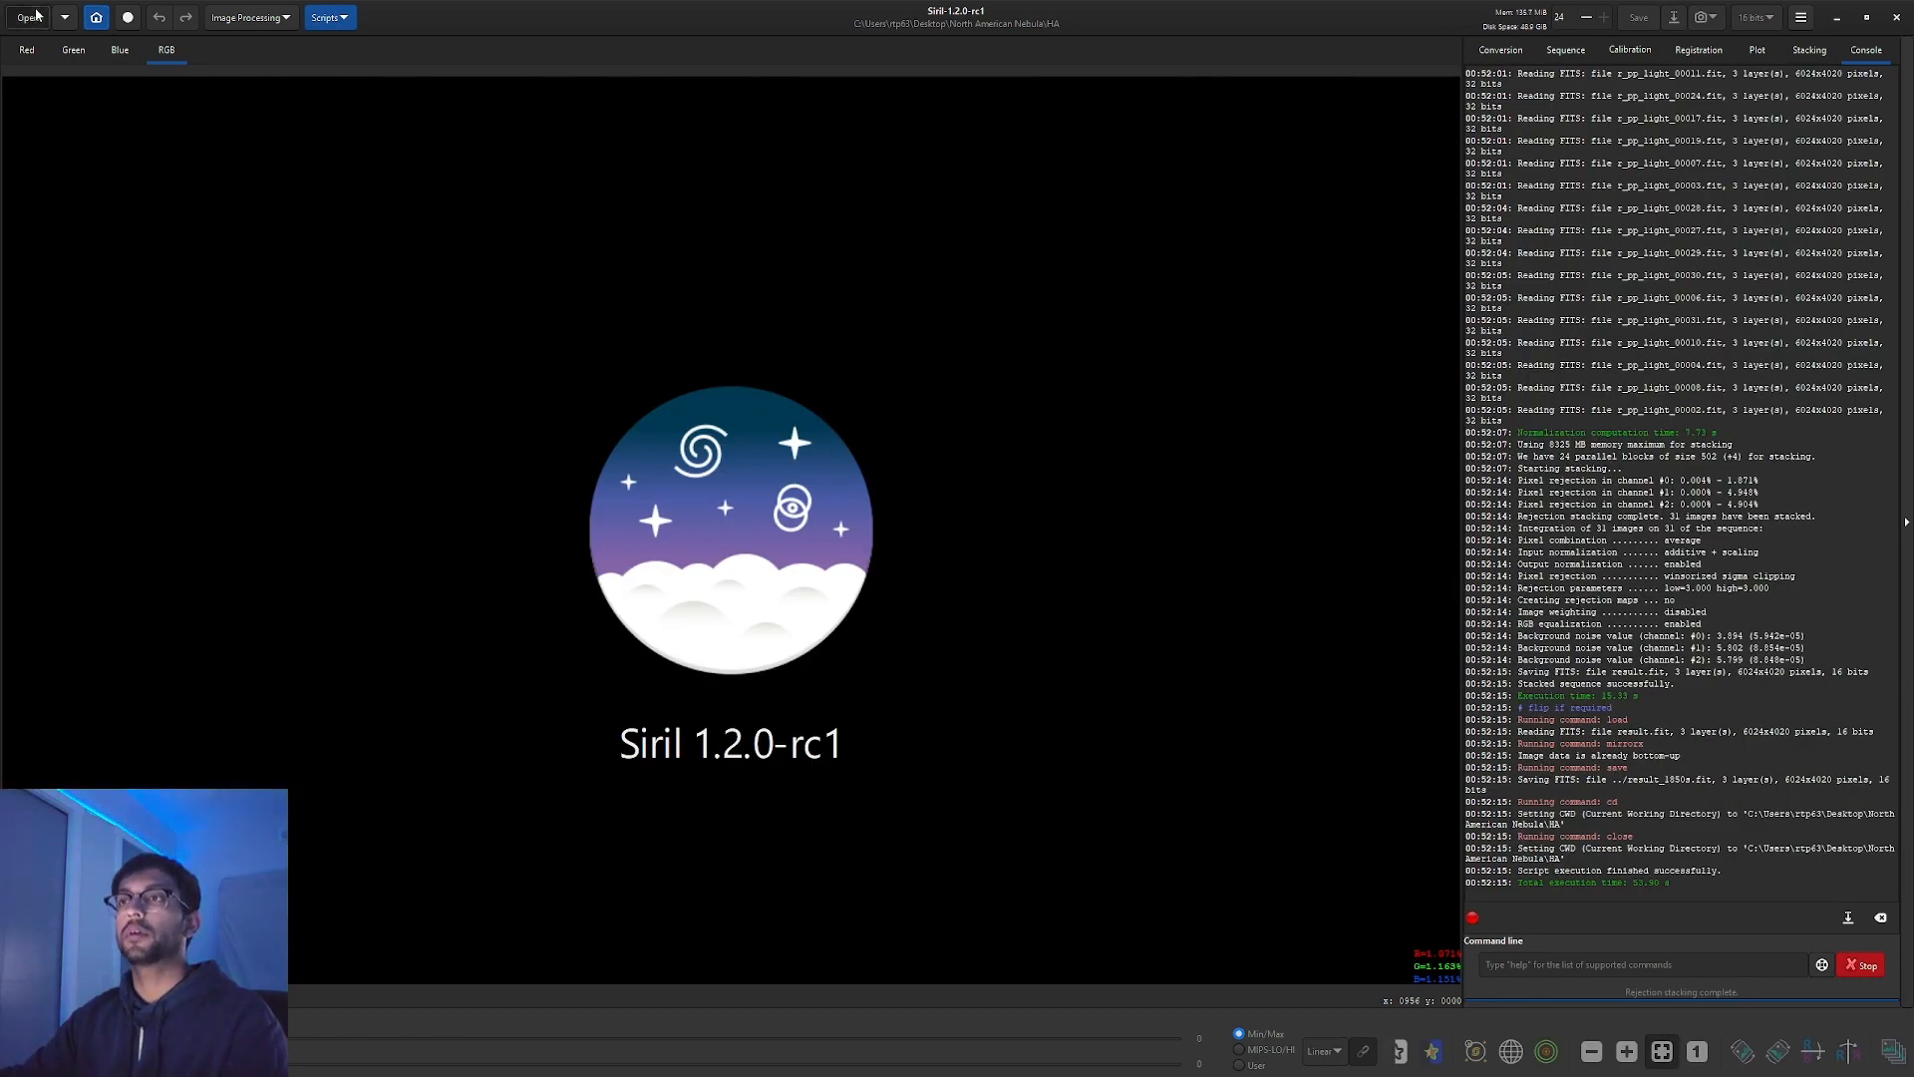
left_click(915, 451)
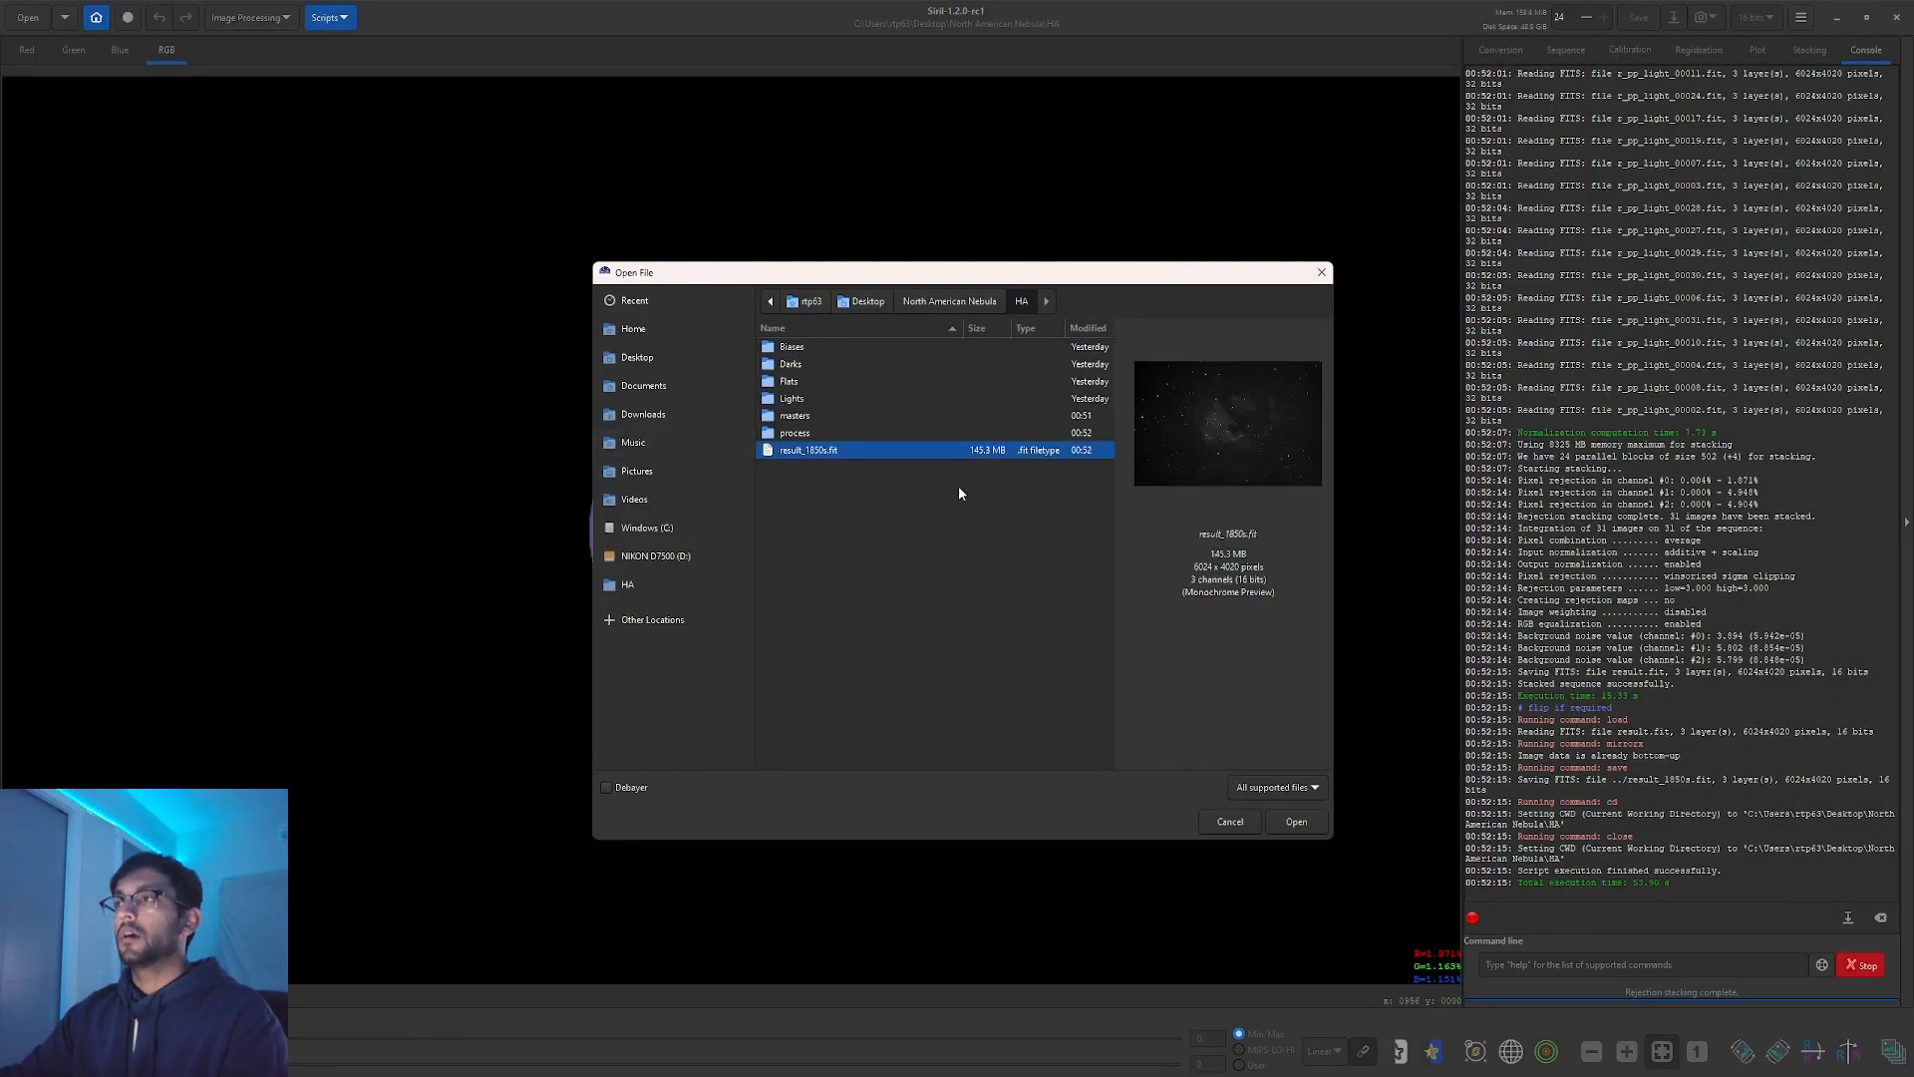
left_click(1294, 821)
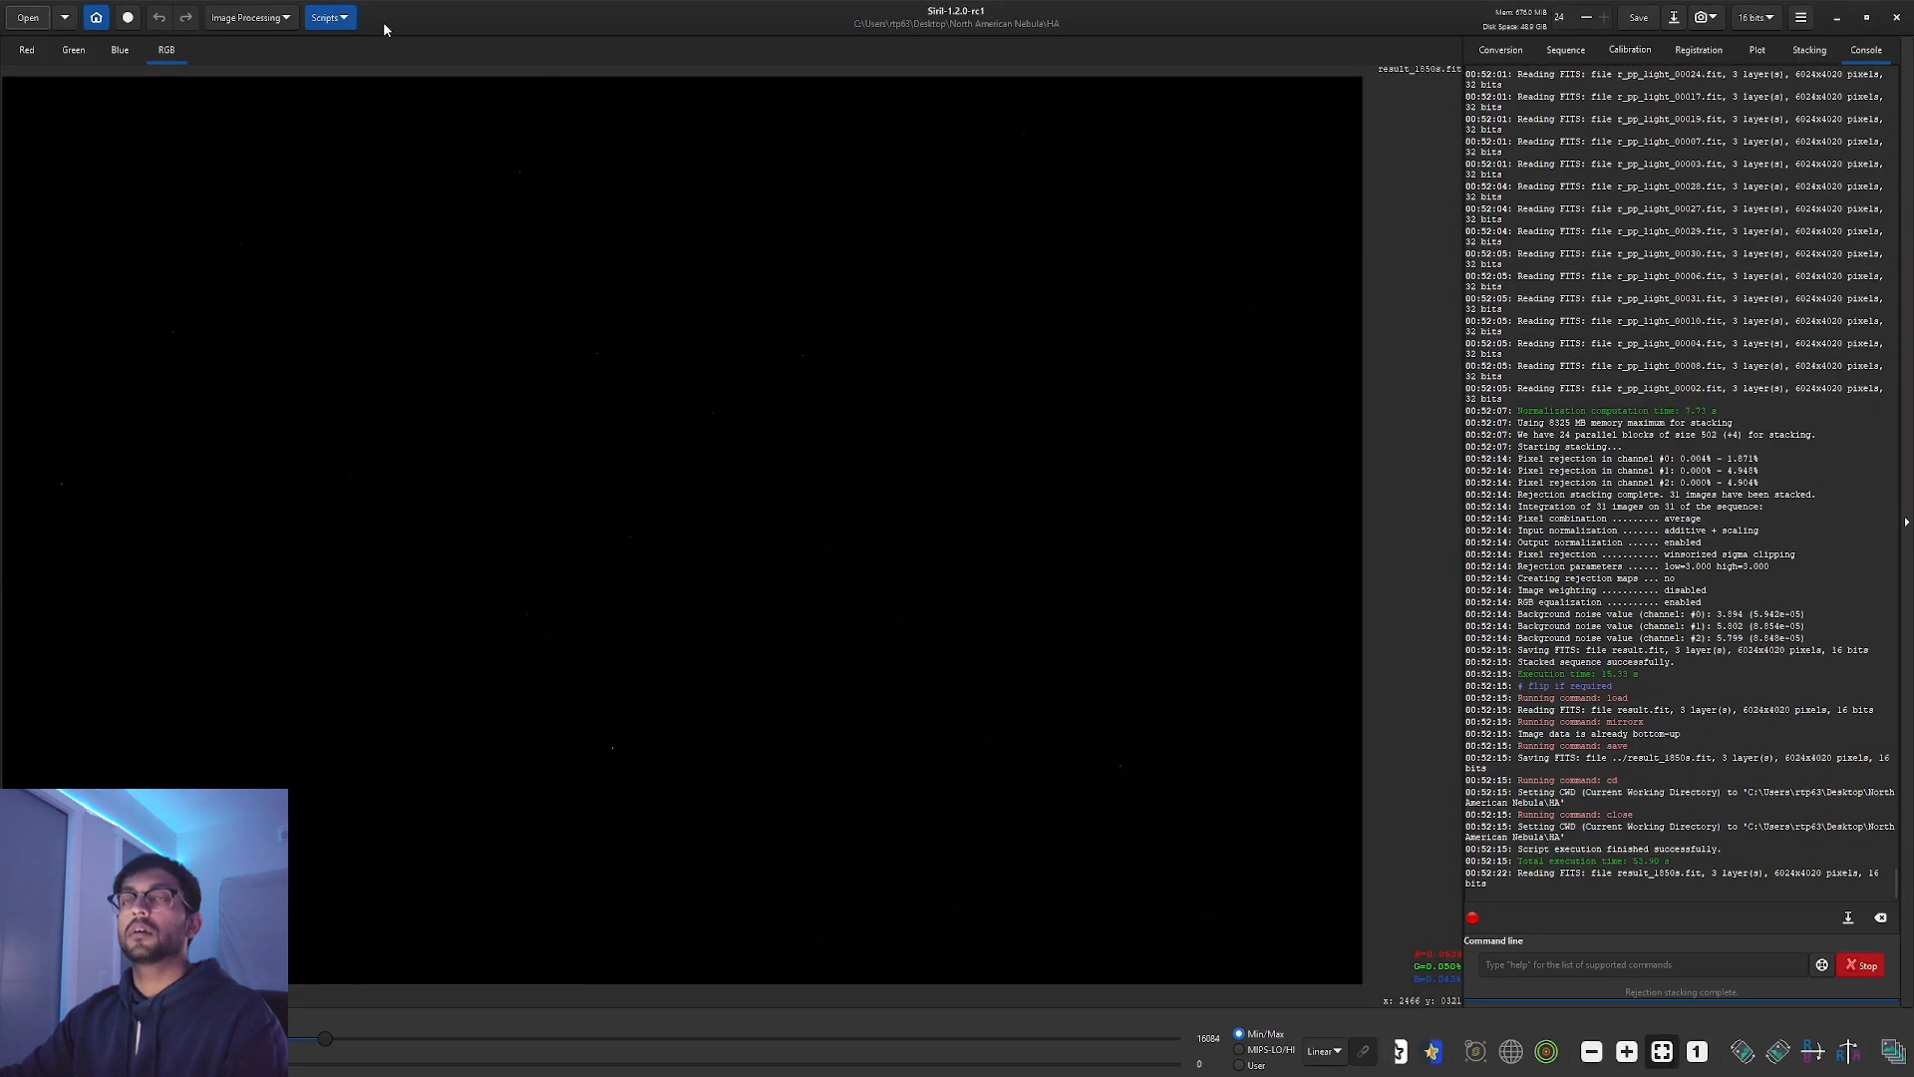
Split it into red, green and blue files with Extraction > Split Channels.
left_click(265, 24)
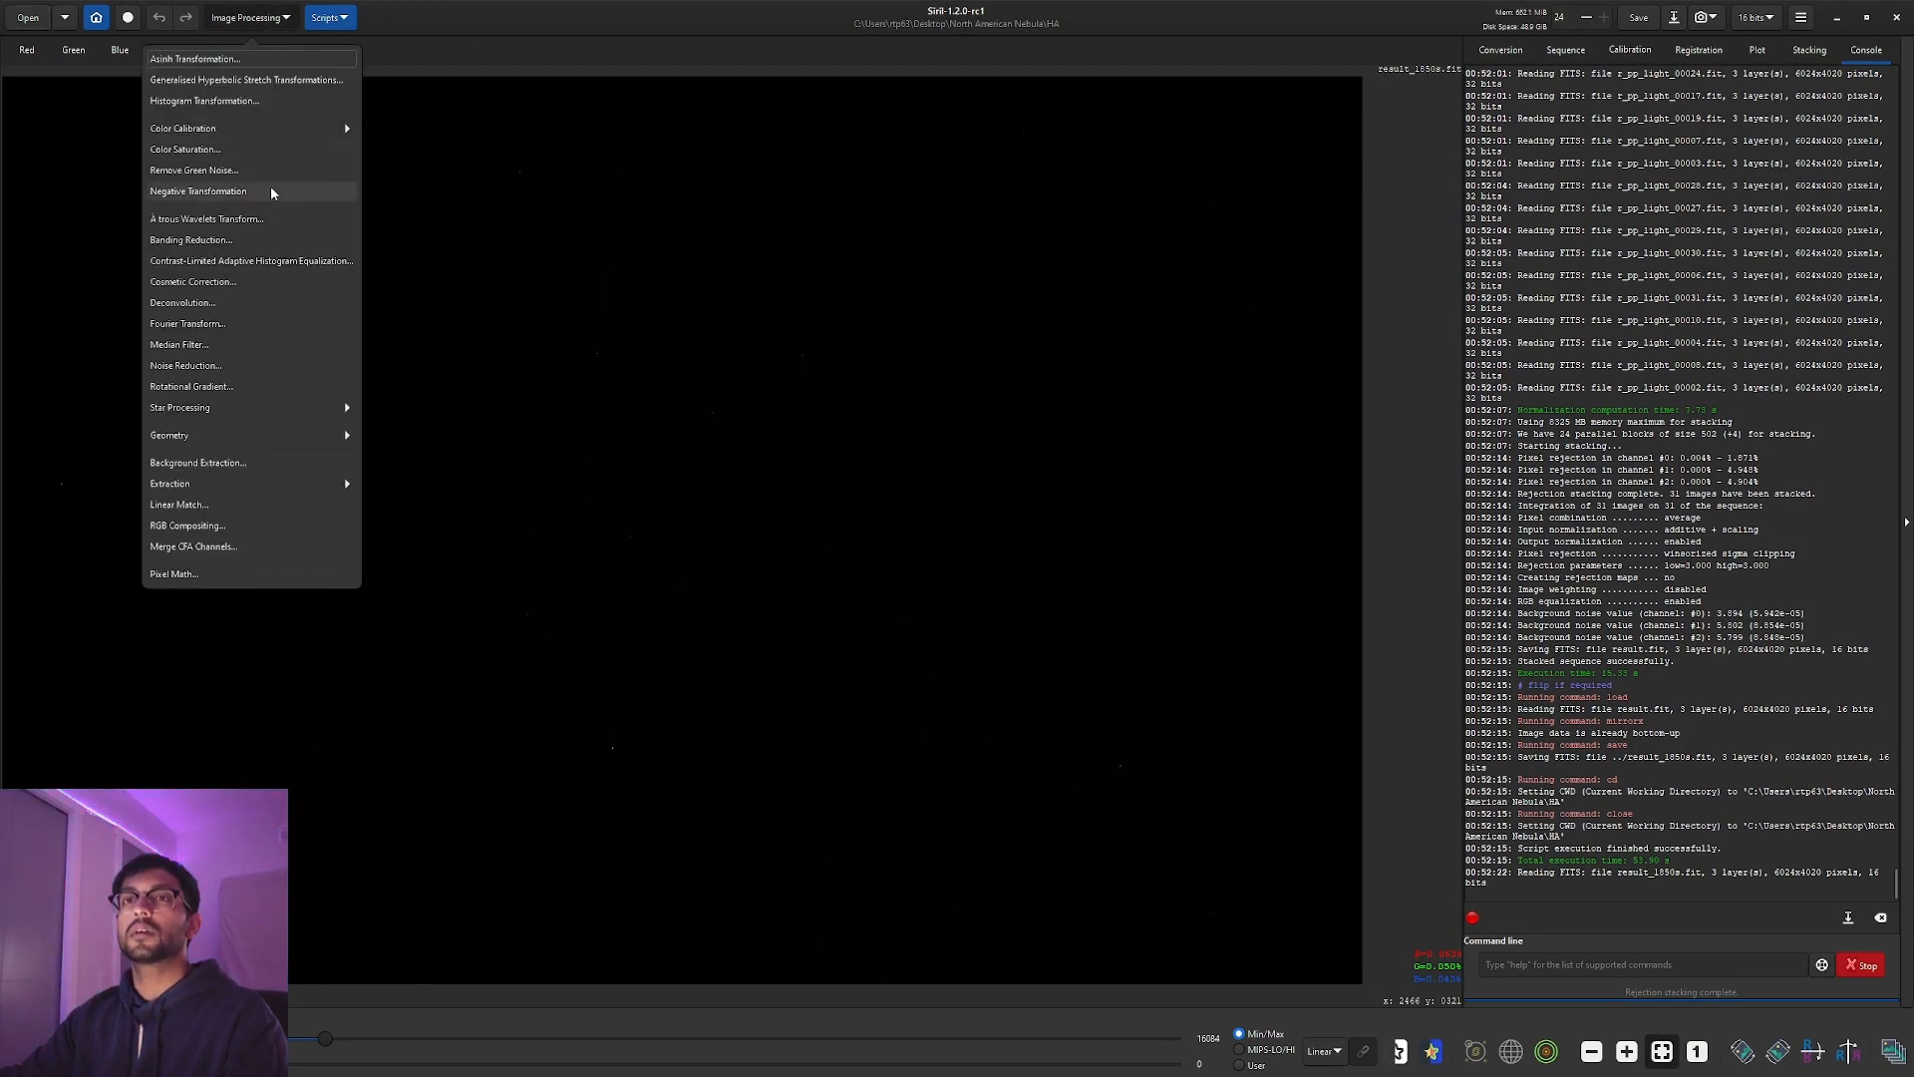
left_click(261, 490)
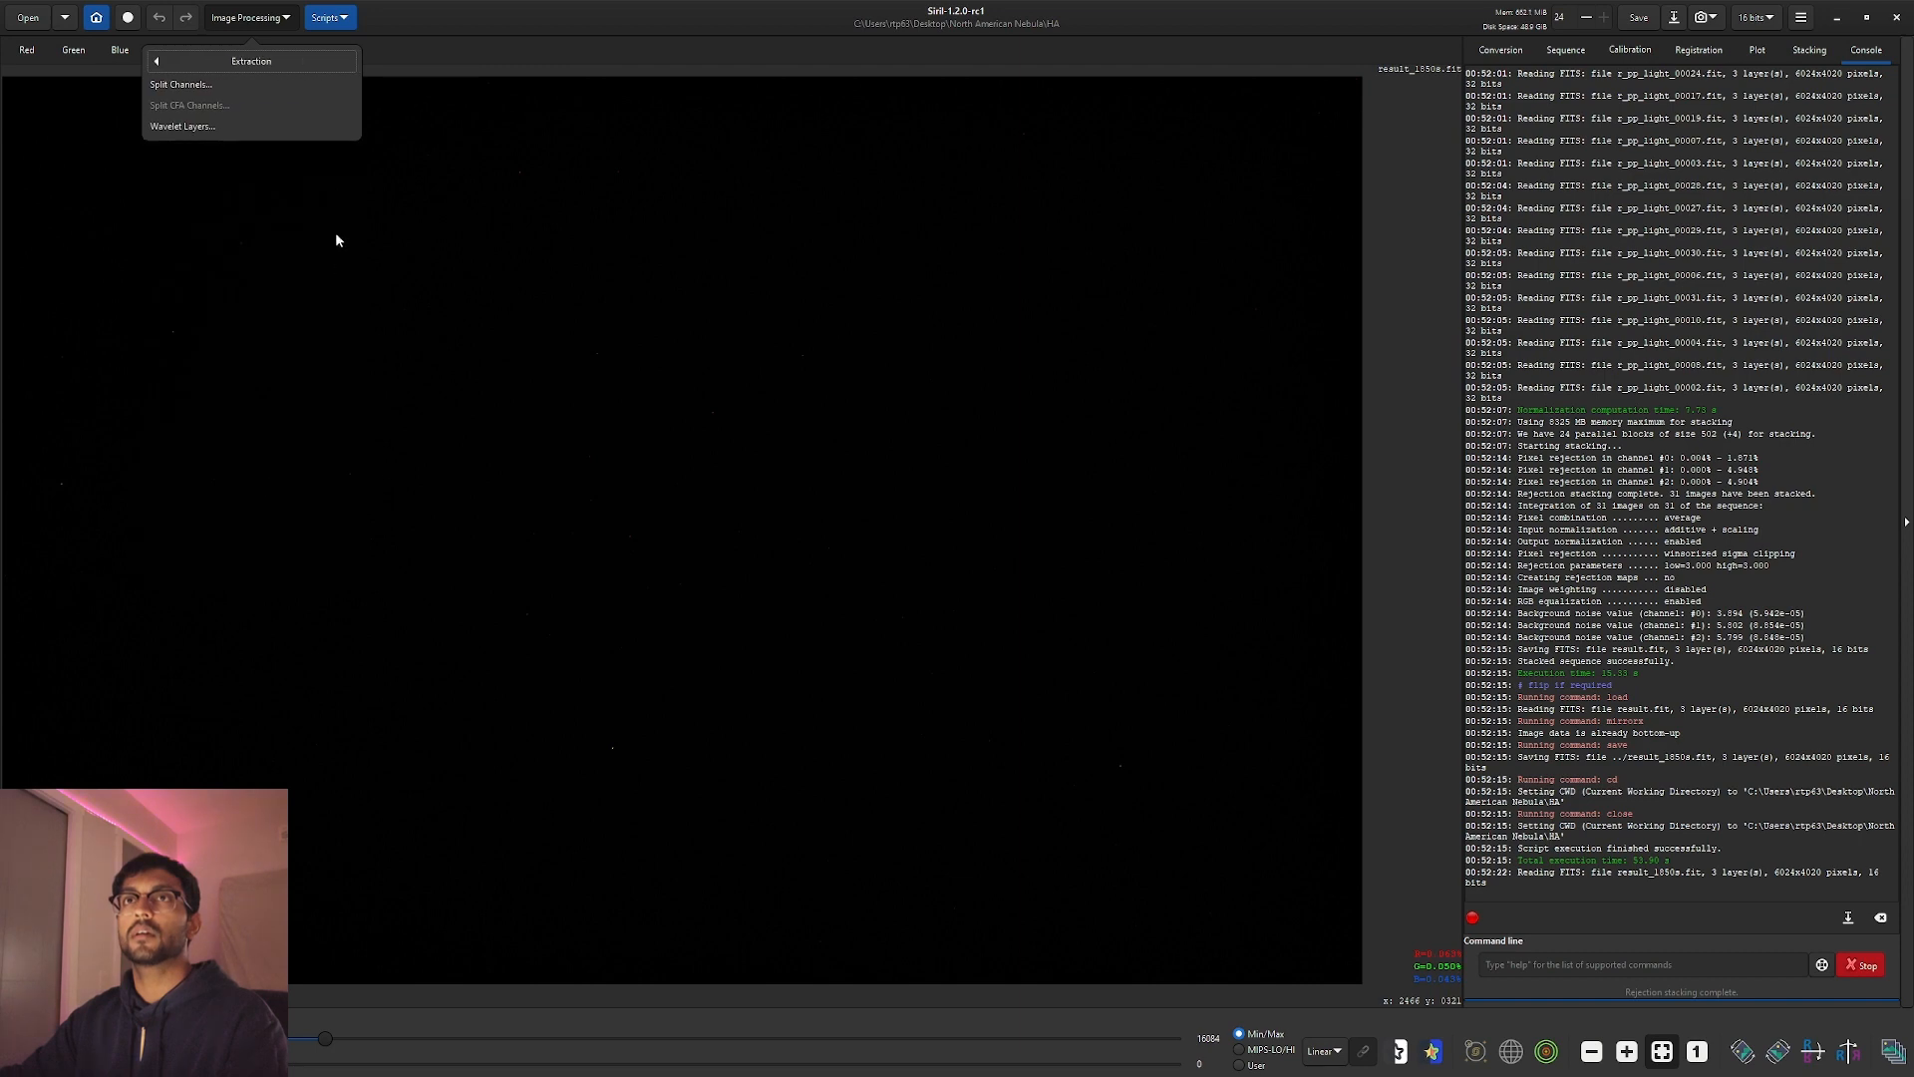
left_click(301, 85)
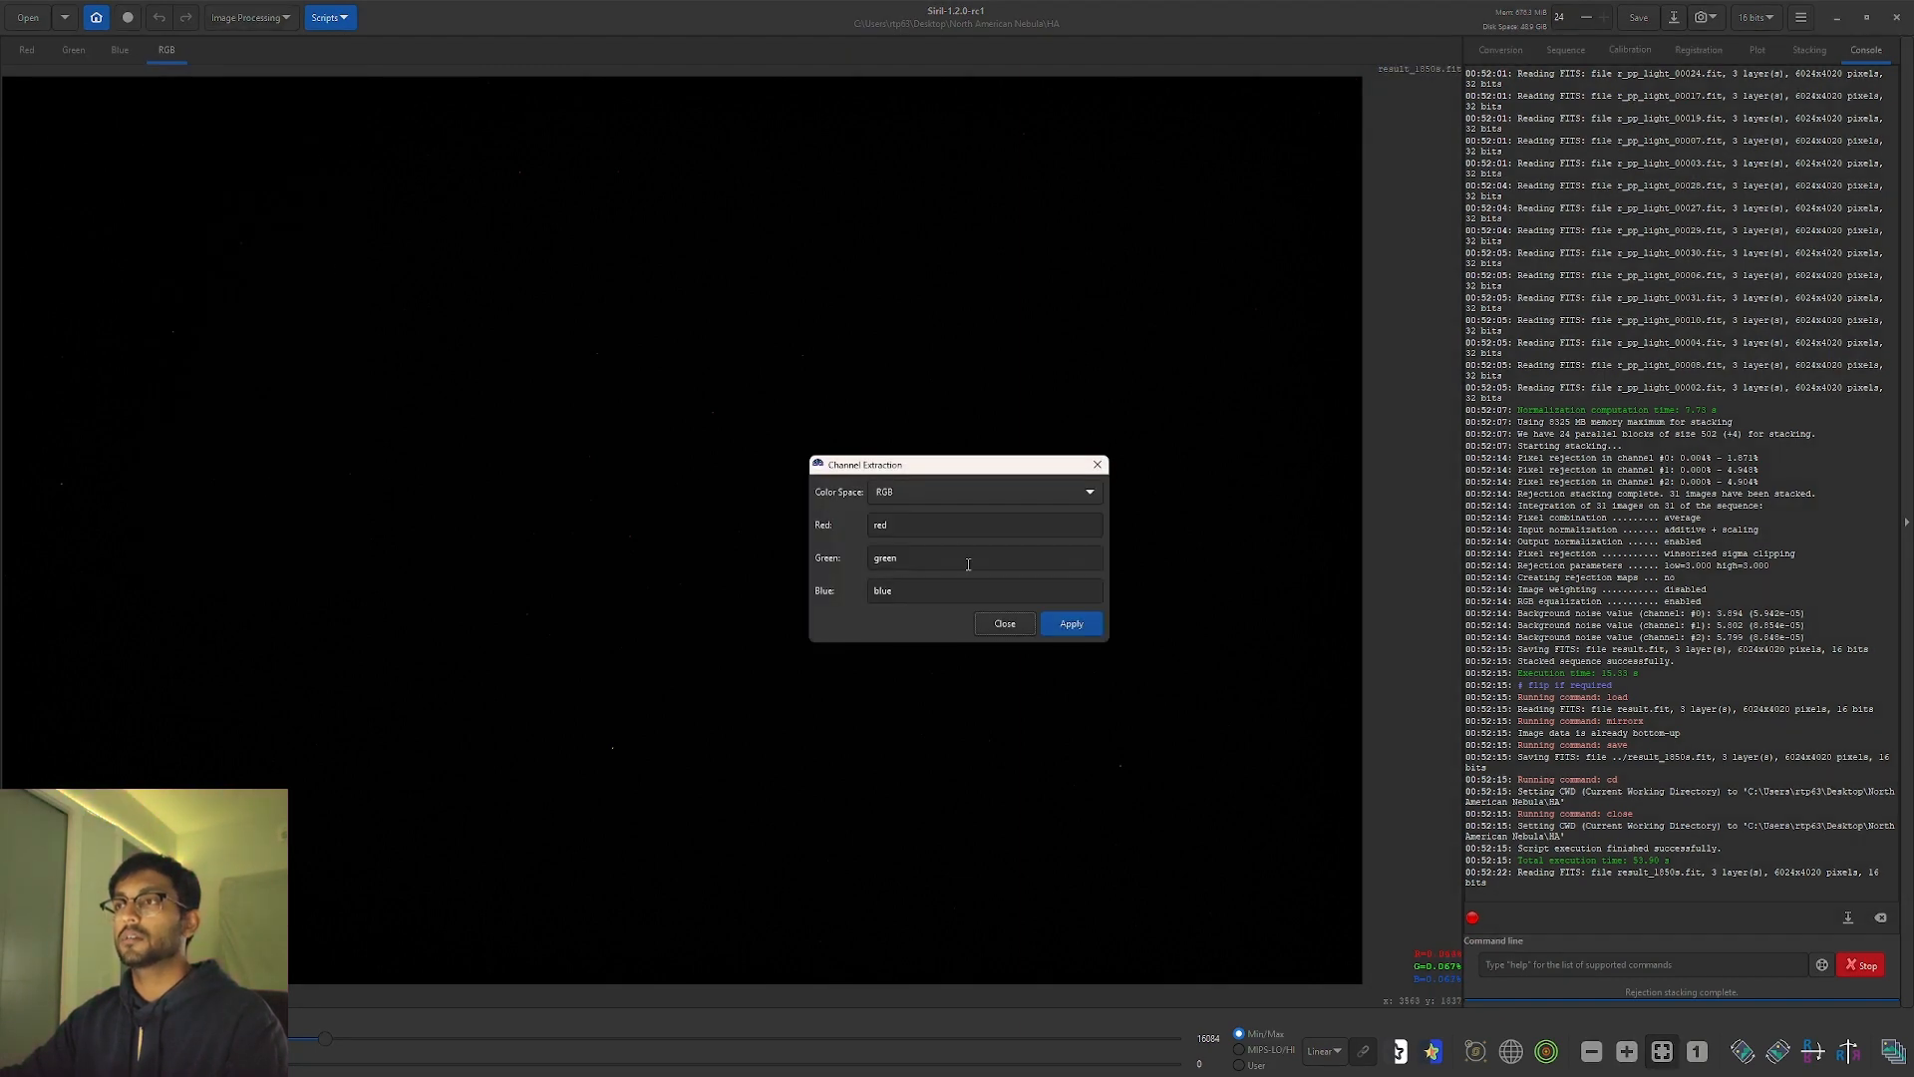
left_click(1074, 628)
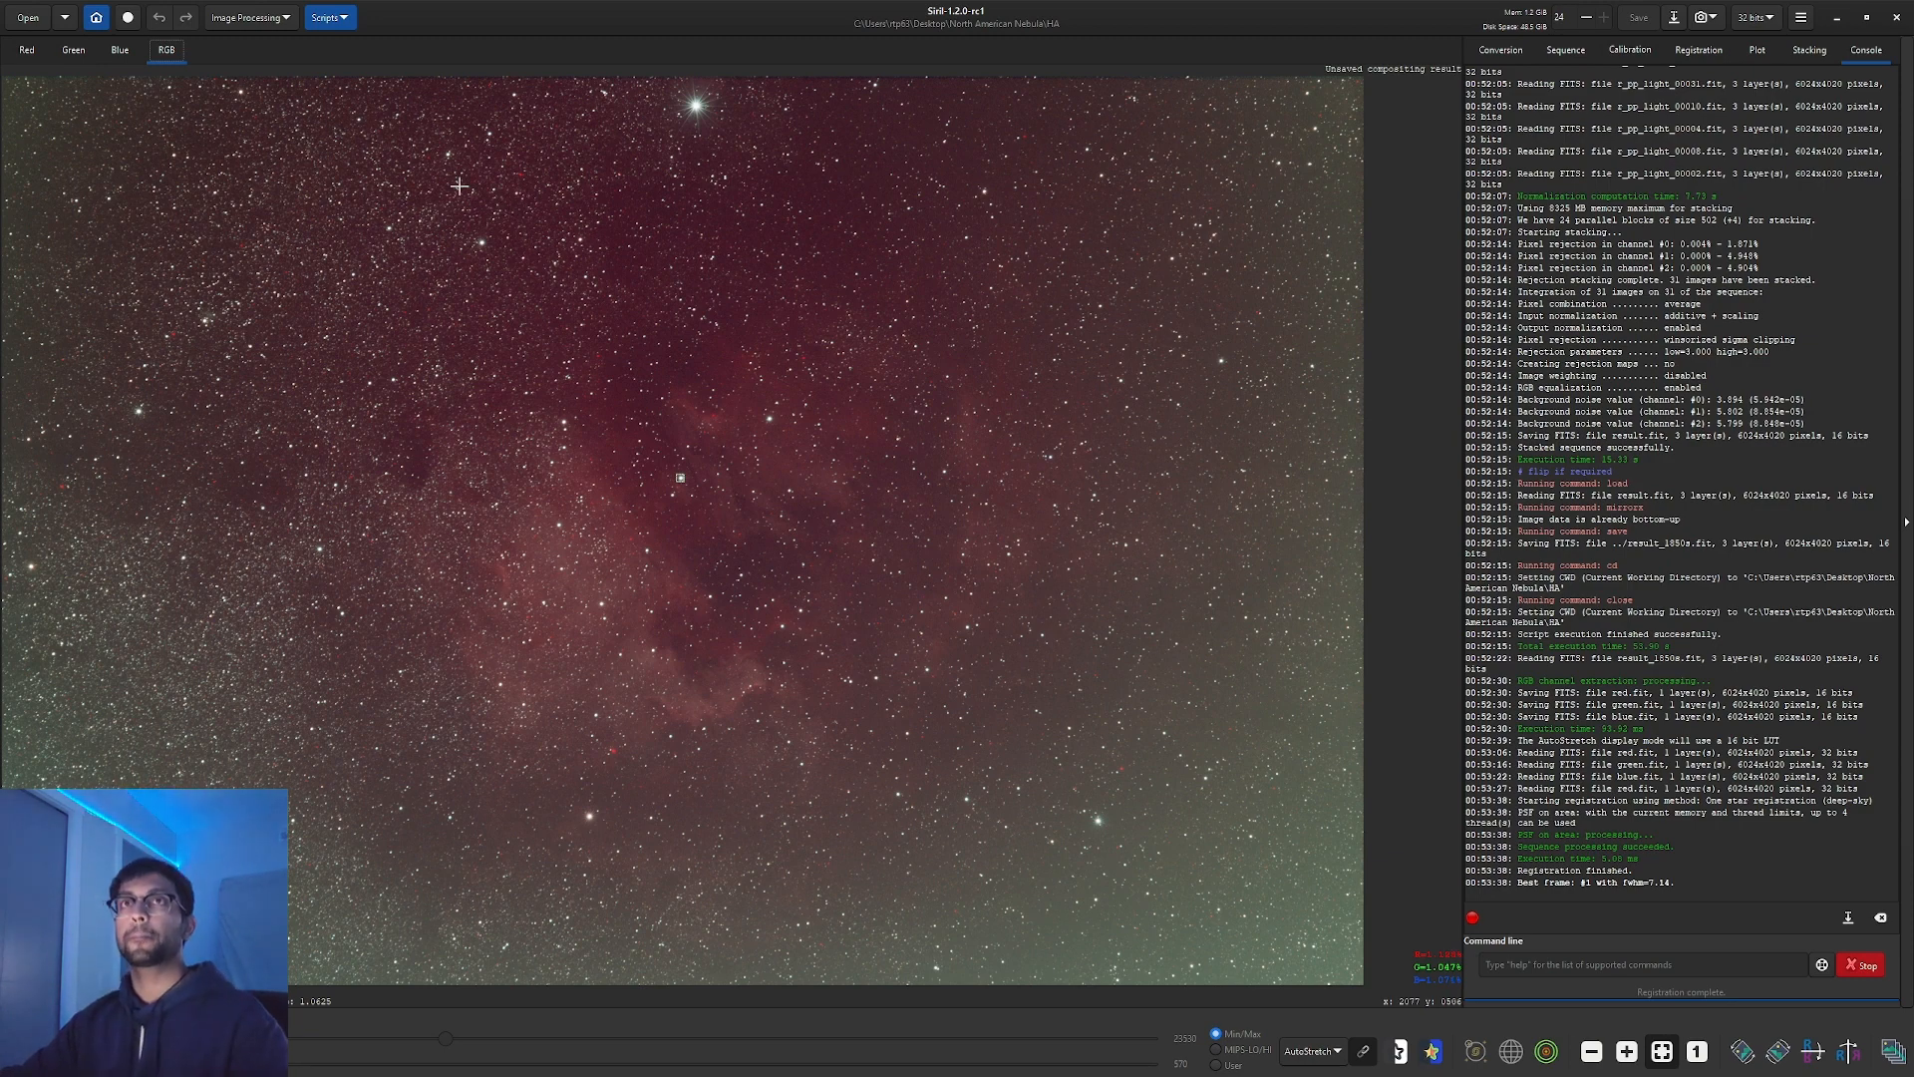
Open red.fit from Desktop\North American Nebula\HA as the working image.
left_click(28, 18)
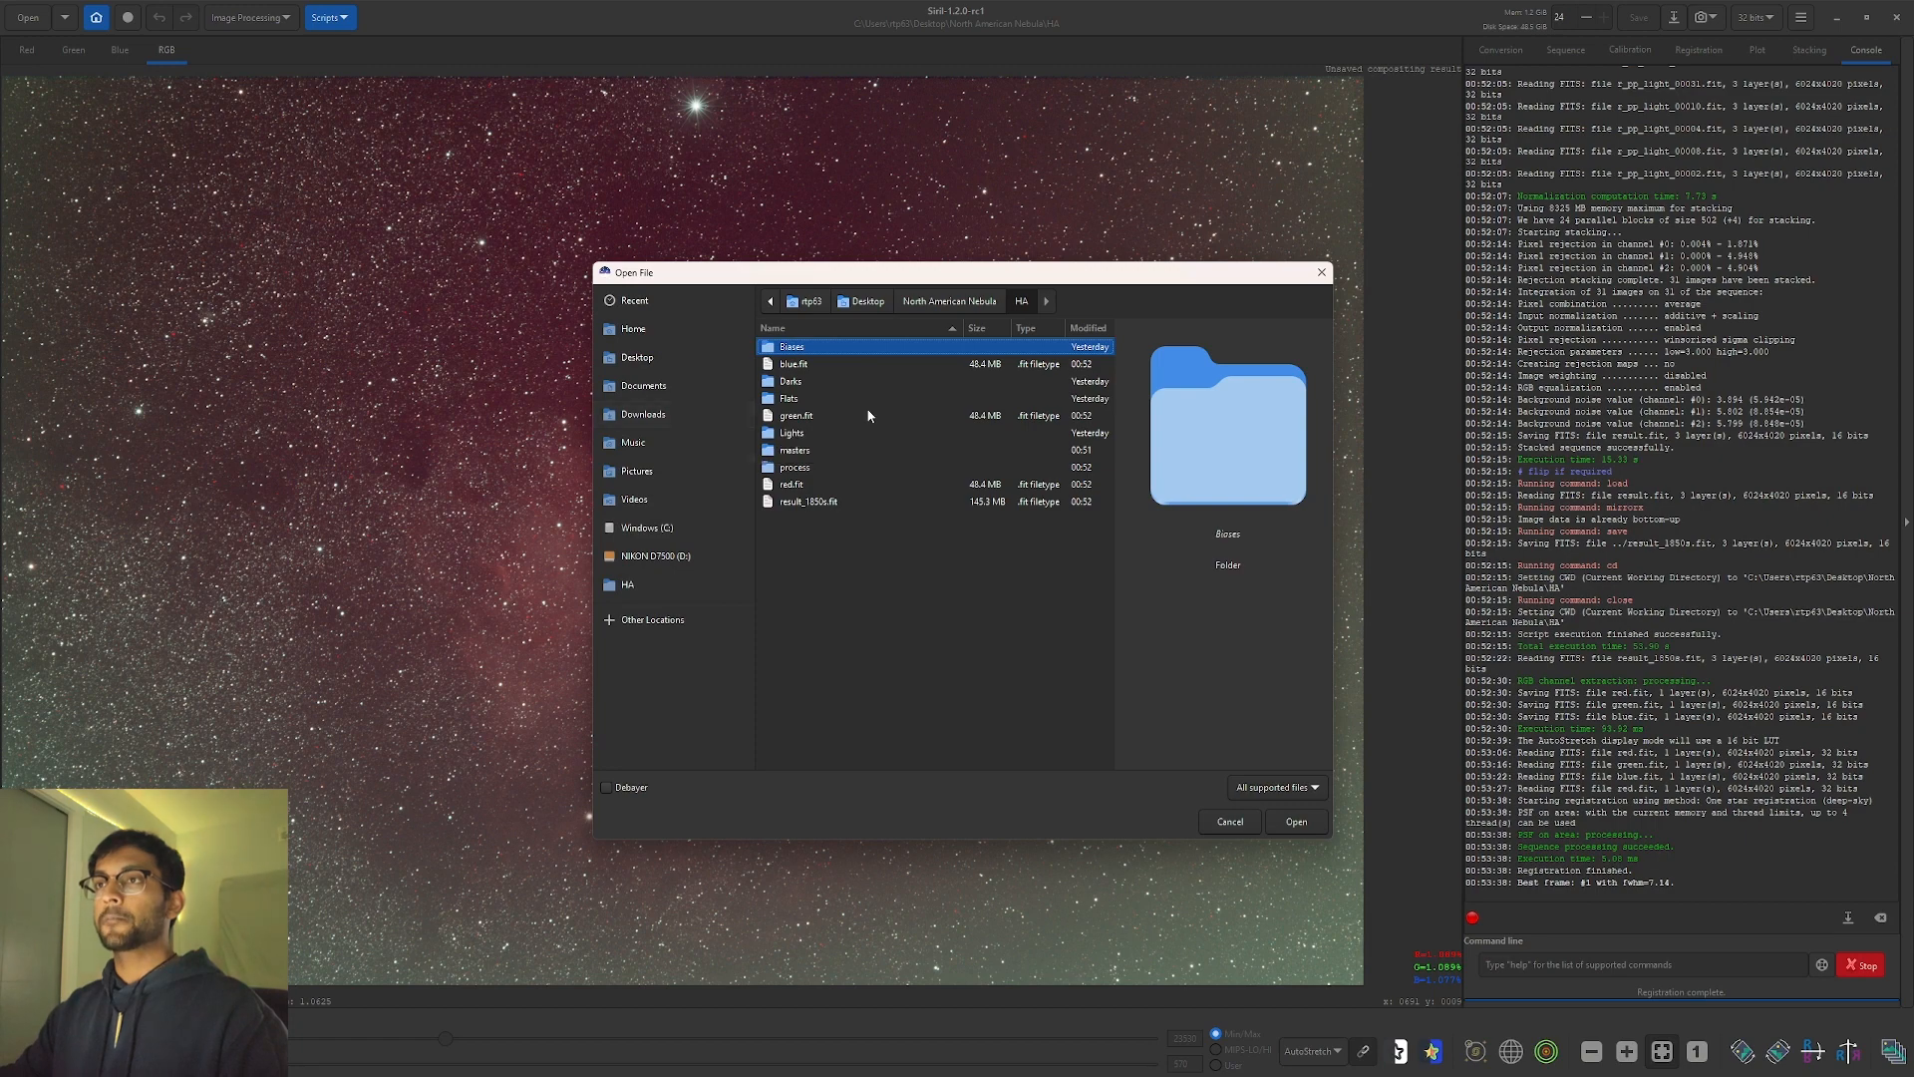
left_click(688, 358)
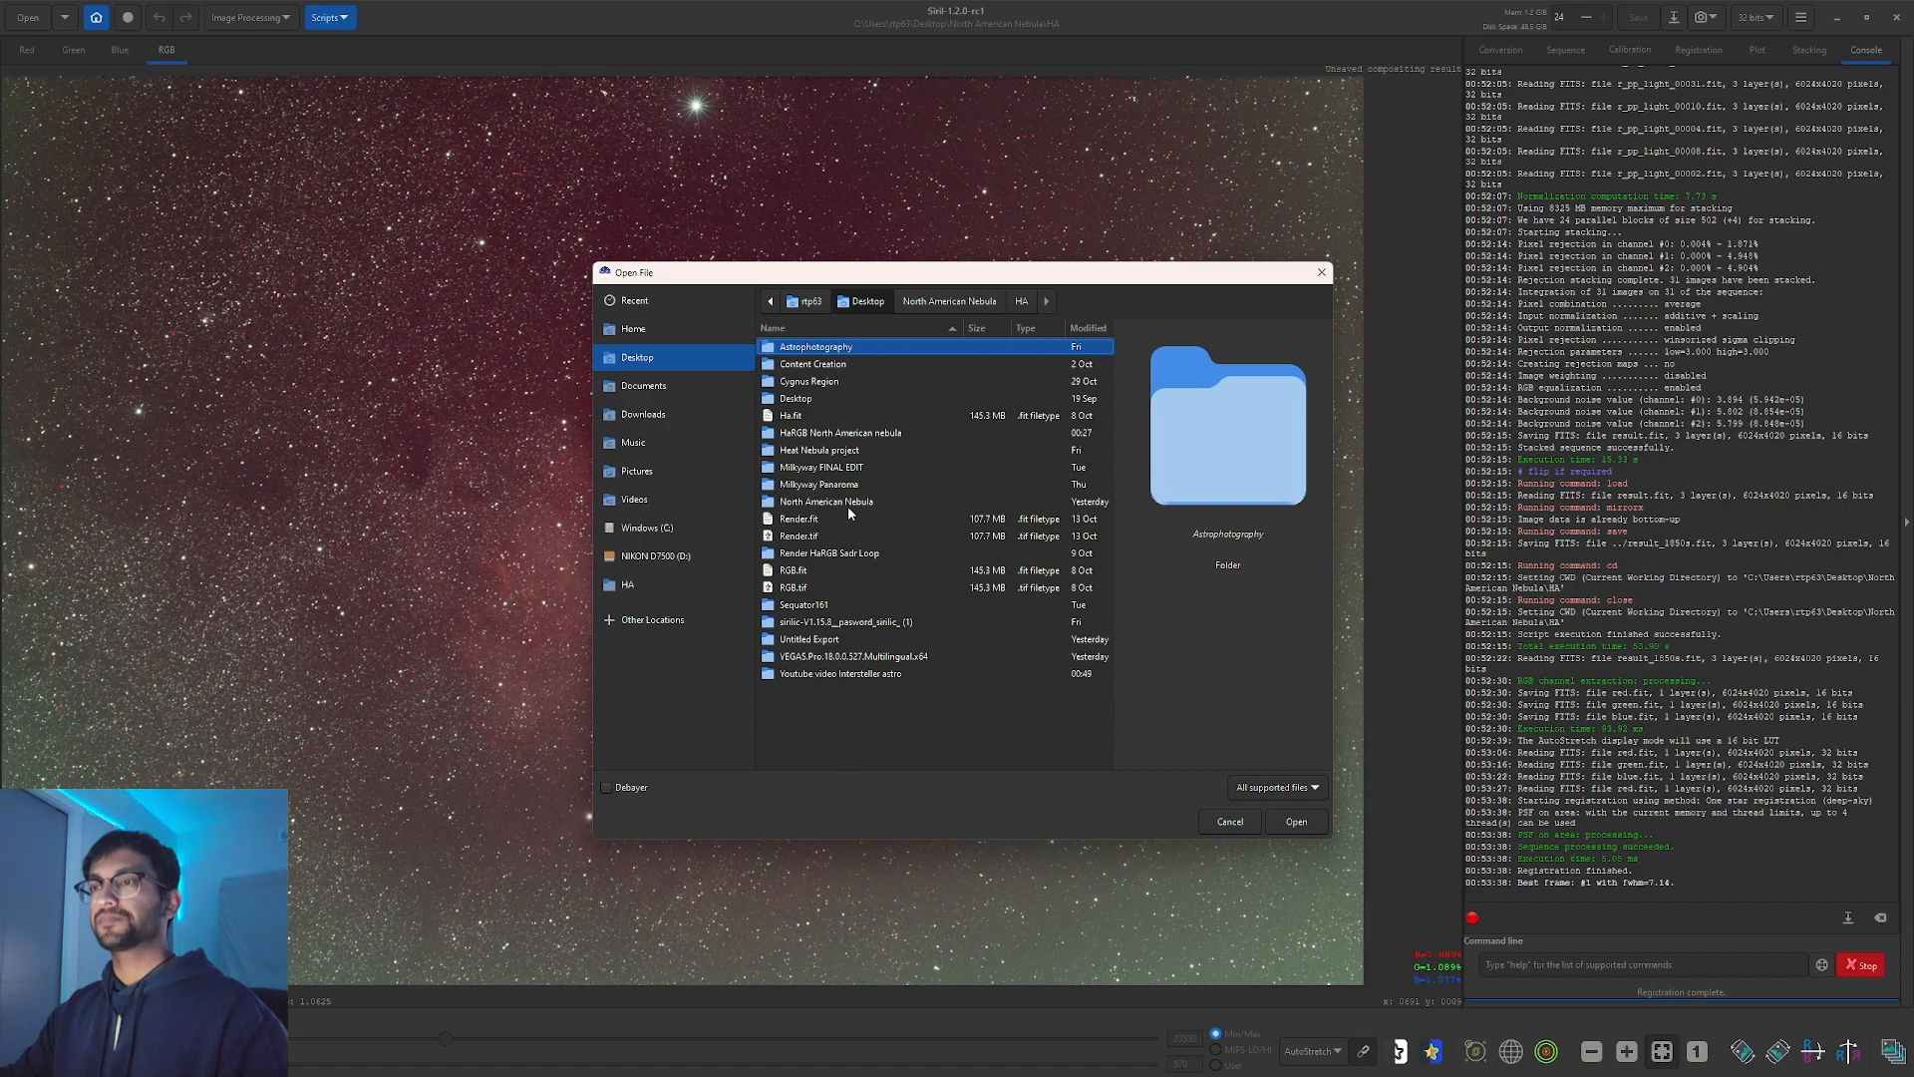
double_click(832, 501)
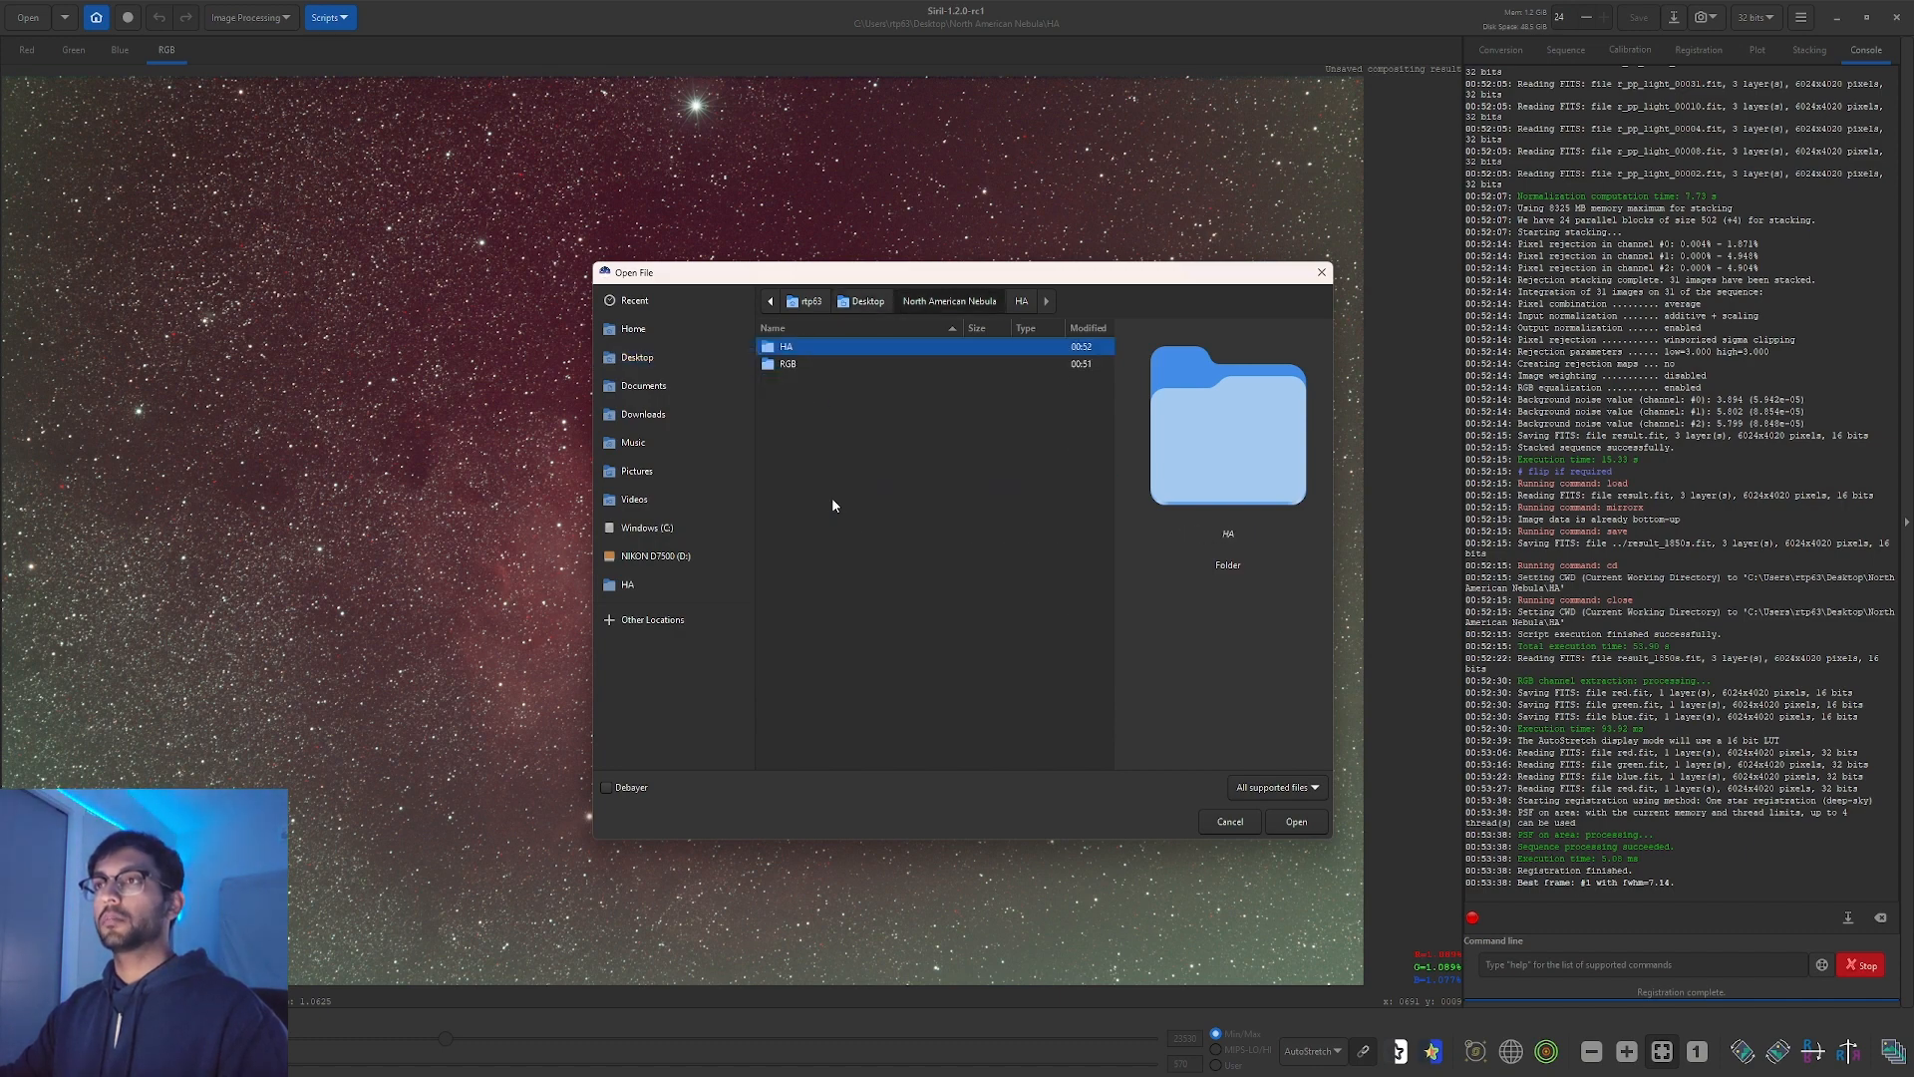
double_click(833, 348)
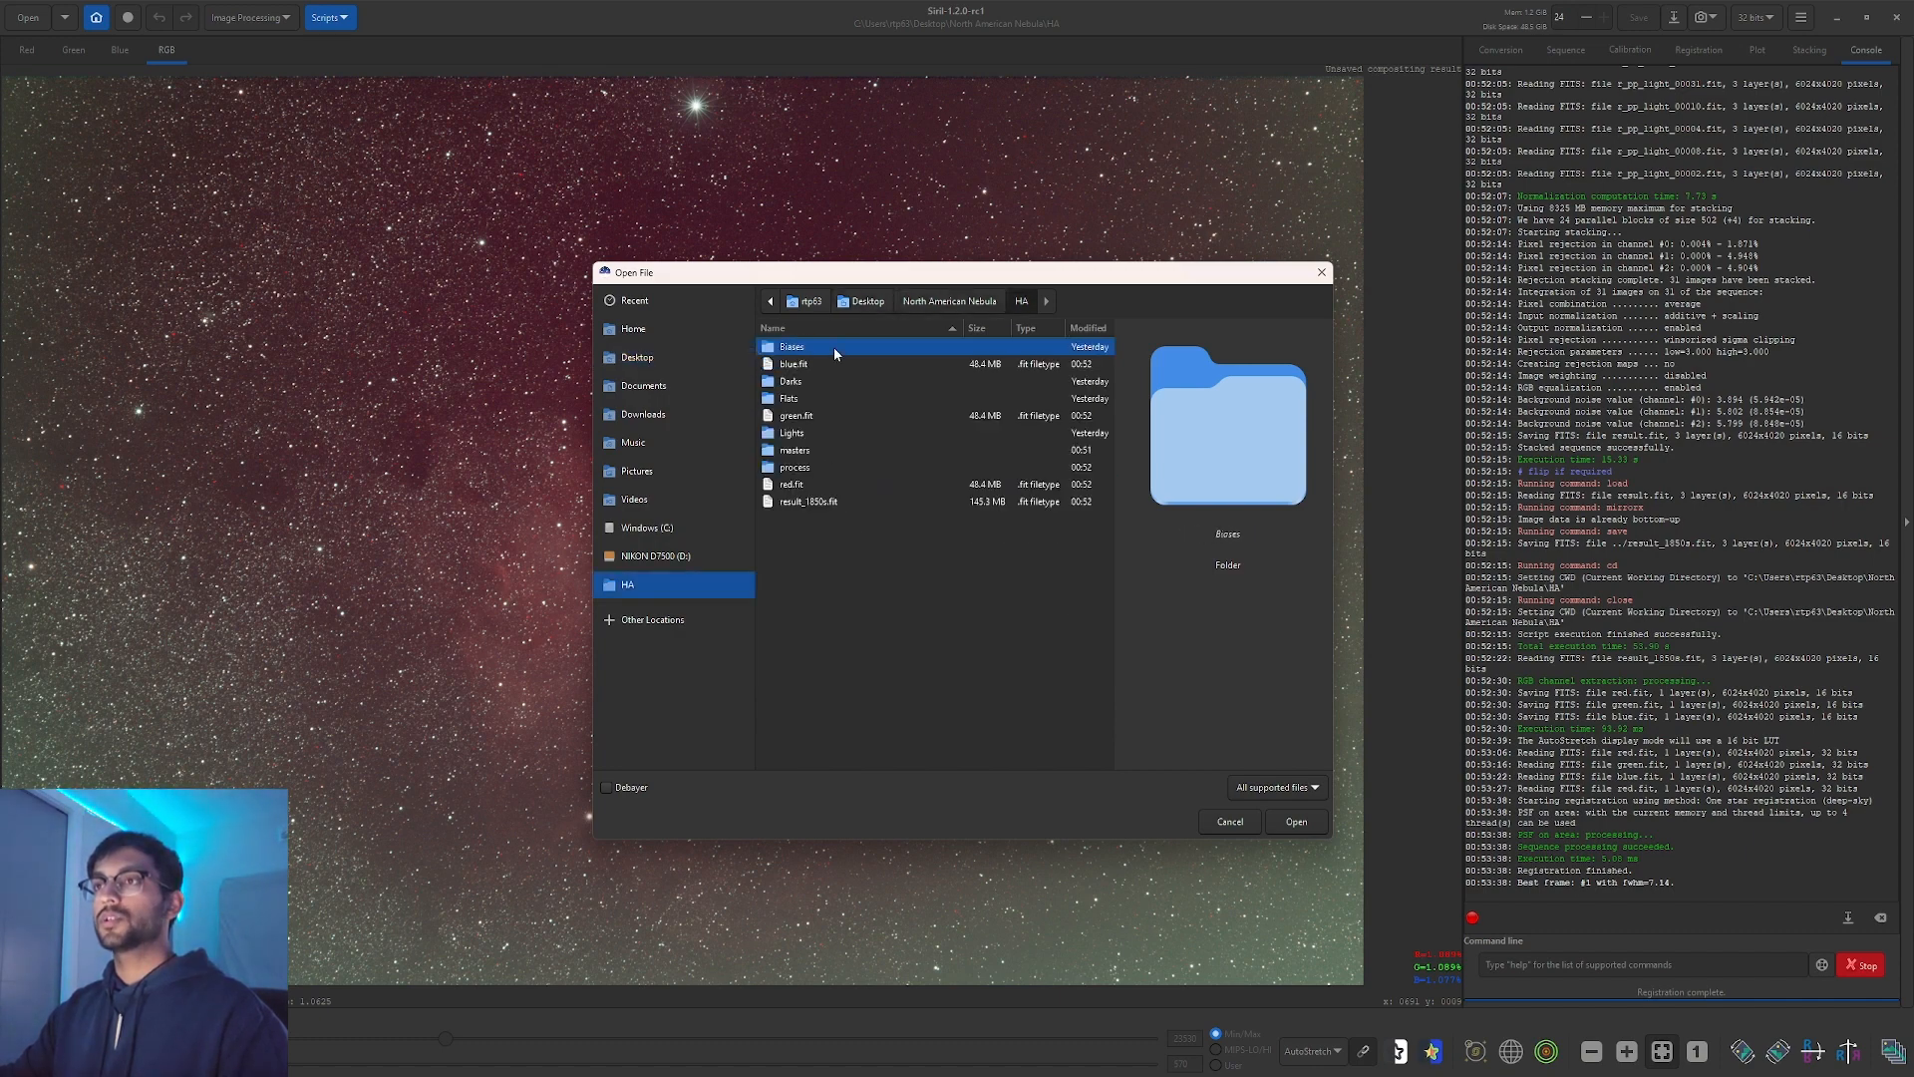
left_click(831, 485)
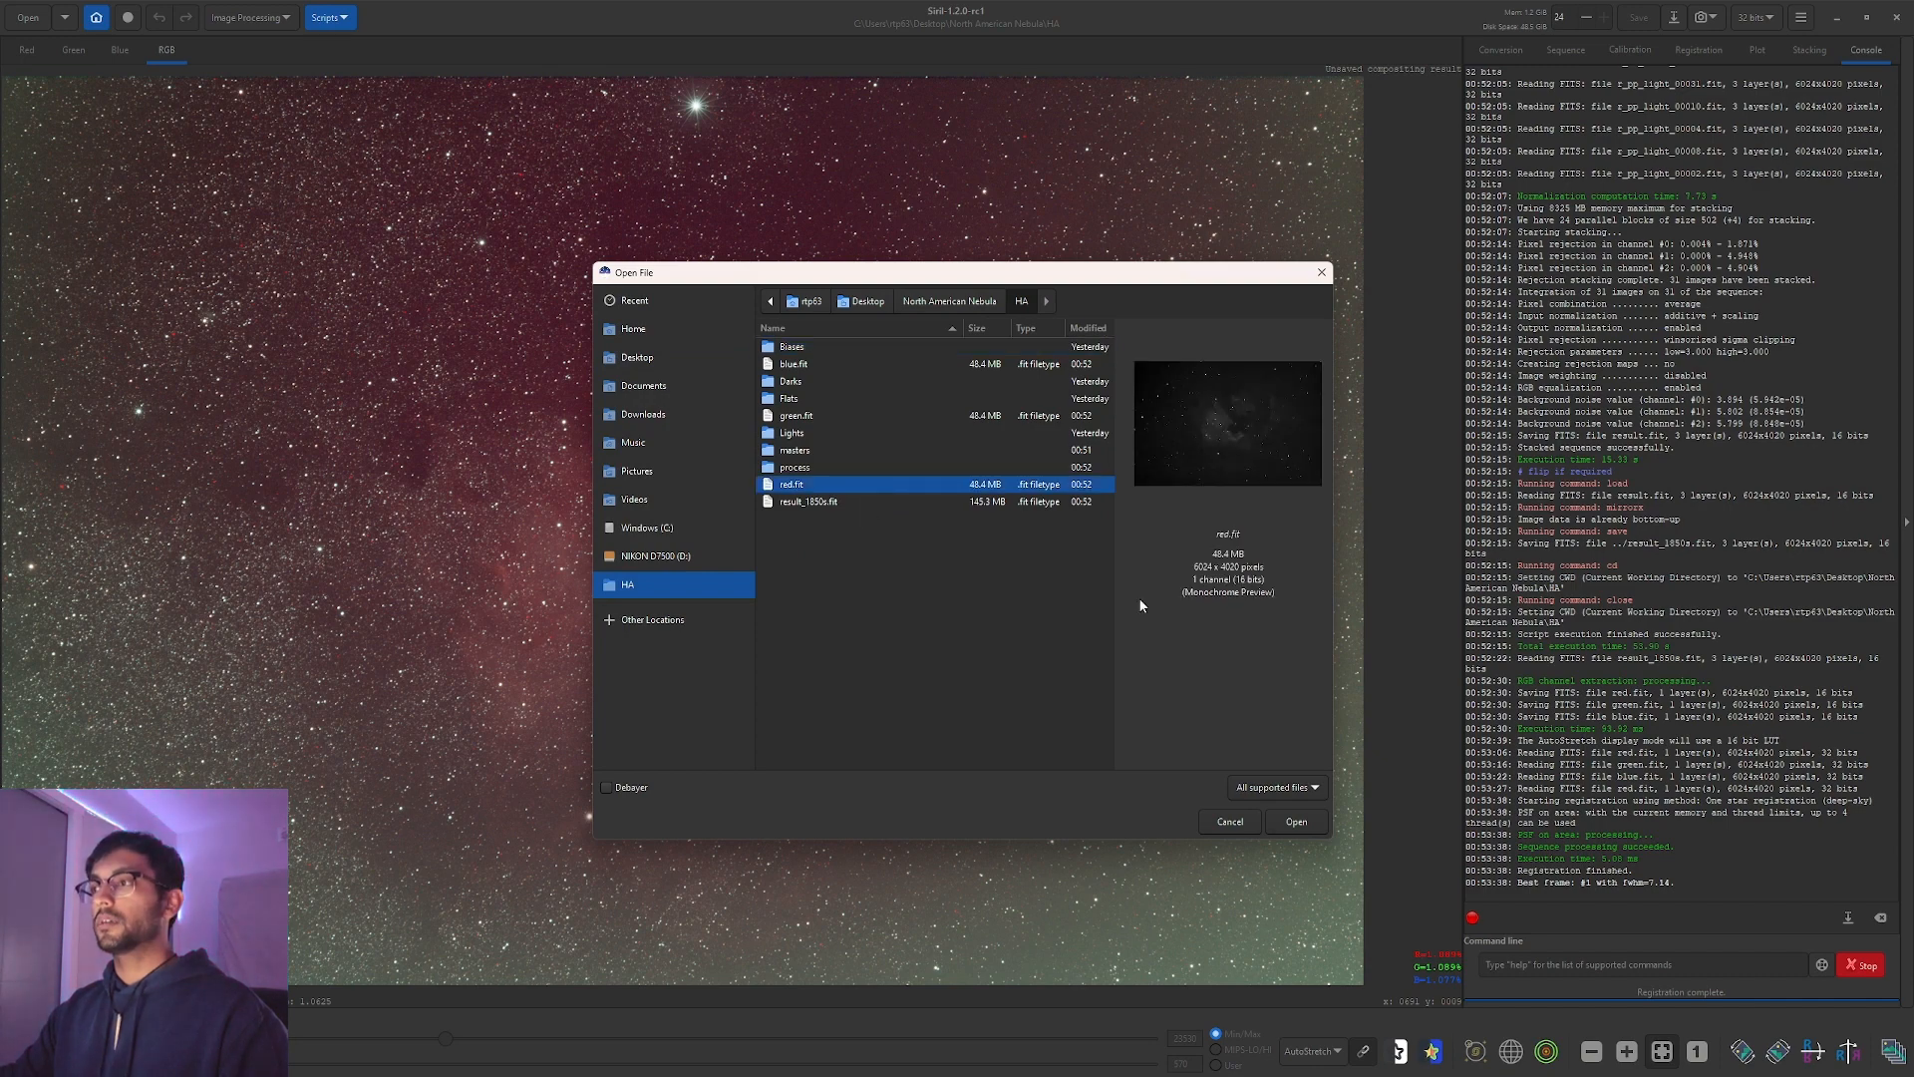
left_click(1288, 820)
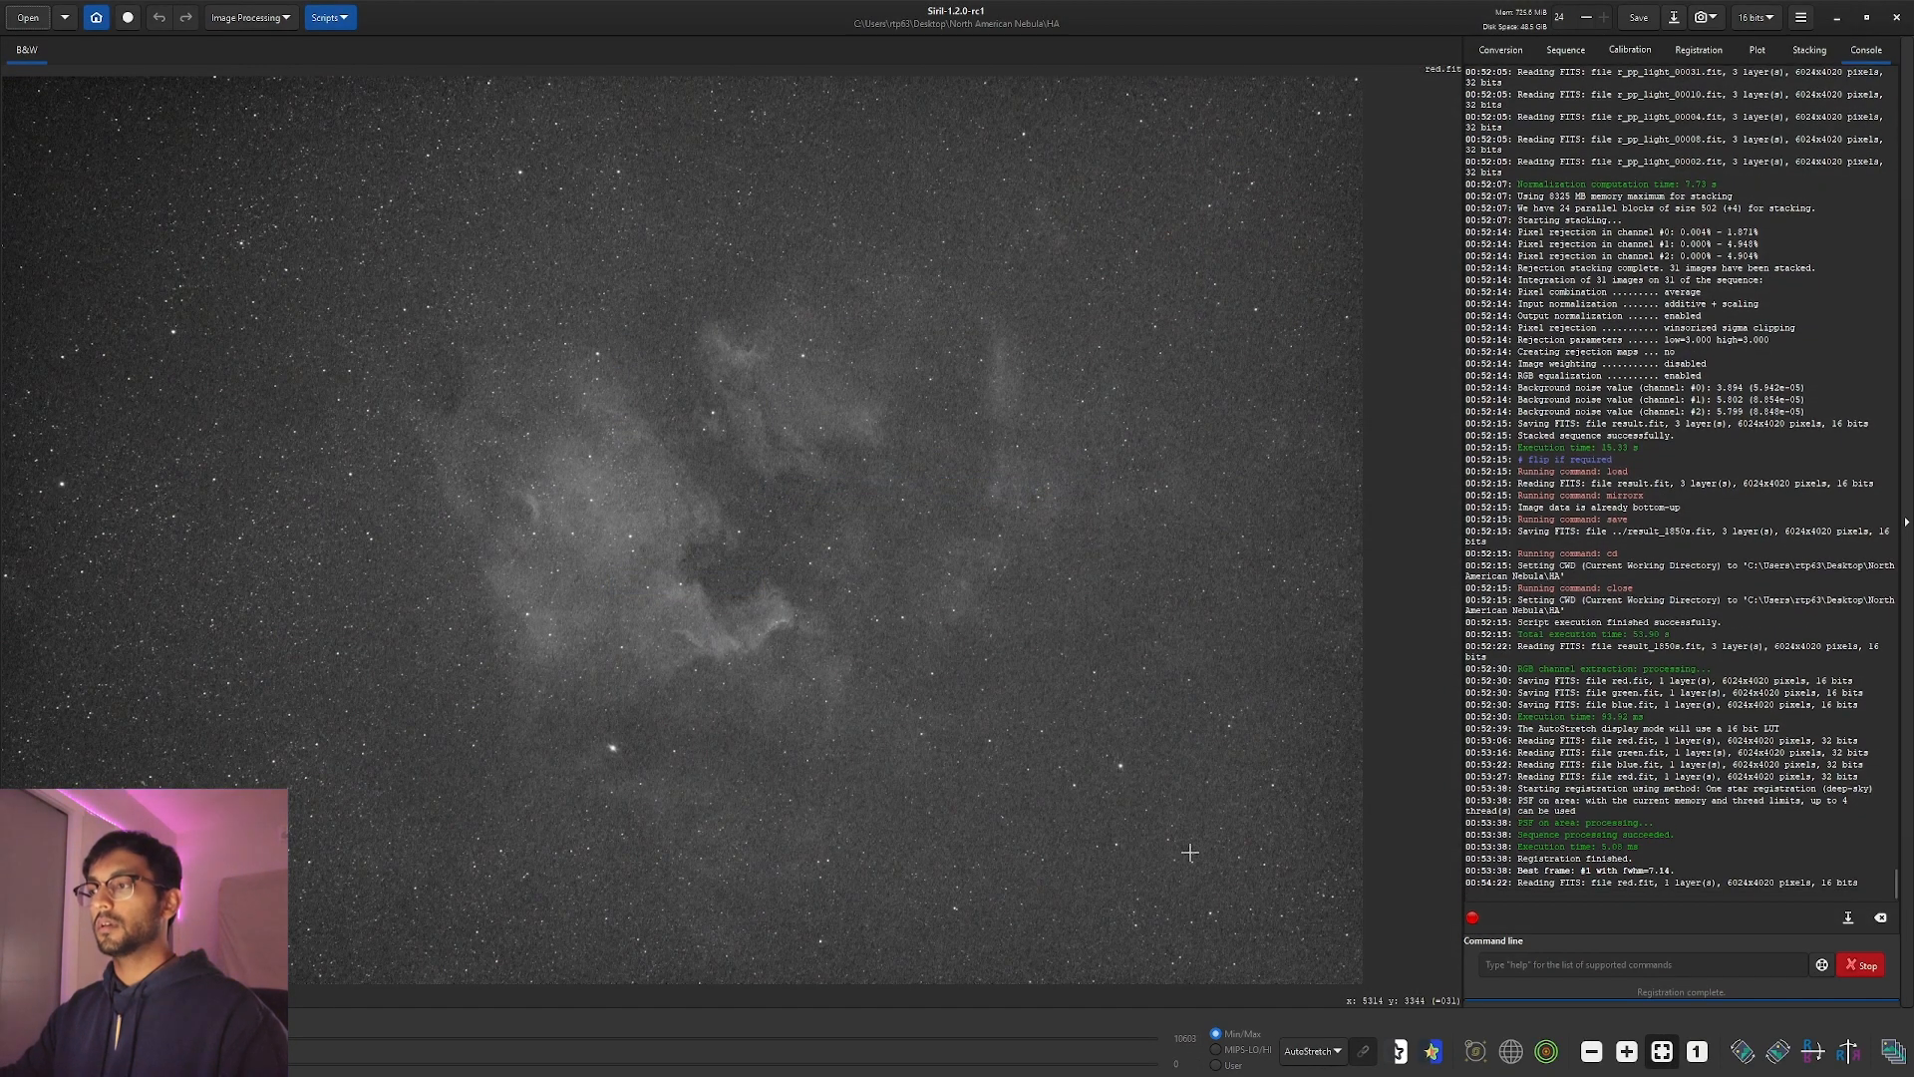
Run StarNet star removal on the red channel with Pre-stretch linear image enabled.
left_click(275, 22)
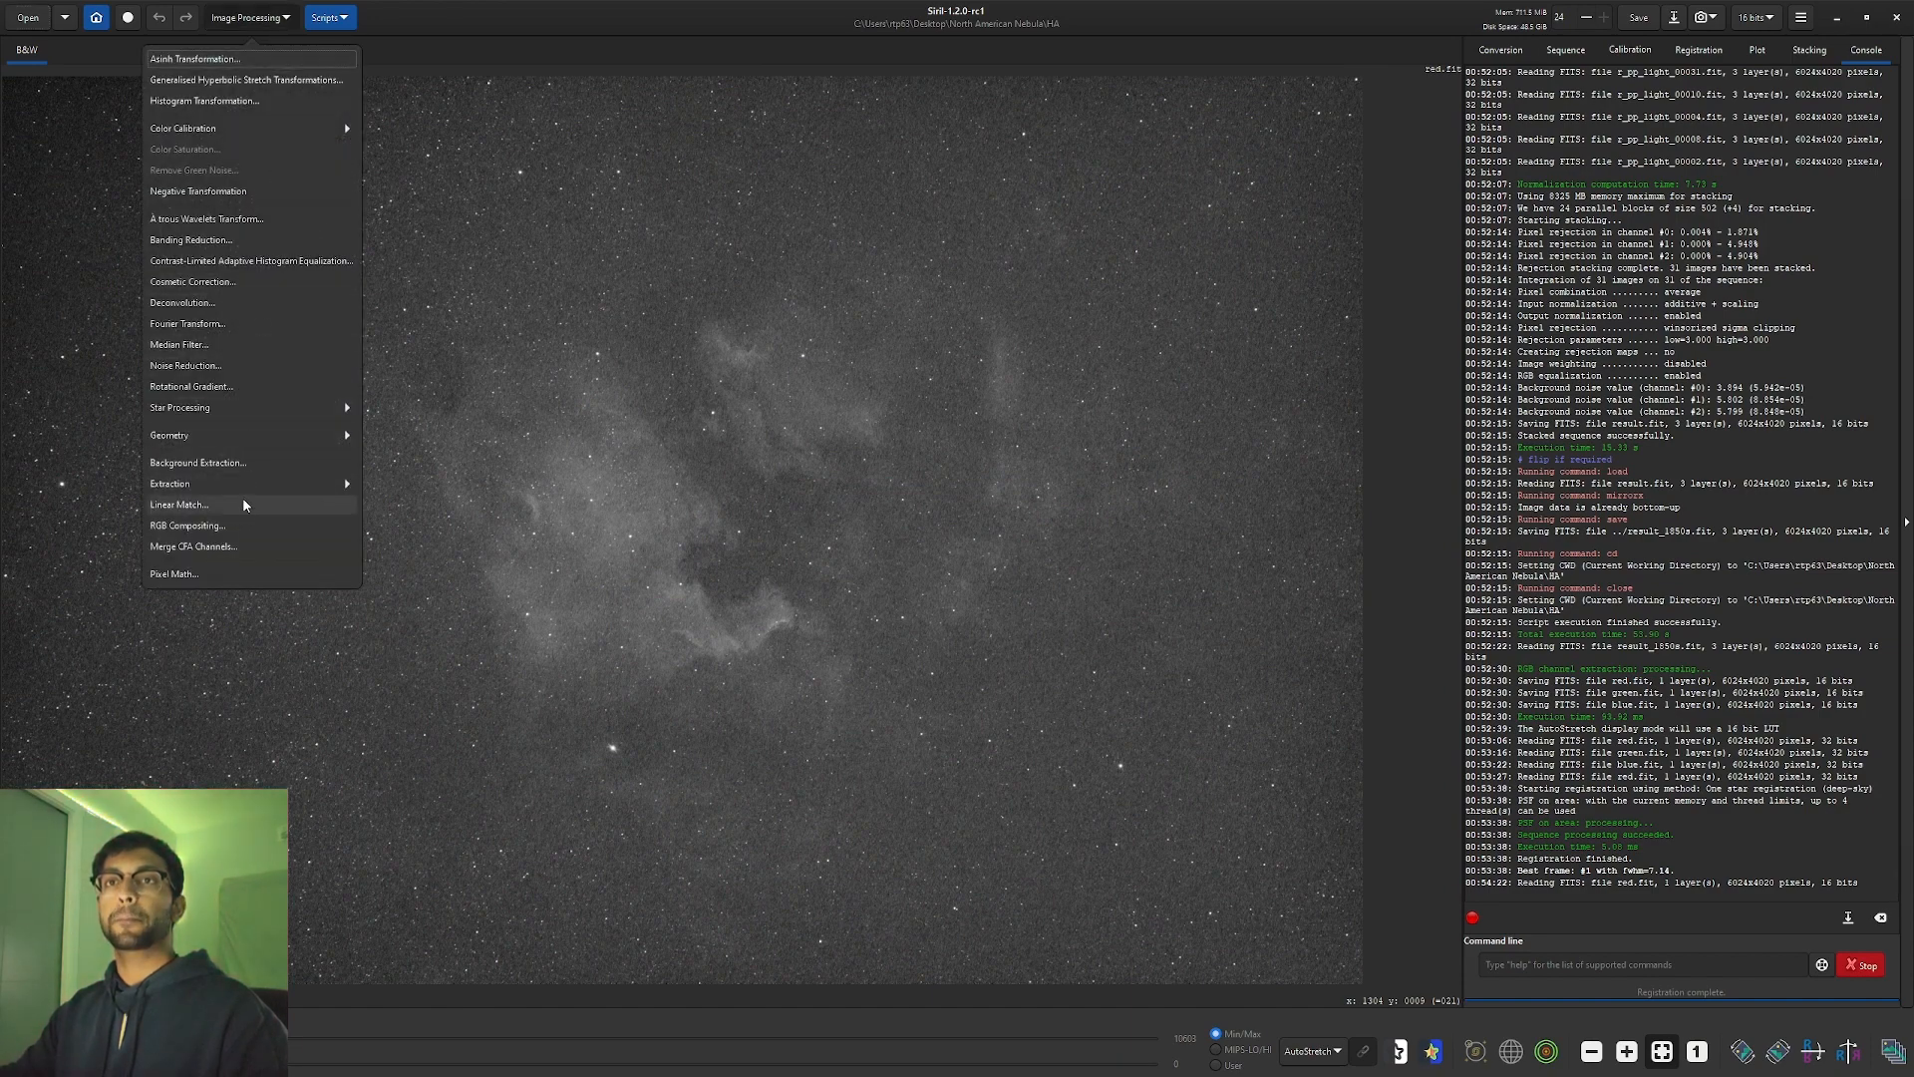
left_click(245, 407)
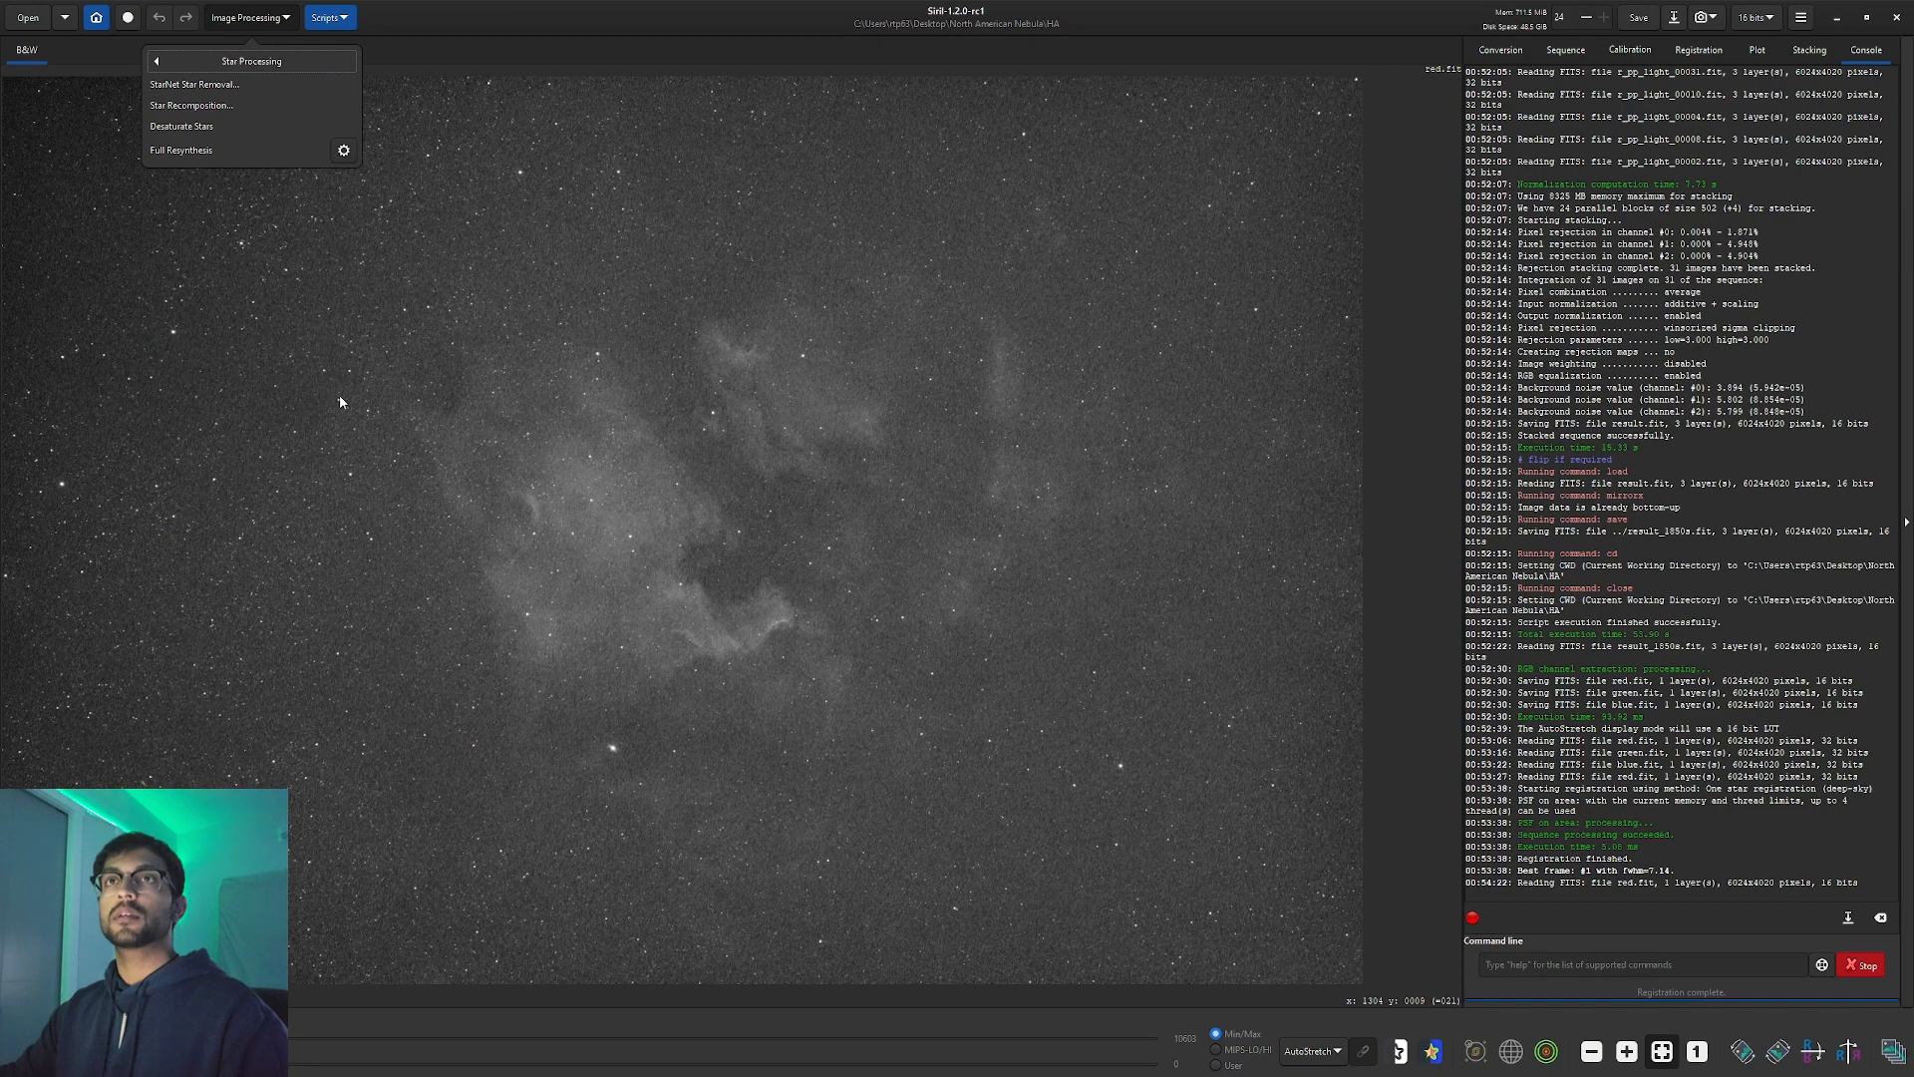
left_click(272, 85)
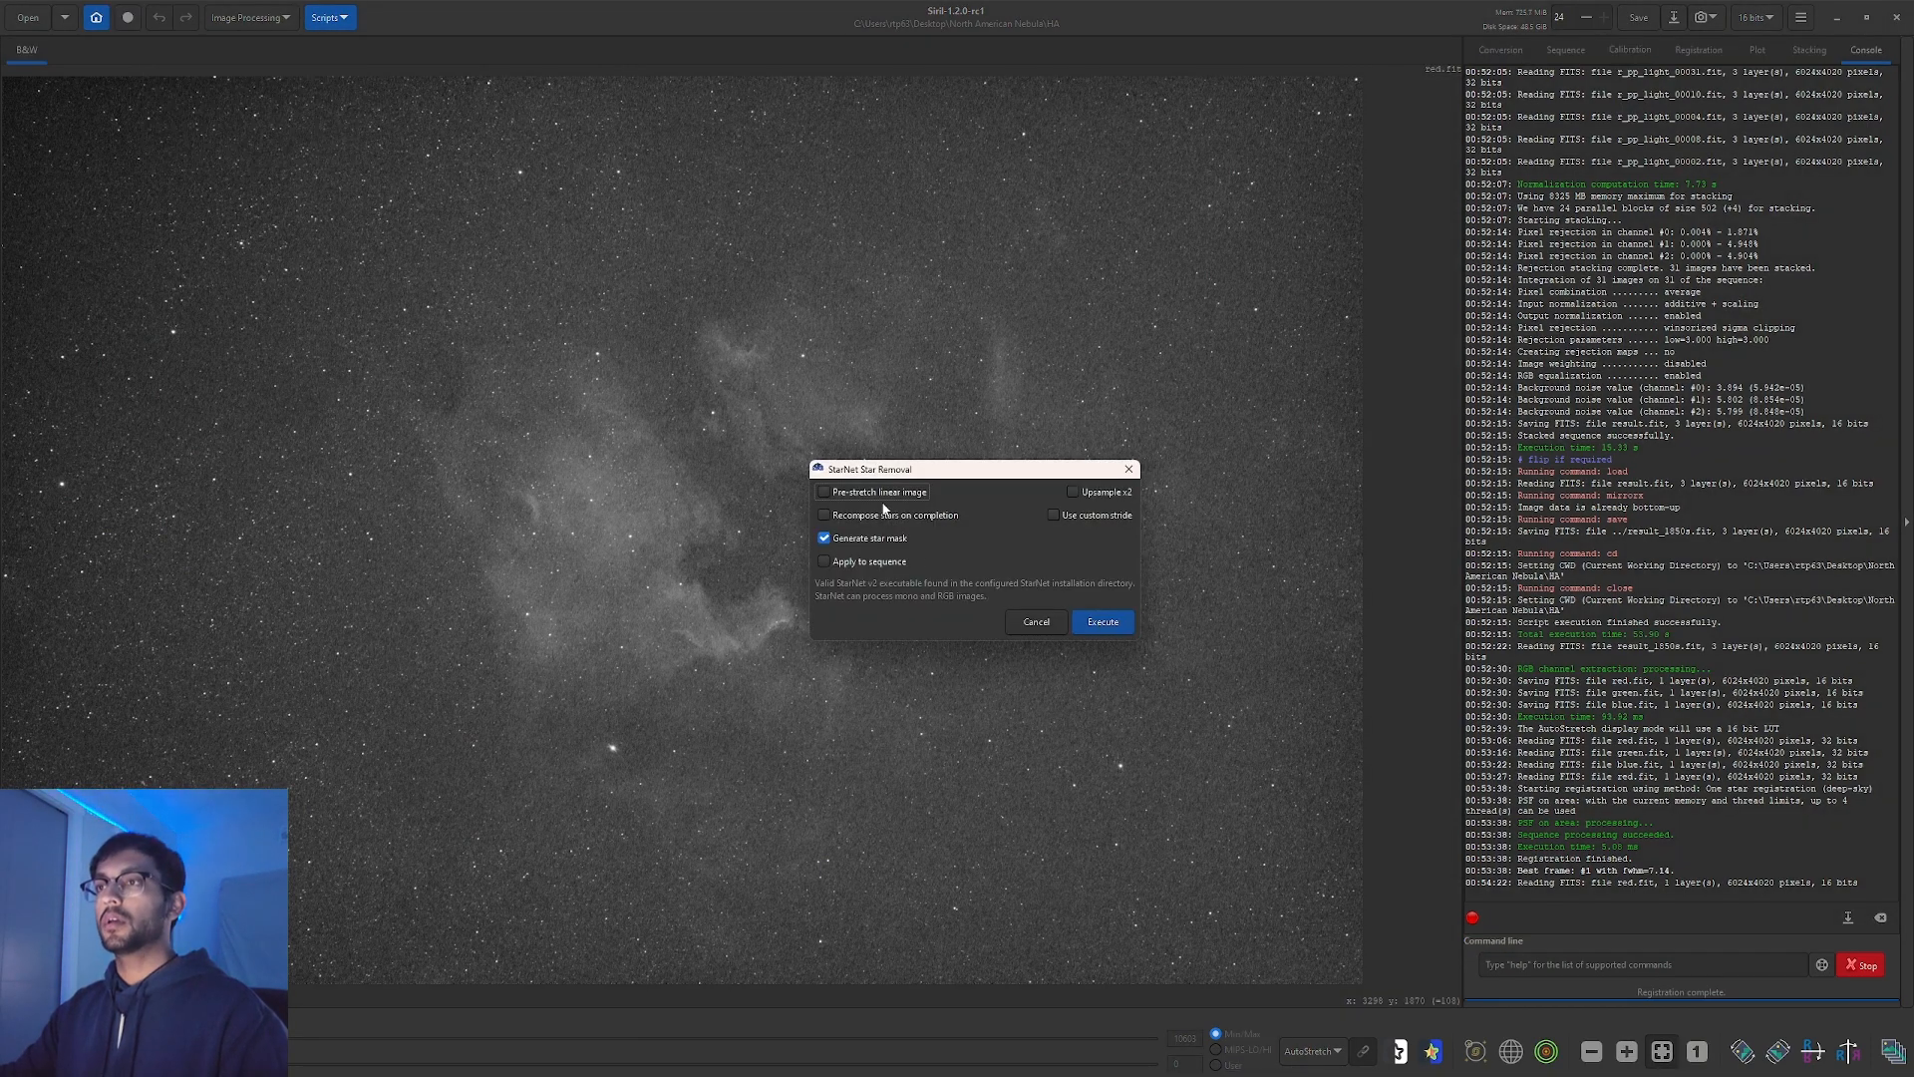
left_click(824, 493)
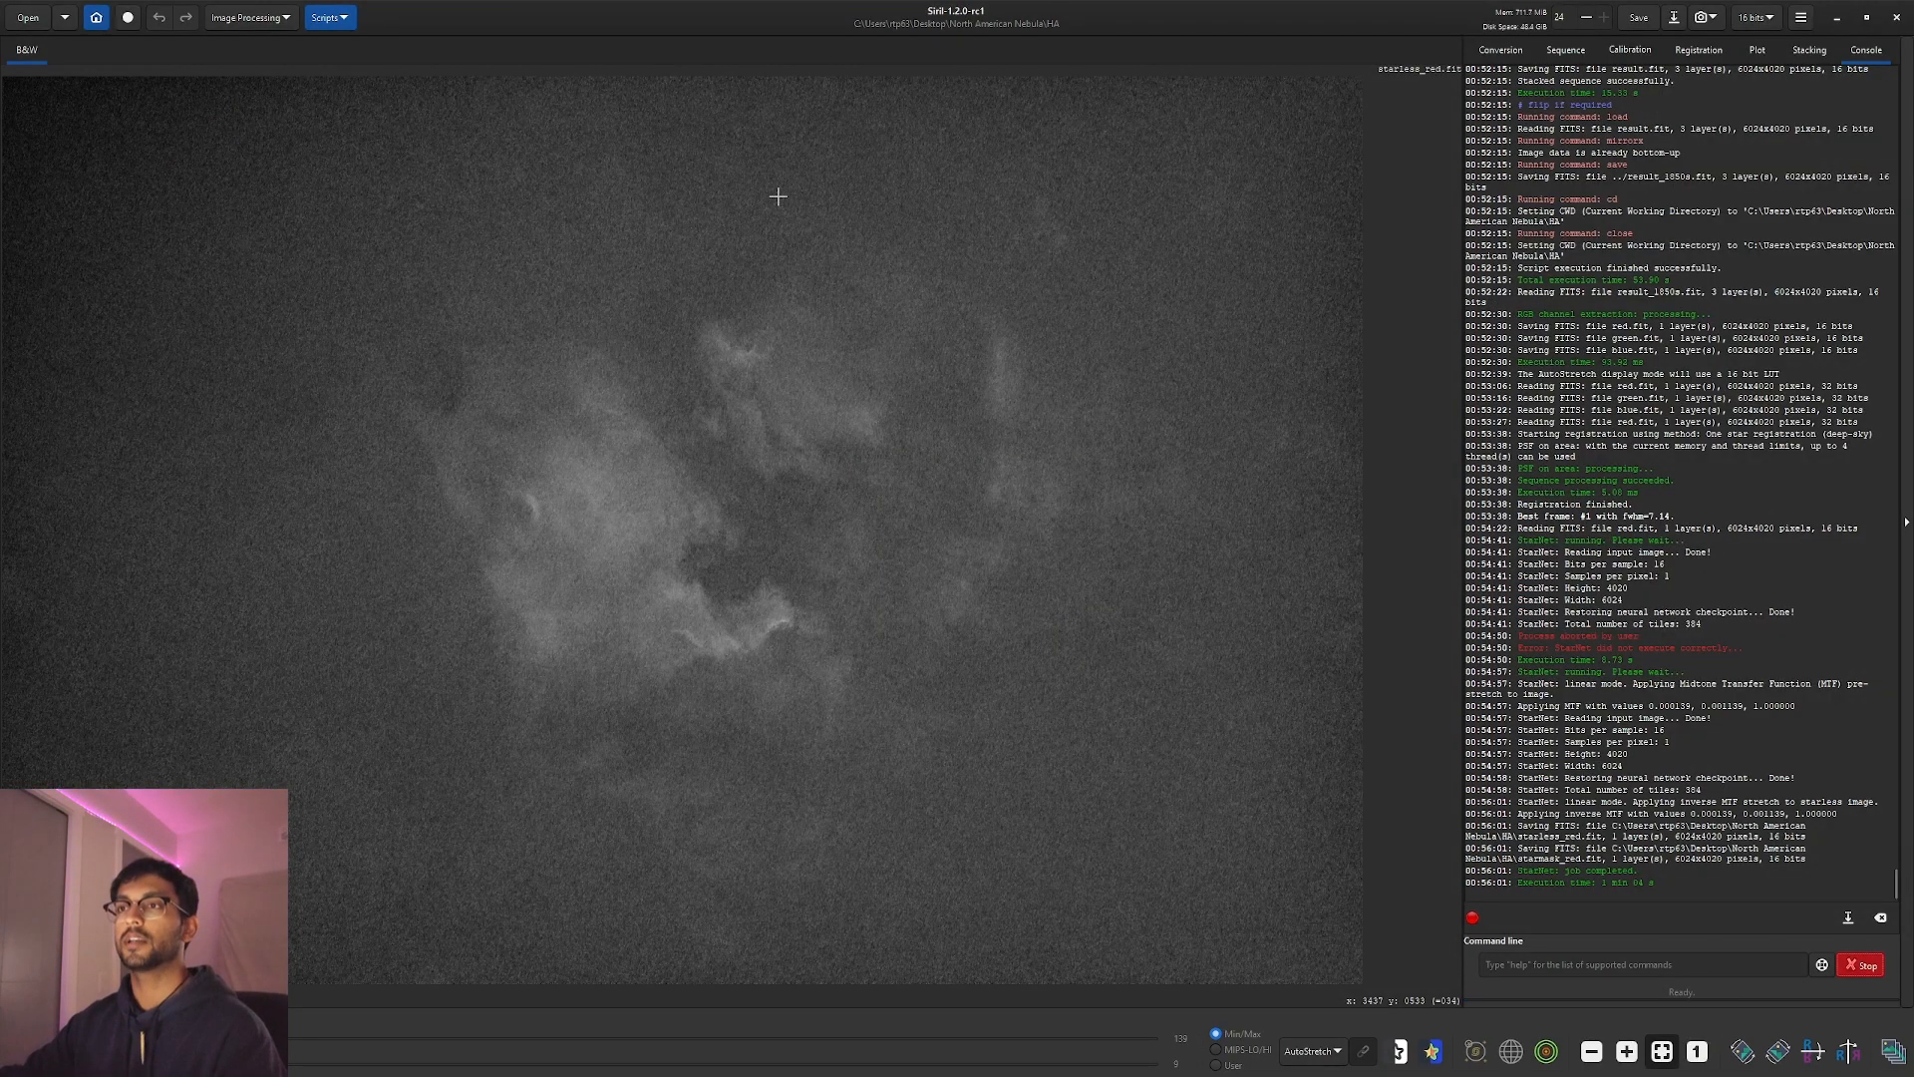
left_click(231, 21)
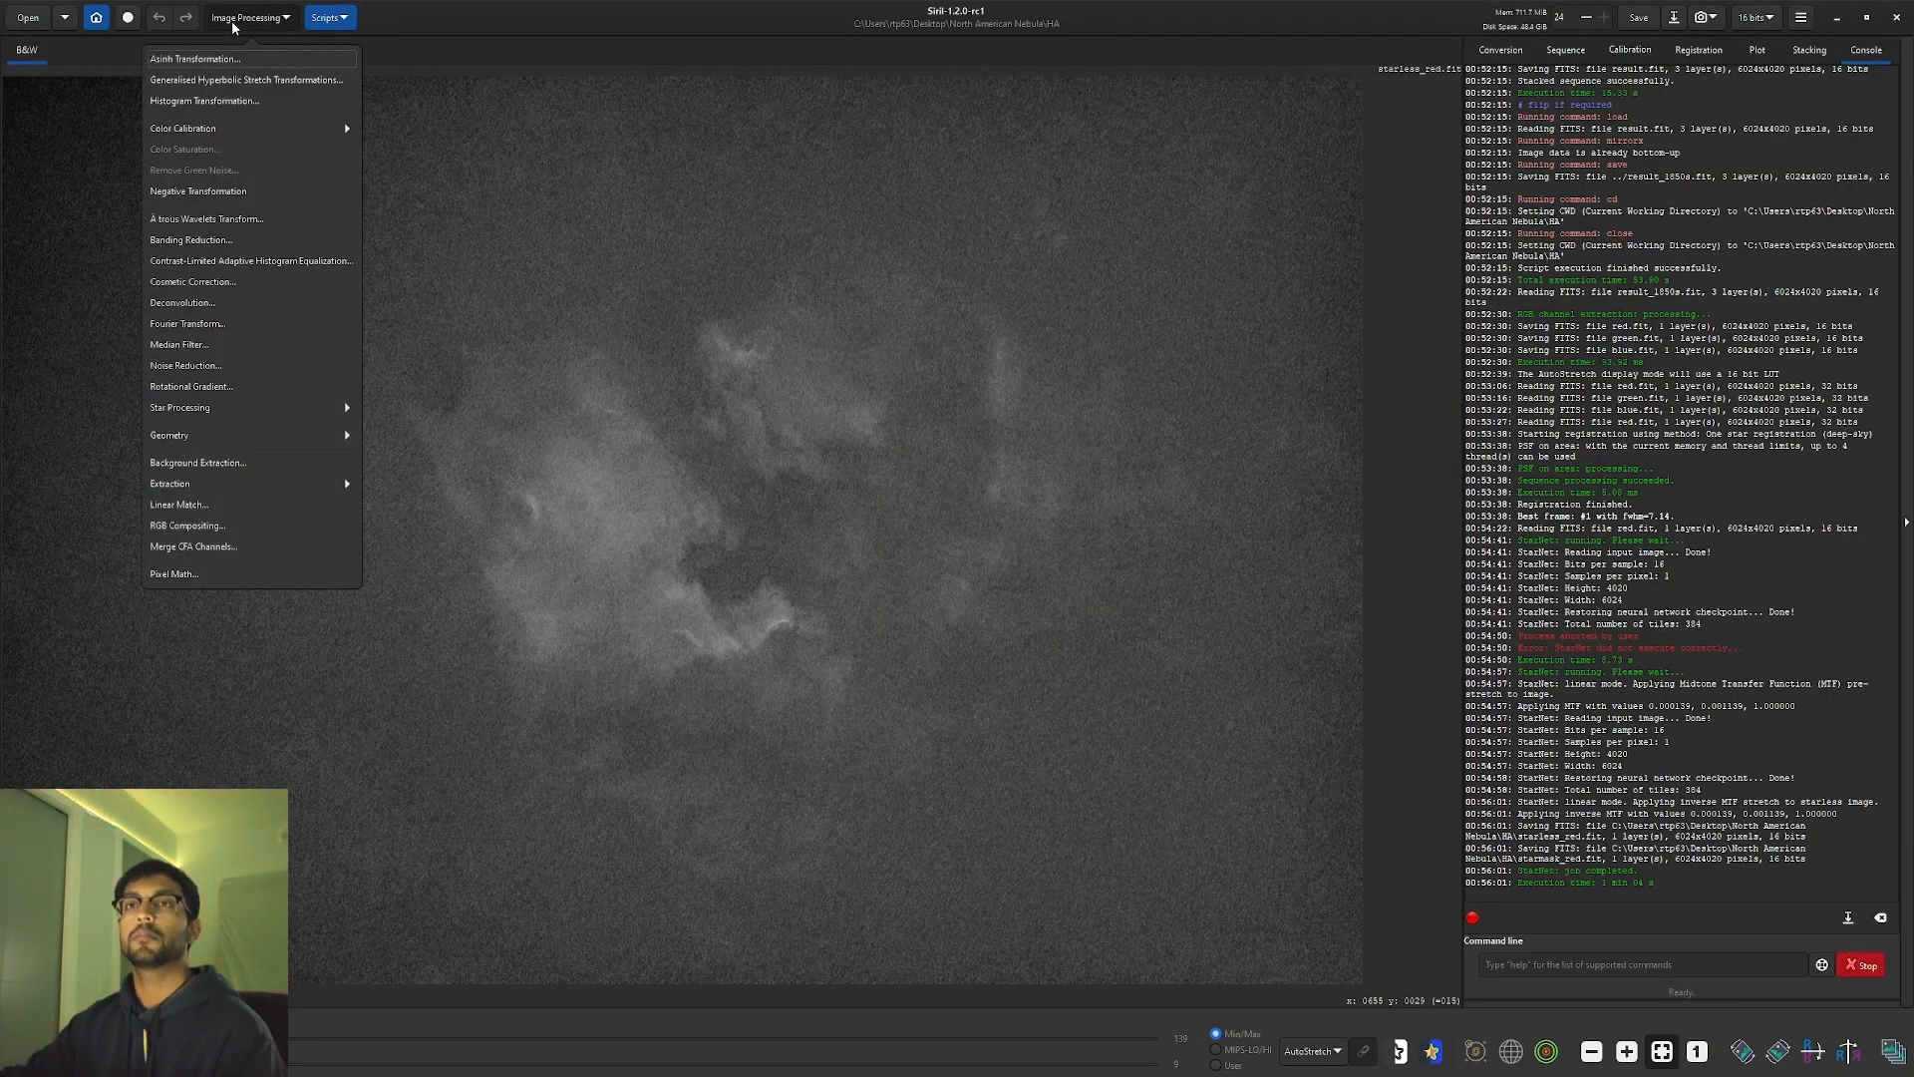
In RGB Compositing, load starless_red.fit as the fourth layer.
left_click(244, 532)
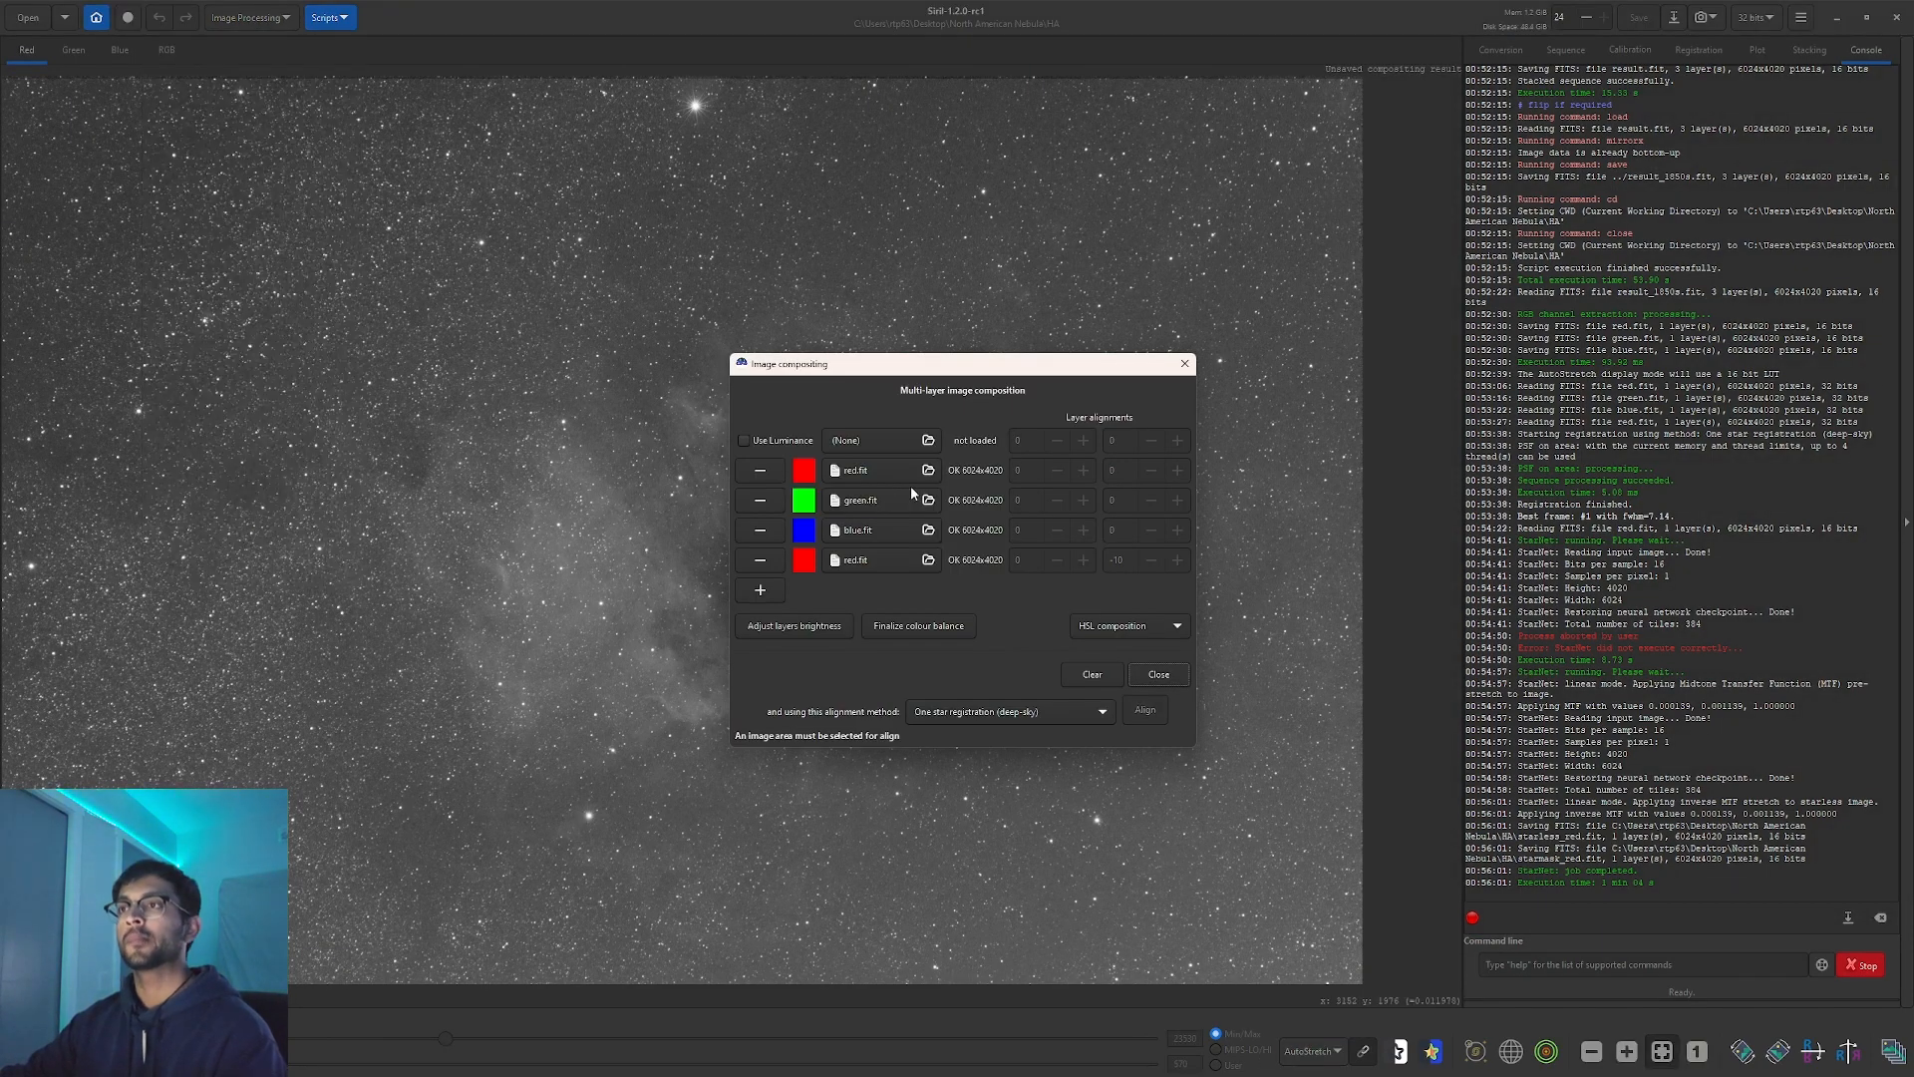
left_click(907, 560)
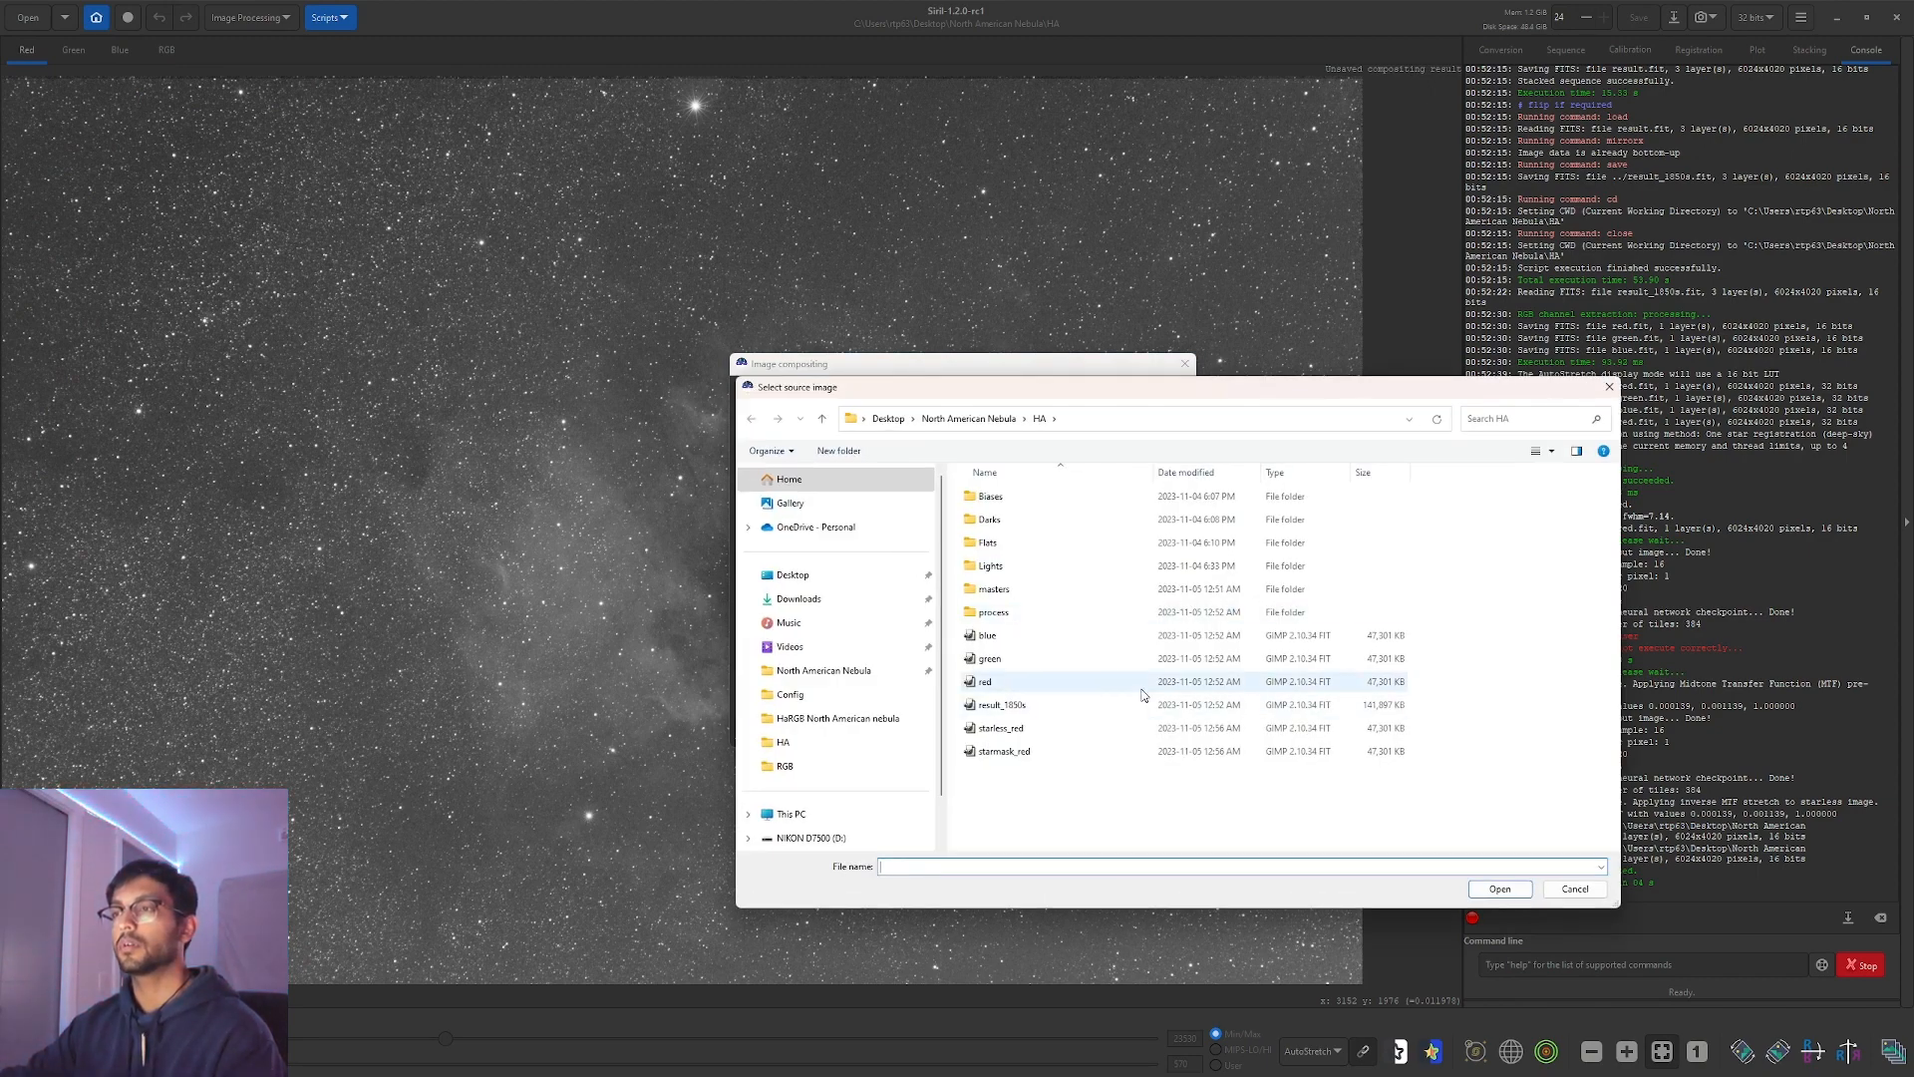
left_click(1145, 727)
left_click(1501, 889)
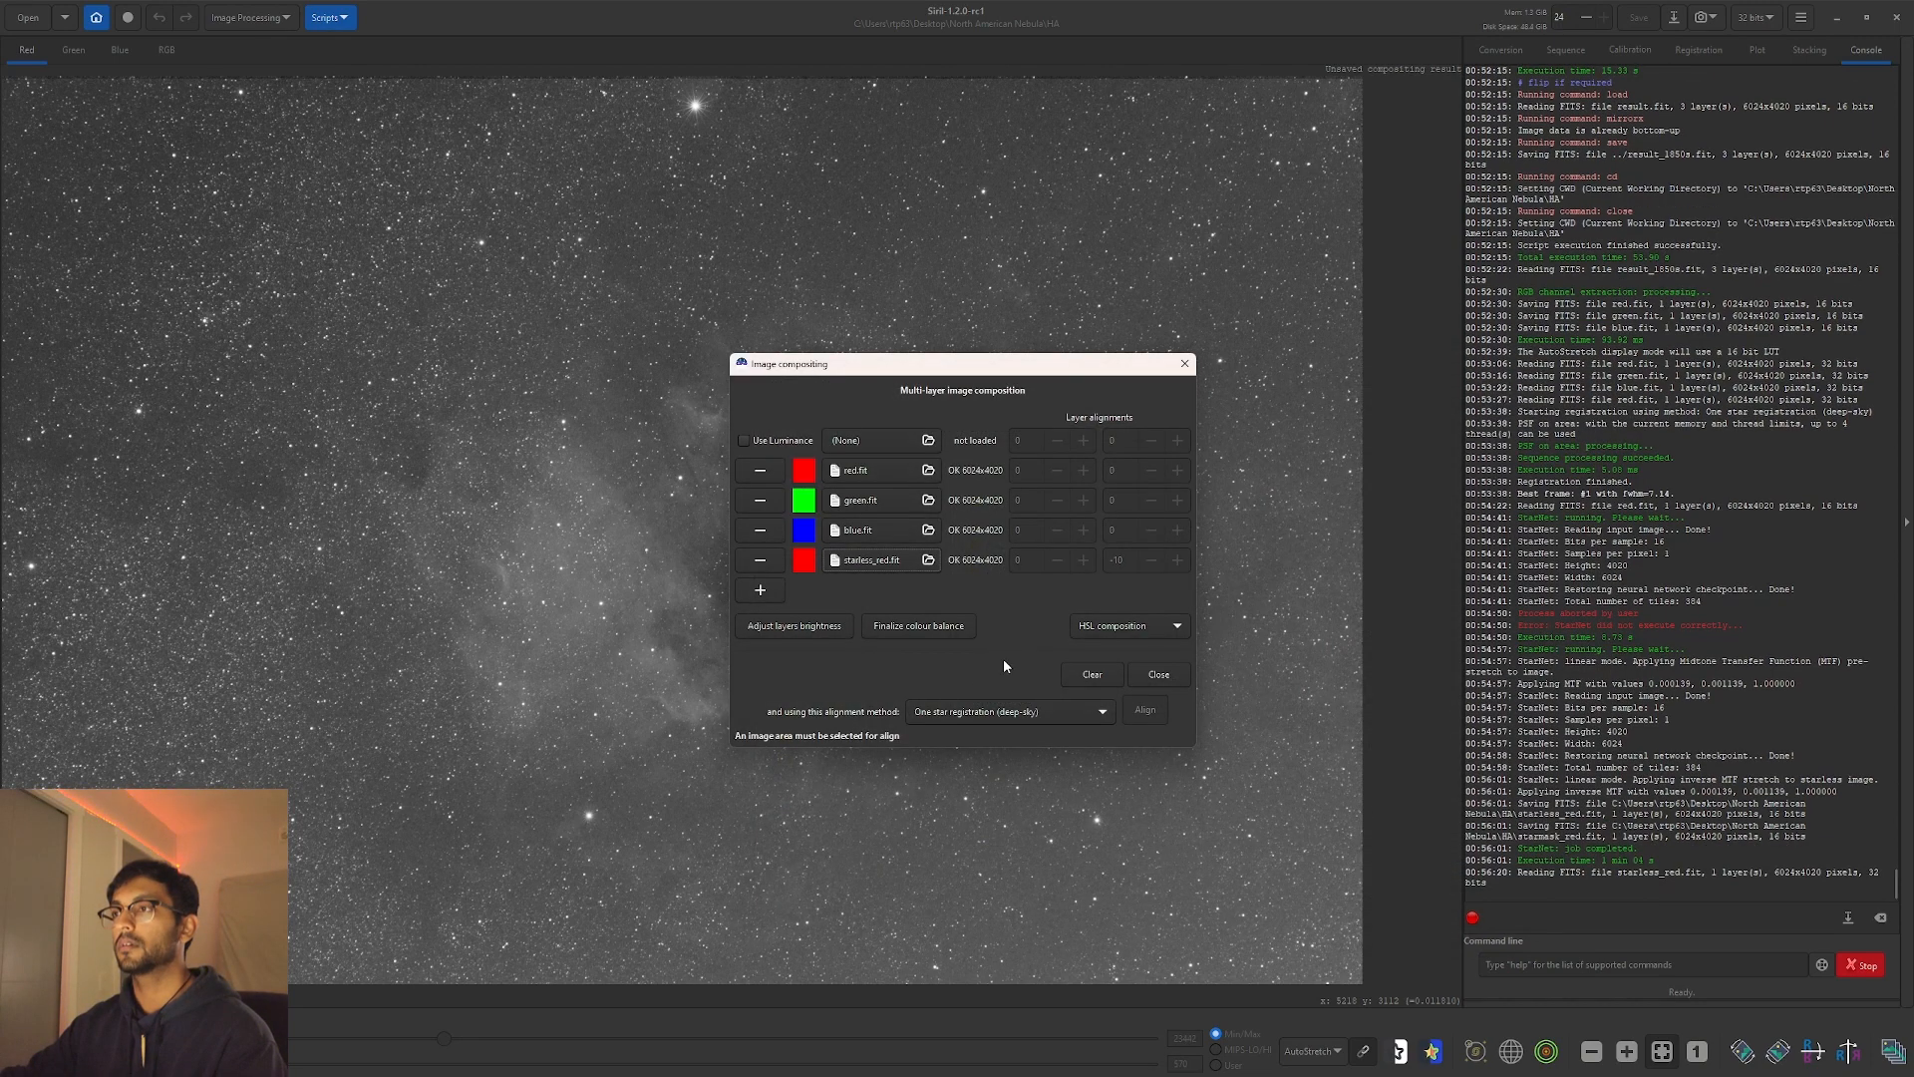
Balance layer brightness, align the layers on a selected star, and view the RGB composite.
left_click(823, 628)
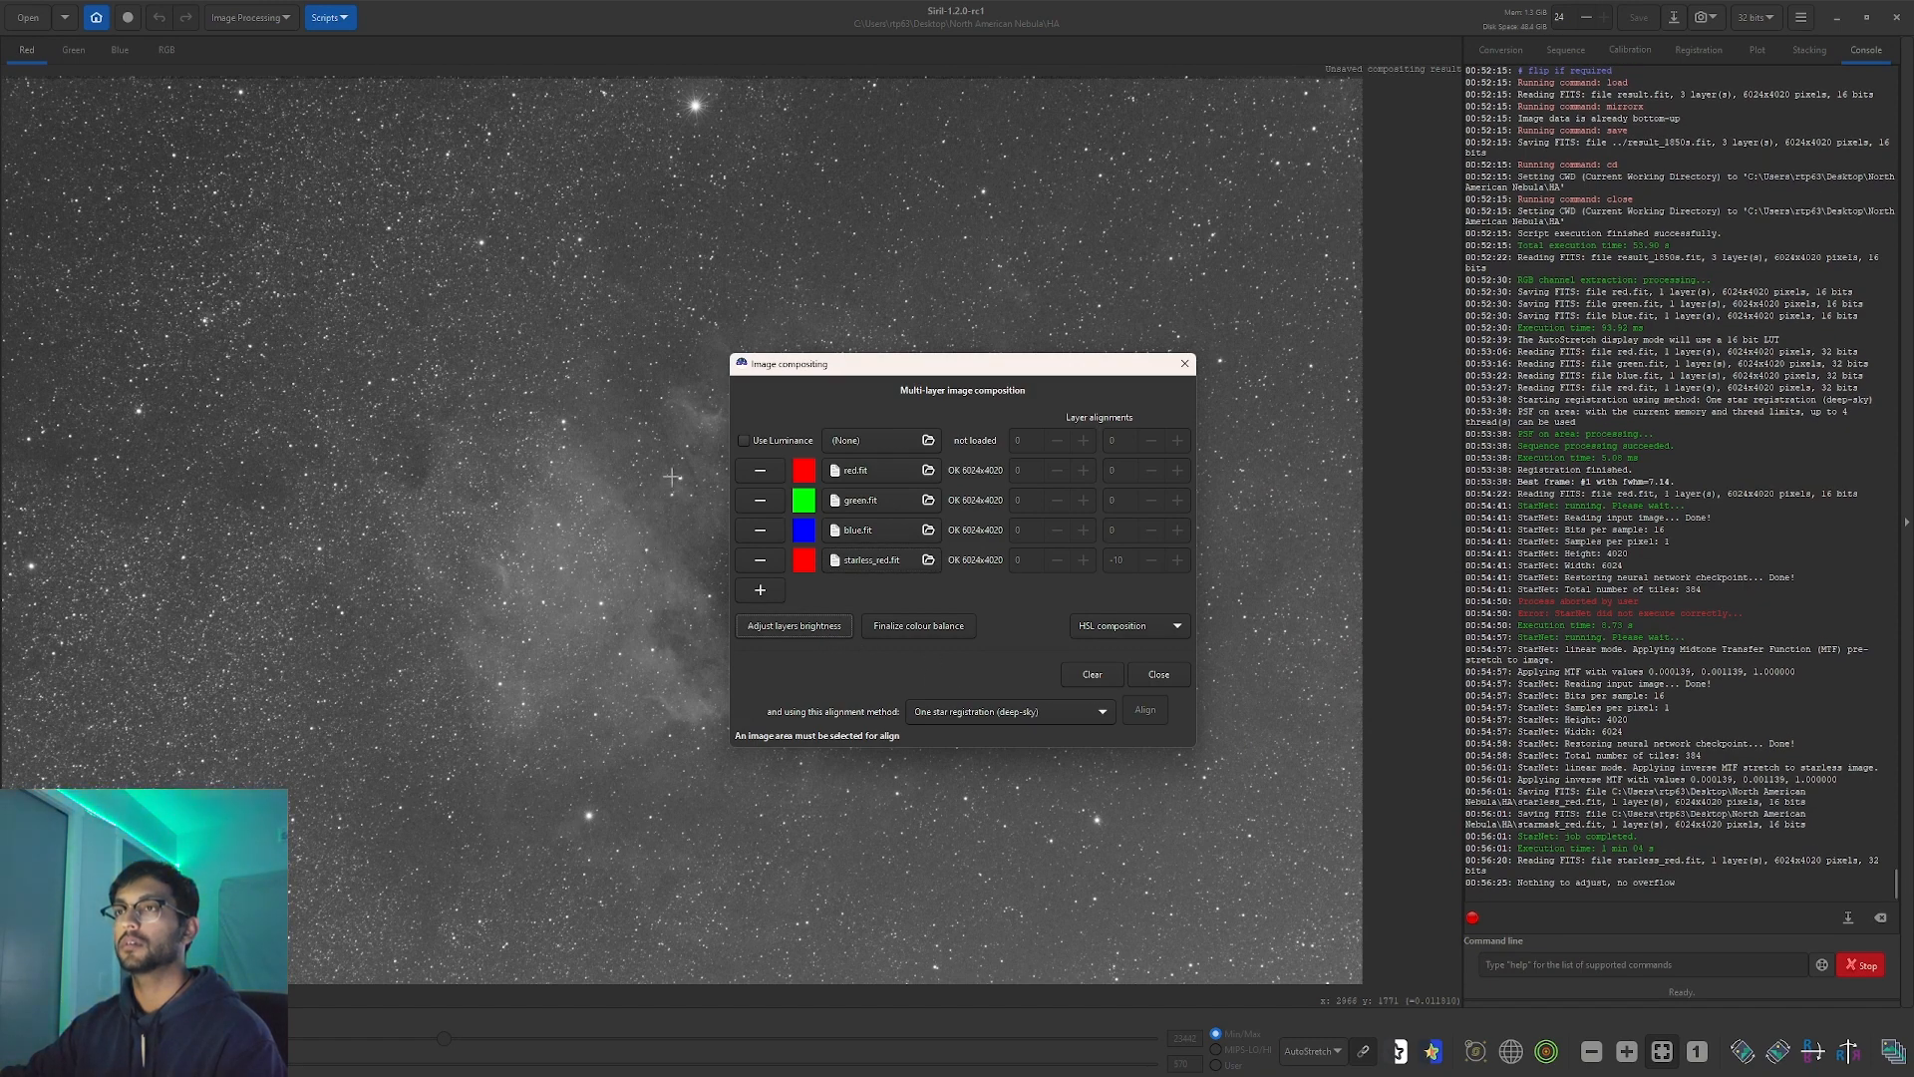
left_click_drag(674, 471, 686, 481)
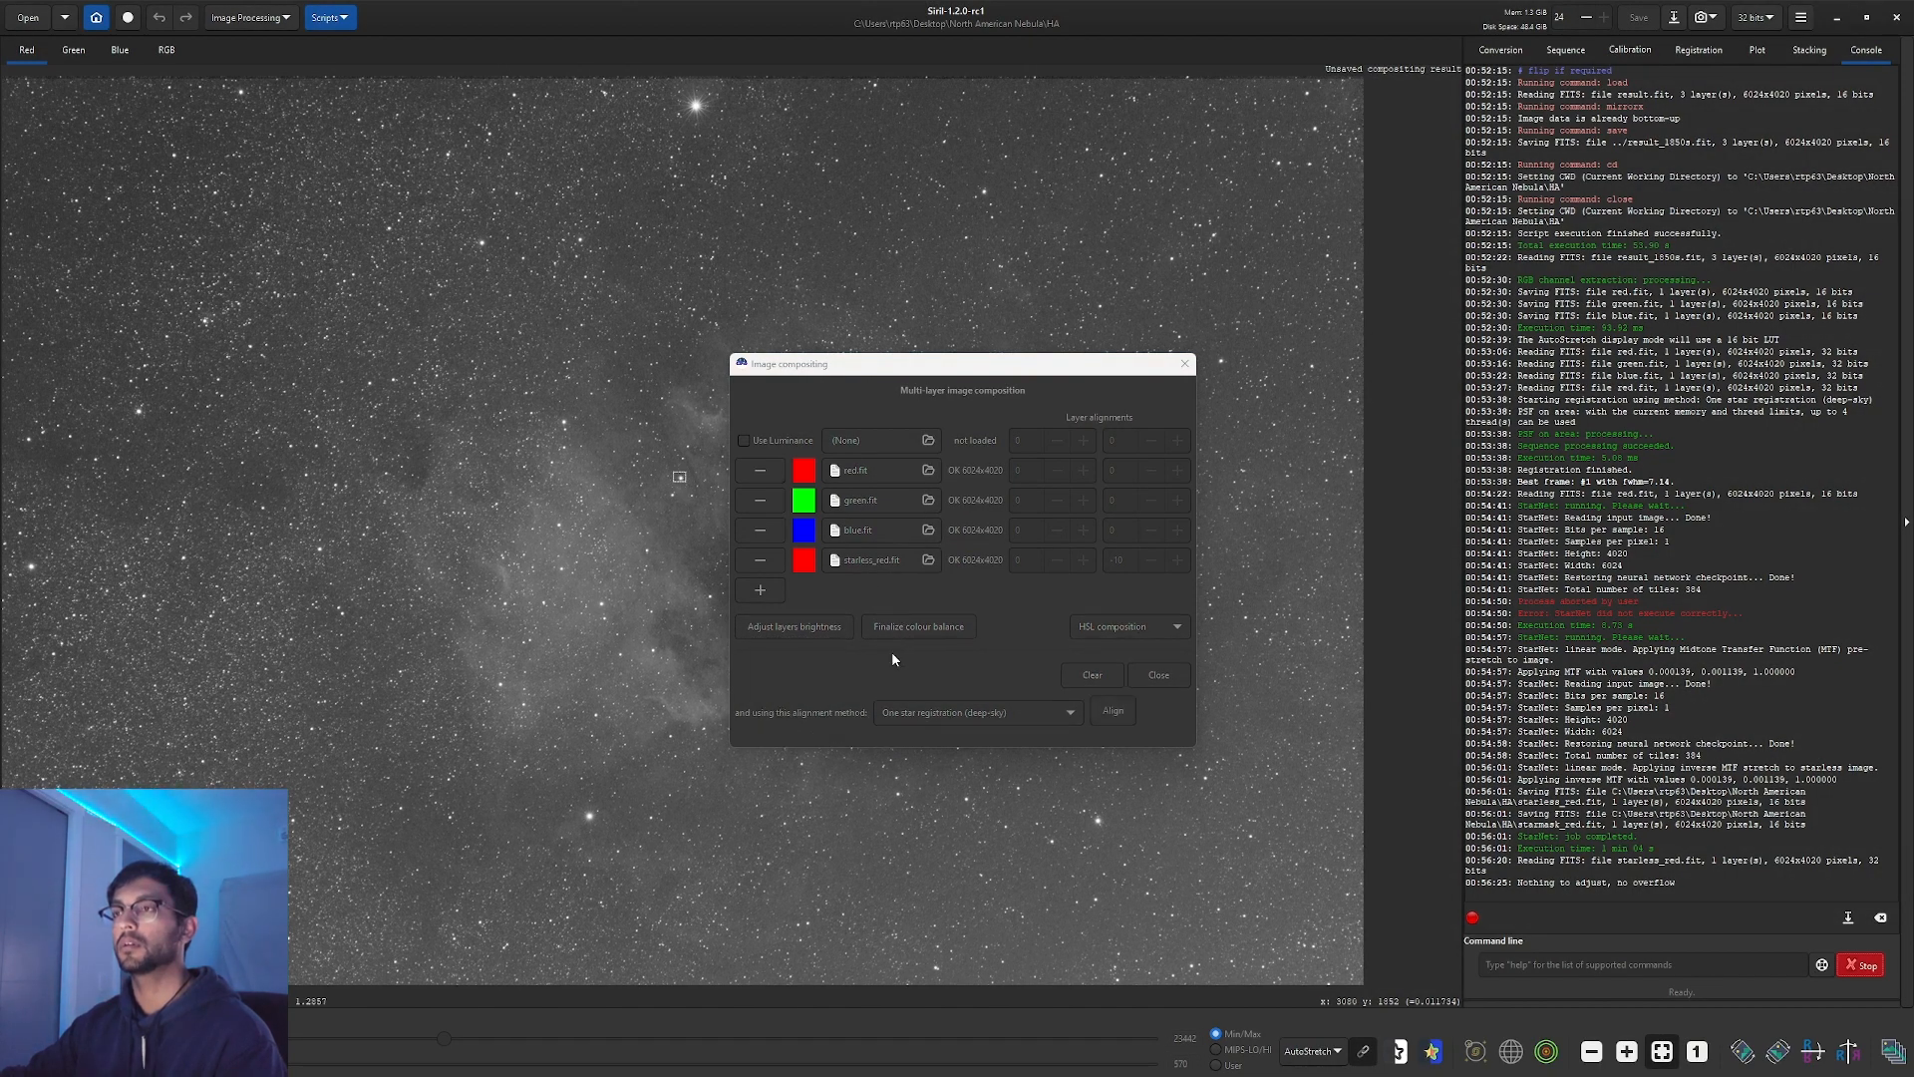
left_click(1113, 710)
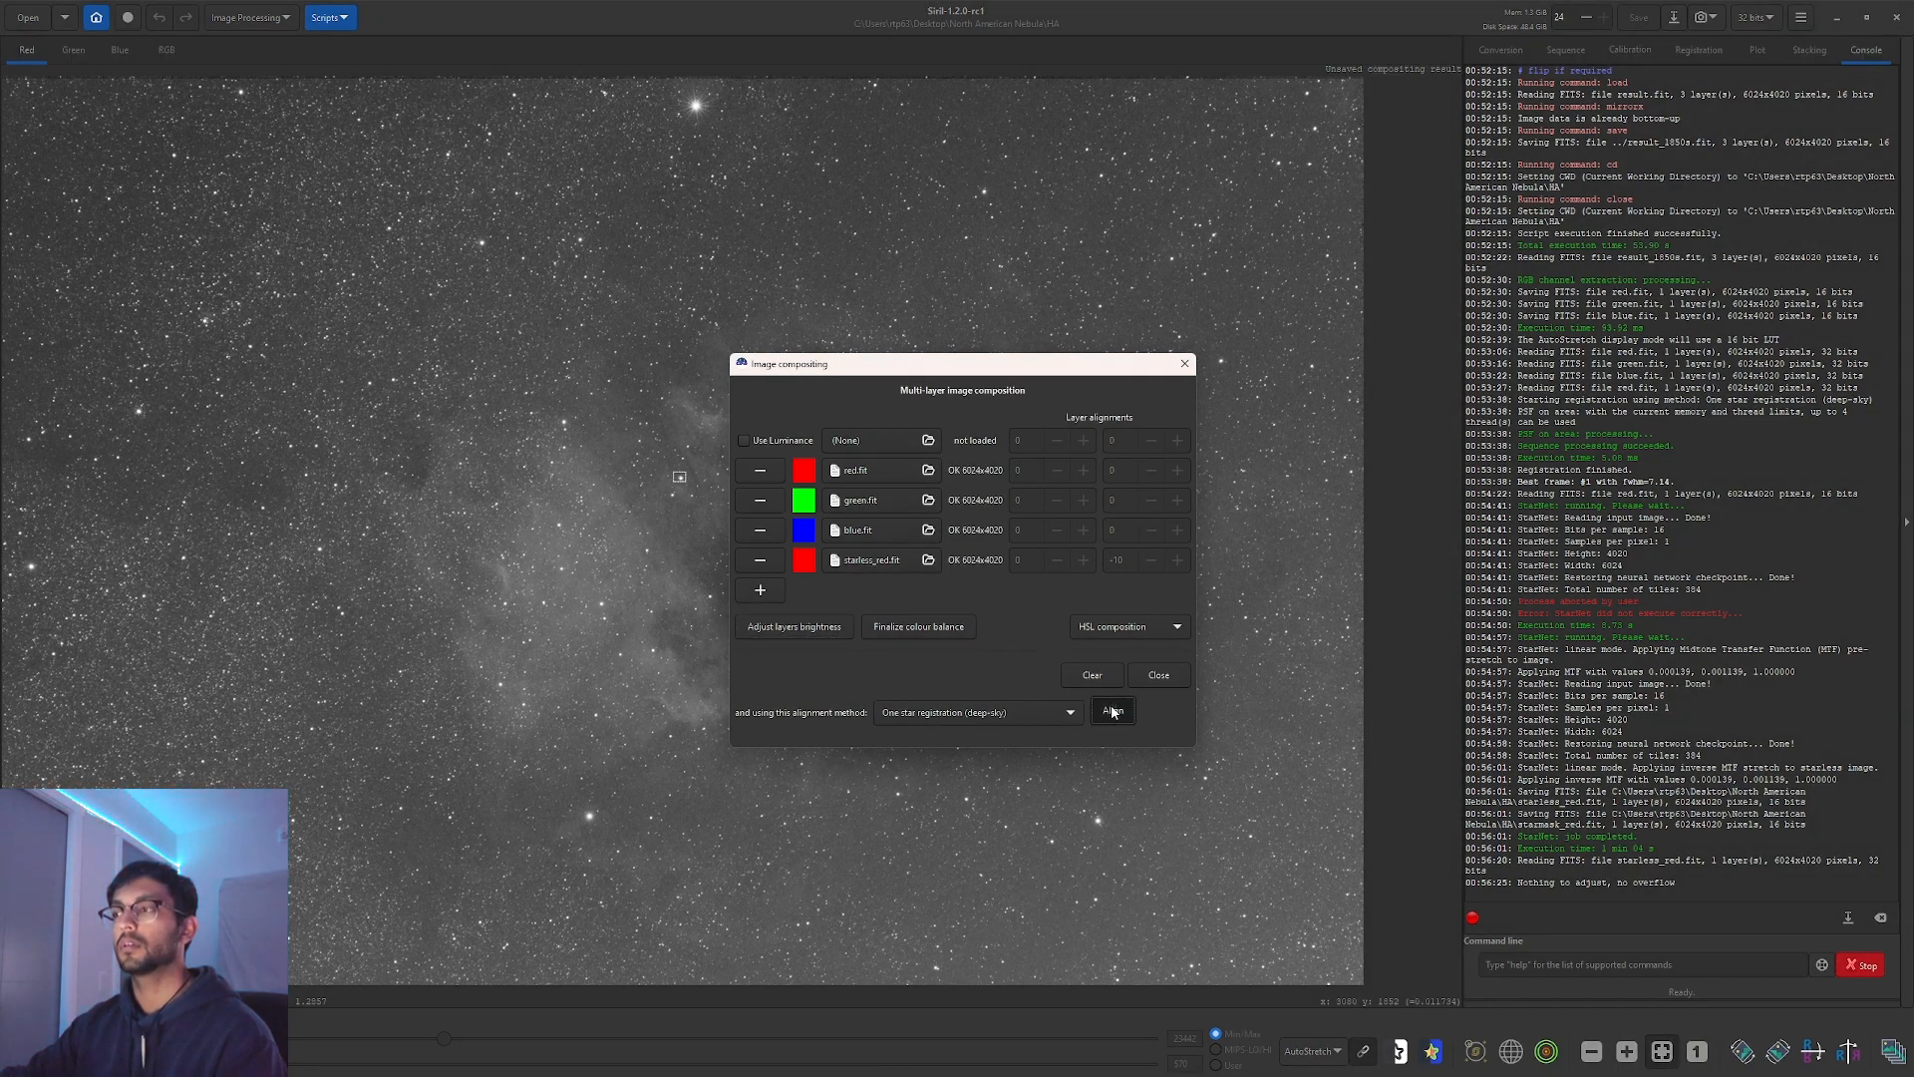
left_click(1139, 673)
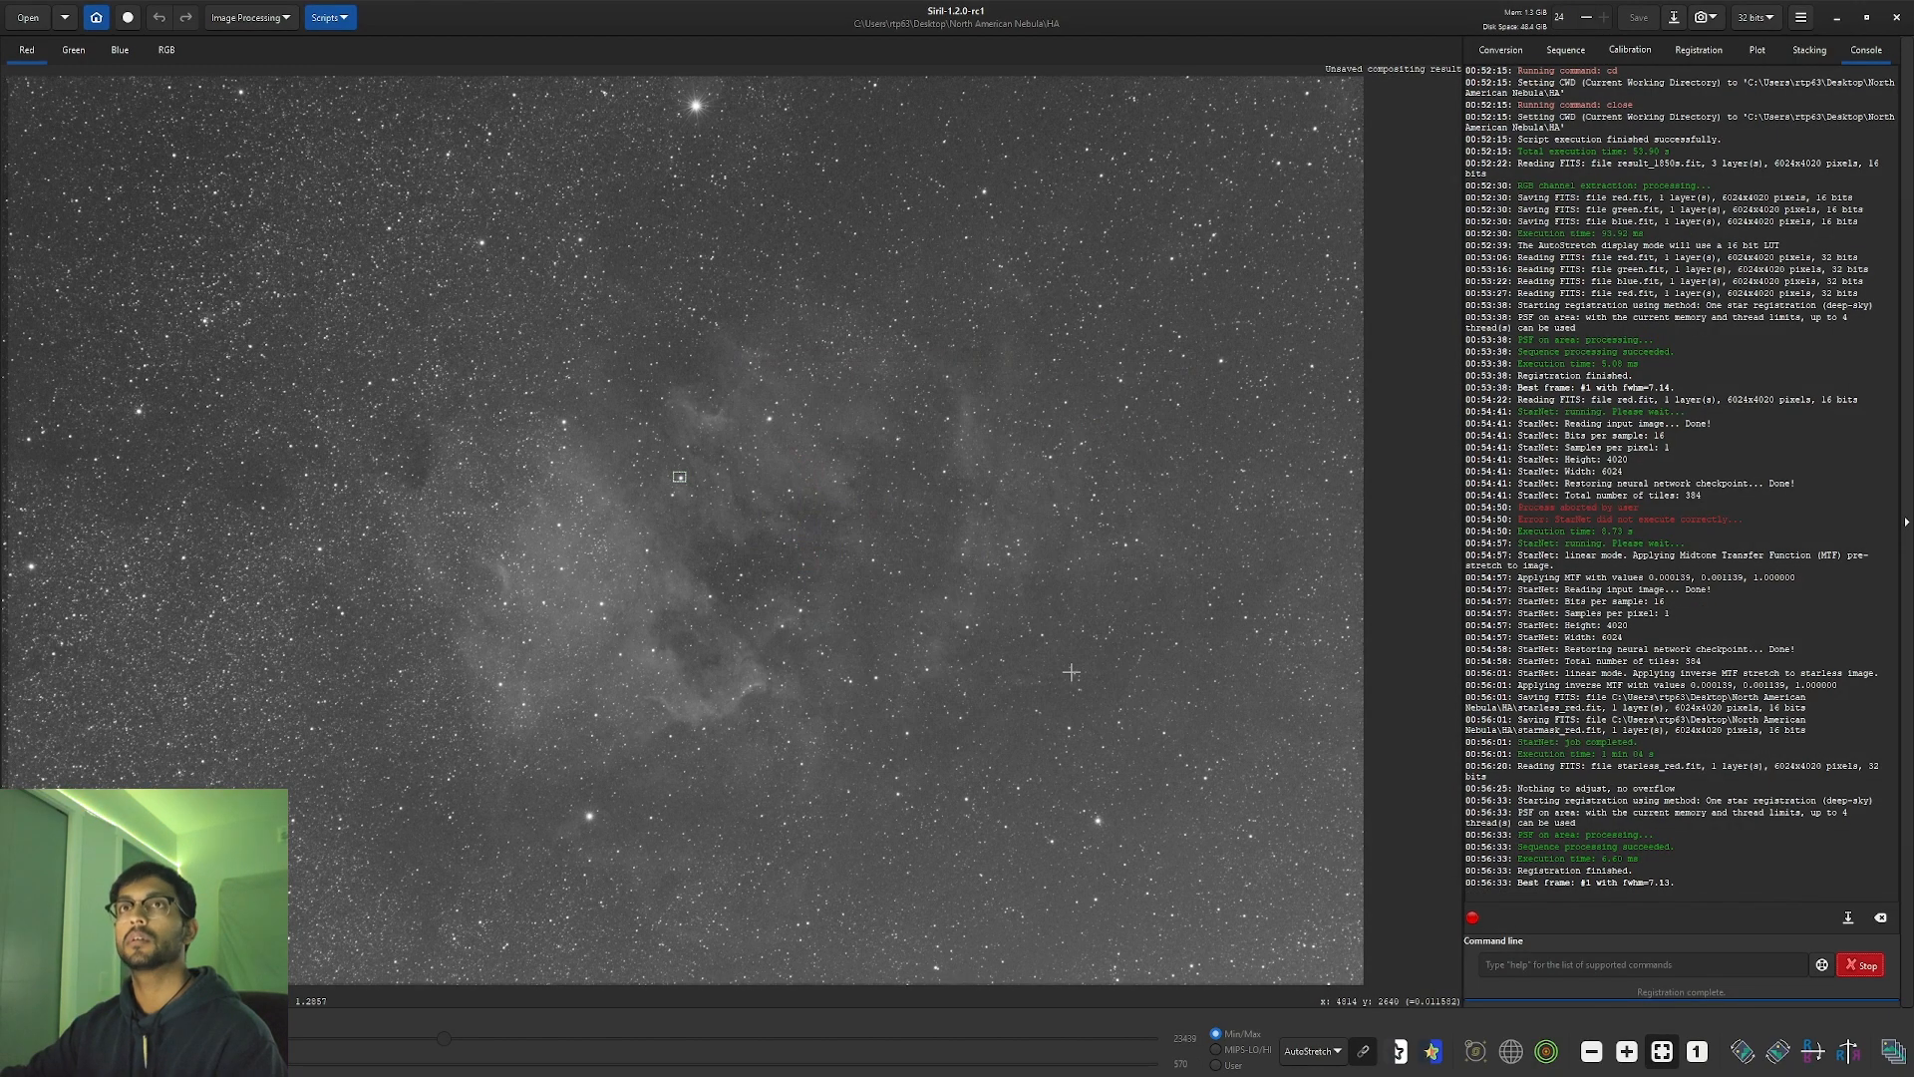
left_click(163, 52)
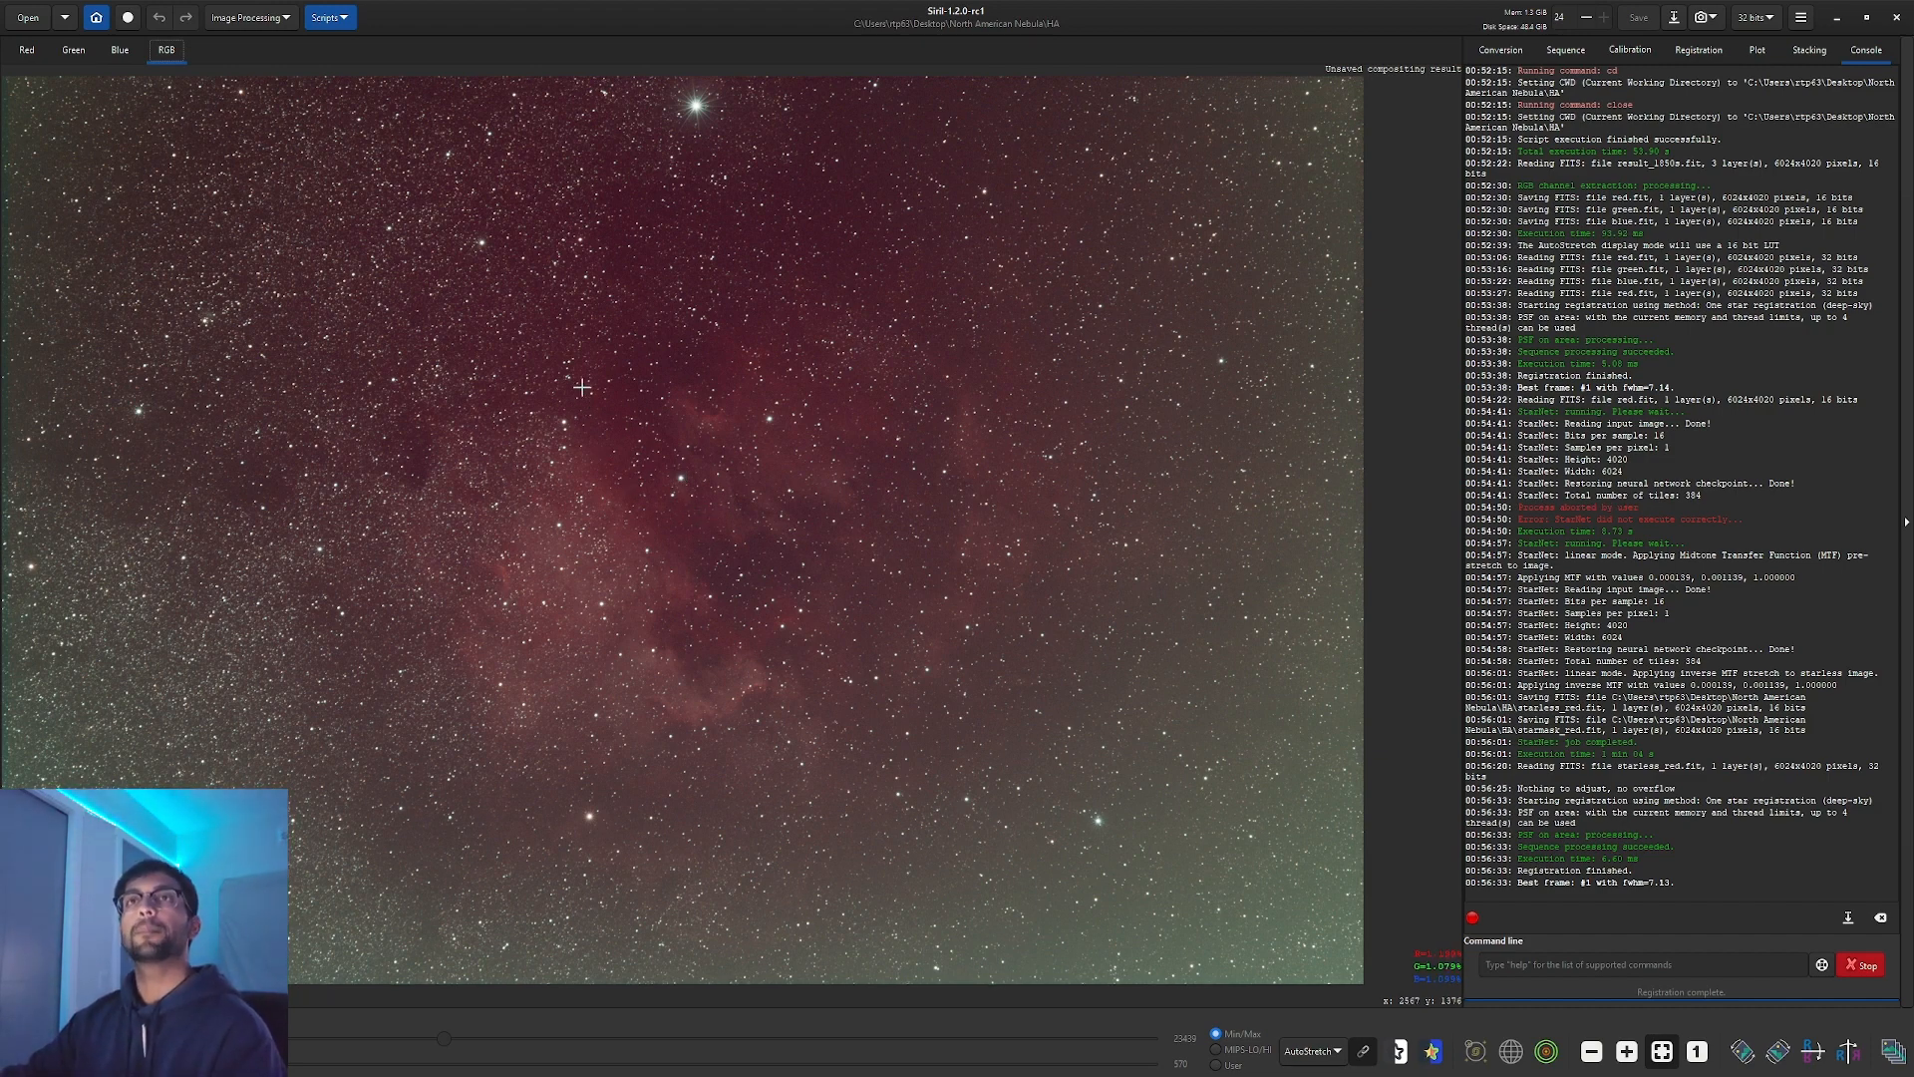
left_click(253, 17)
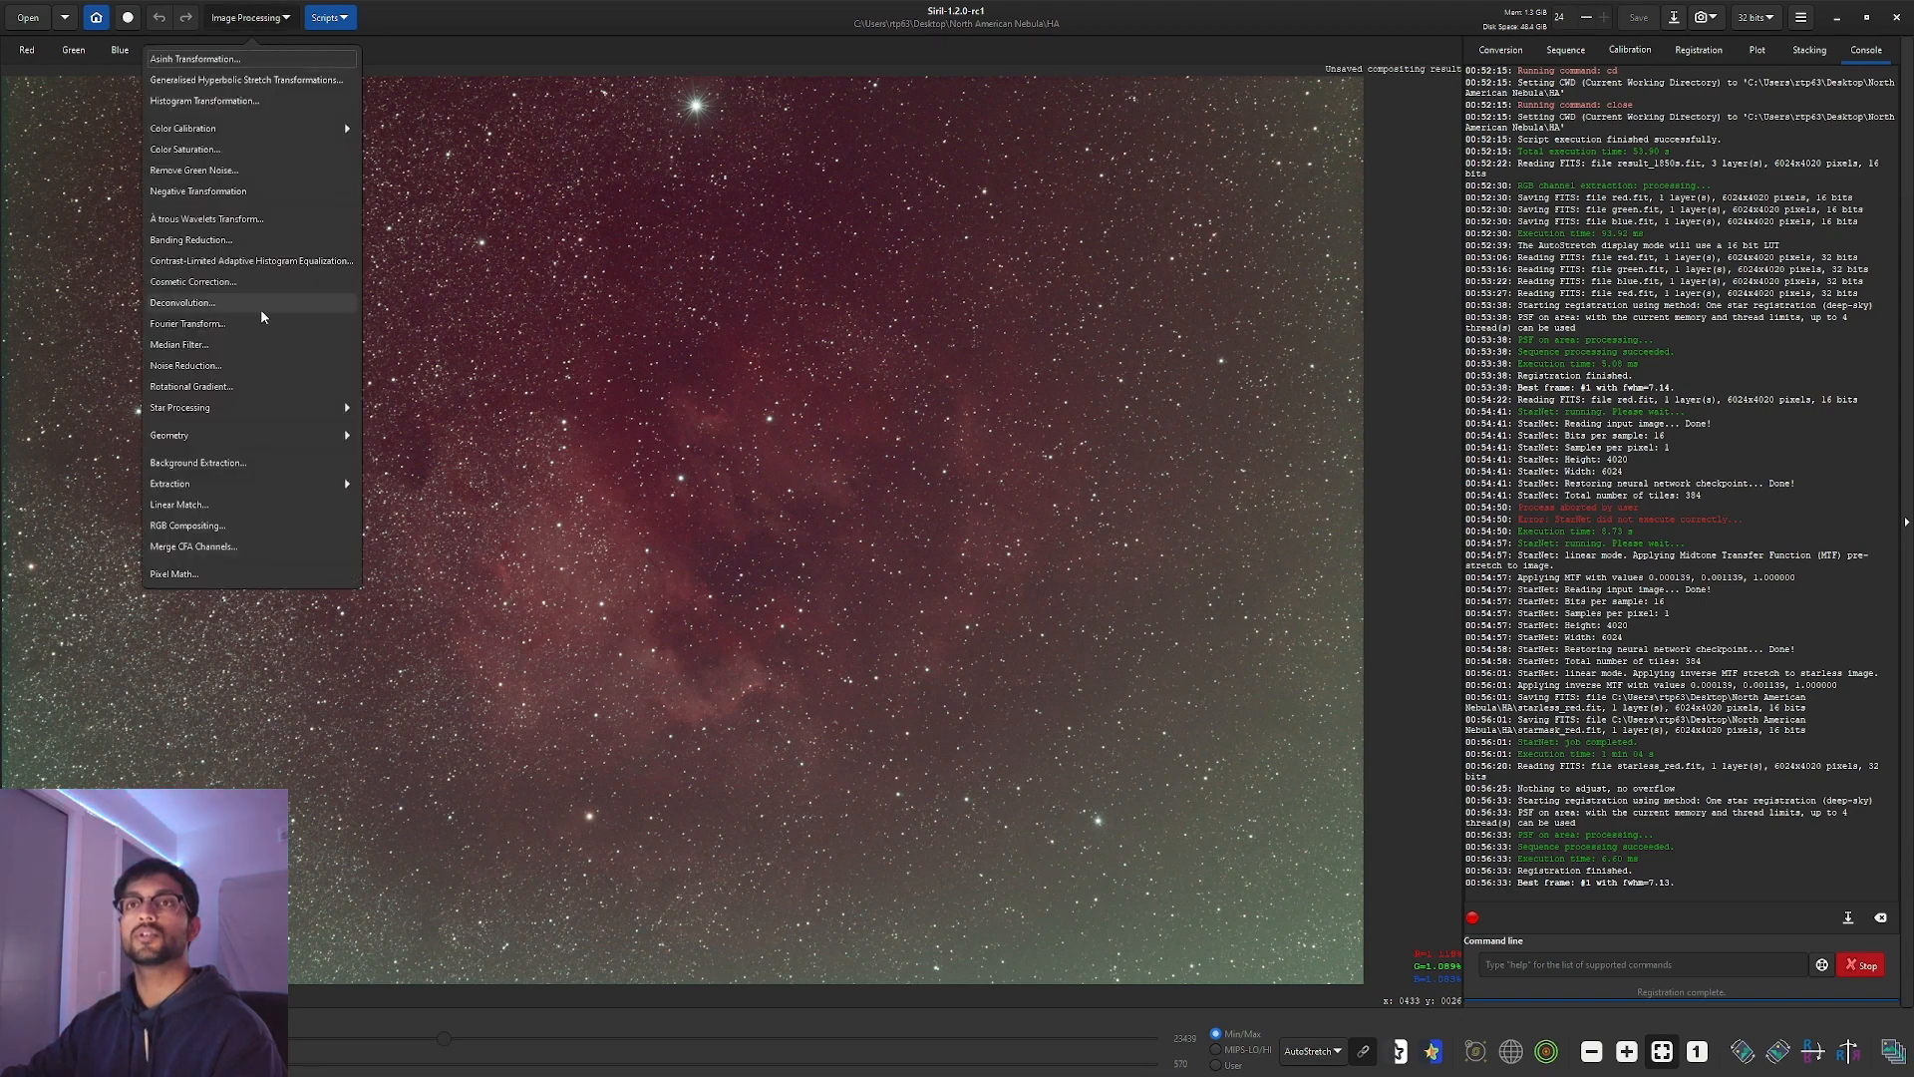
Generate background samples at grid tolerance 6.00, removing a sample on the nebula.
left_click(245, 464)
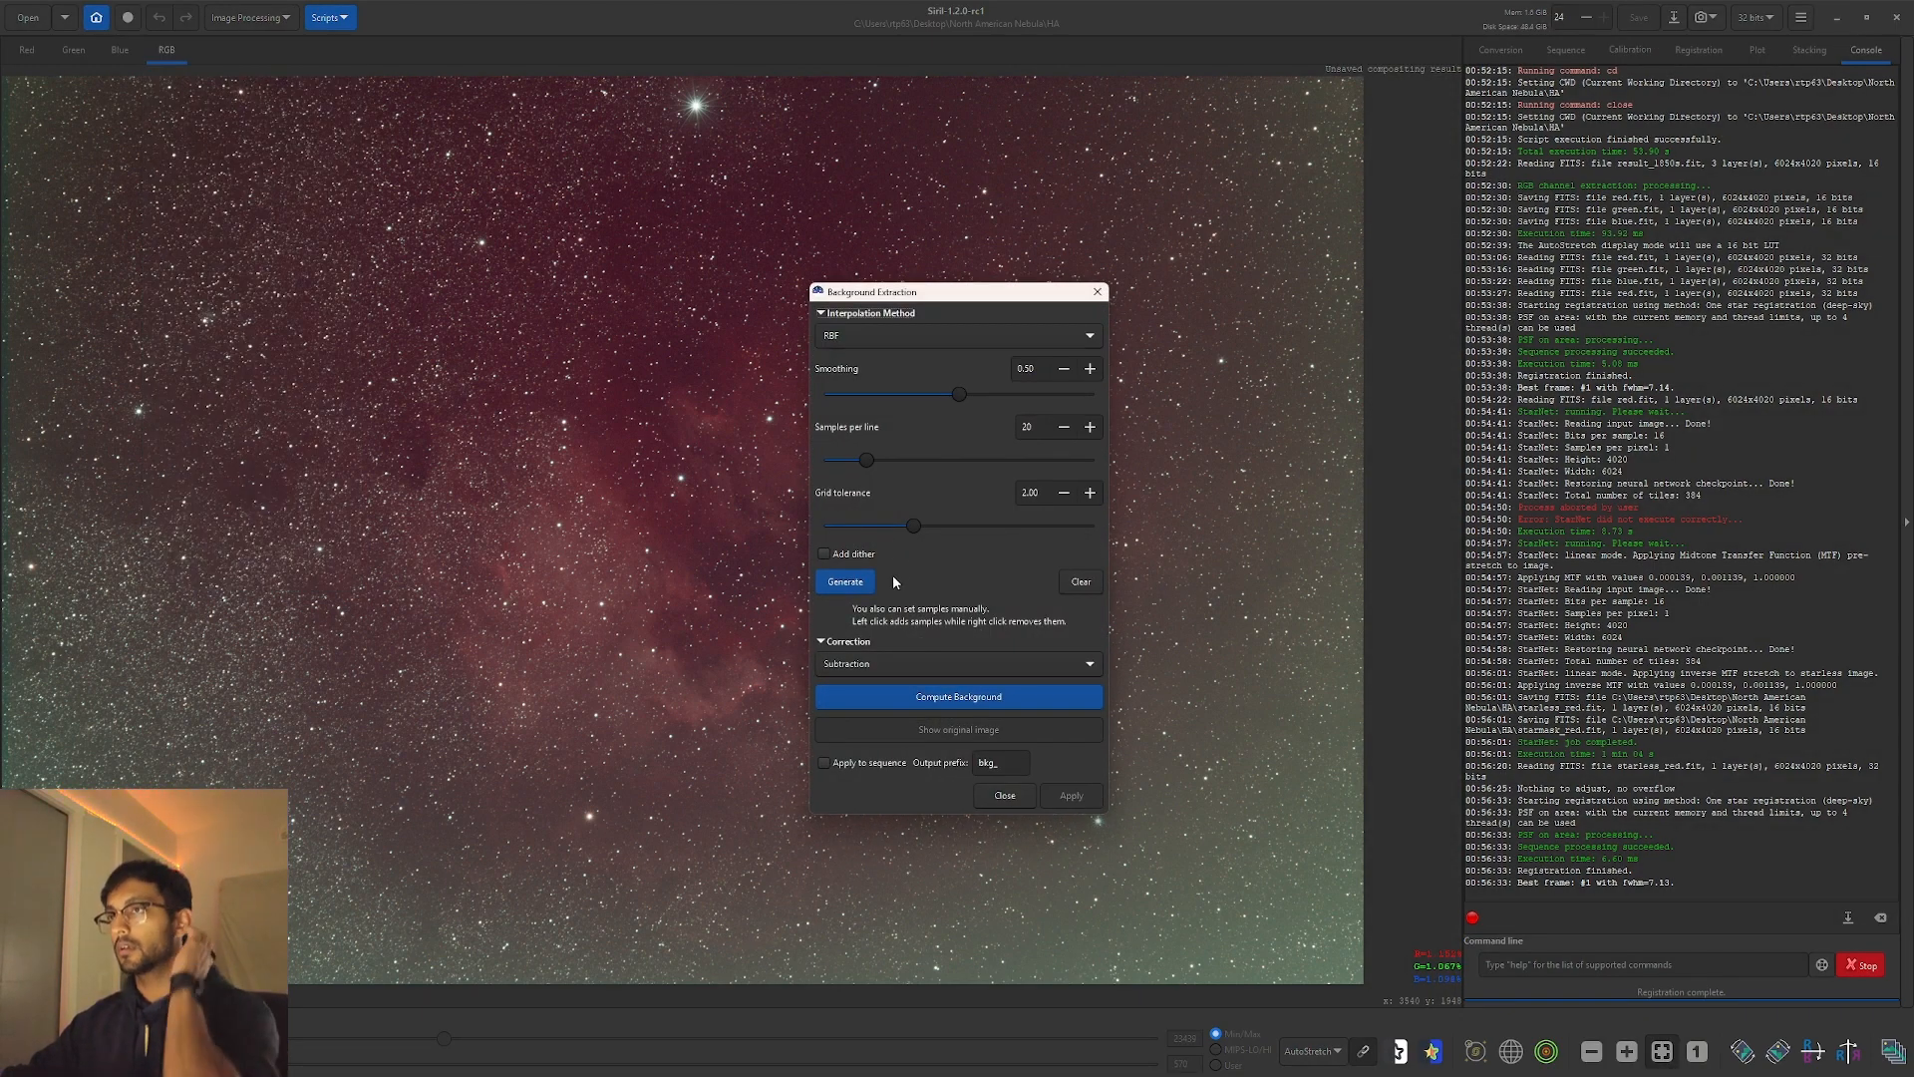
left_click_drag(913, 526, 1141, 523)
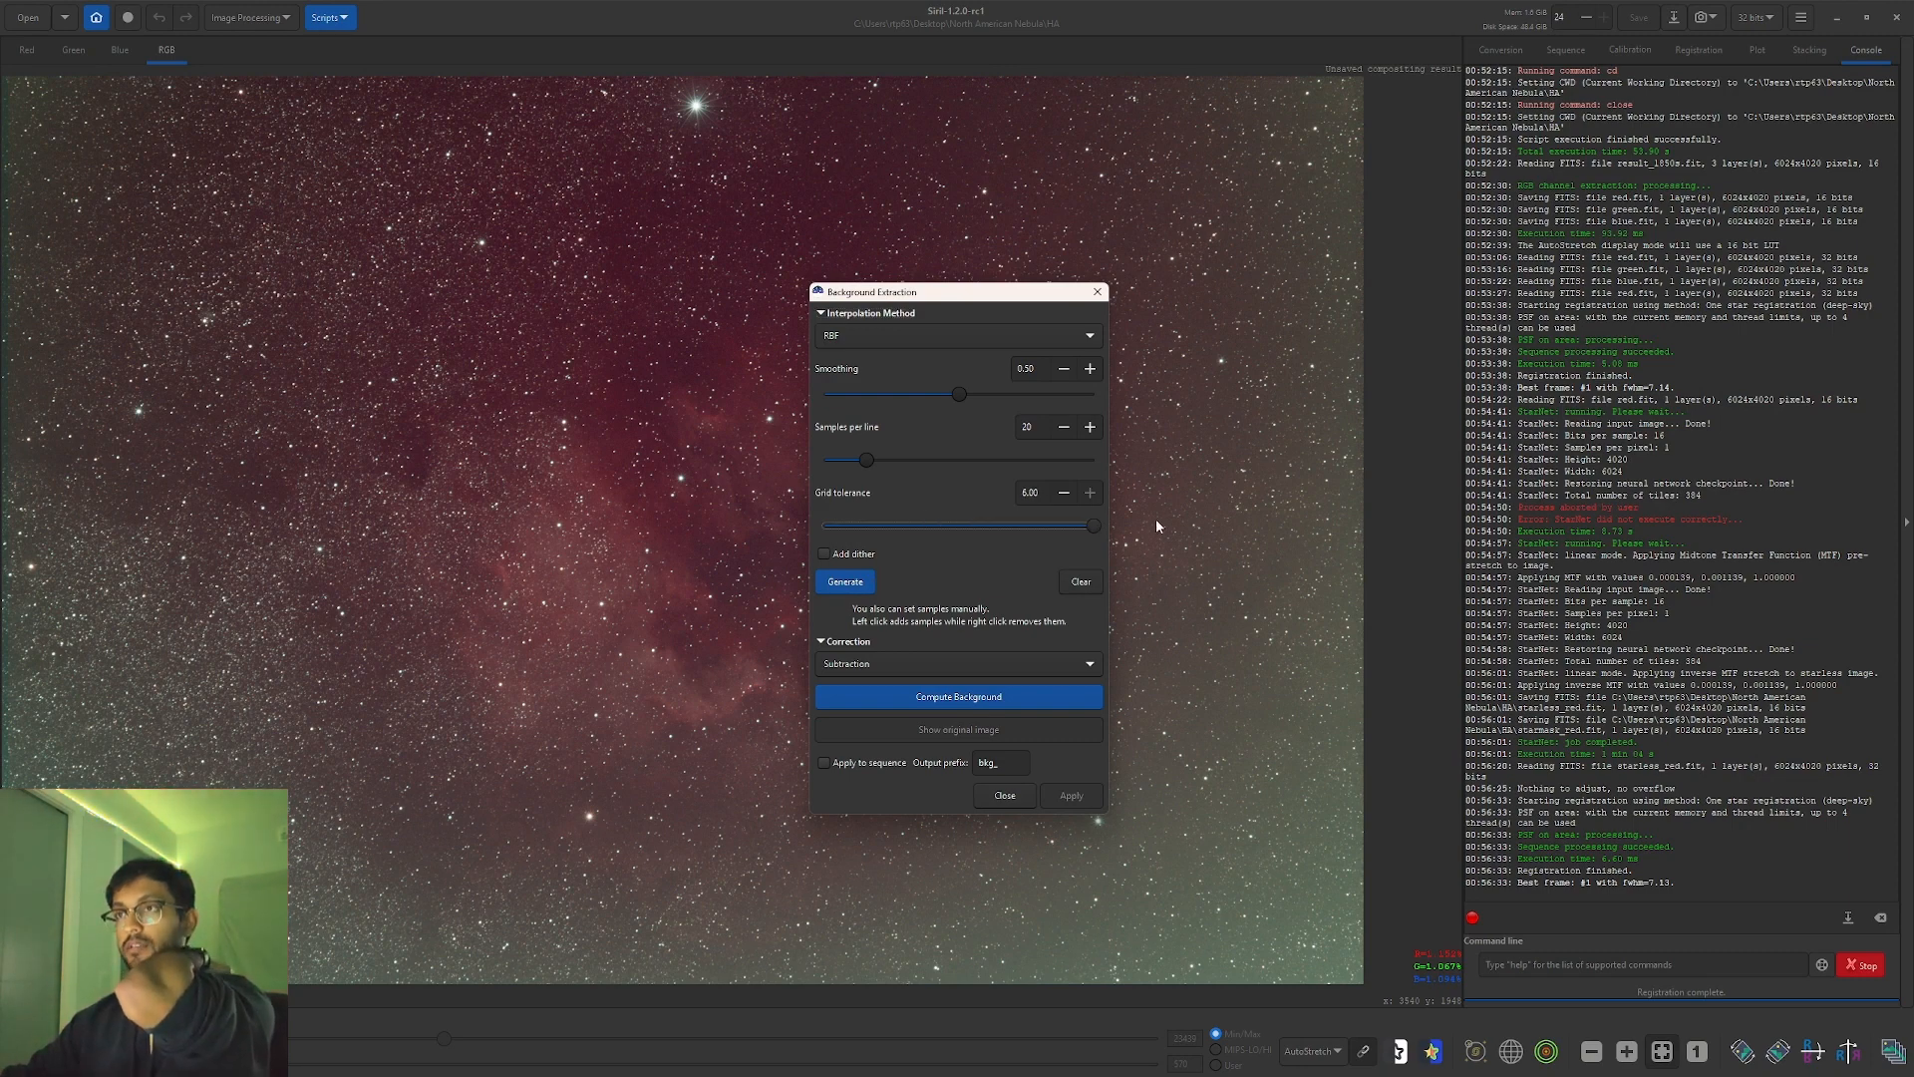
left_click(846, 582)
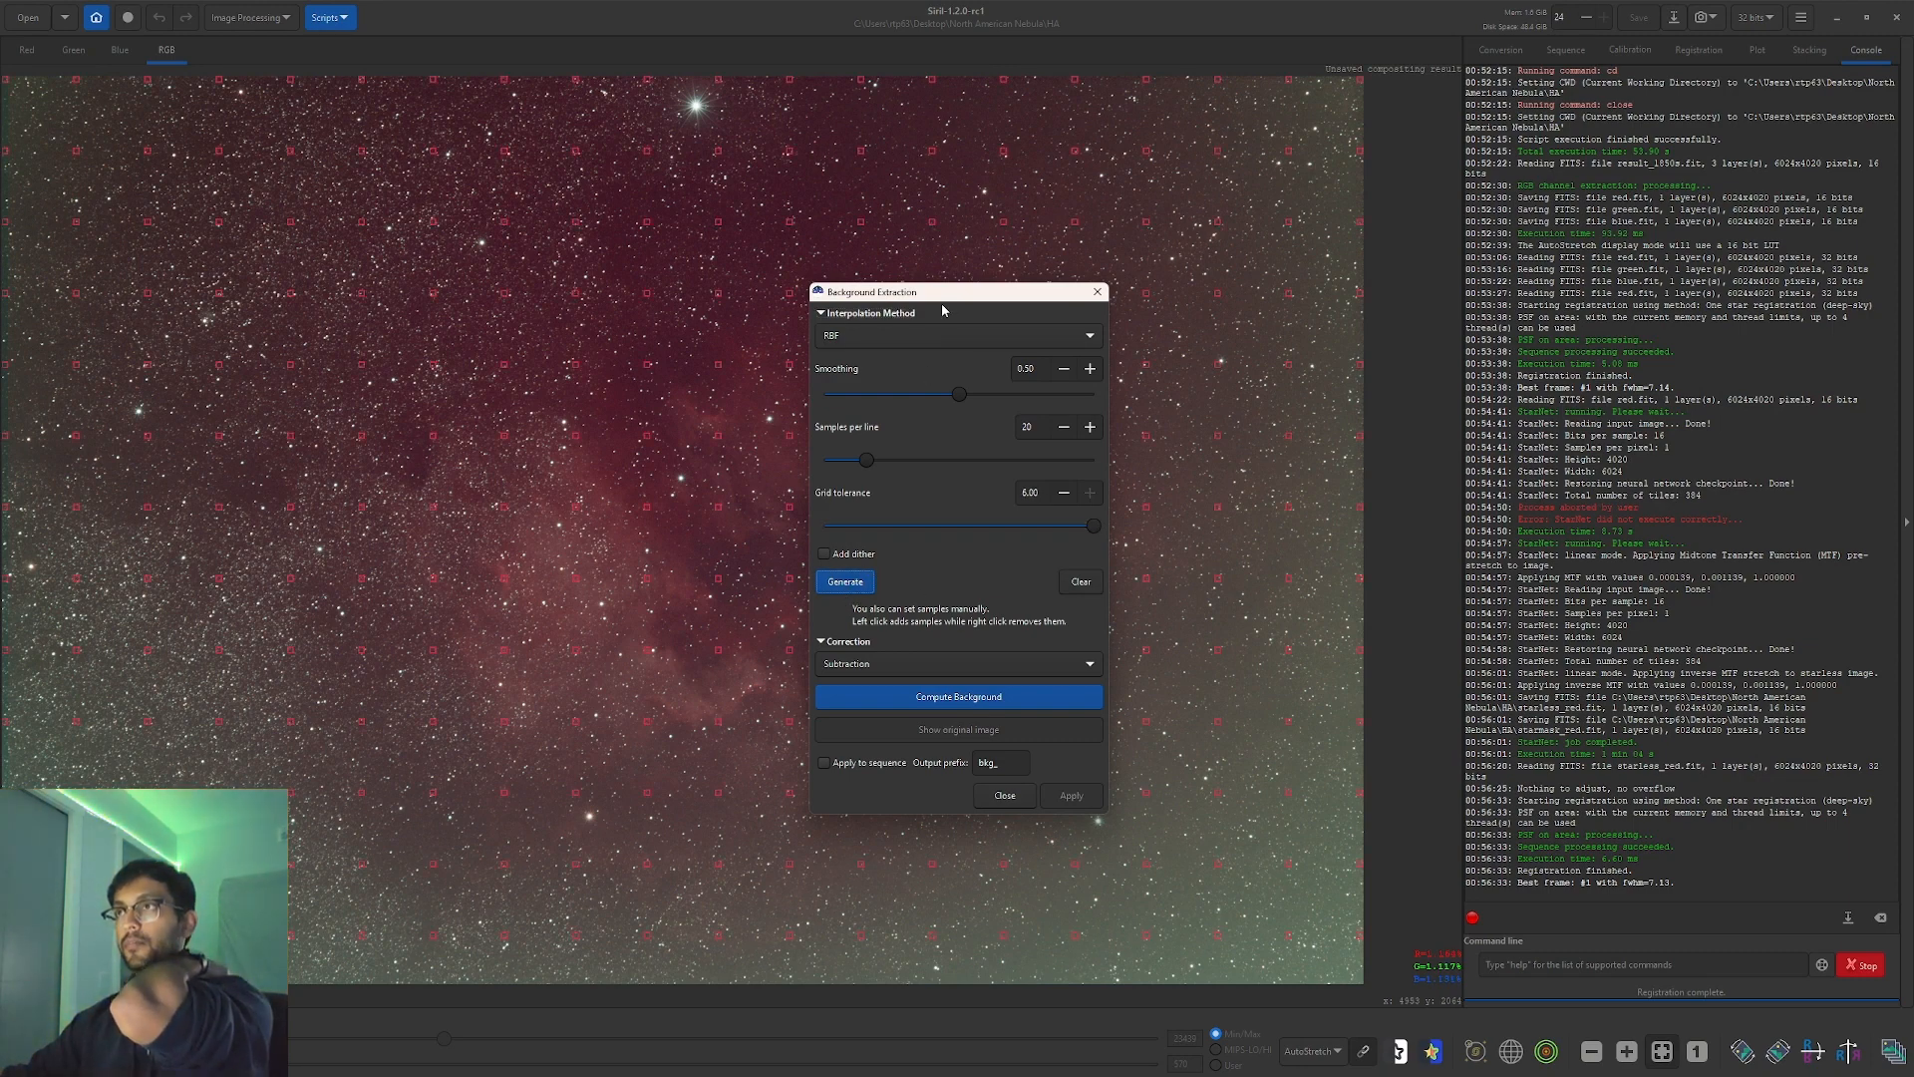
left_click_drag(1008, 306, 1427, 291)
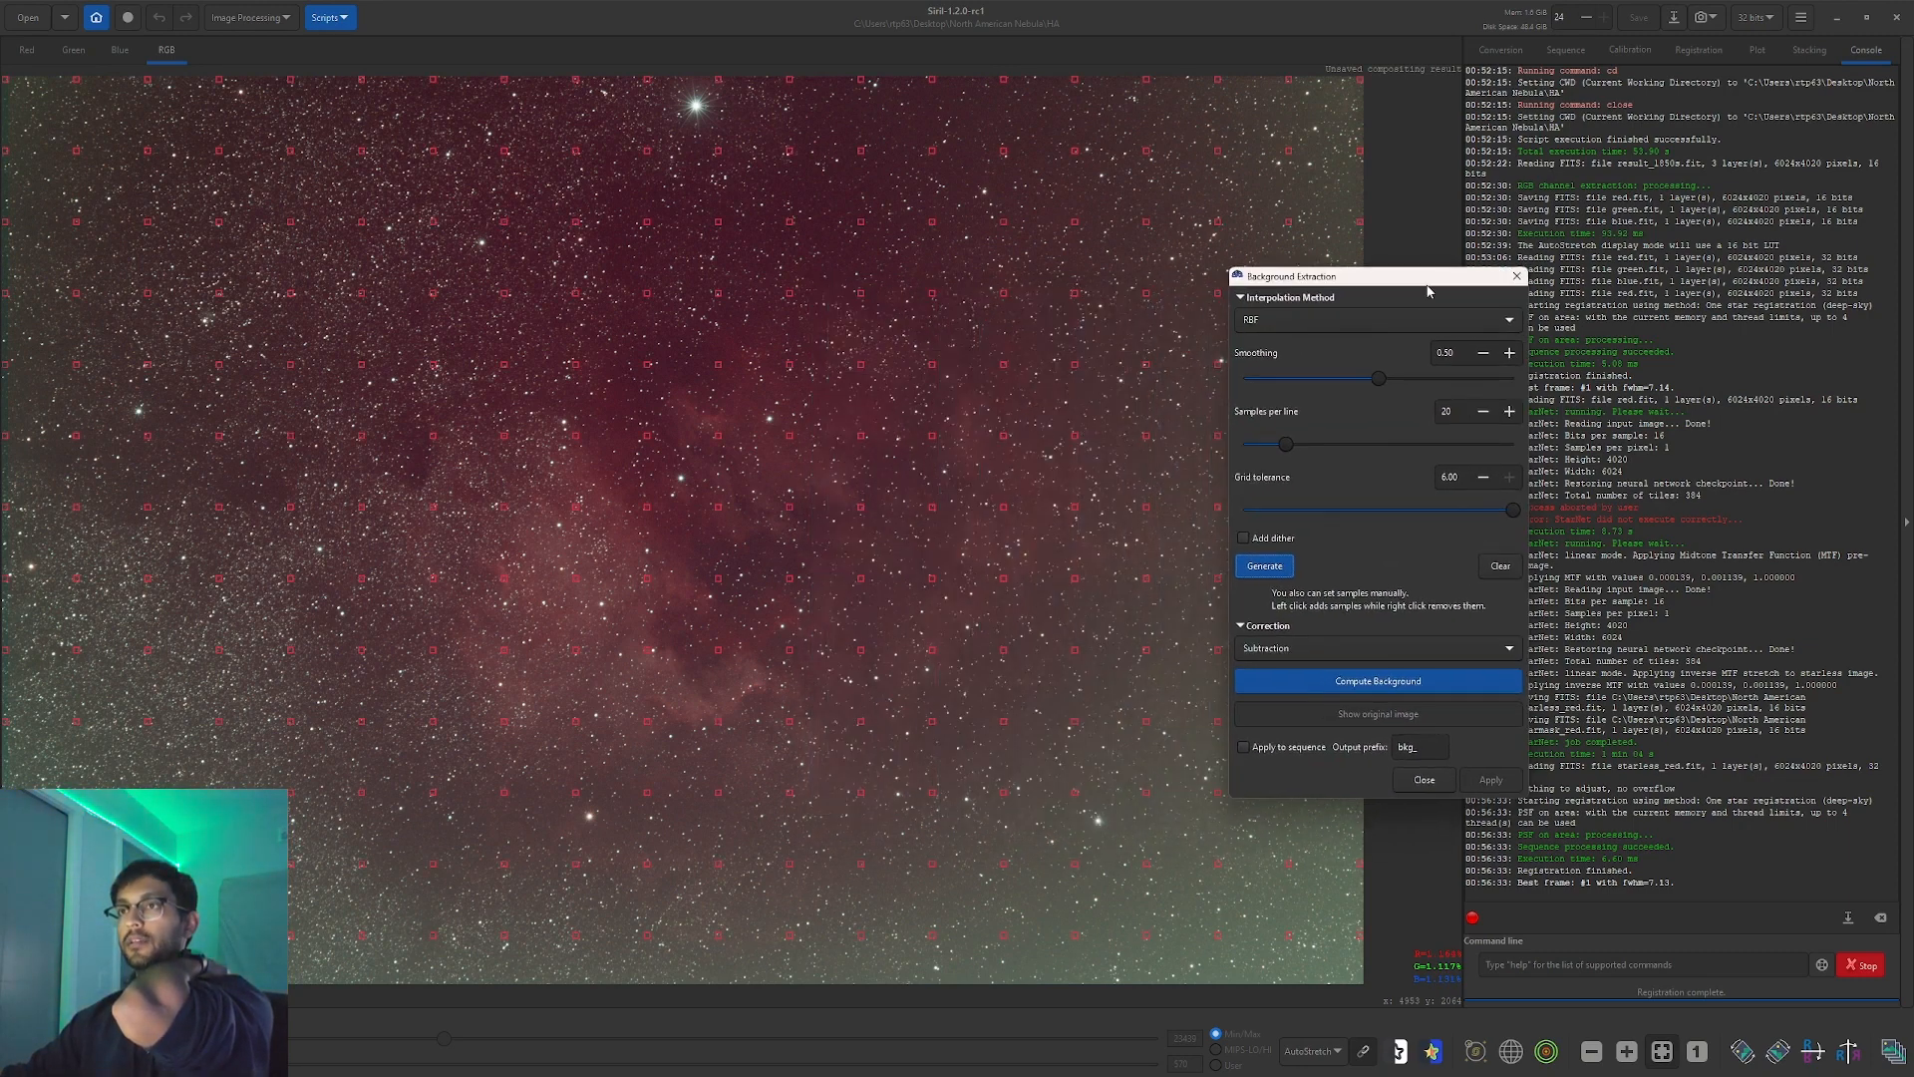
right_click(716, 509)
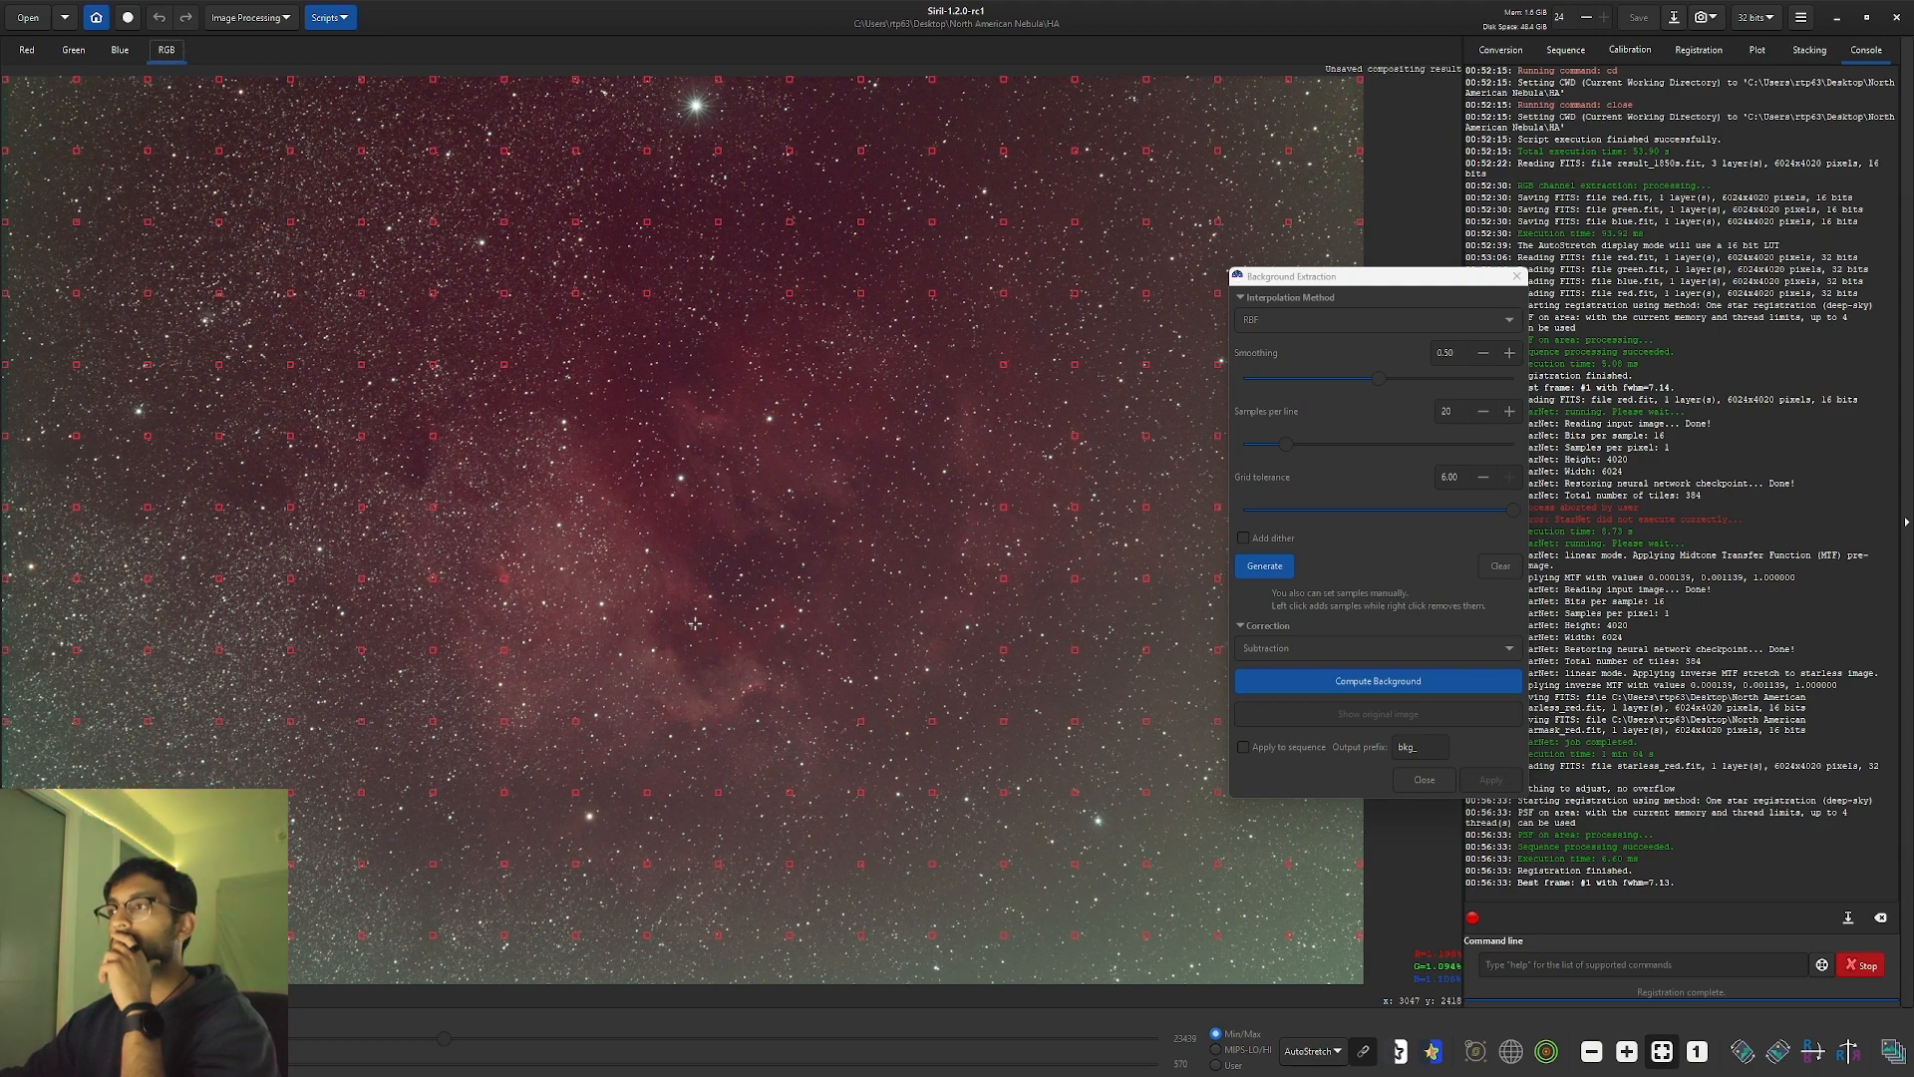
Compute the background model and apply the subtraction to the composite.
left_click(1492, 684)
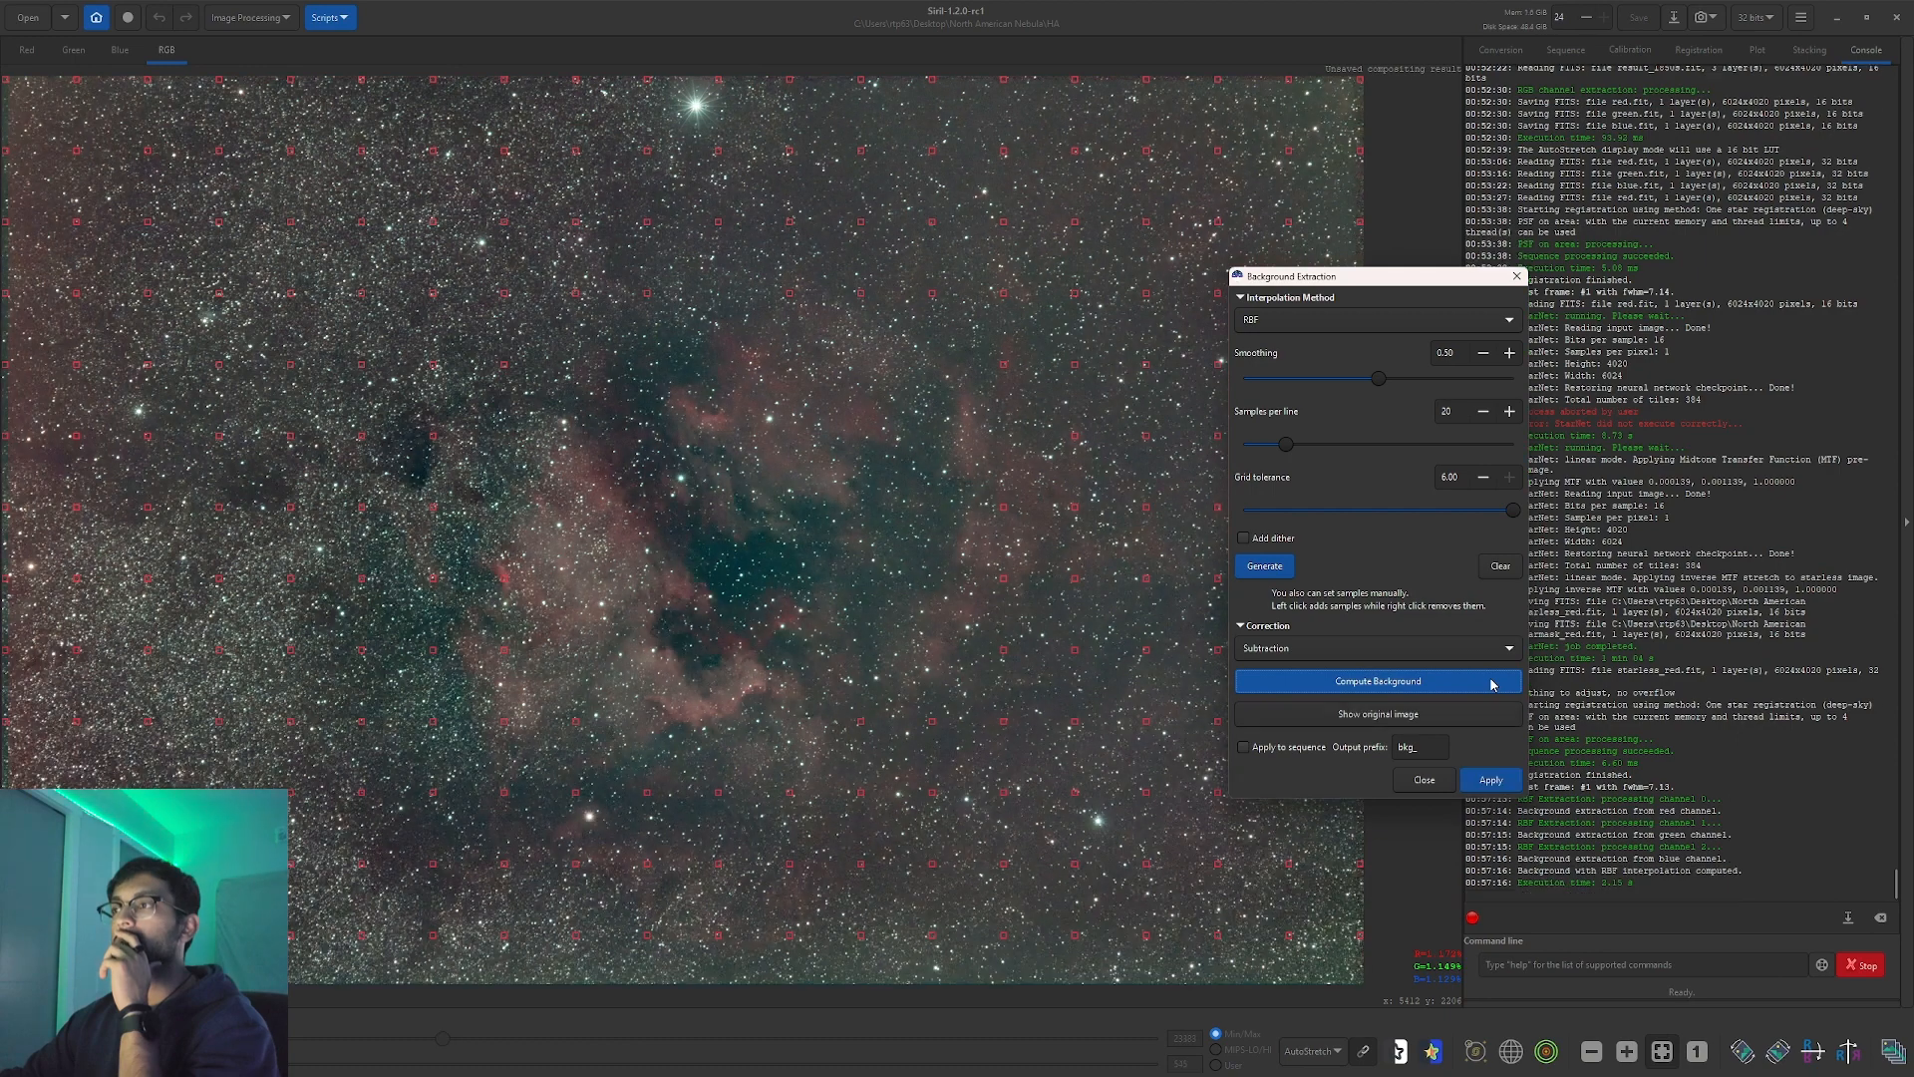
left_click(1506, 779)
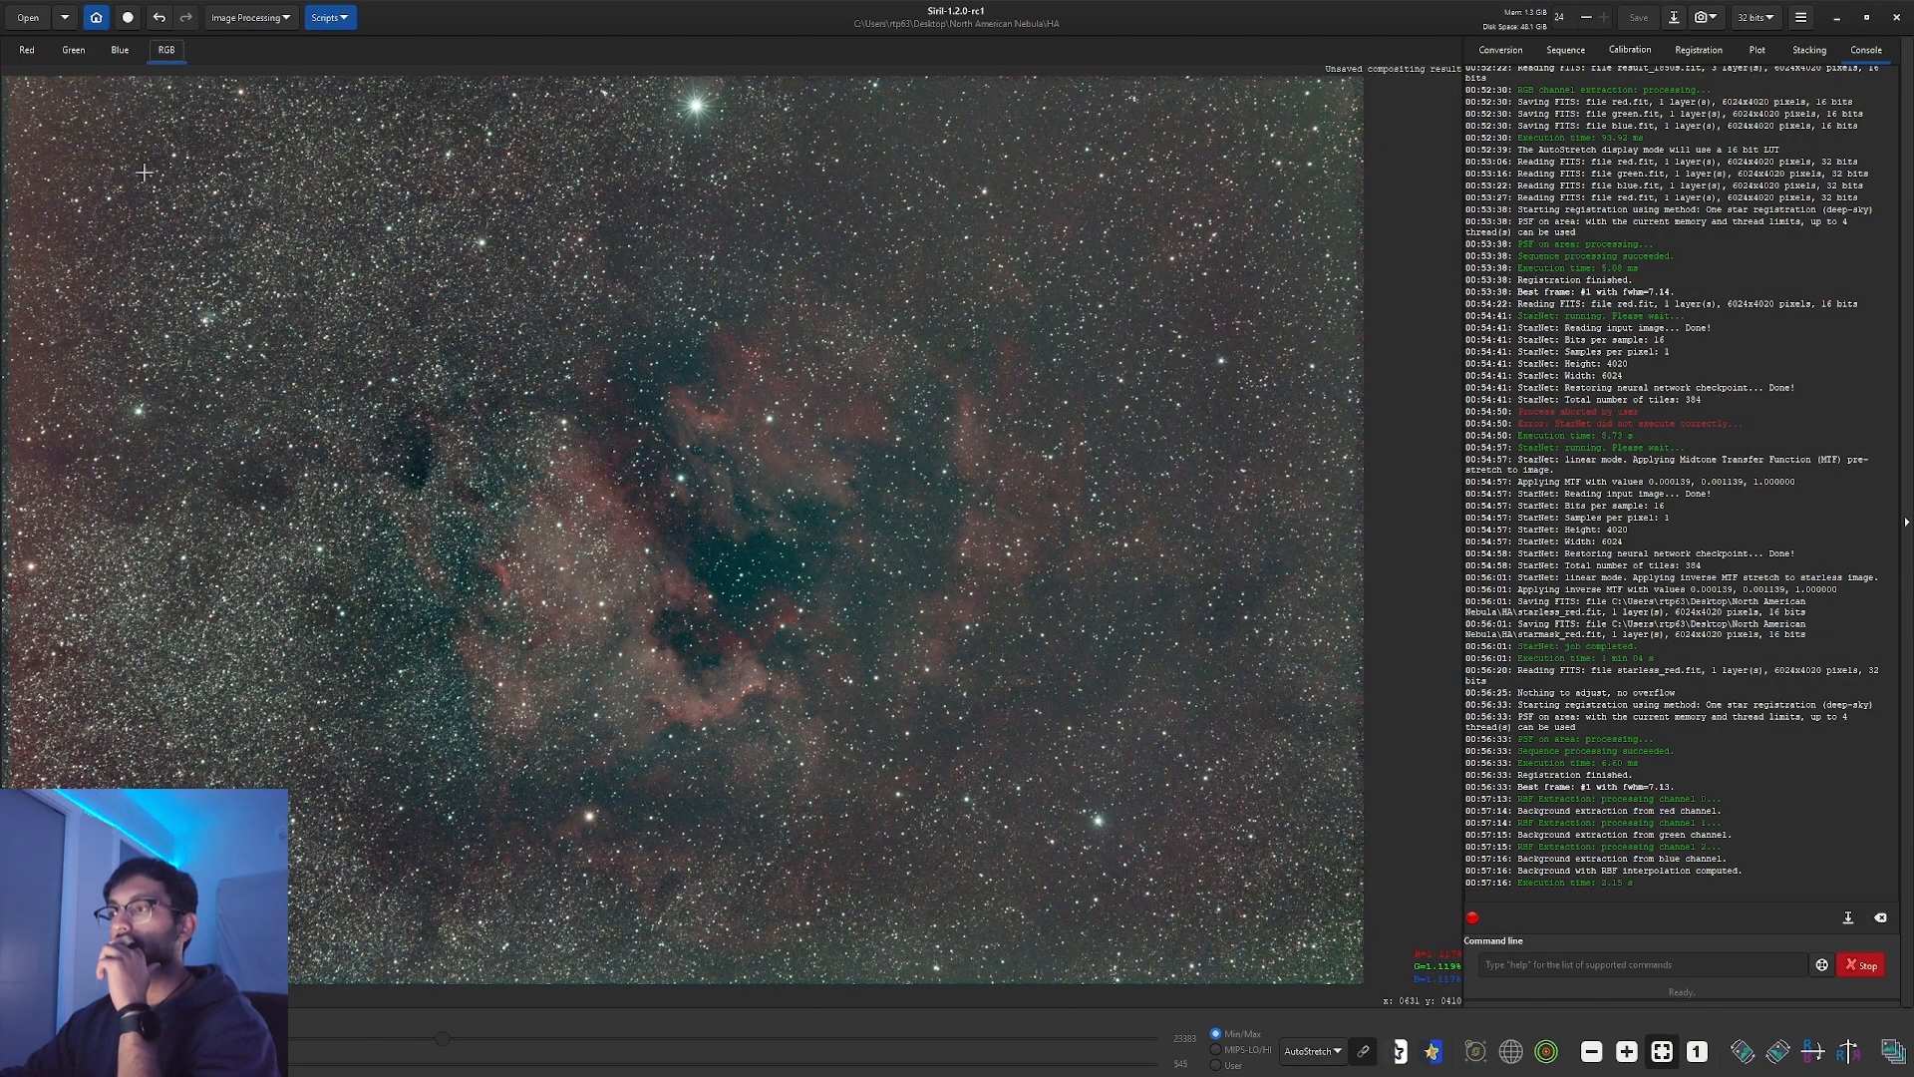
left_click(1322, 1054)
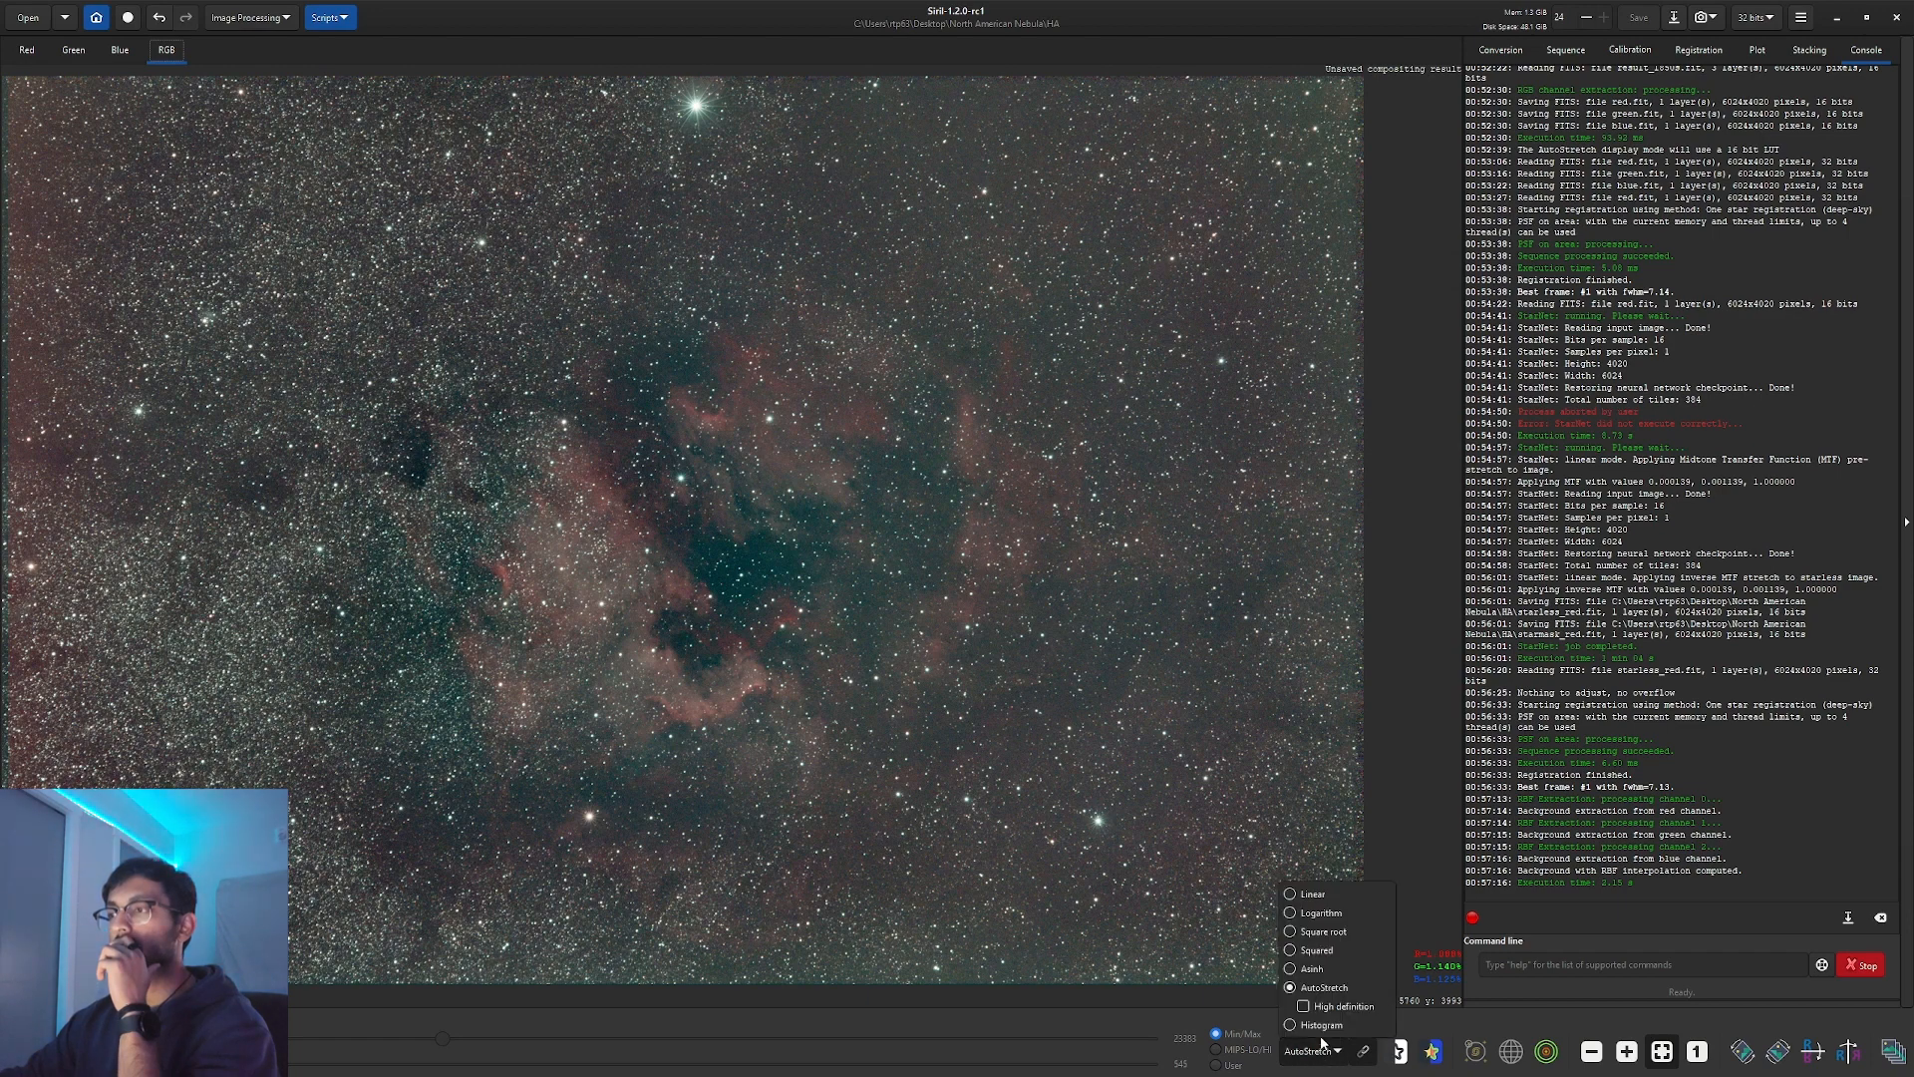
Under a Histogram preview, mark a rectangle inside the outer edges and crop the image to it.
left_click(1321, 1025)
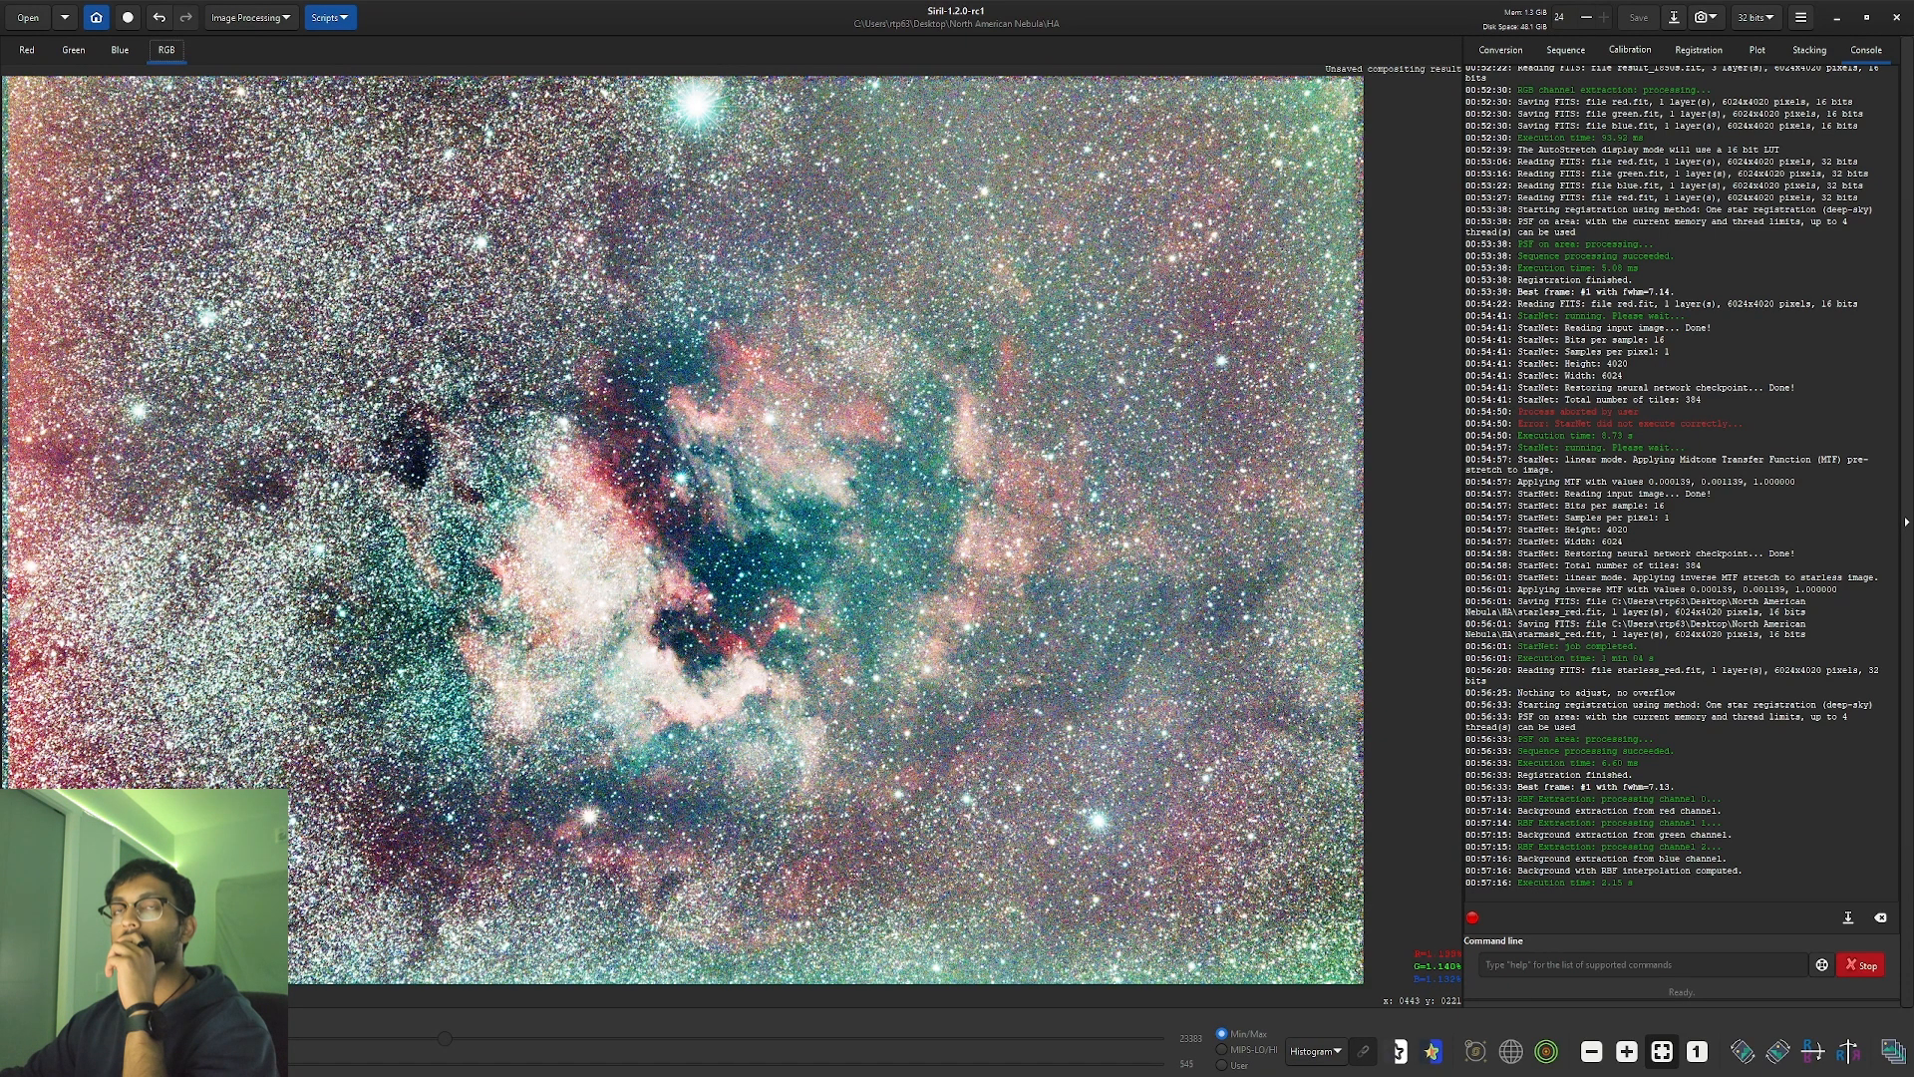
left_click_drag(84, 117, 1260, 921)
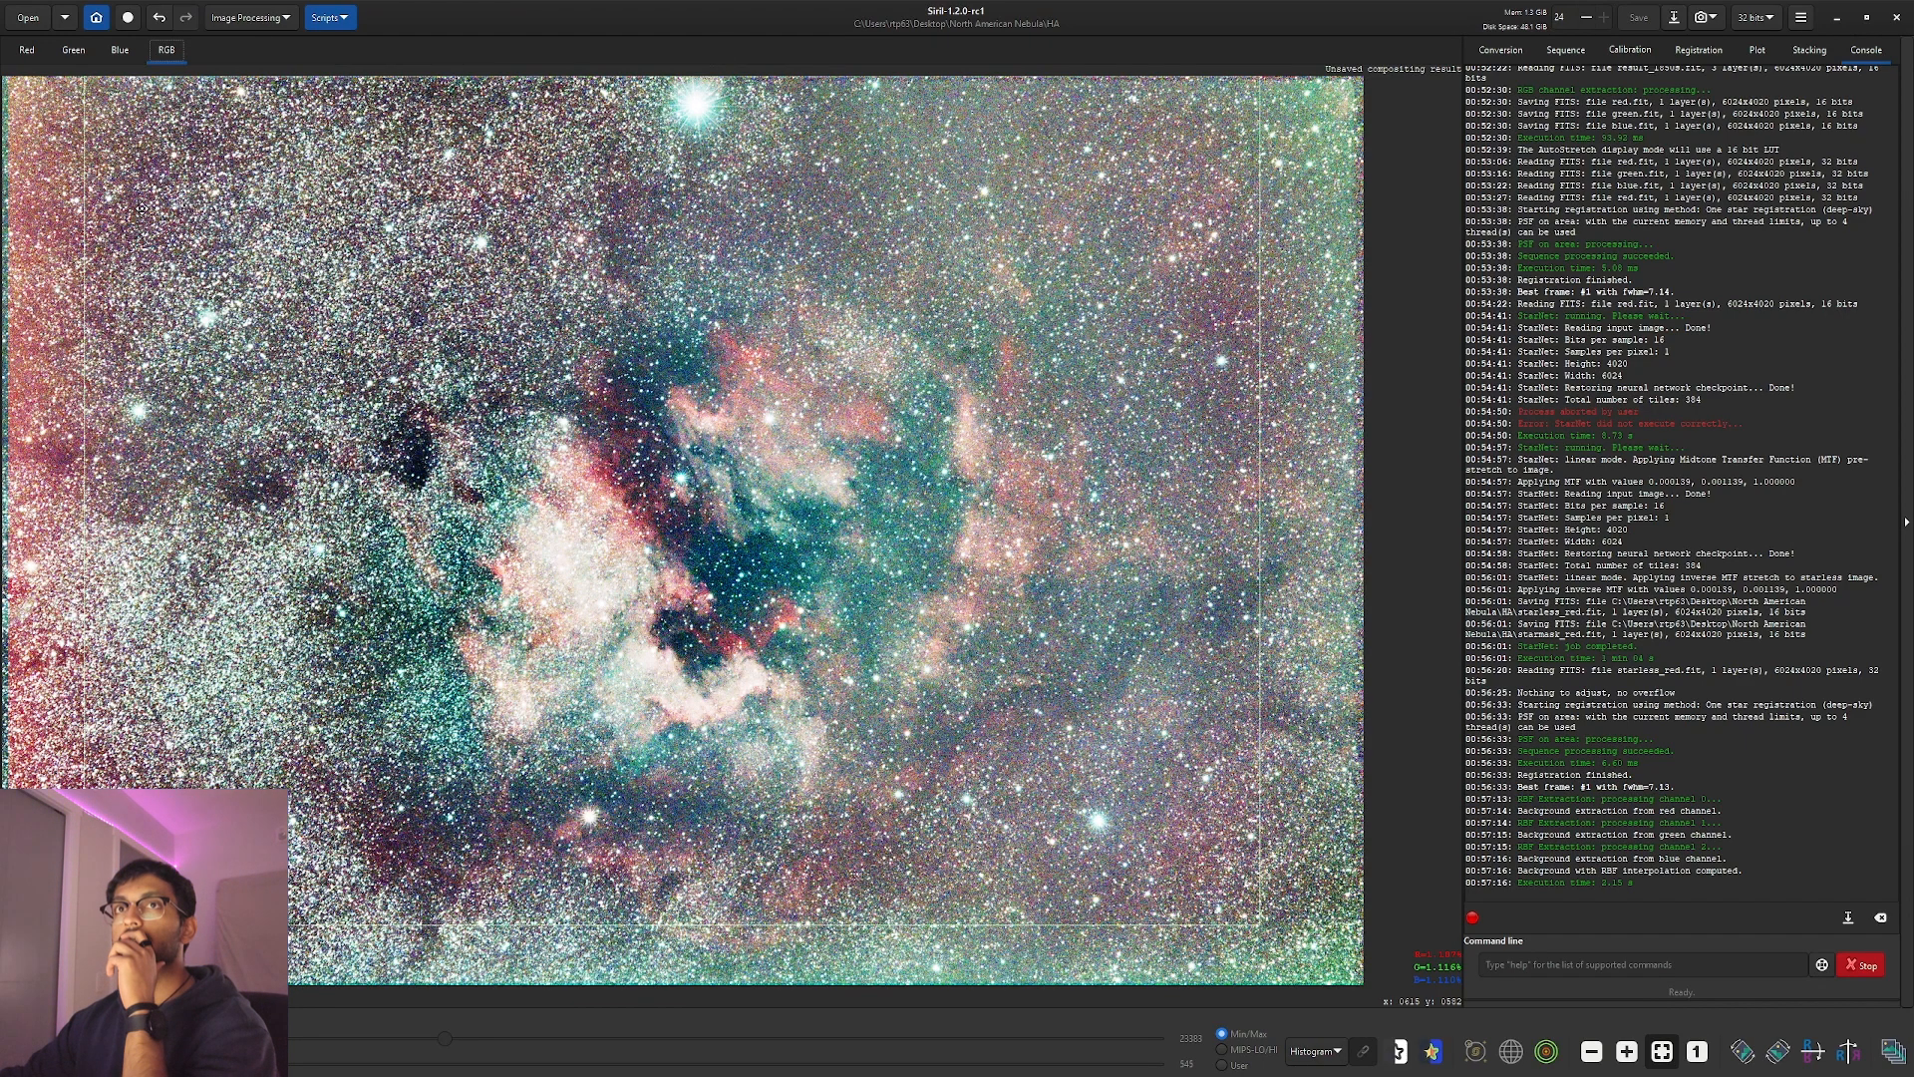
left_click_drag(80, 203, 113, 211)
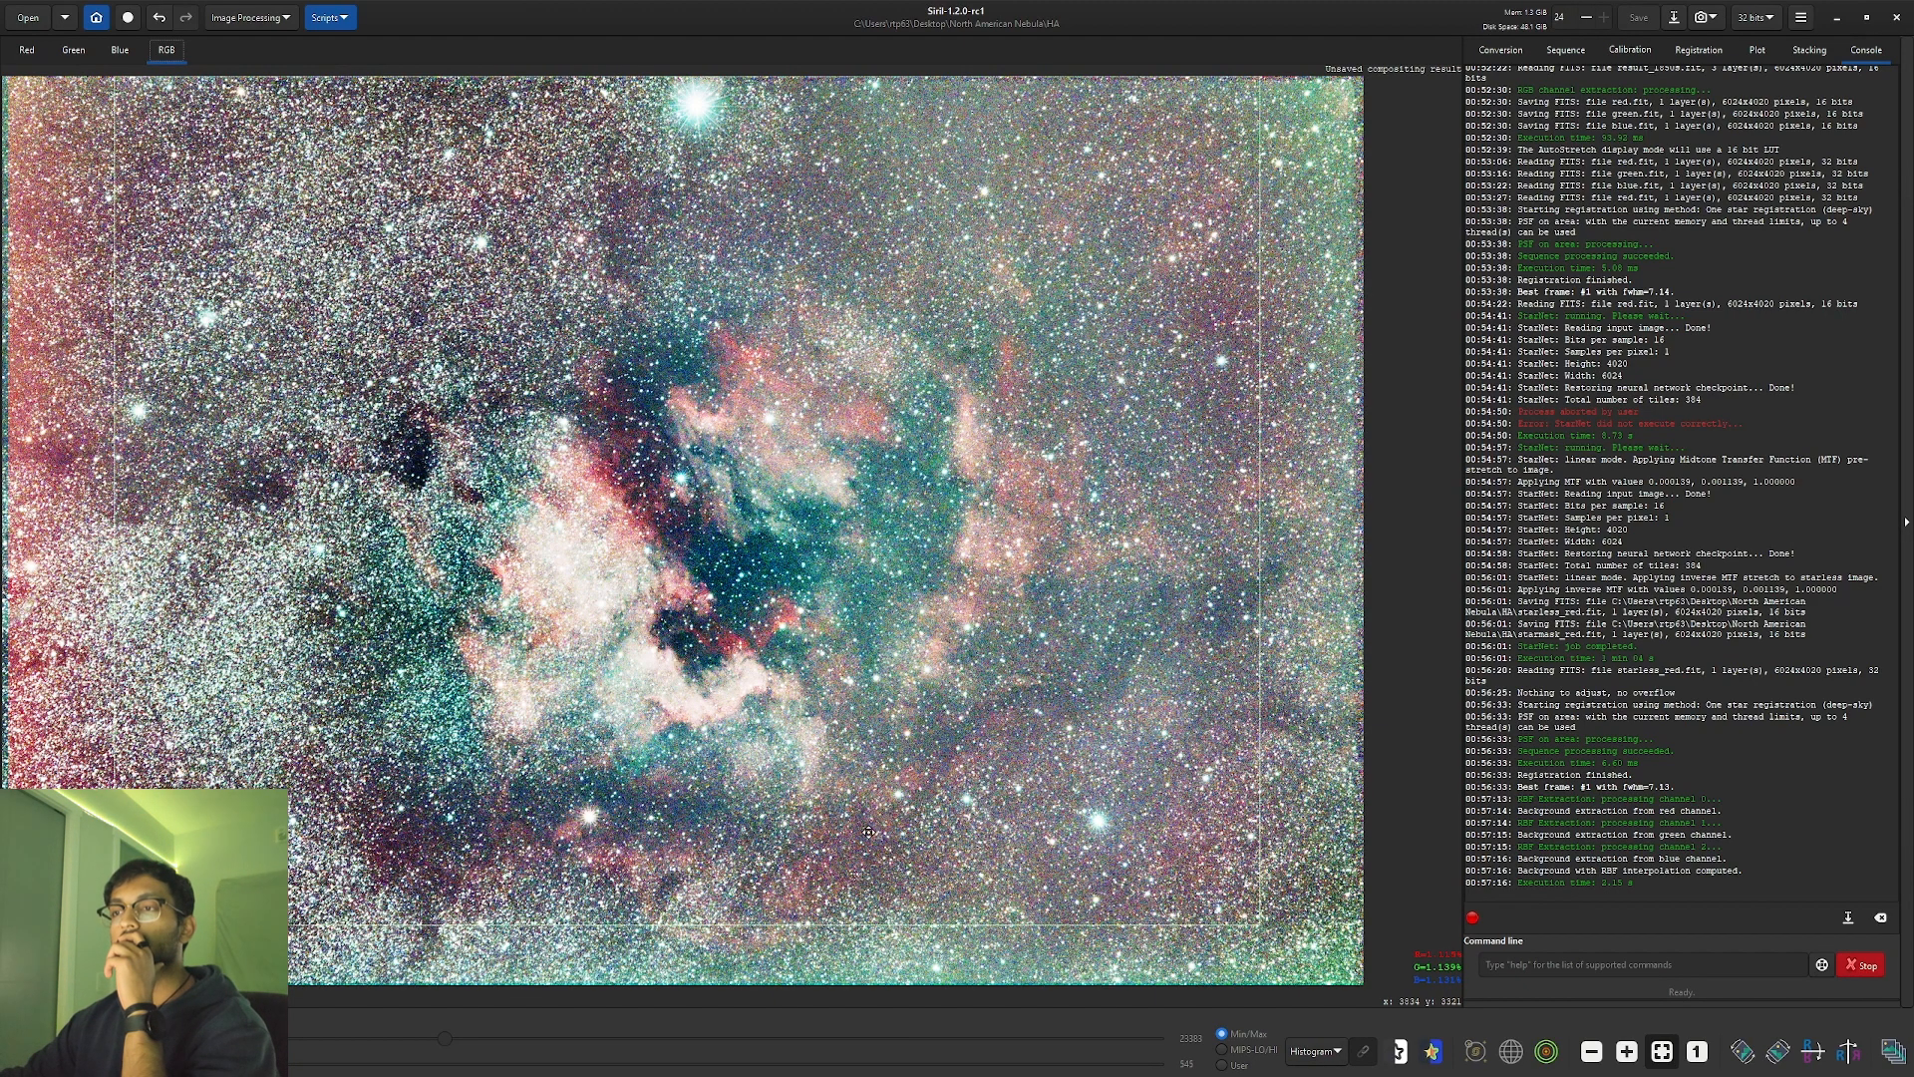
left_click_drag(856, 924, 881, 952)
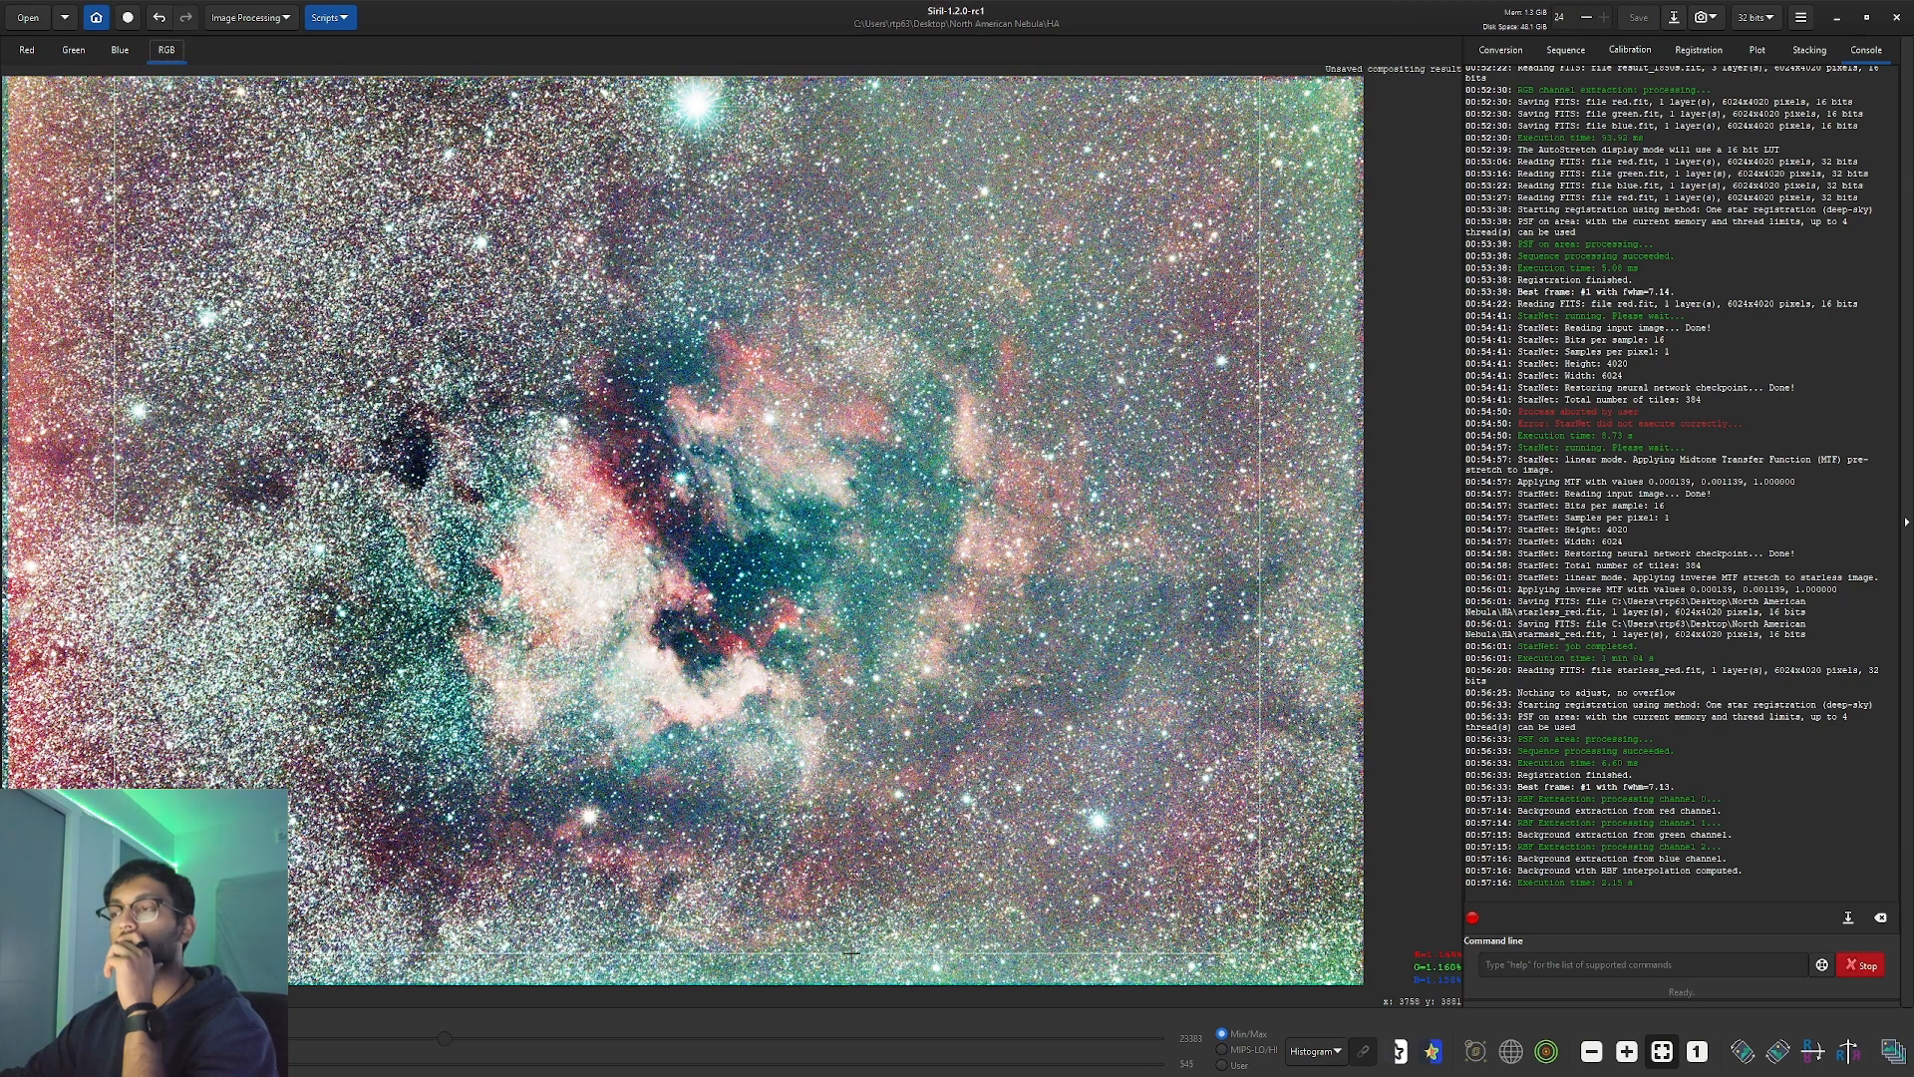
right_click(1072, 855)
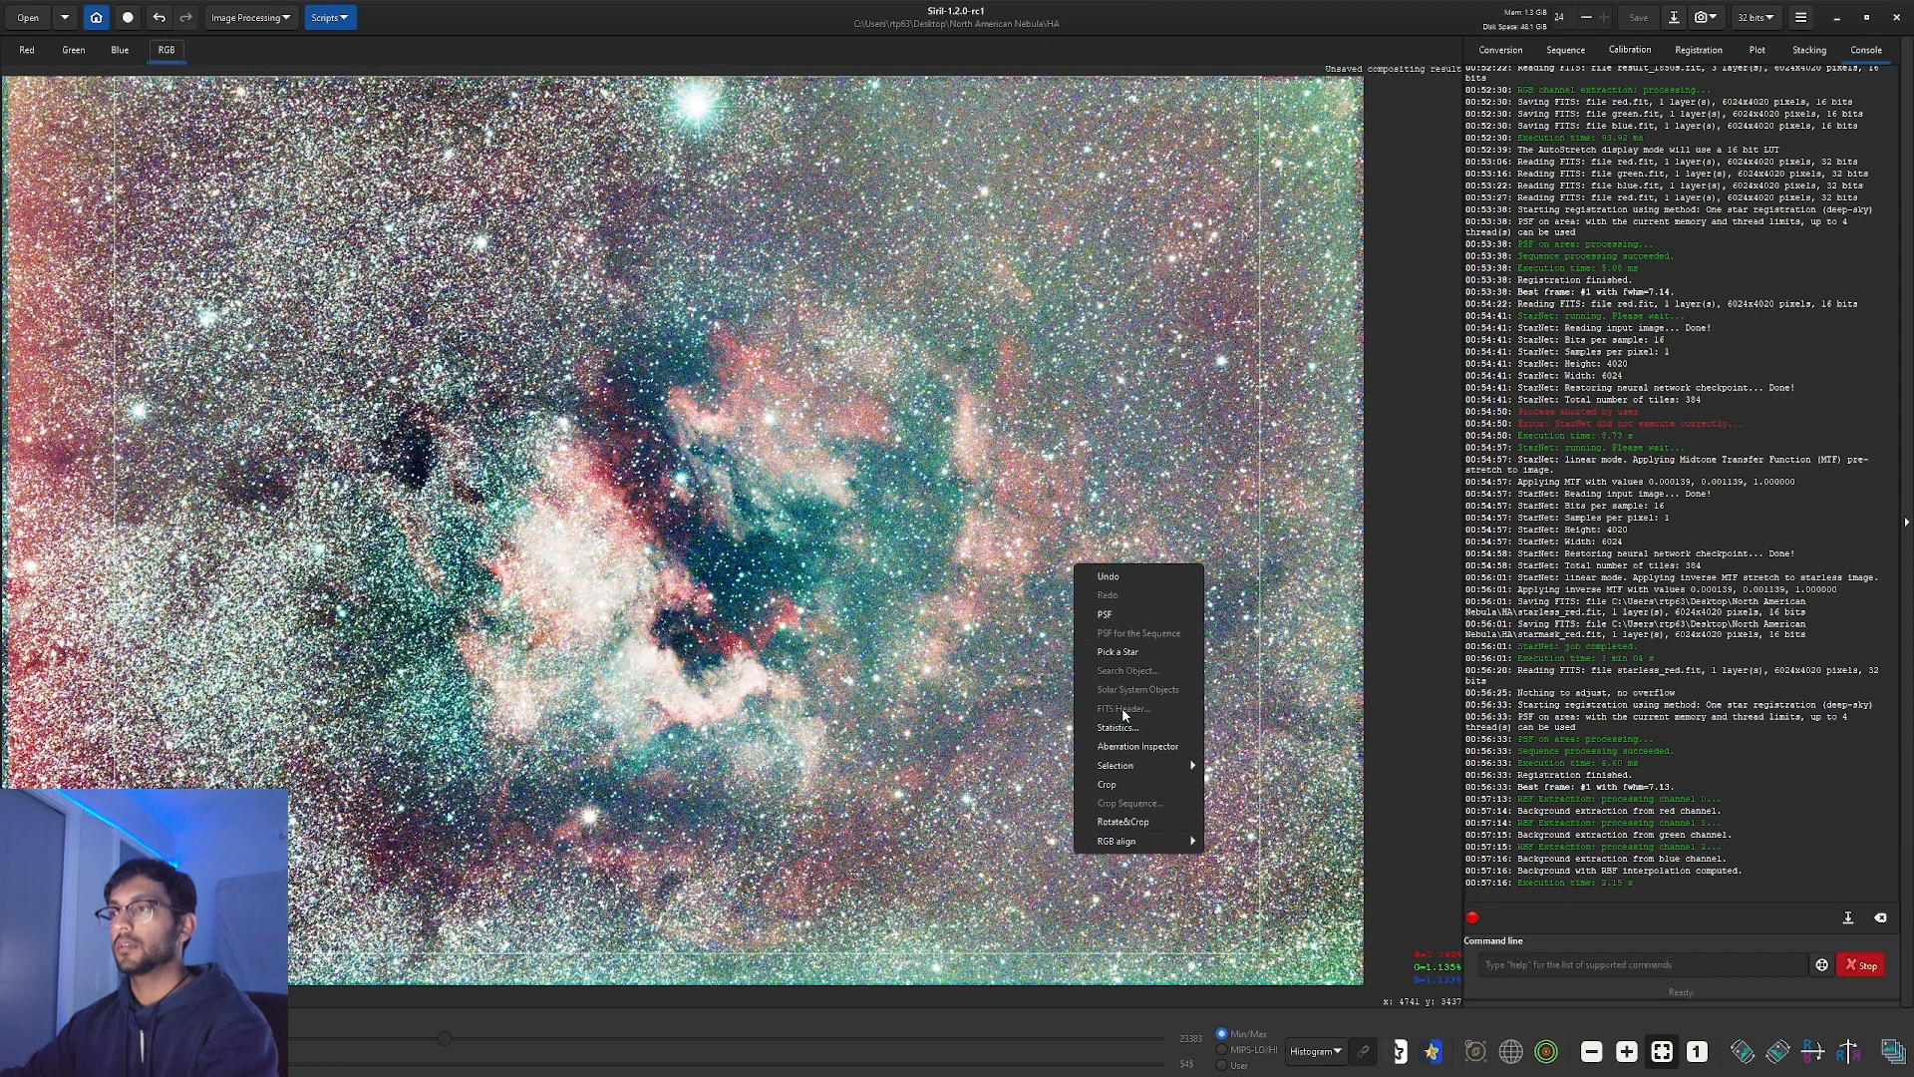
left_click(1116, 783)
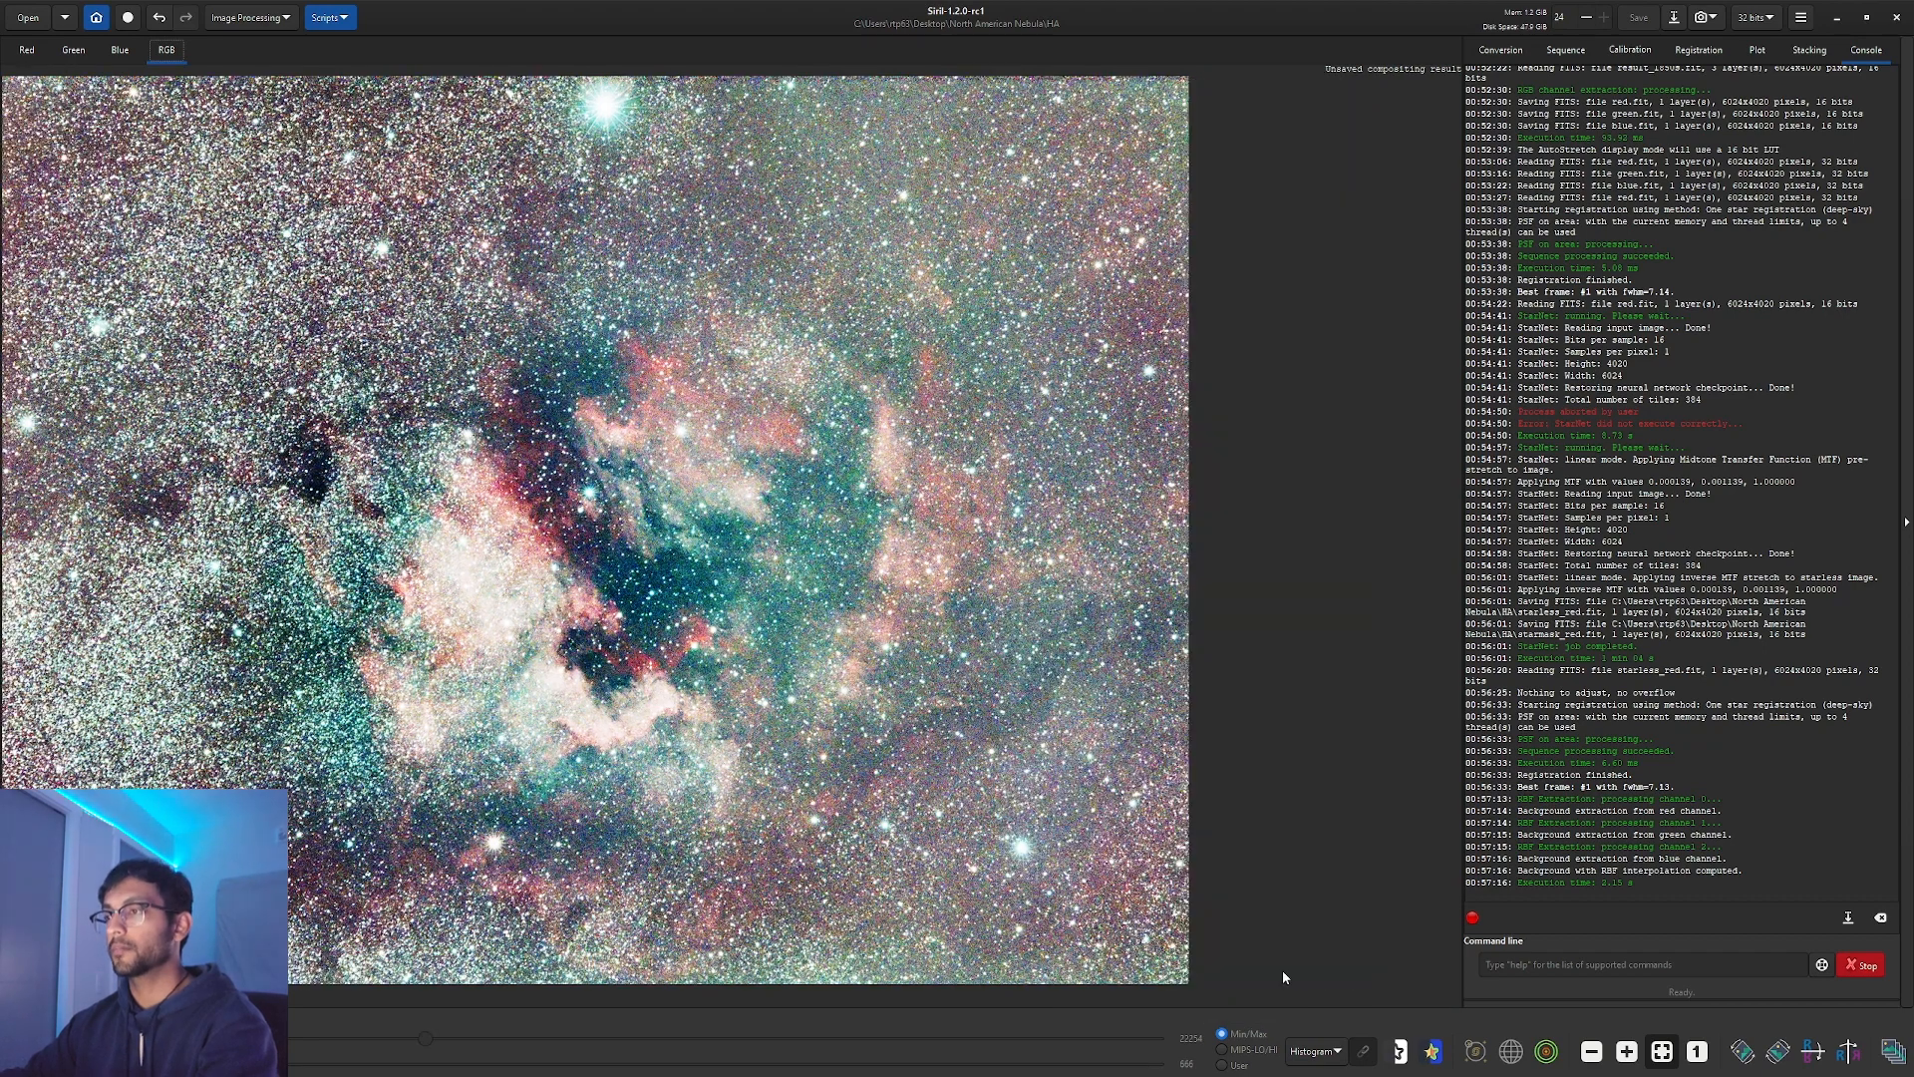
Set the cropped image's preview display back to AutoStretch.
left_click_drag(1026, 849, 1102, 853)
left_click(1318, 1050)
left_click(1319, 1002)
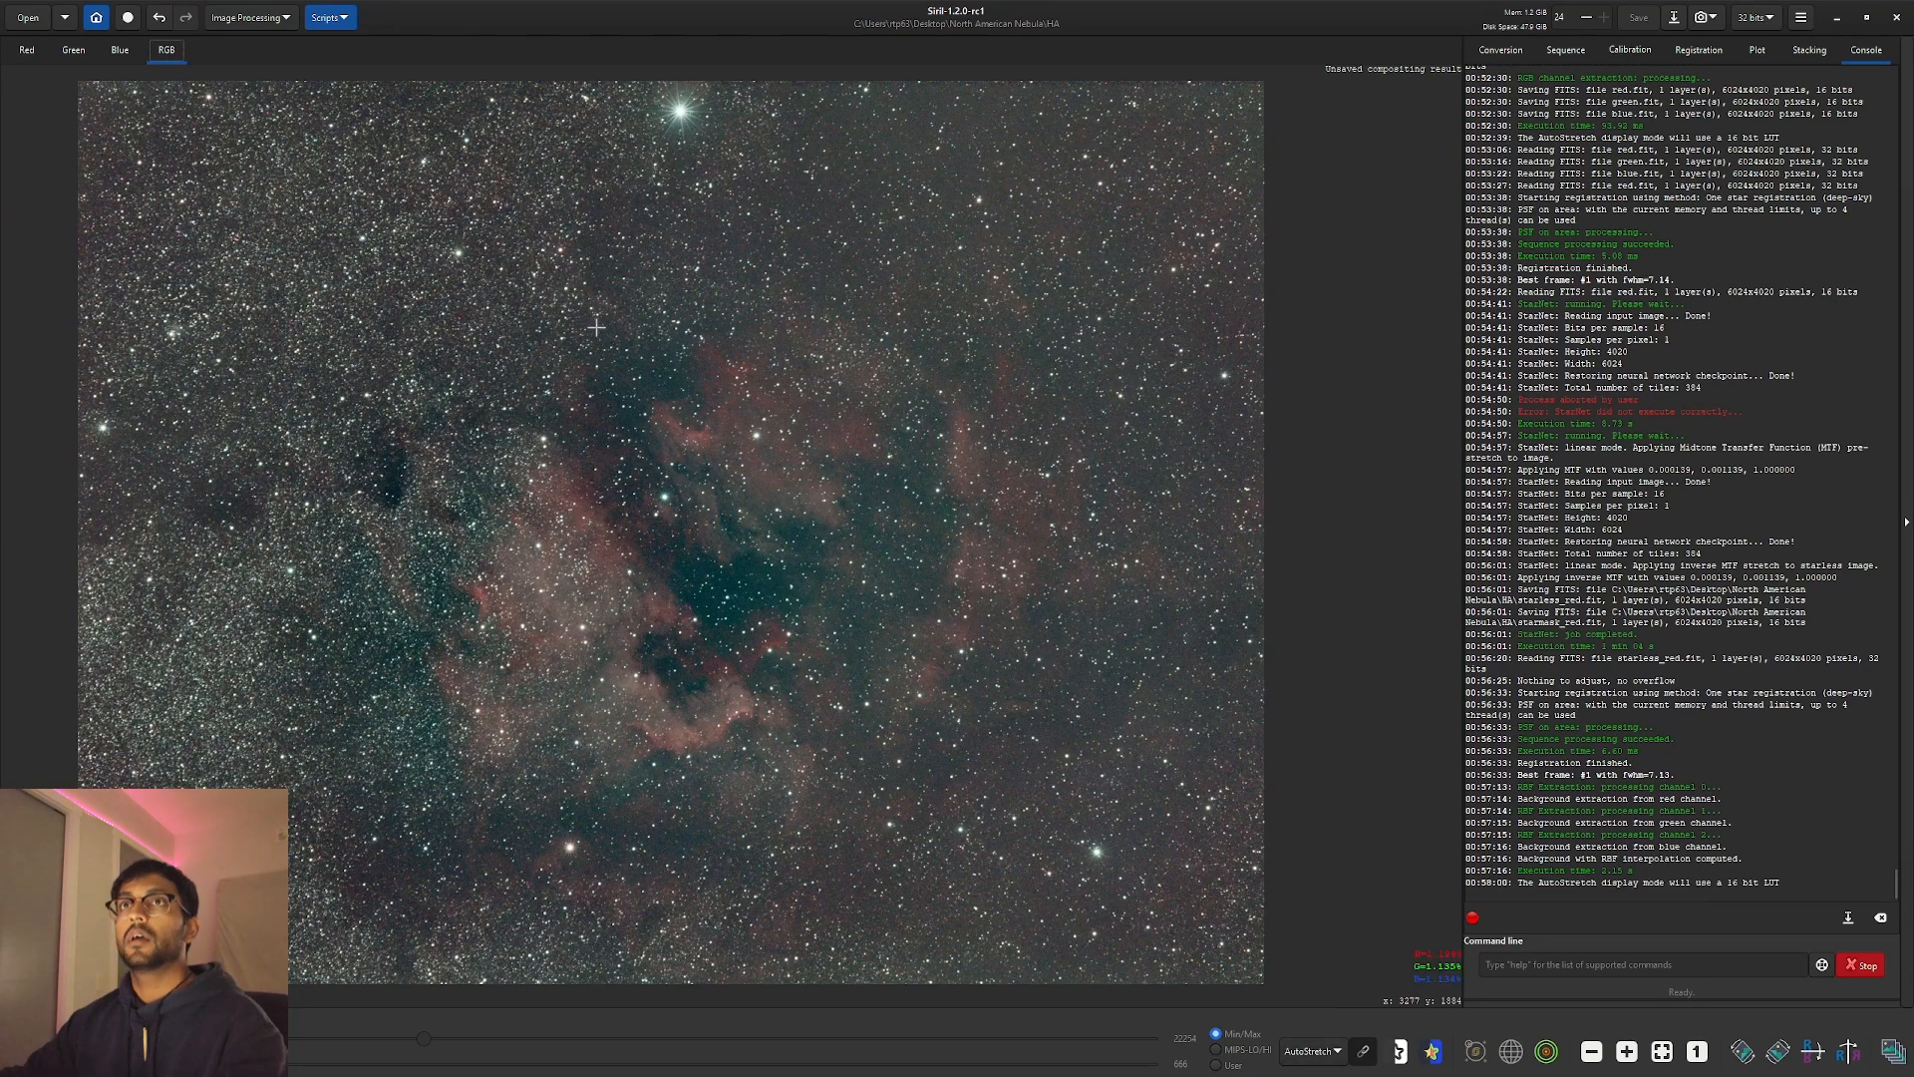
left_click(264, 18)
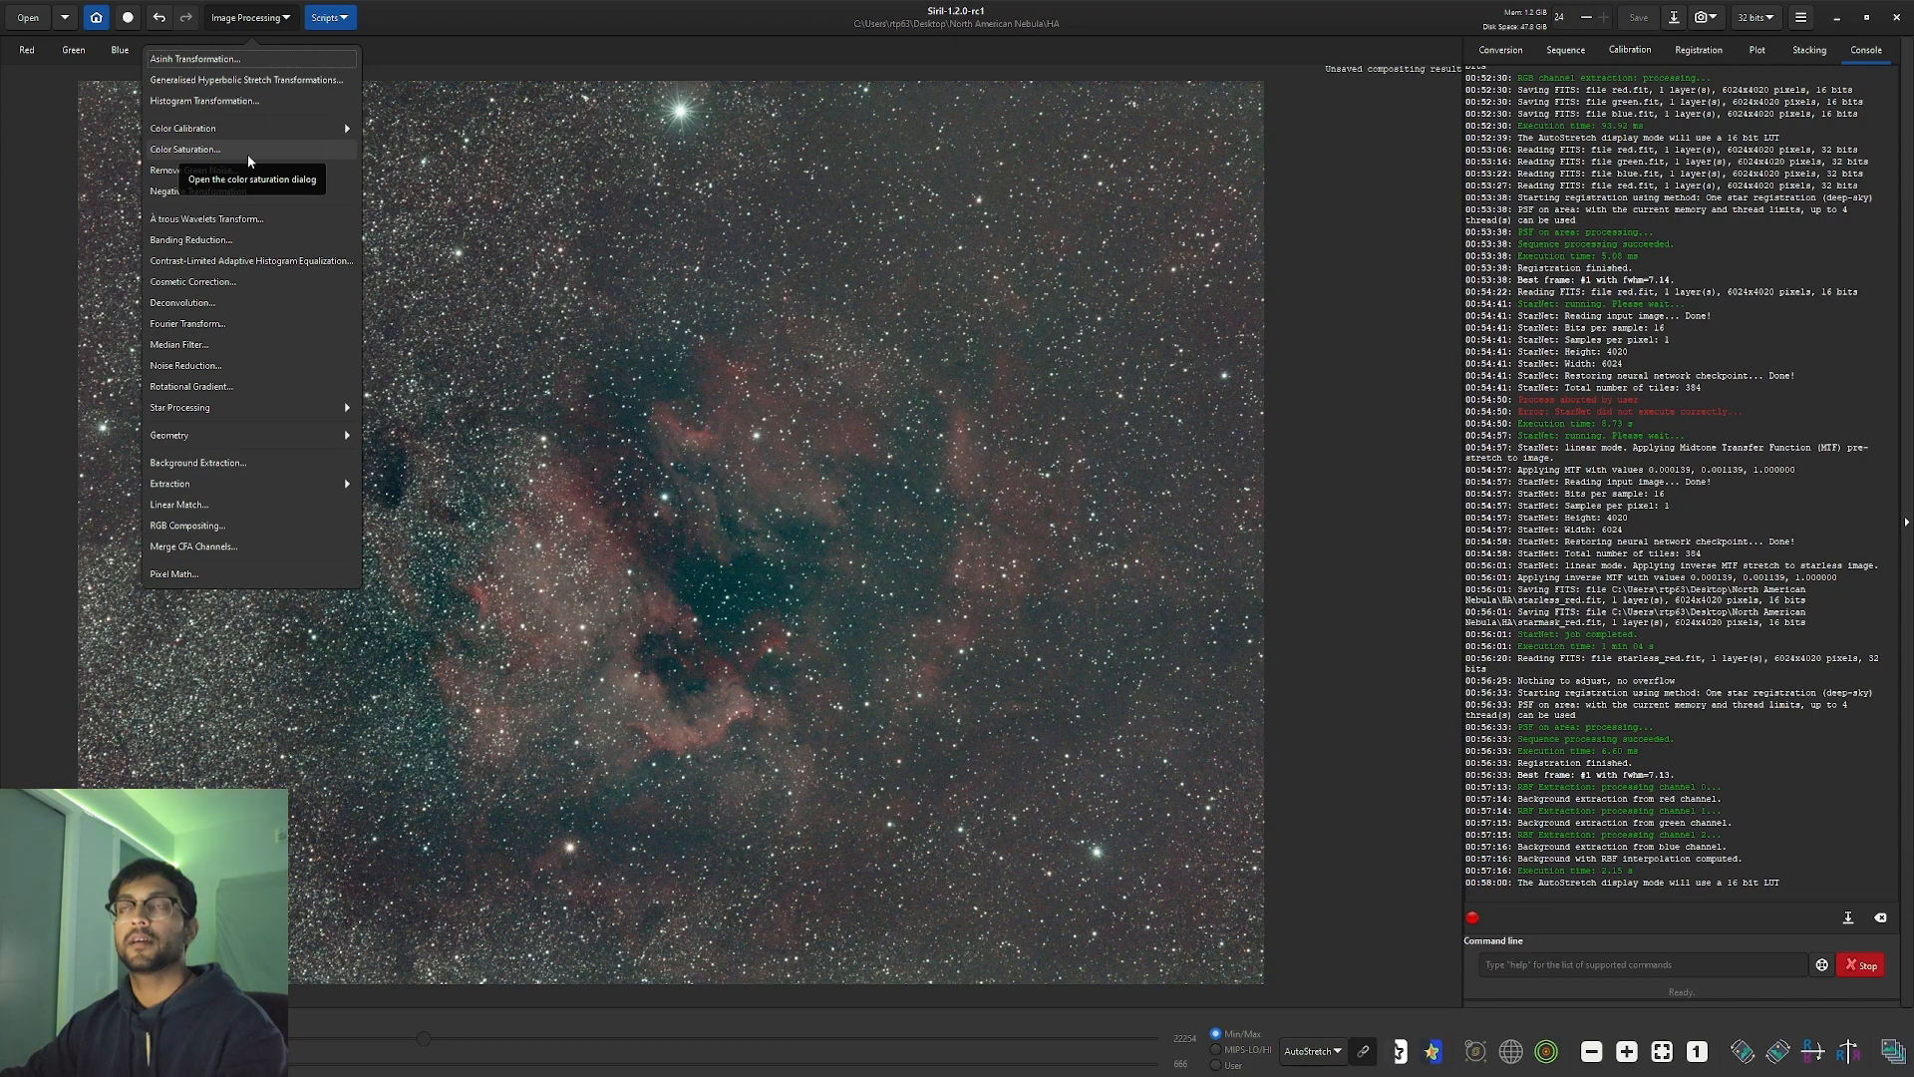
Run Photometric Color Calibration using NGC 7000 as the target object.
left_click(262, 135)
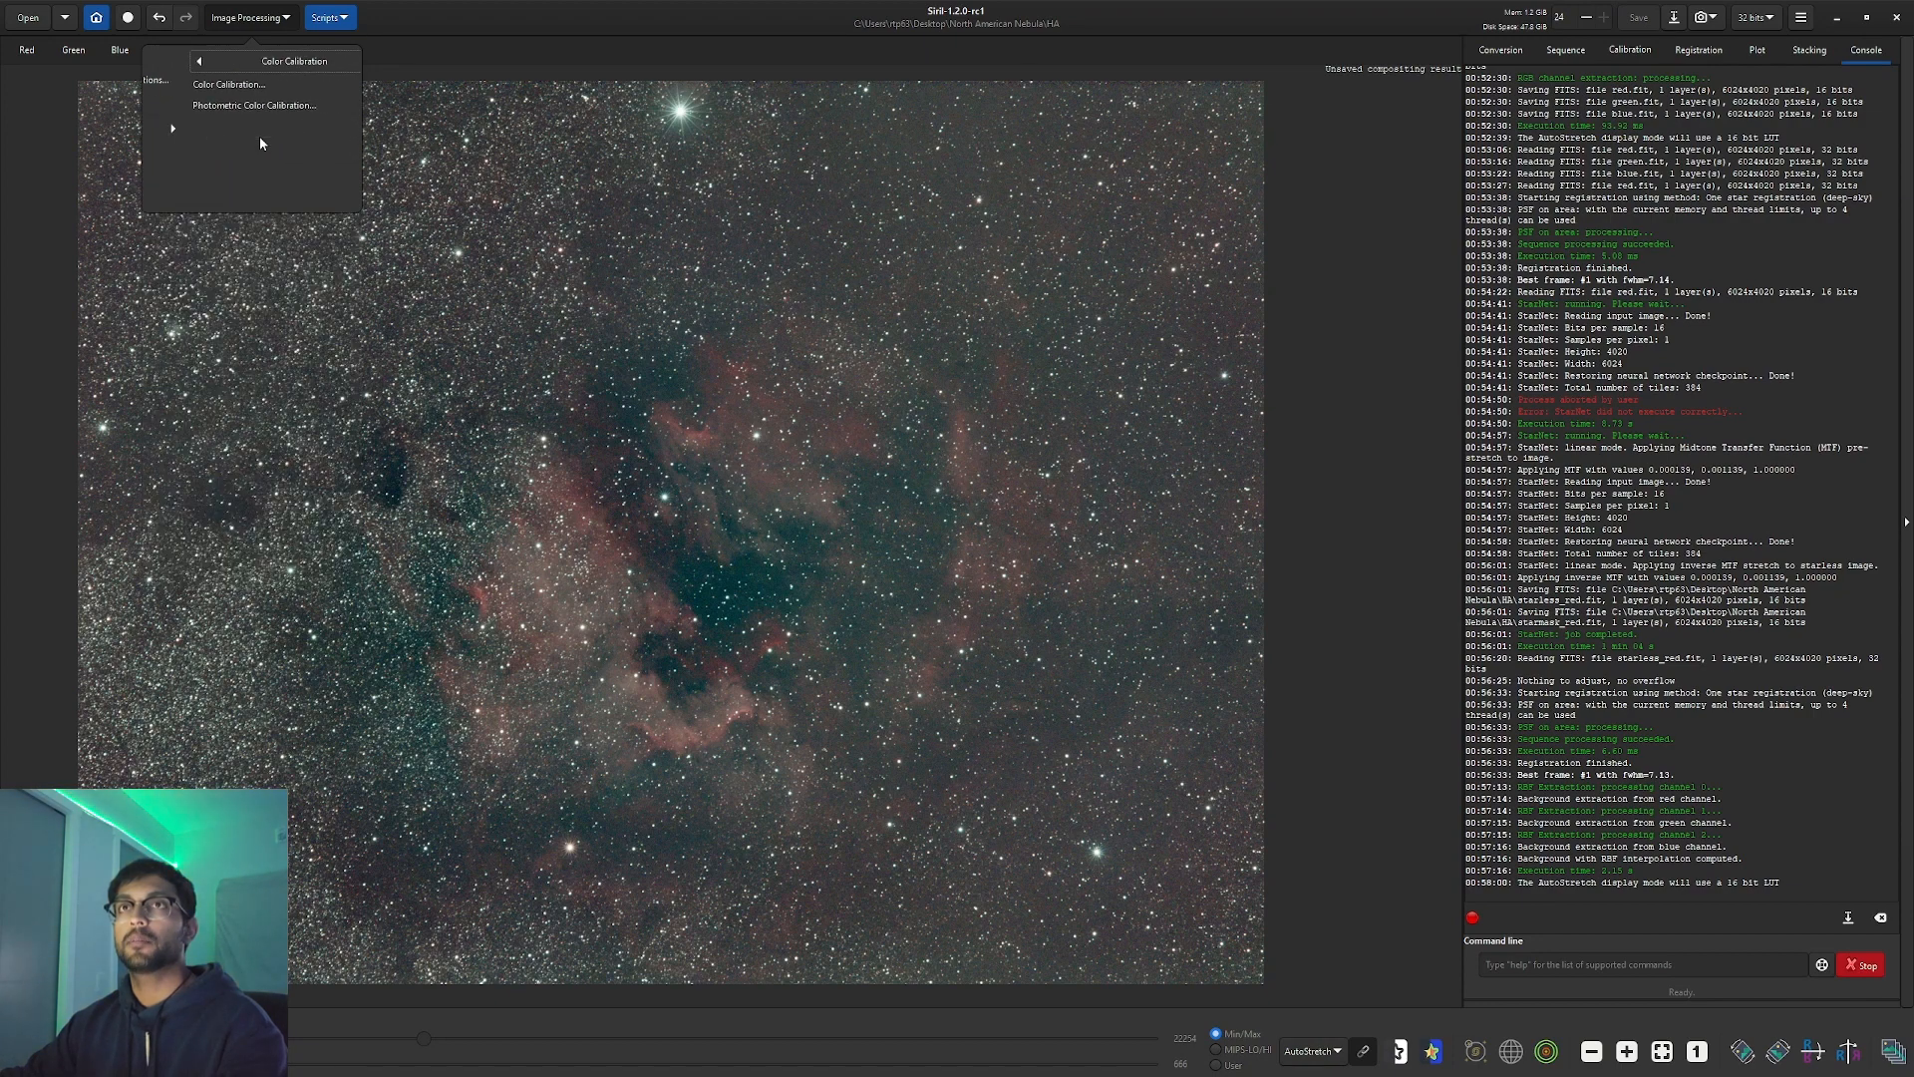
left_click(309, 108)
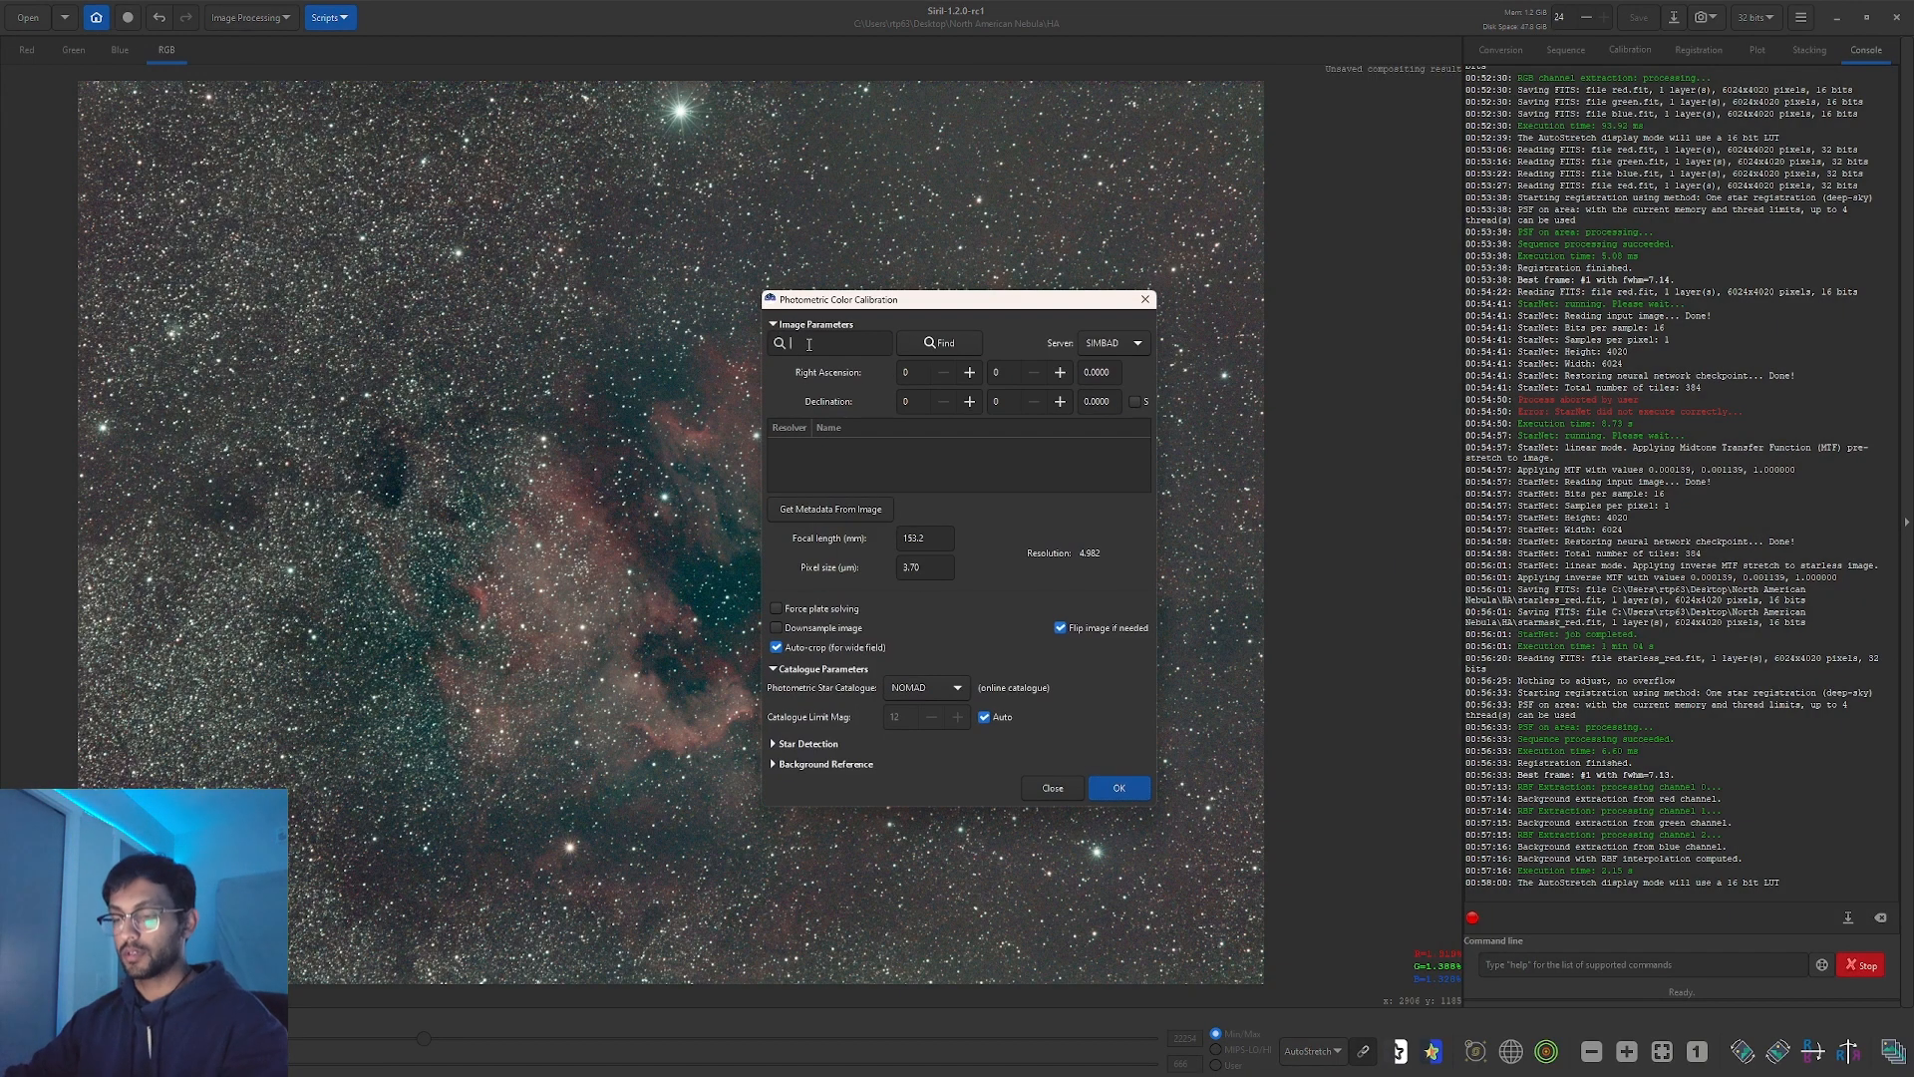
type("ngc 7000")
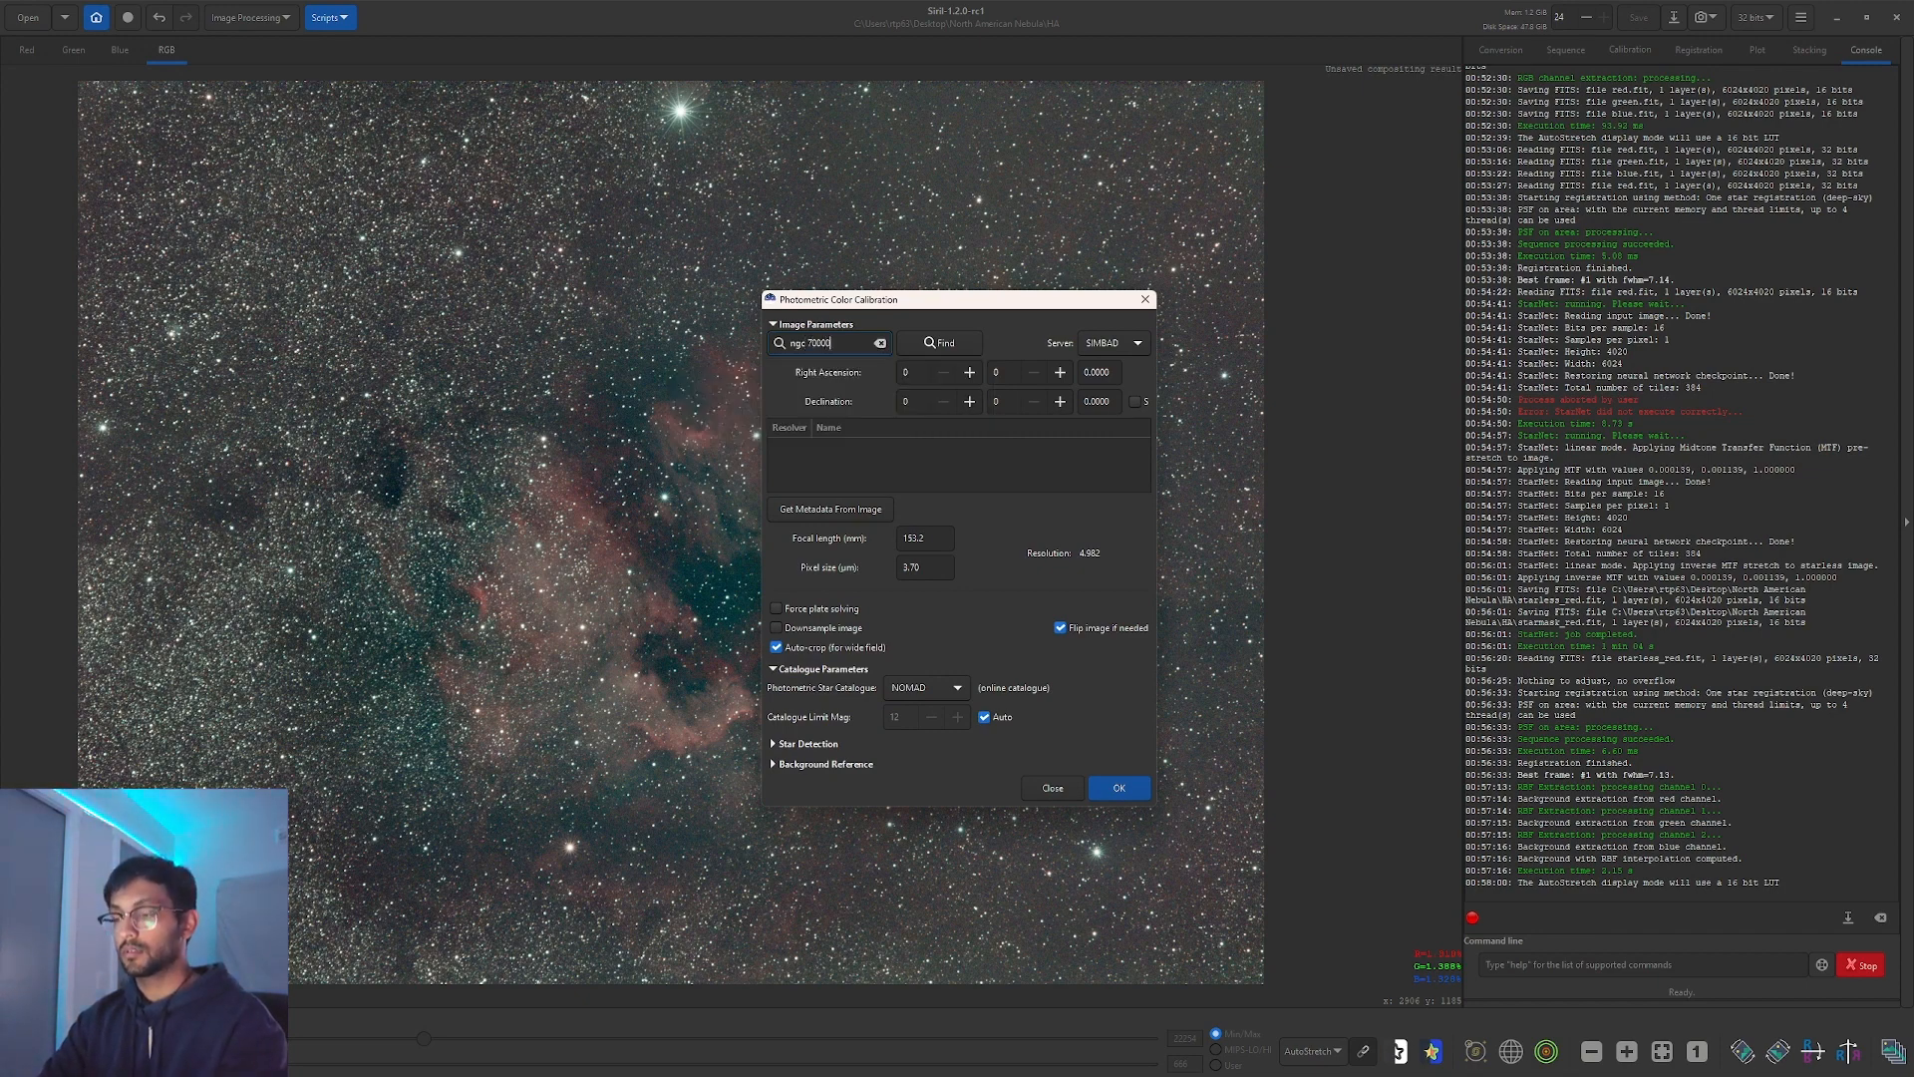
type("0")
key("BackSpace")
key("Return")
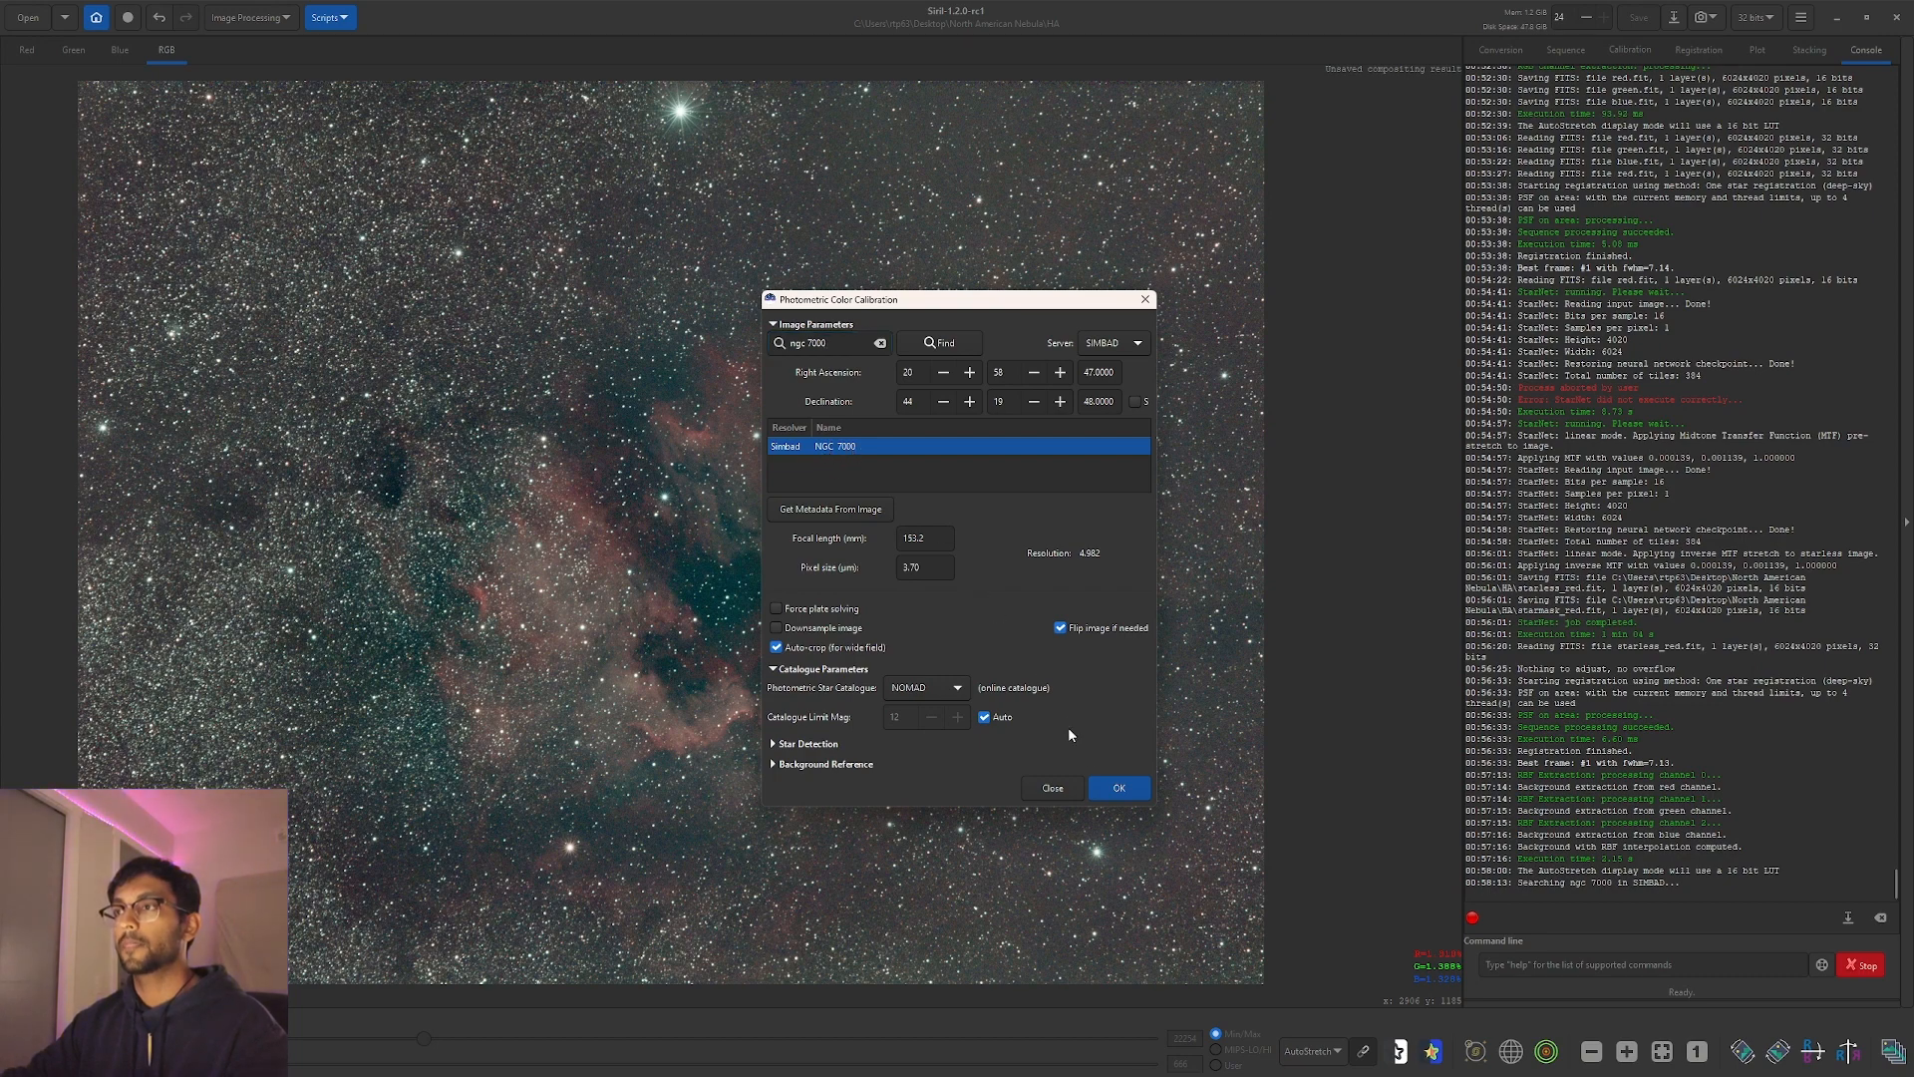
left_click(1117, 789)
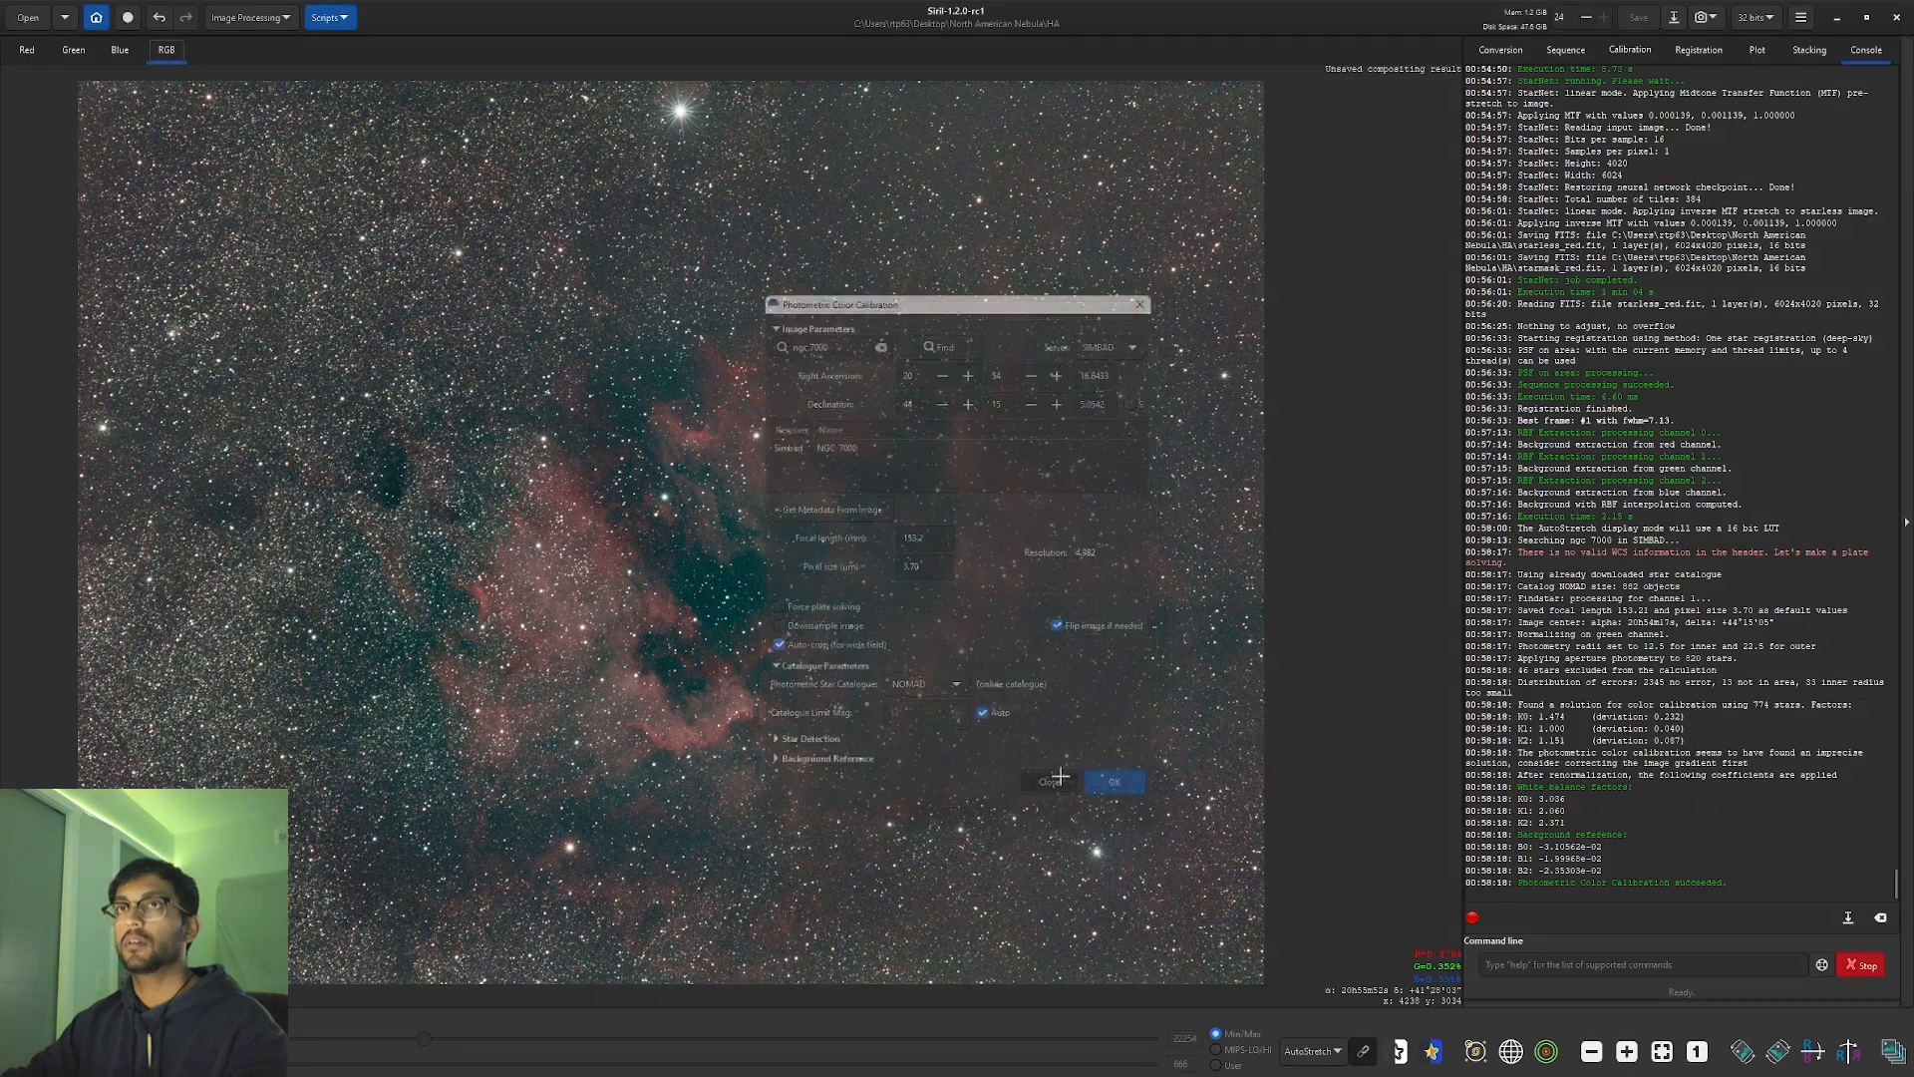
left_click(1053, 788)
left_click(244, 19)
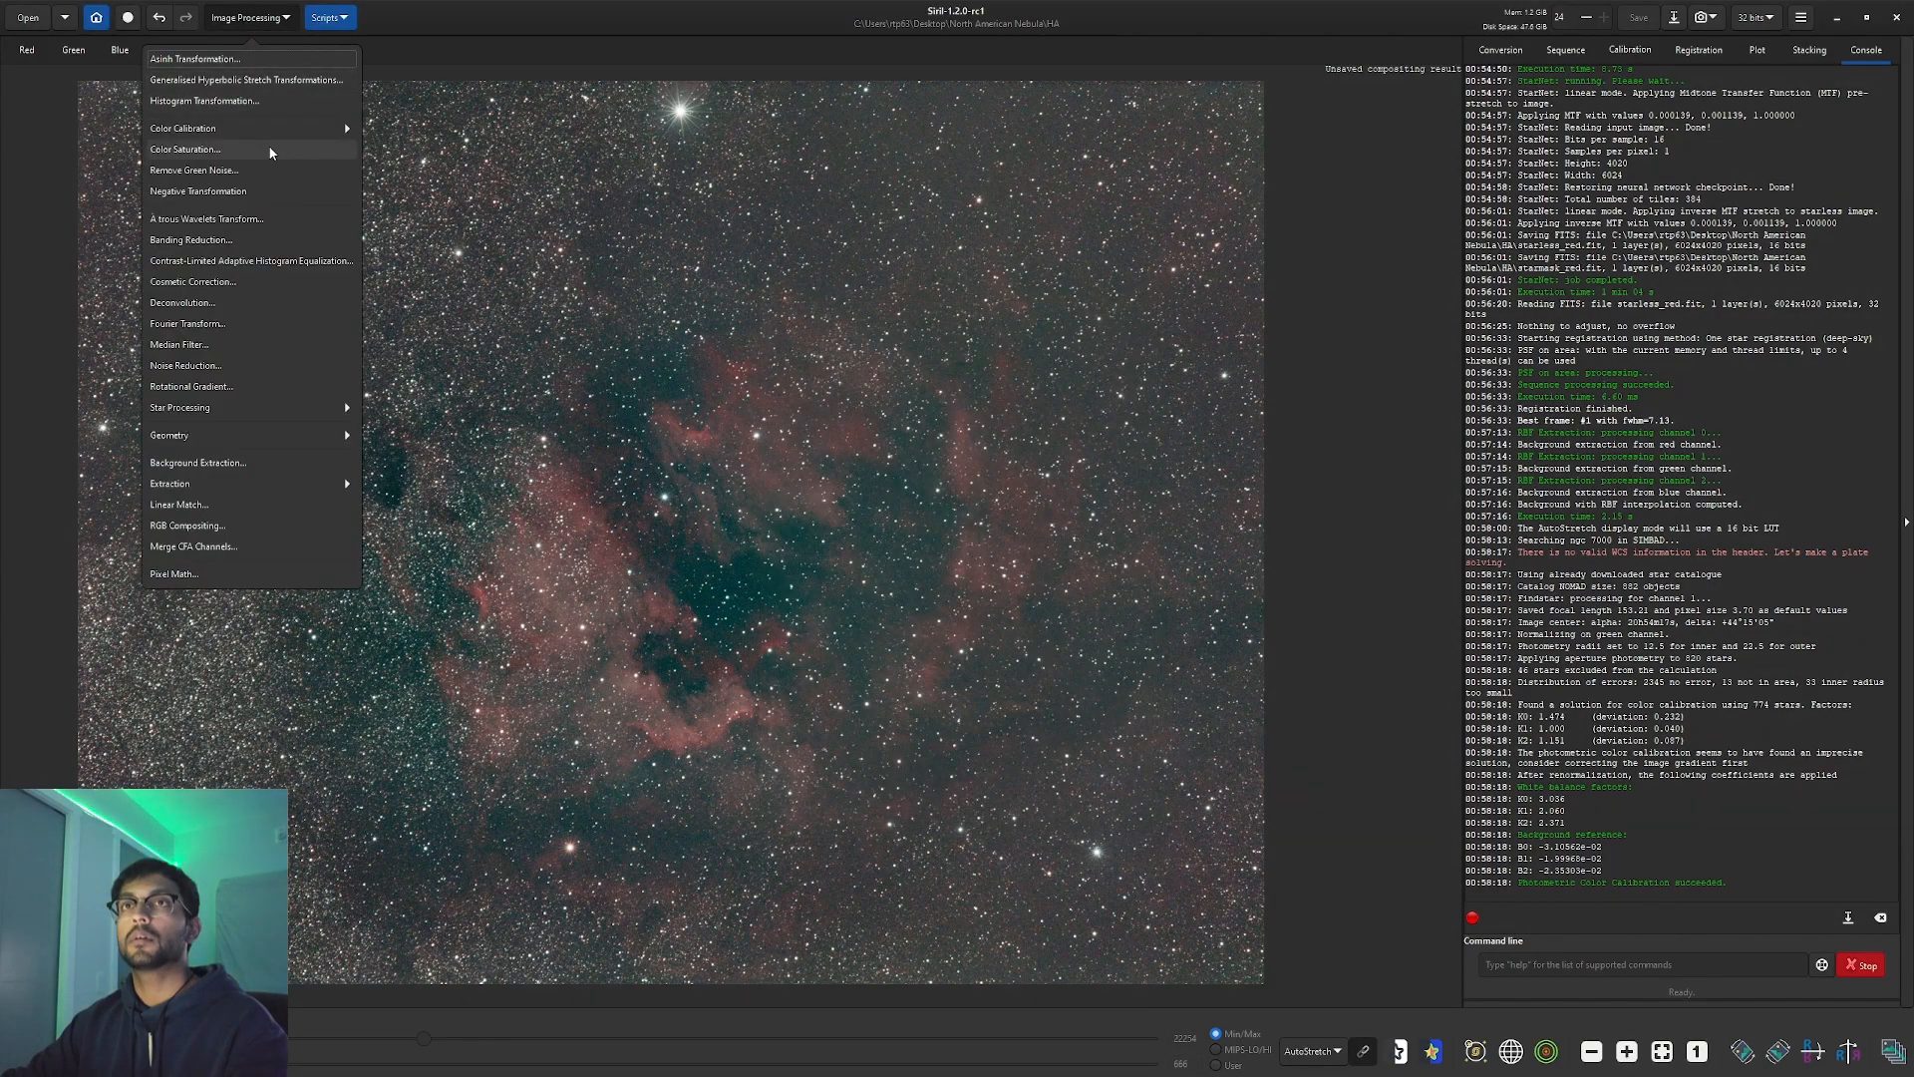
Apply Remove Green Noise to clear the green cast.
left_click(269, 170)
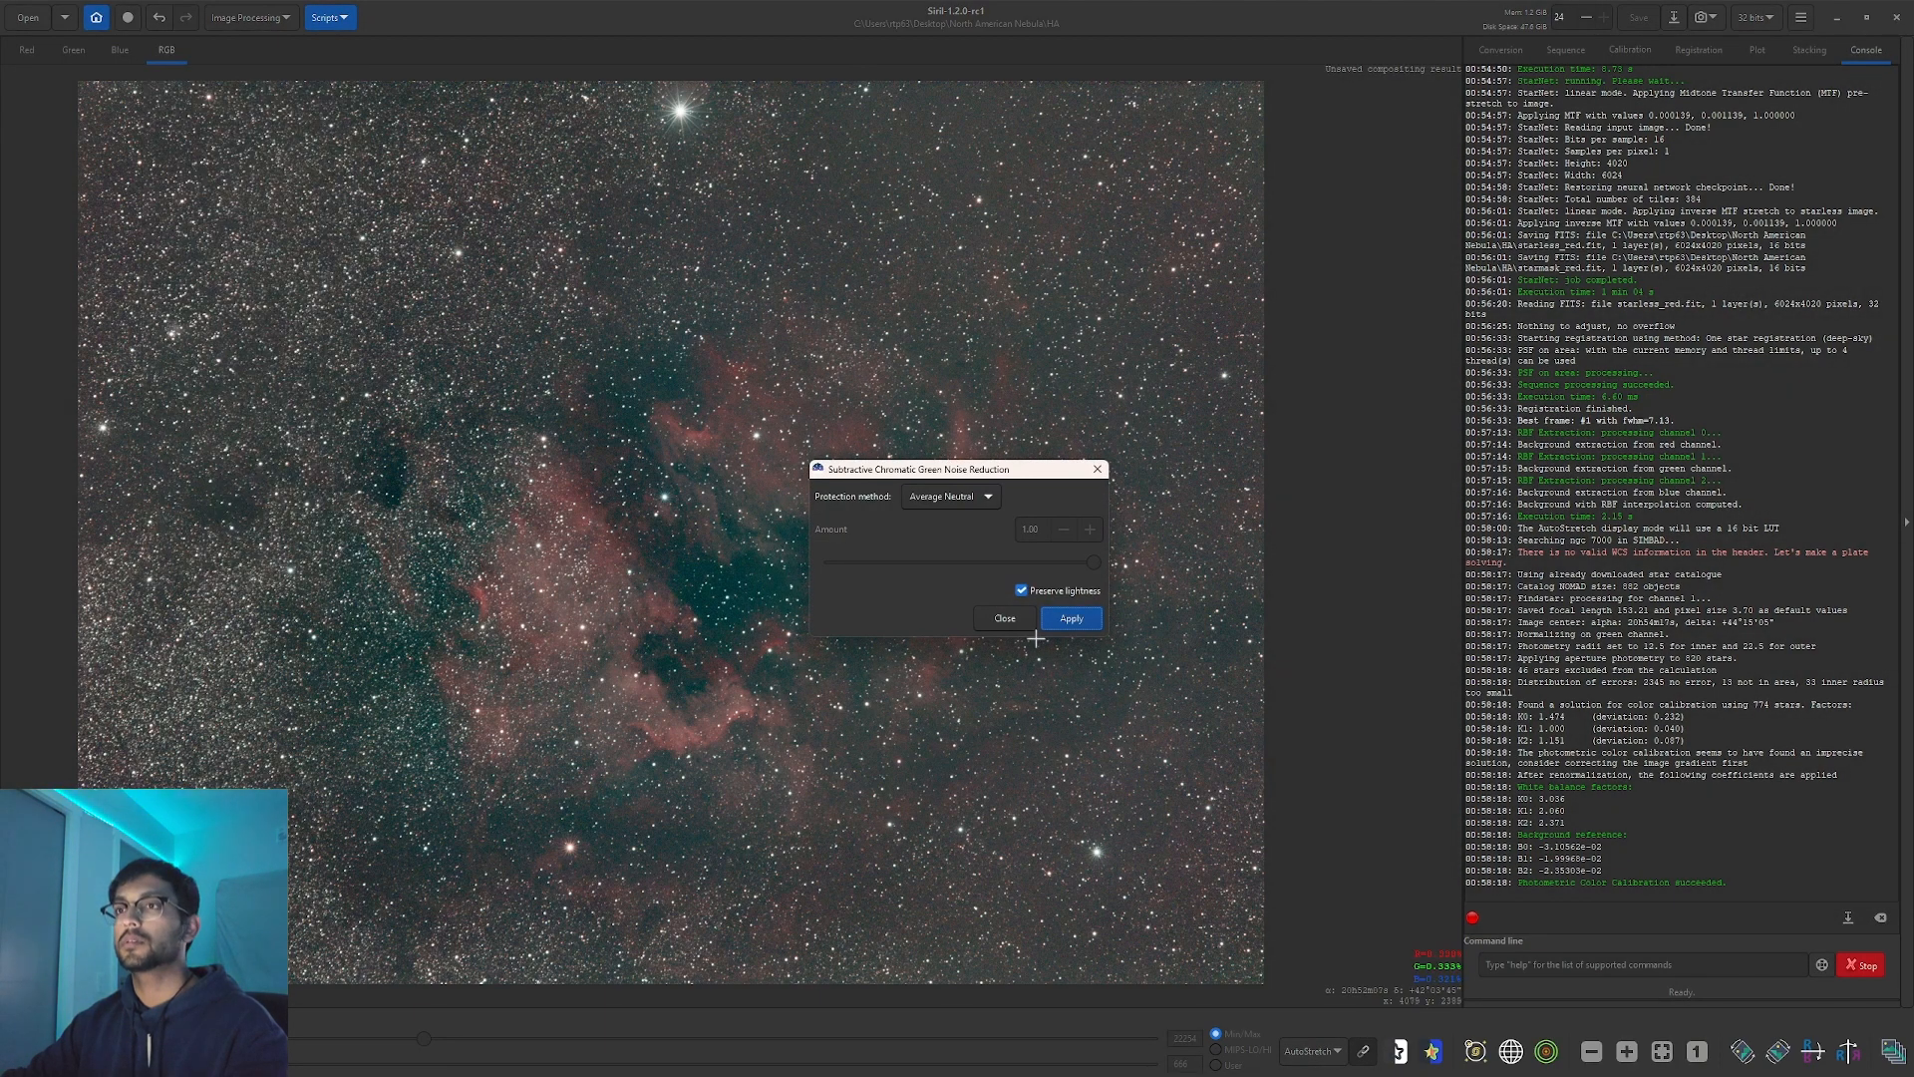
left_click(1071, 620)
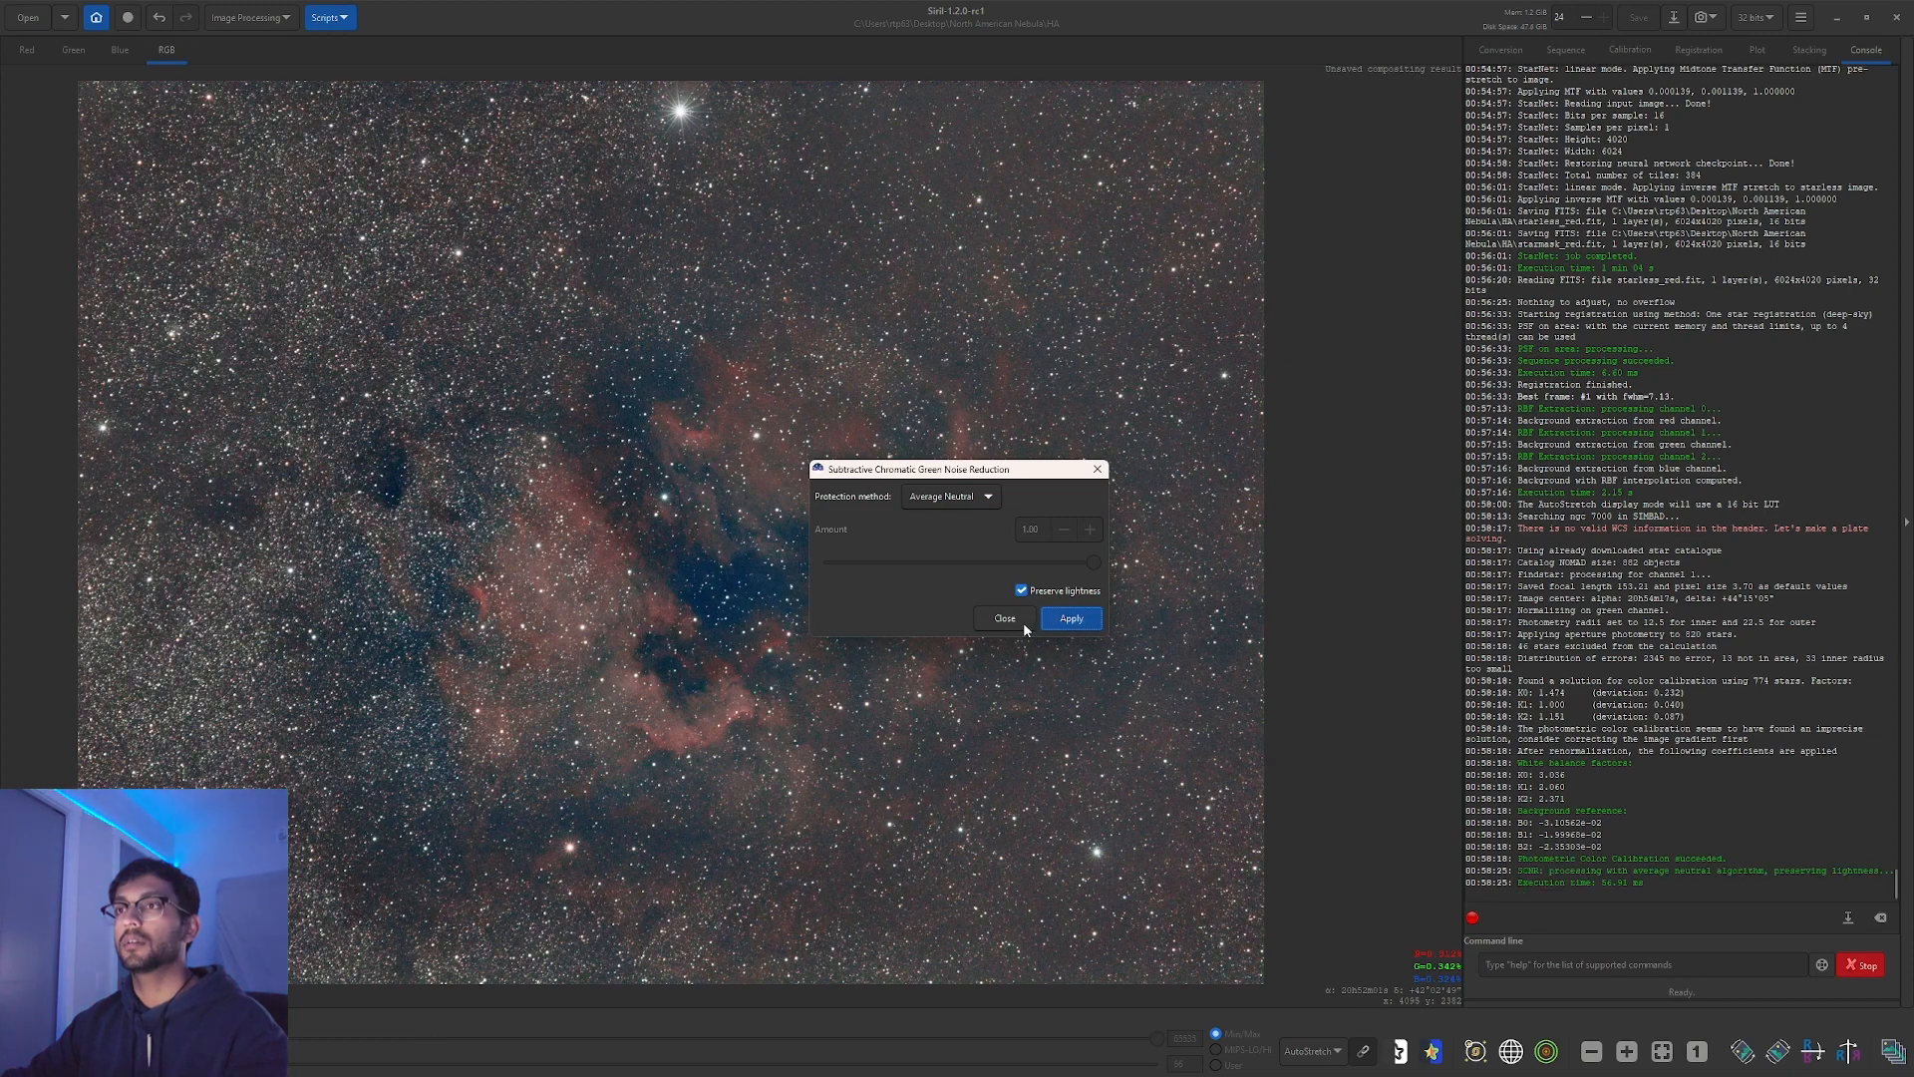
left_click(1023, 622)
left_click(239, 18)
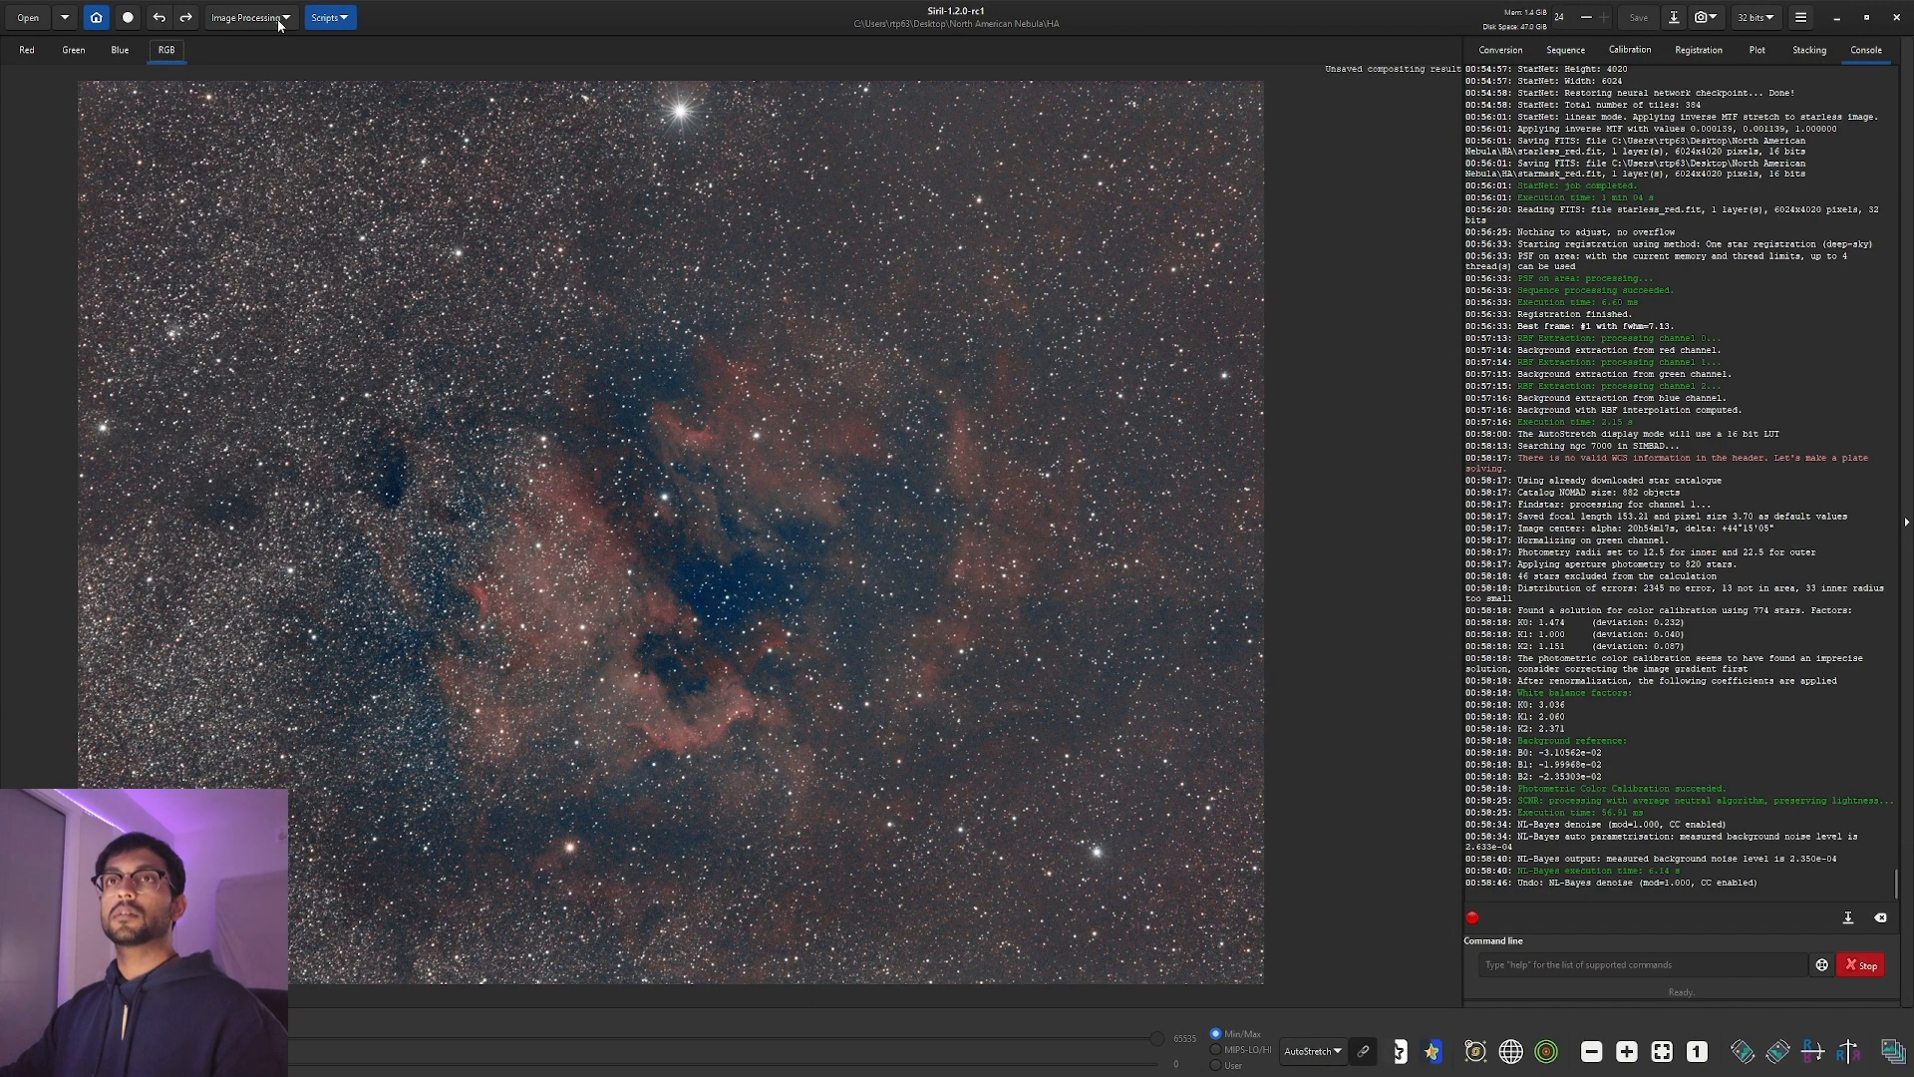
Apply Cosmetic Correction to fix the hot and cold pixels.
left_click(280, 22)
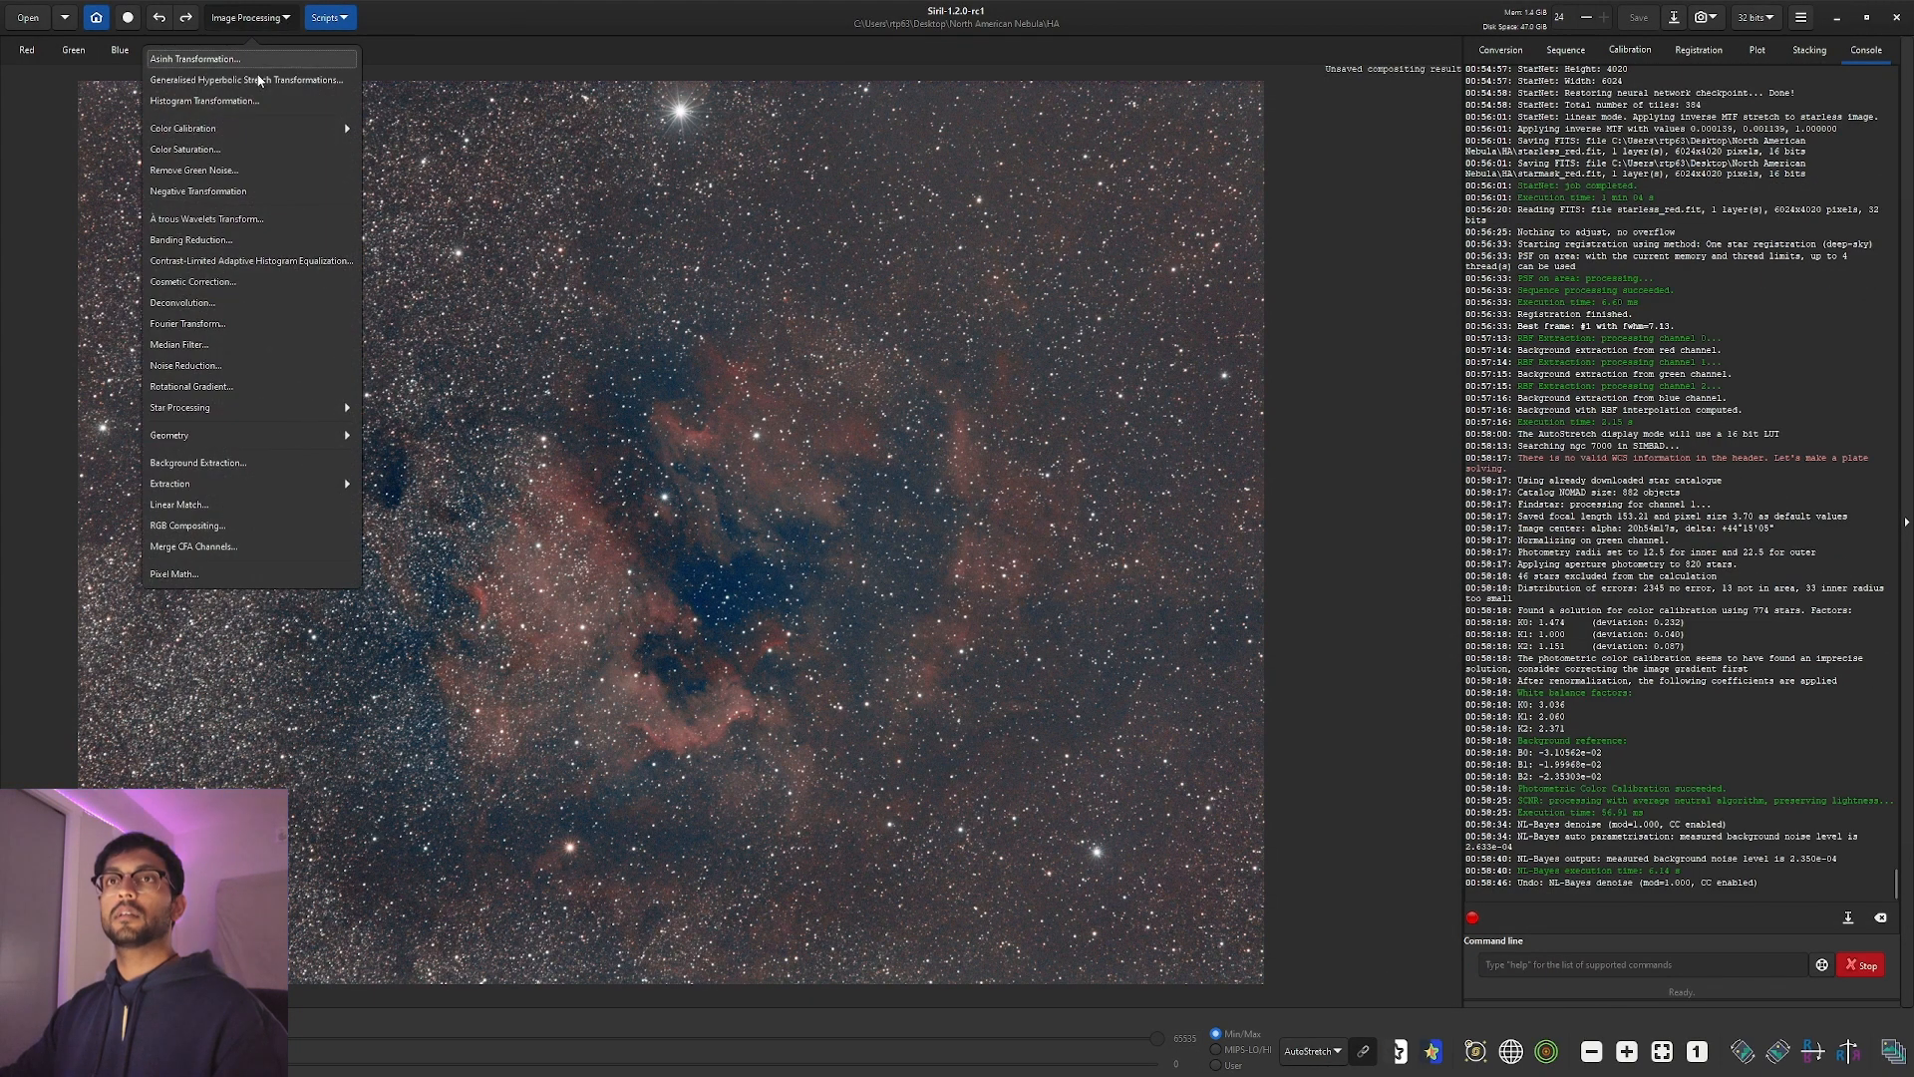
left_click(245, 283)
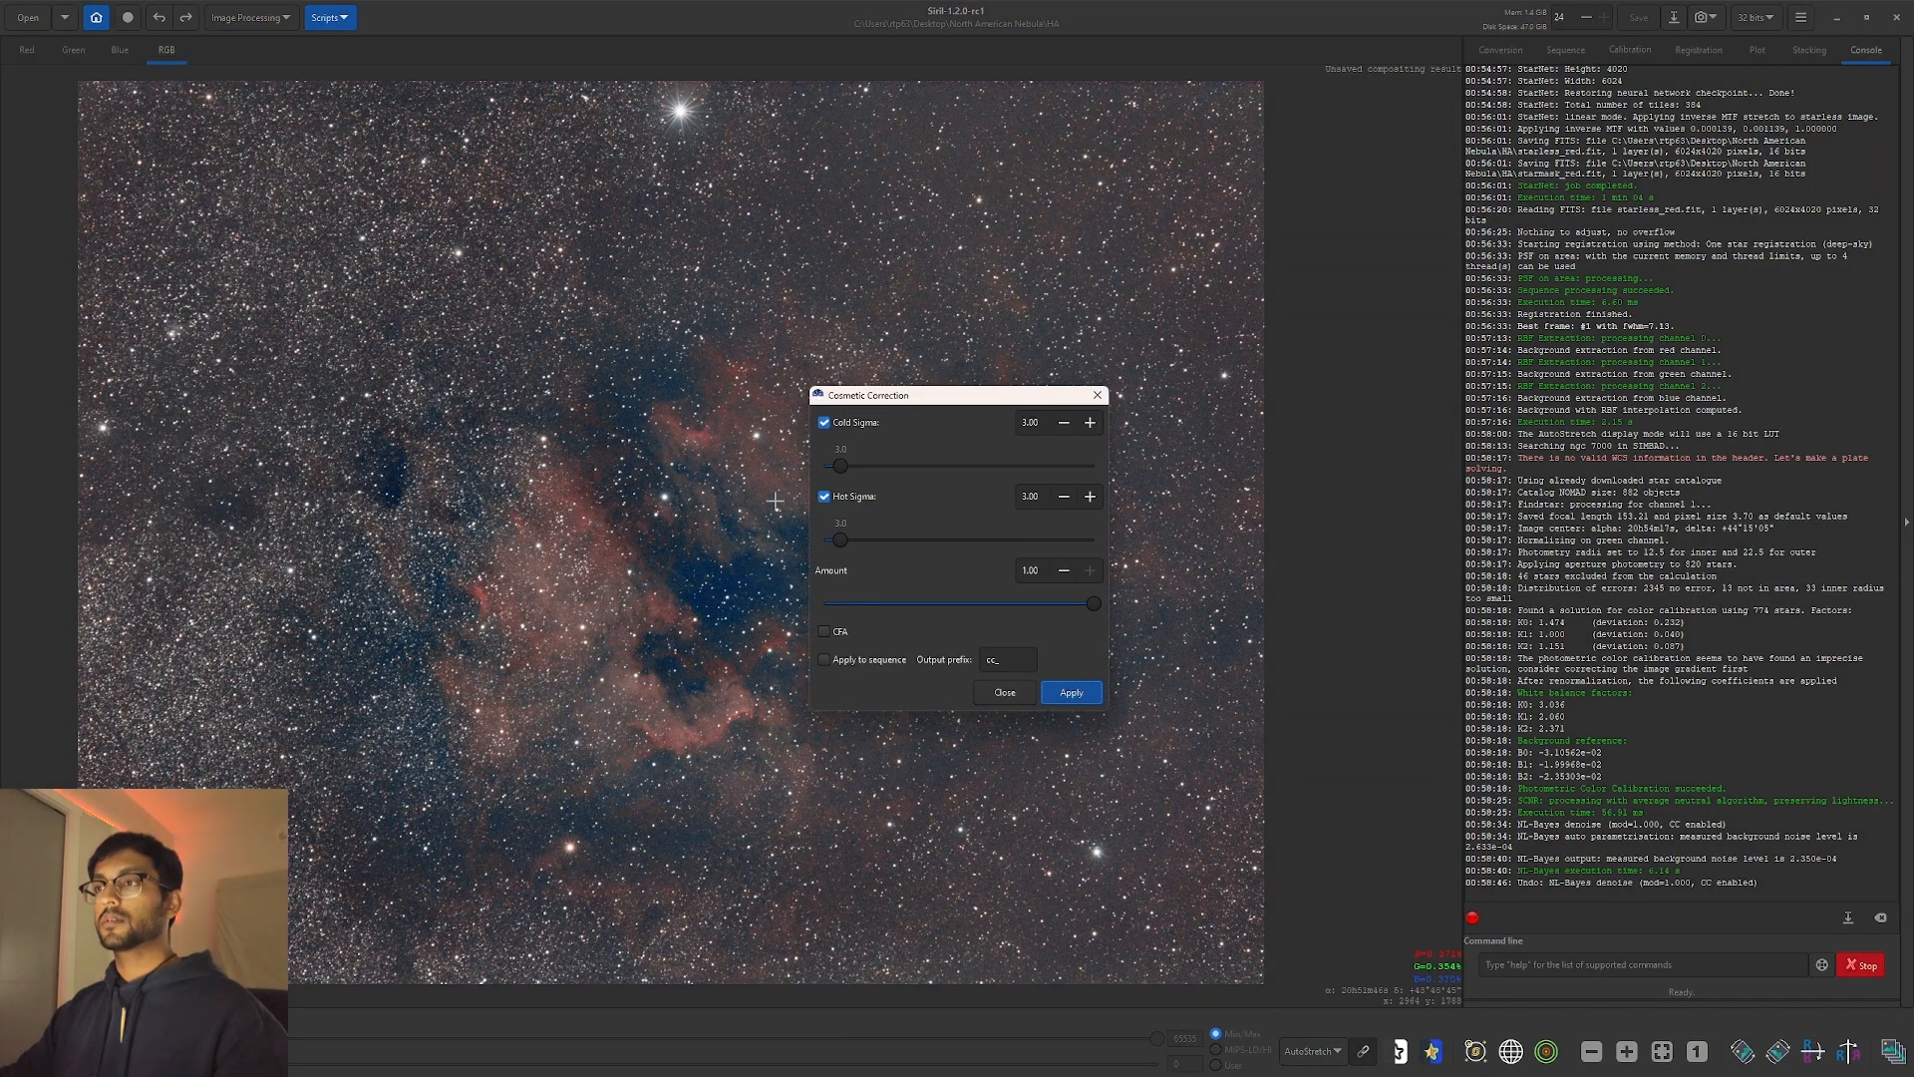
left_click(1047, 692)
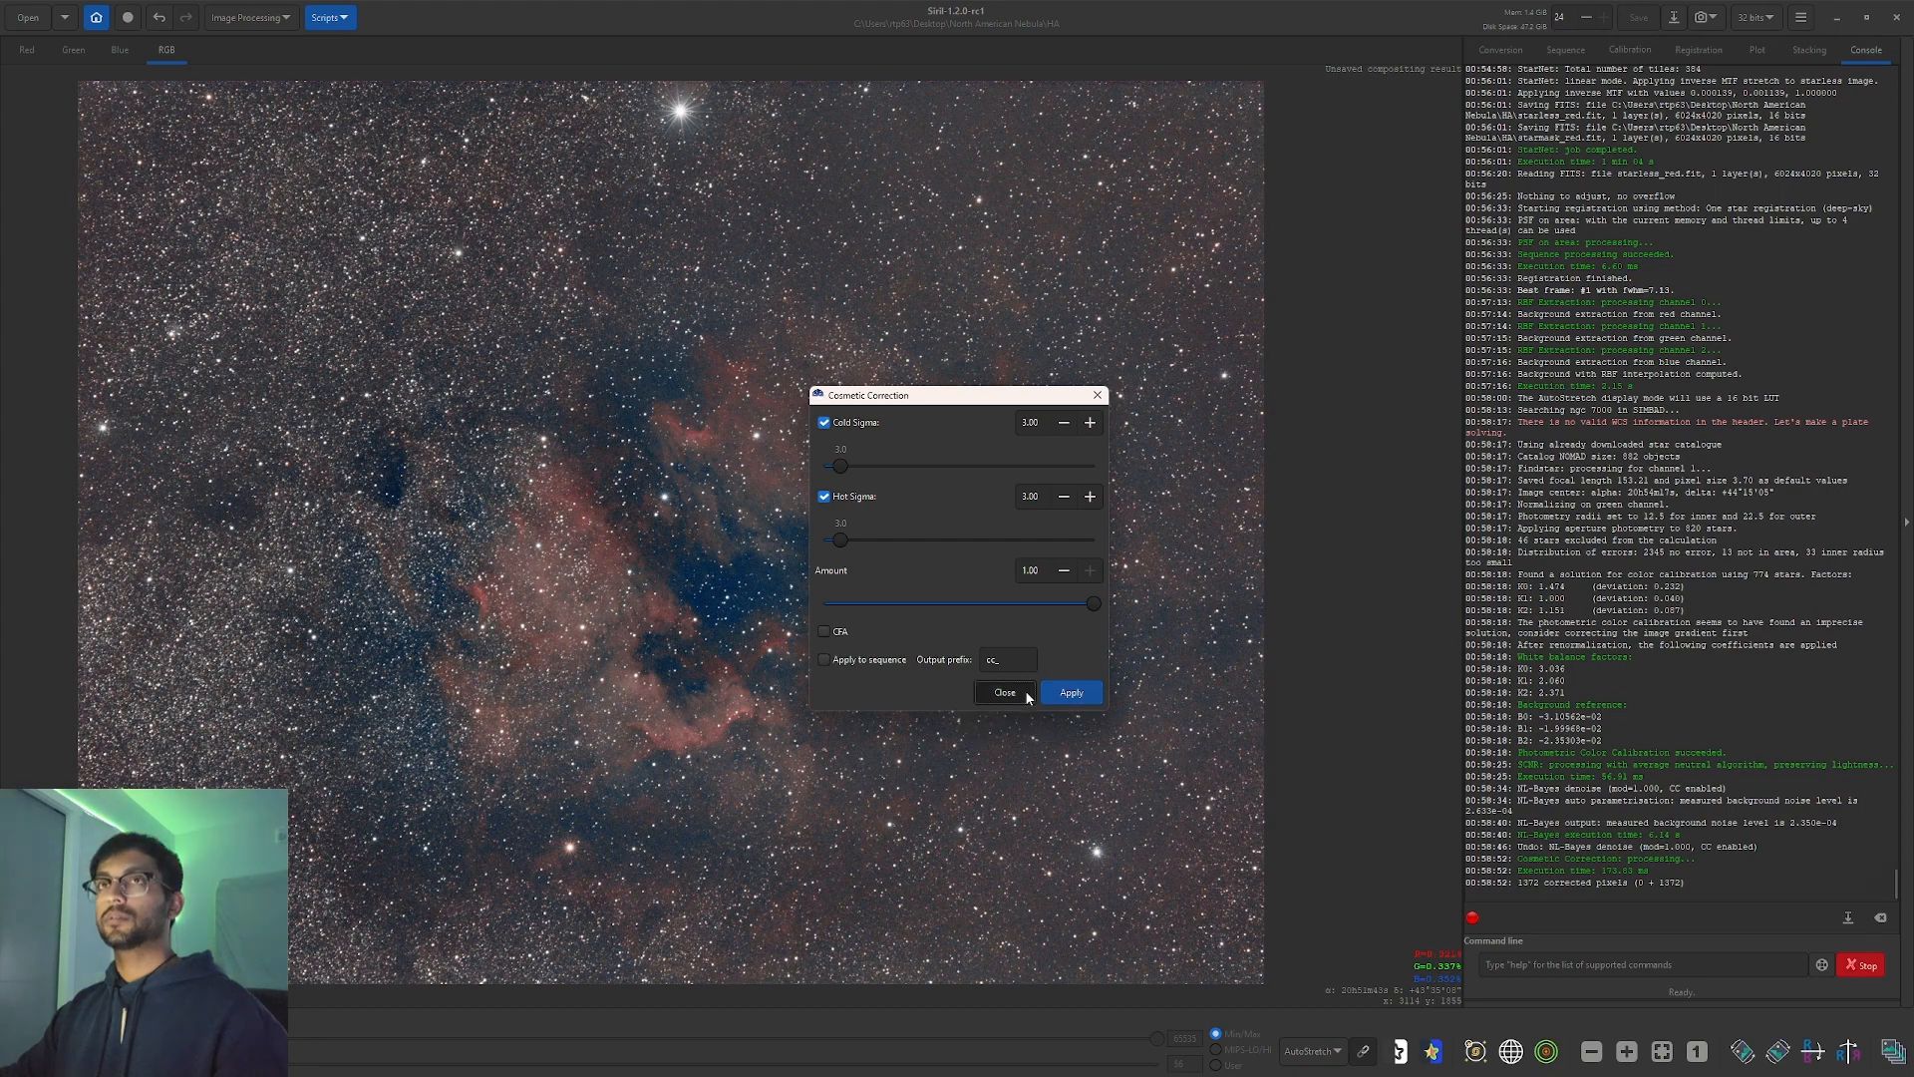
left_click(1026, 693)
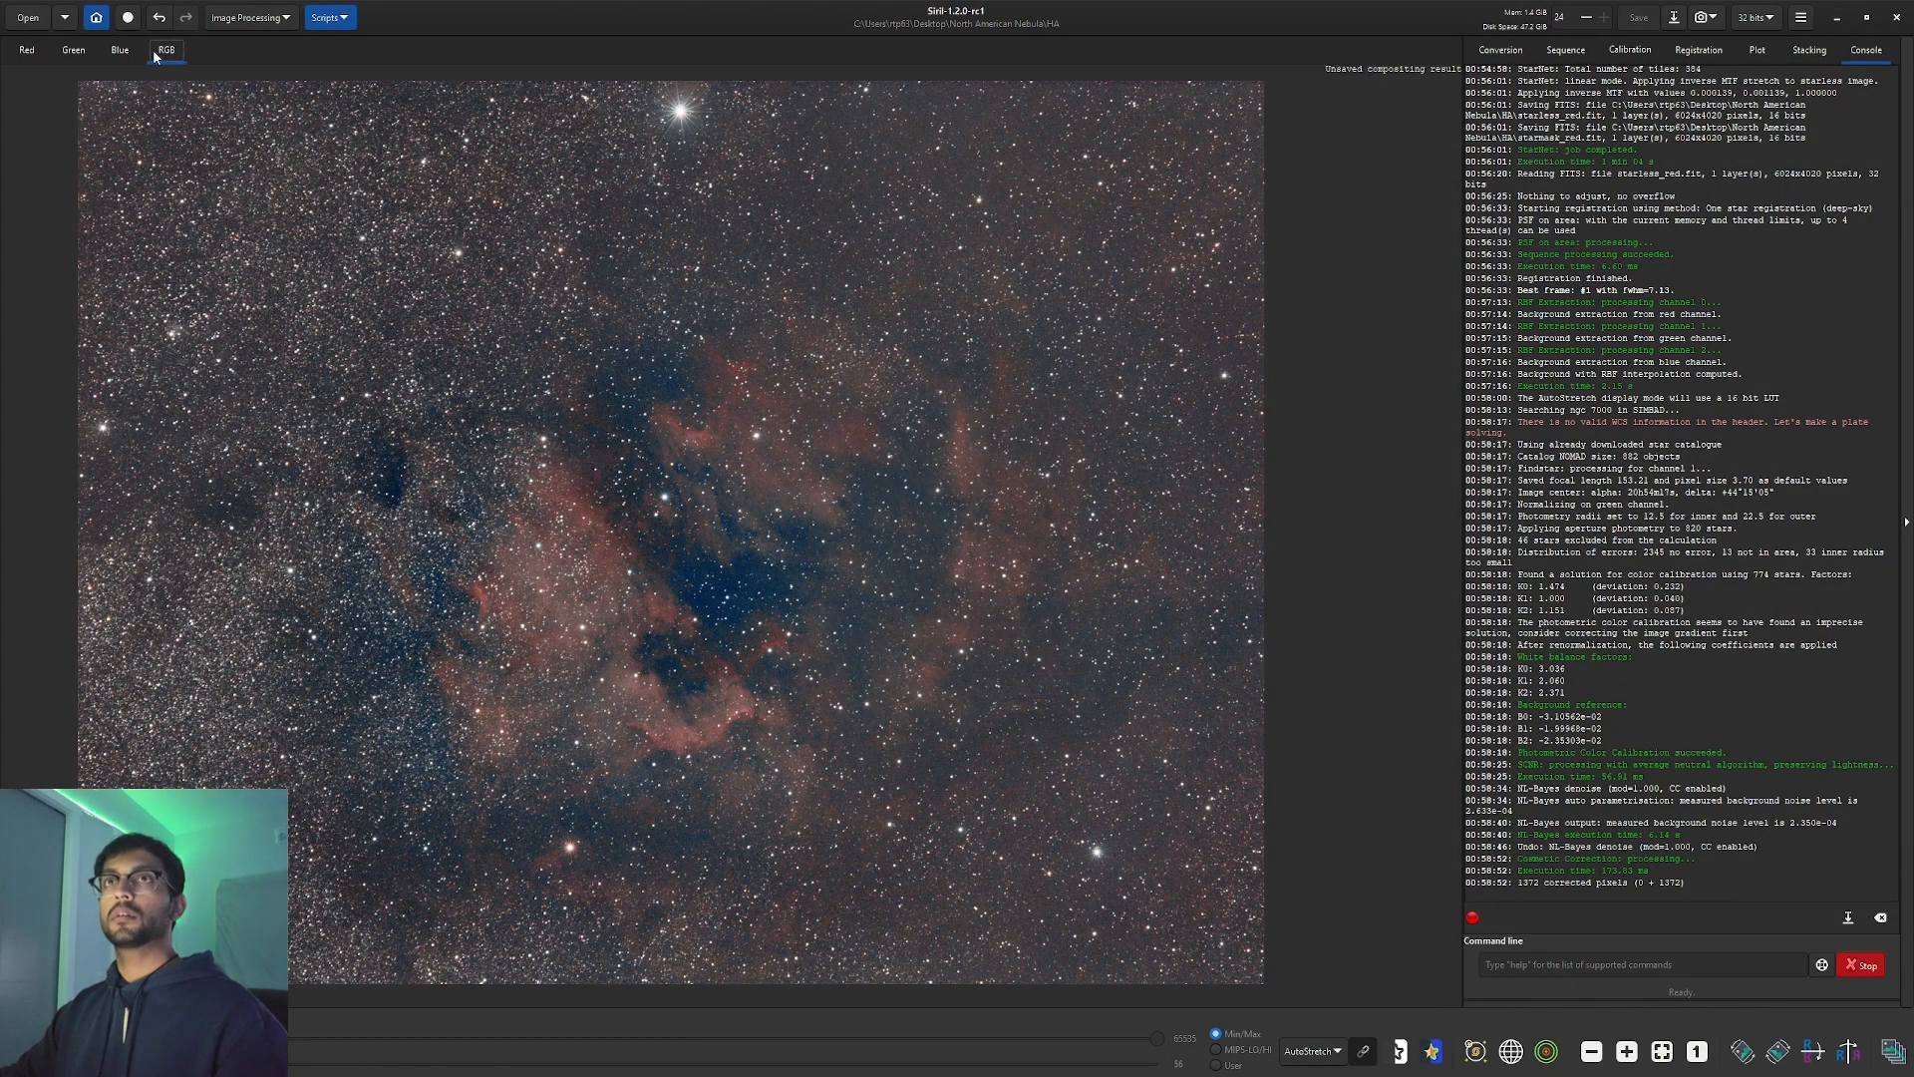
left_click(240, 27)
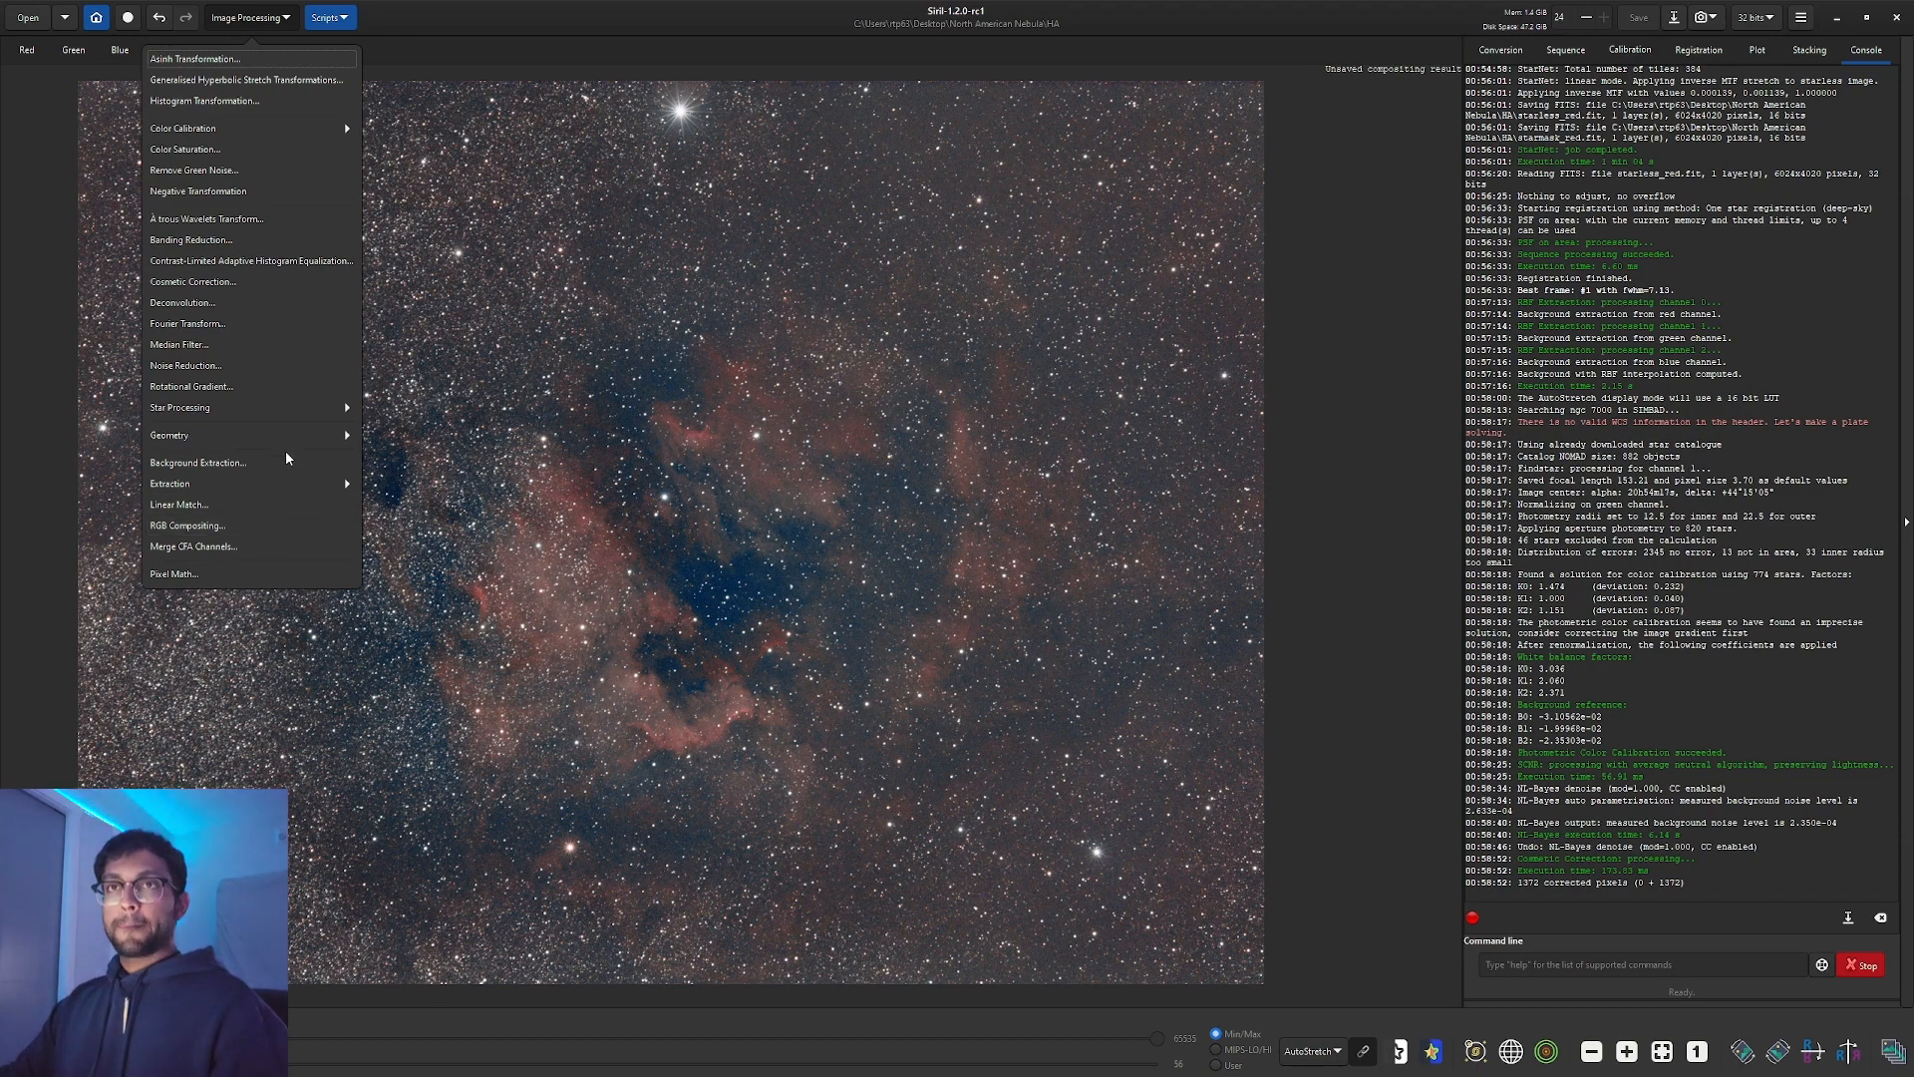
Execute StarNet Star Removal to create starless and starmask images.
left_click(305, 409)
left_click(241, 84)
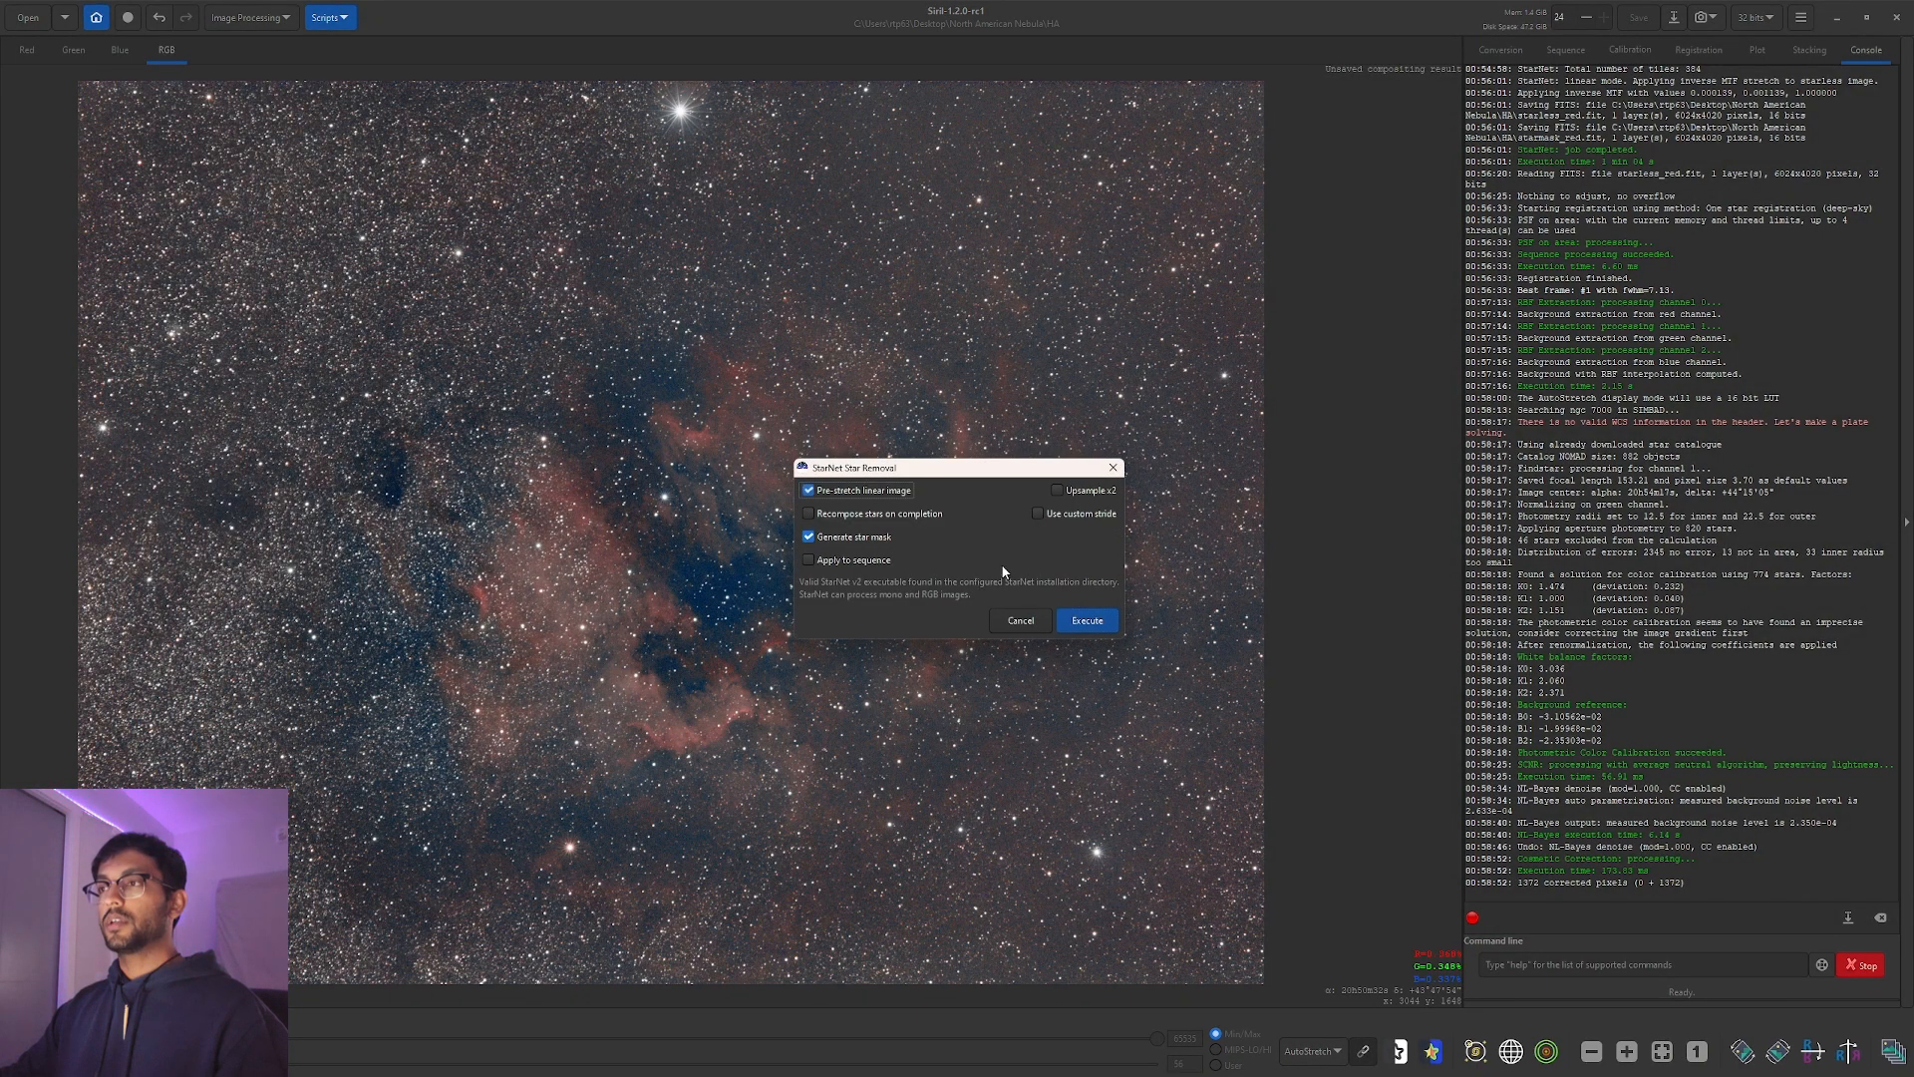
left_click(1065, 612)
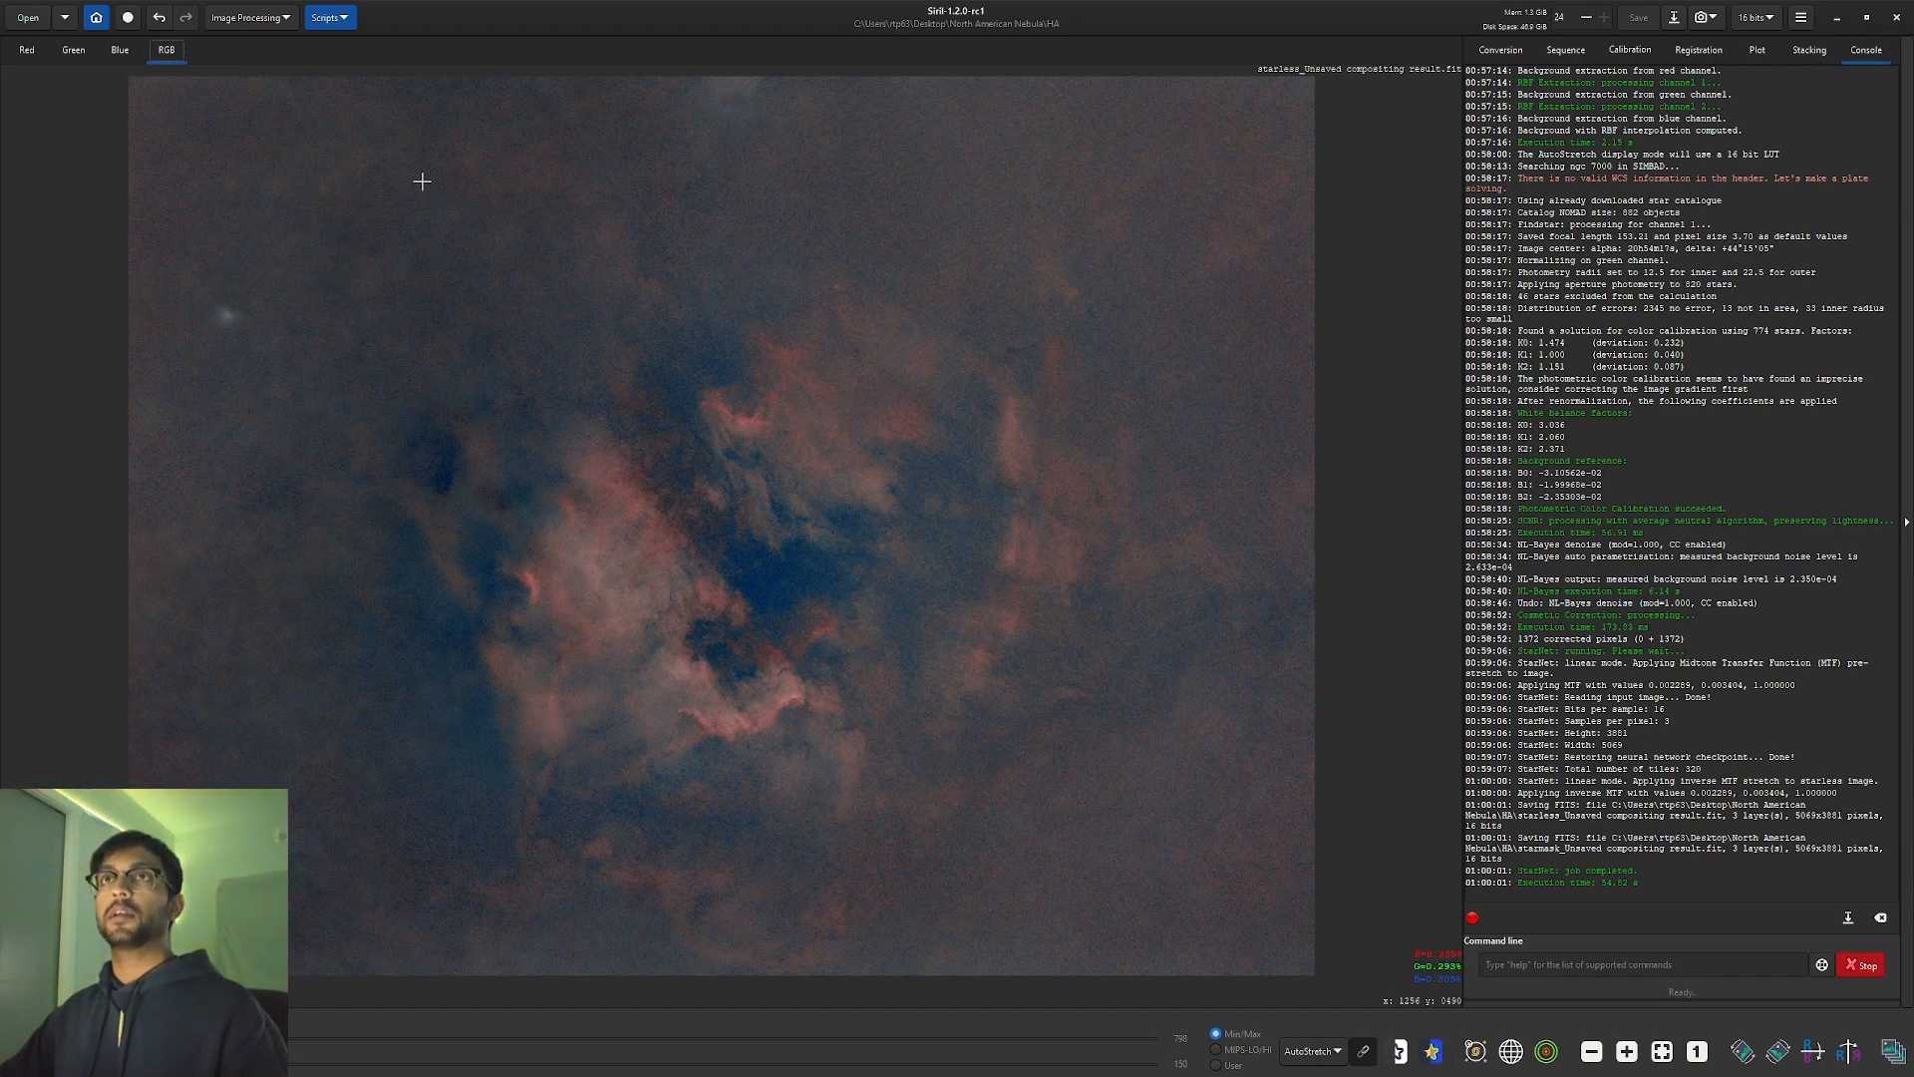
left_click(275, 30)
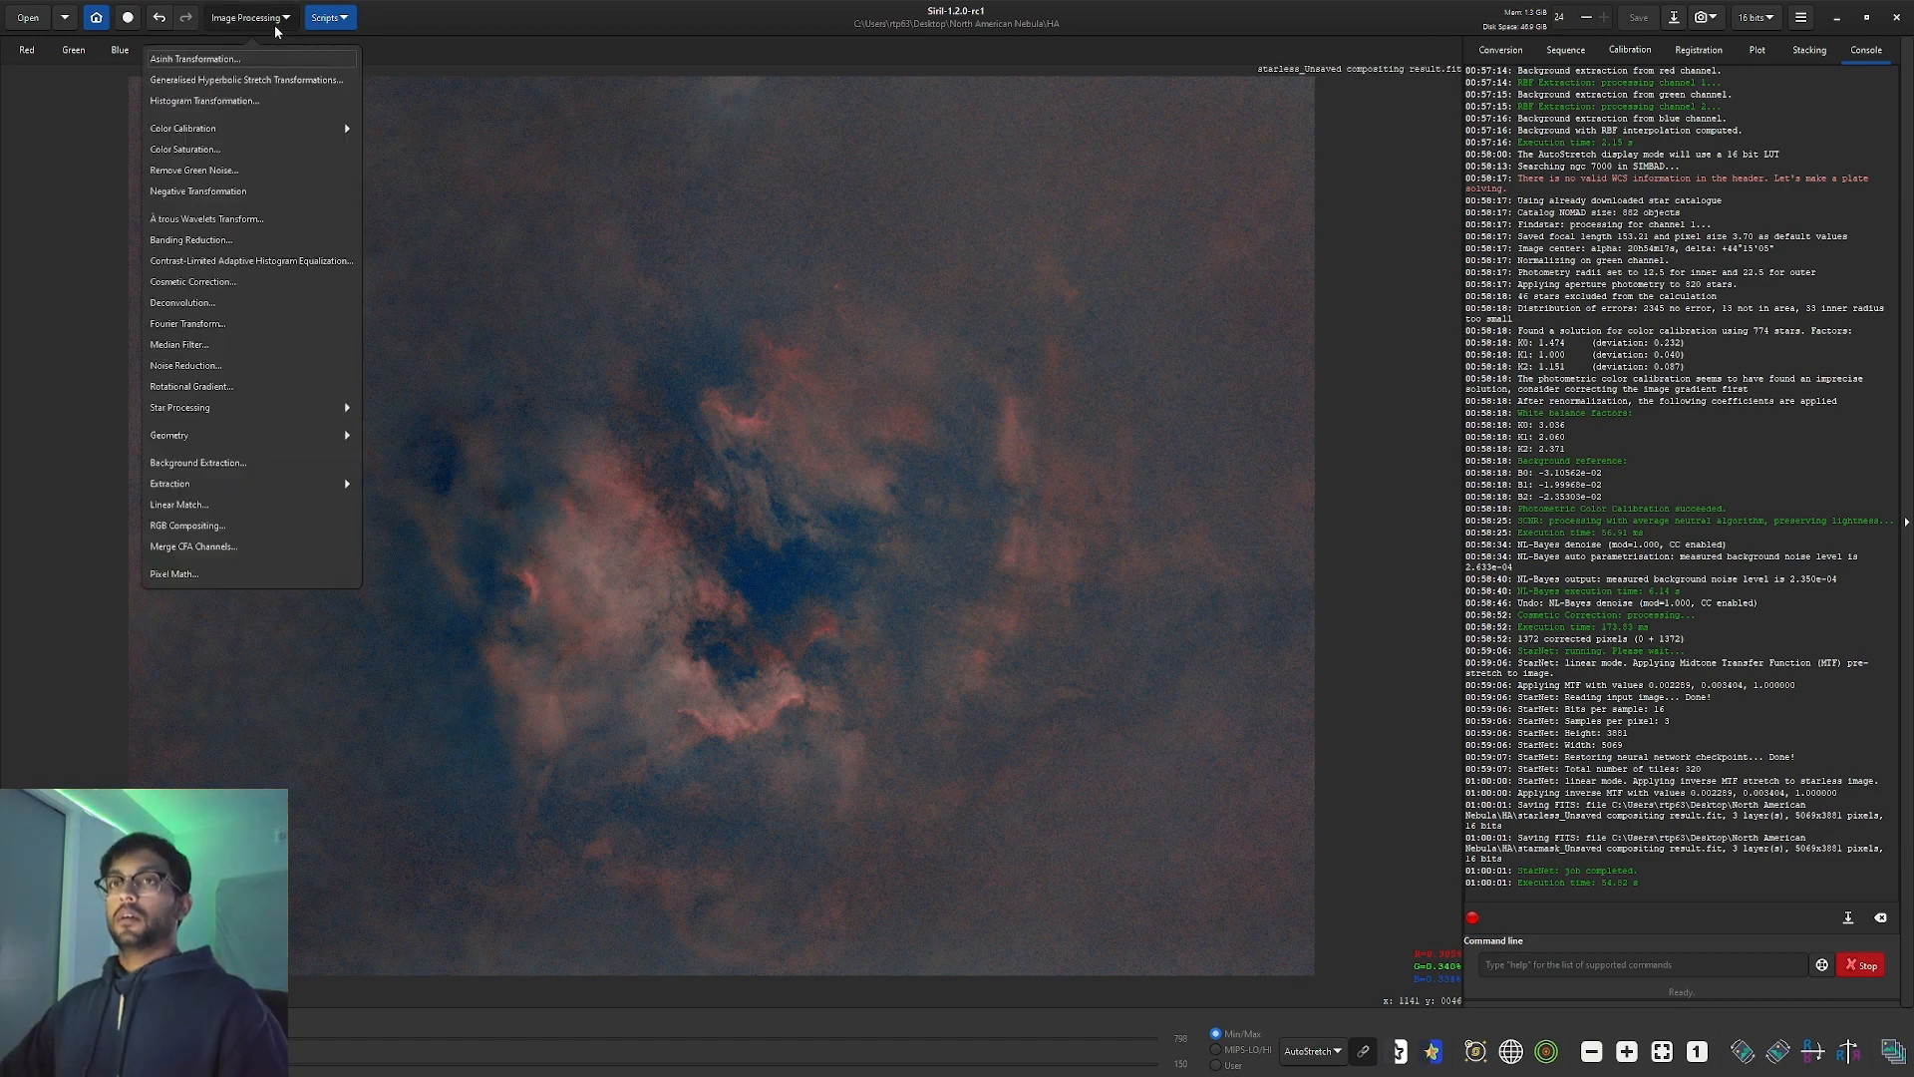
Try a generalised hyperbolic stretch with a lower stretch factor on the linear view, then close it.
left_click(283, 84)
left_click_drag(949, 332, 1356, 312)
left_click_drag(1131, 330, 1408, 301)
left_click(1312, 1051)
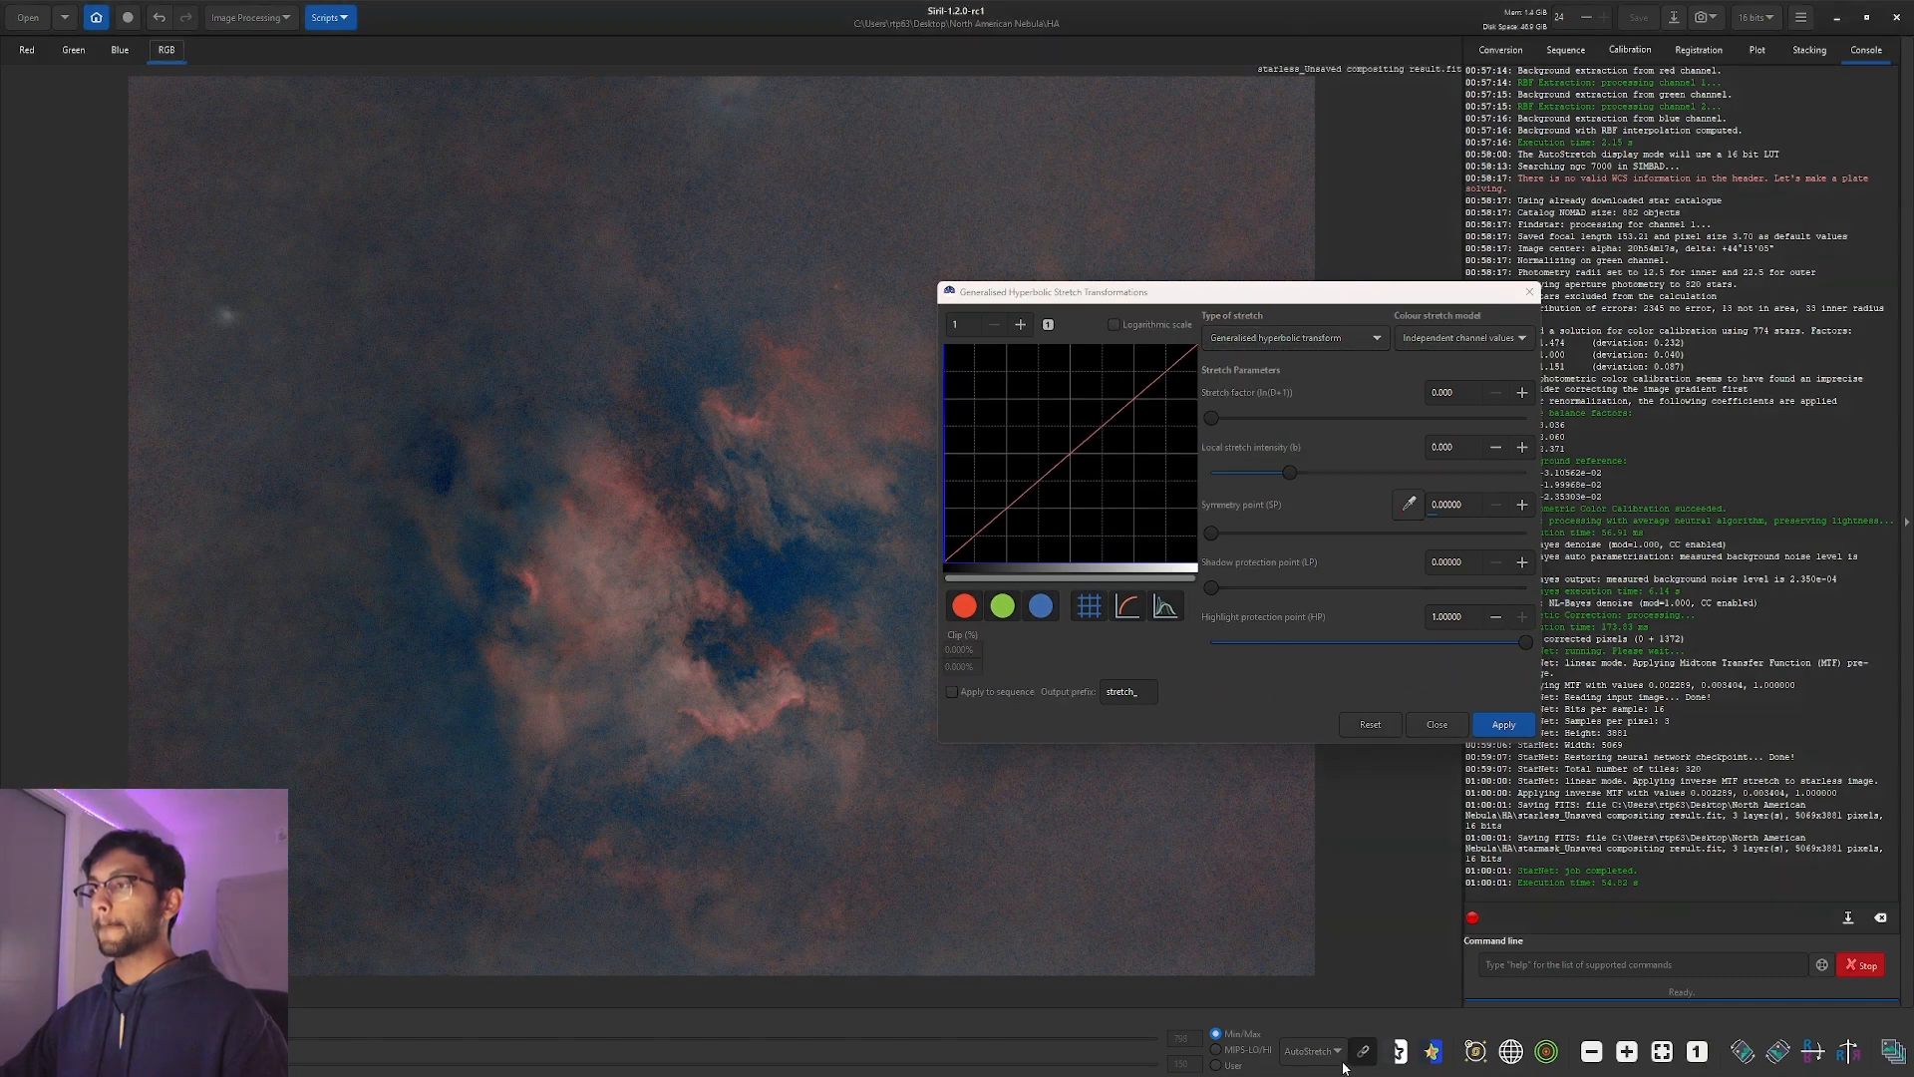
left_click(1328, 902)
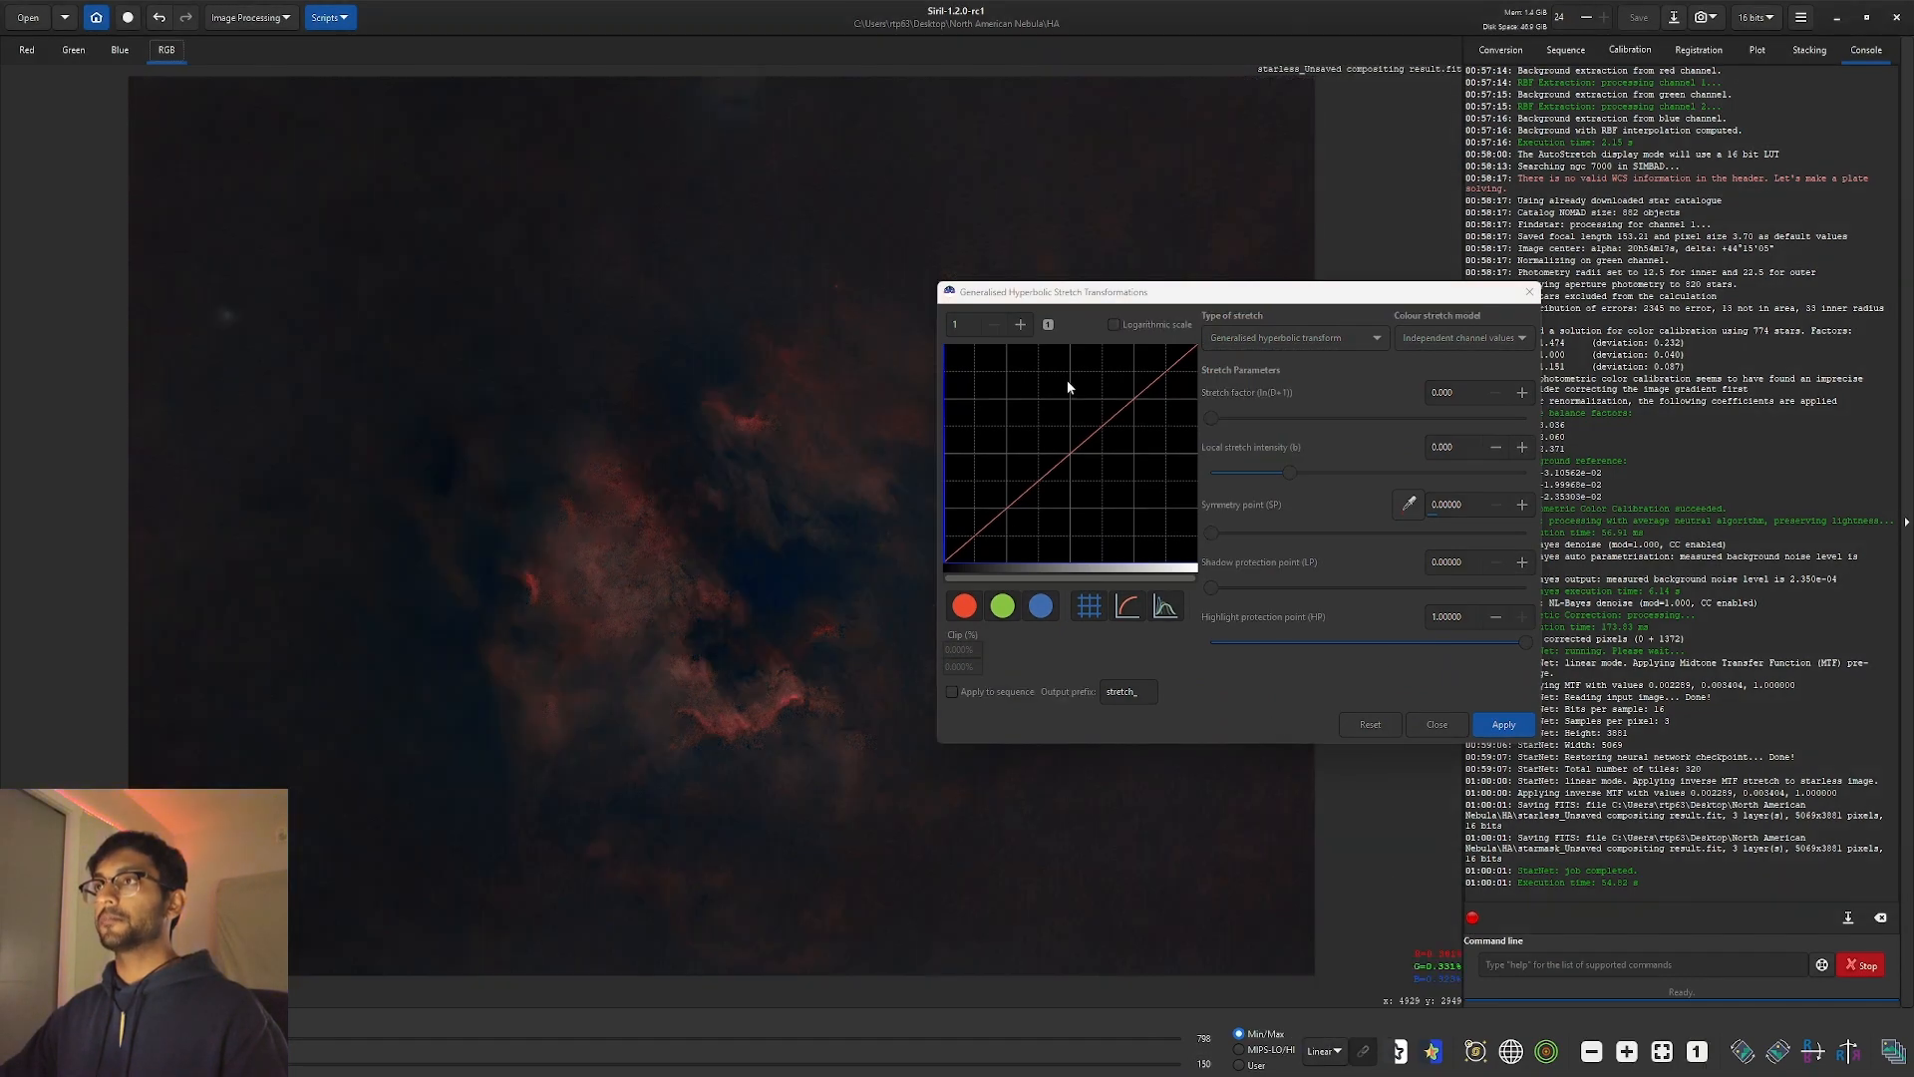
left_click(1025, 328)
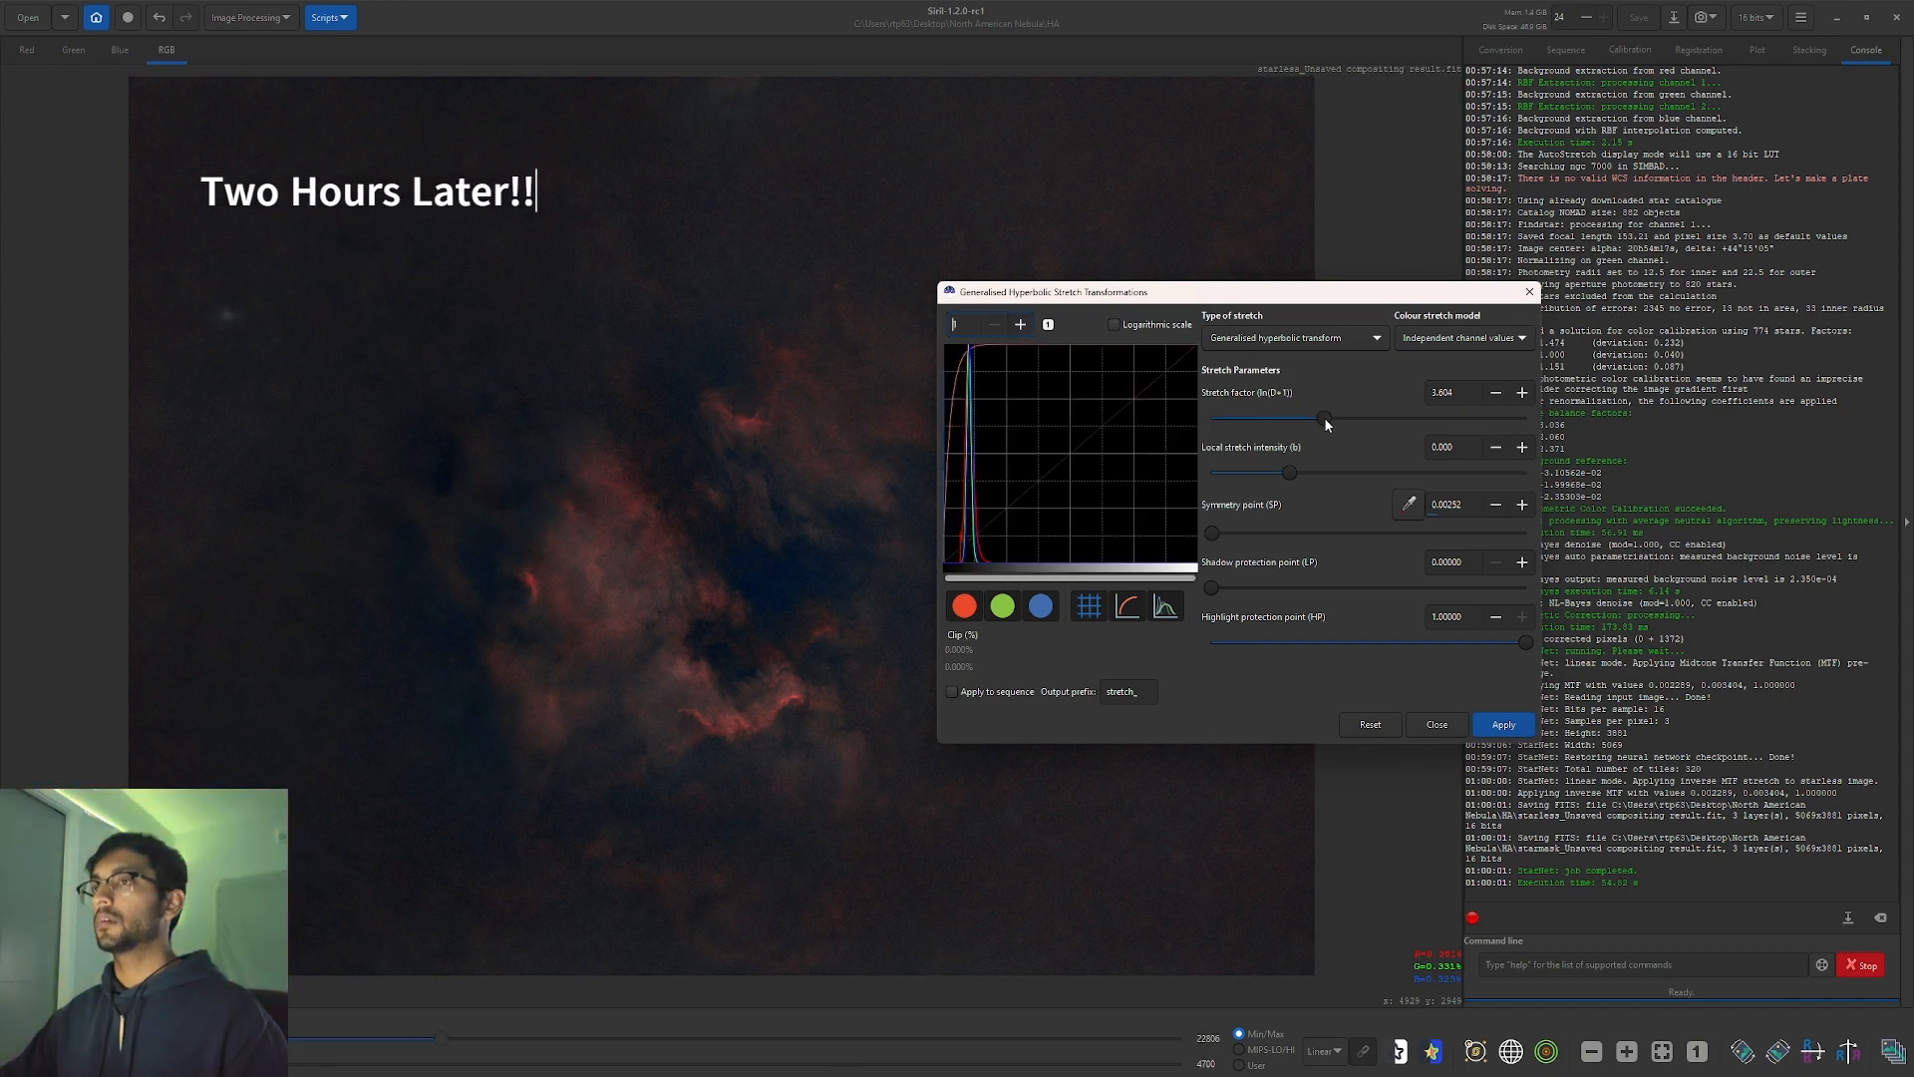
mouse_move(1324, 417)
left_mouse_down()
mouse_move(1210, 422)
mouse_move(1313, 428)
left_mouse_up()
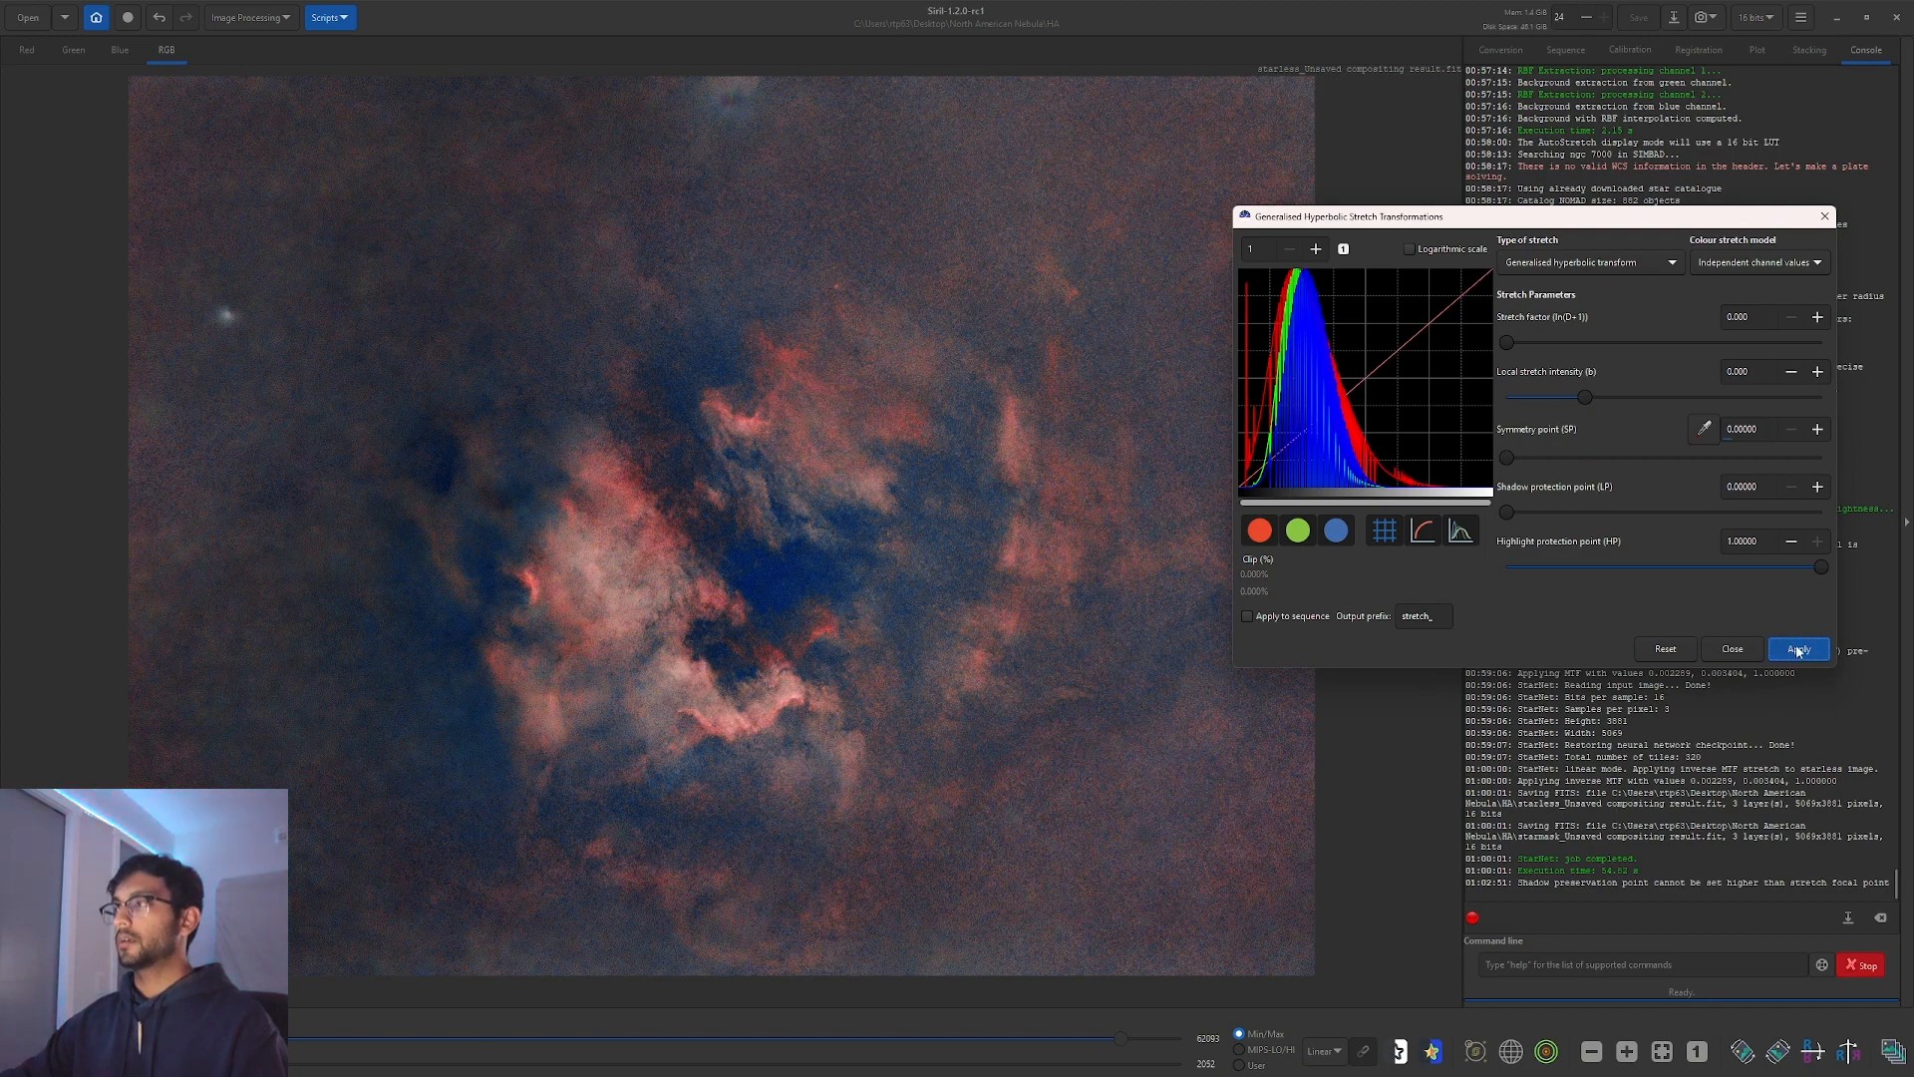
left_click(1731, 649)
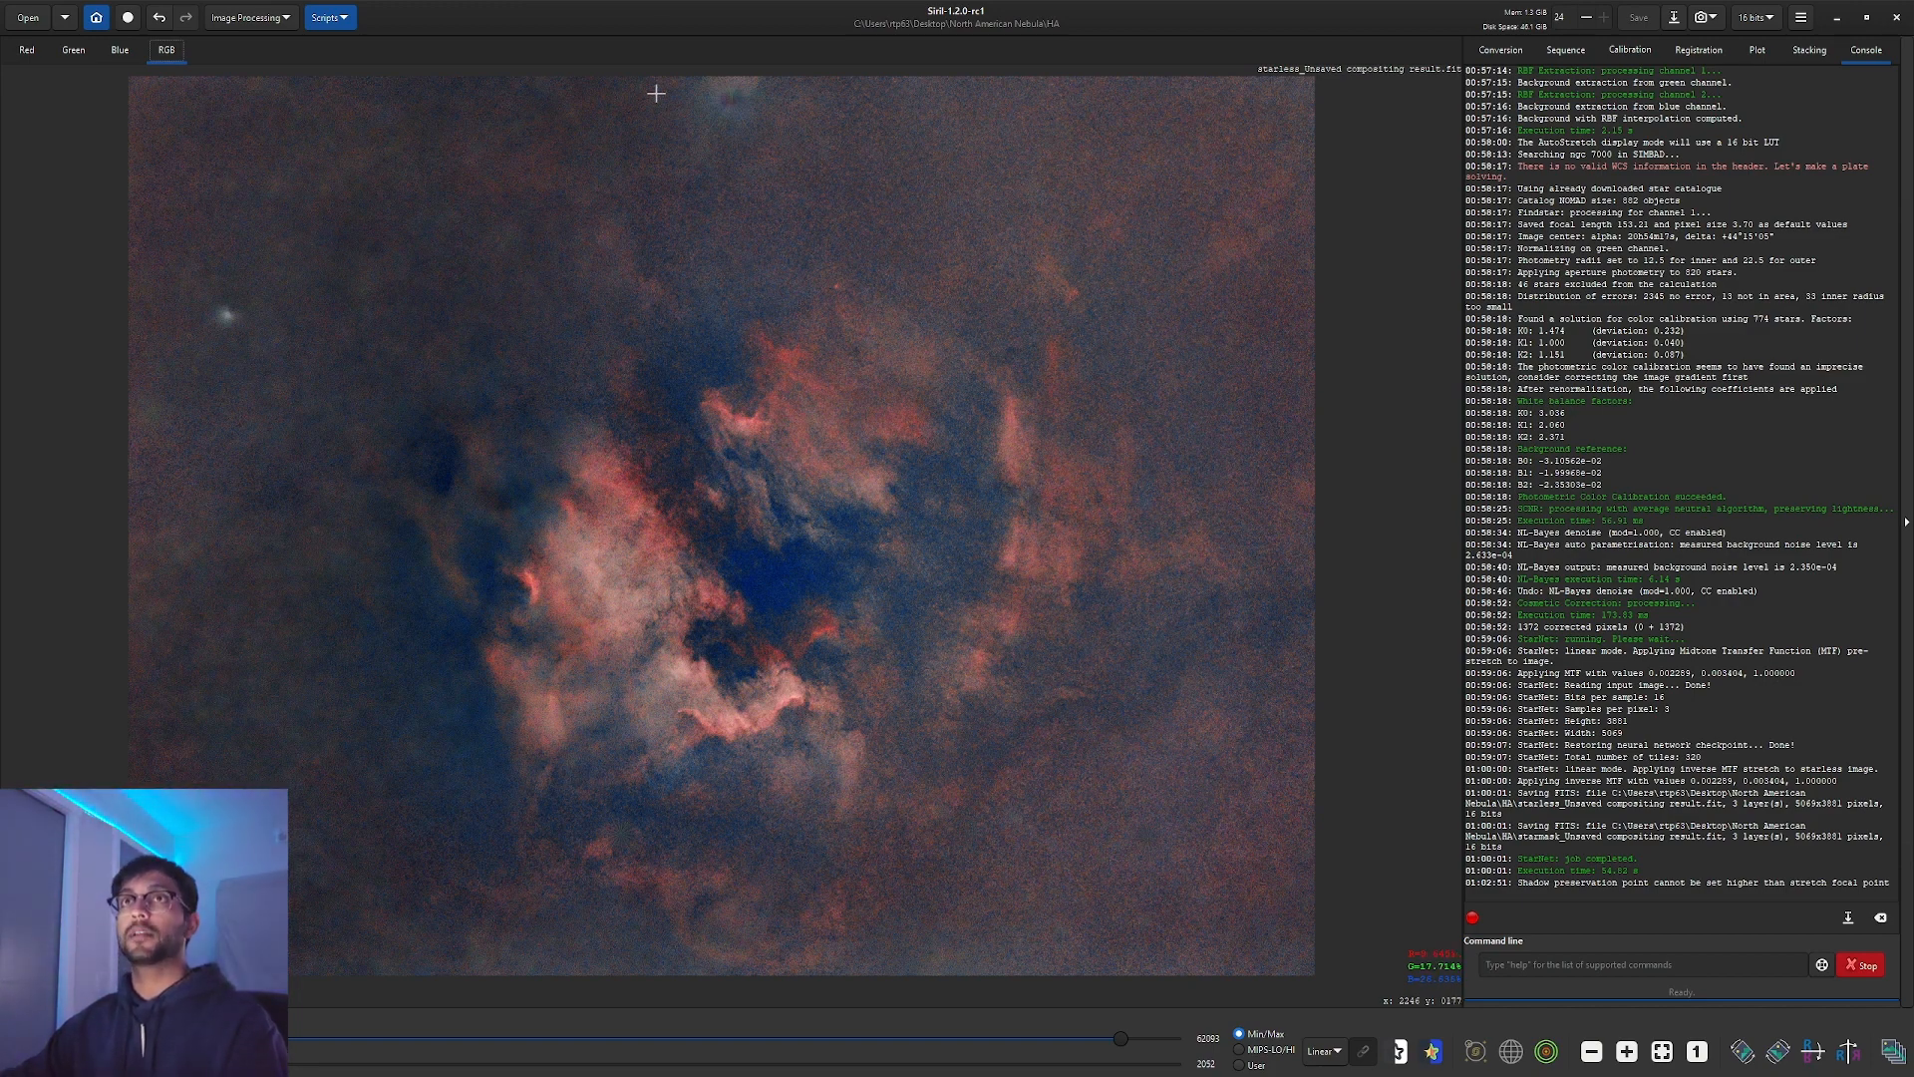
Start a Save As in TIFF format with the file name lrHaRGB.
left_click(233, 19)
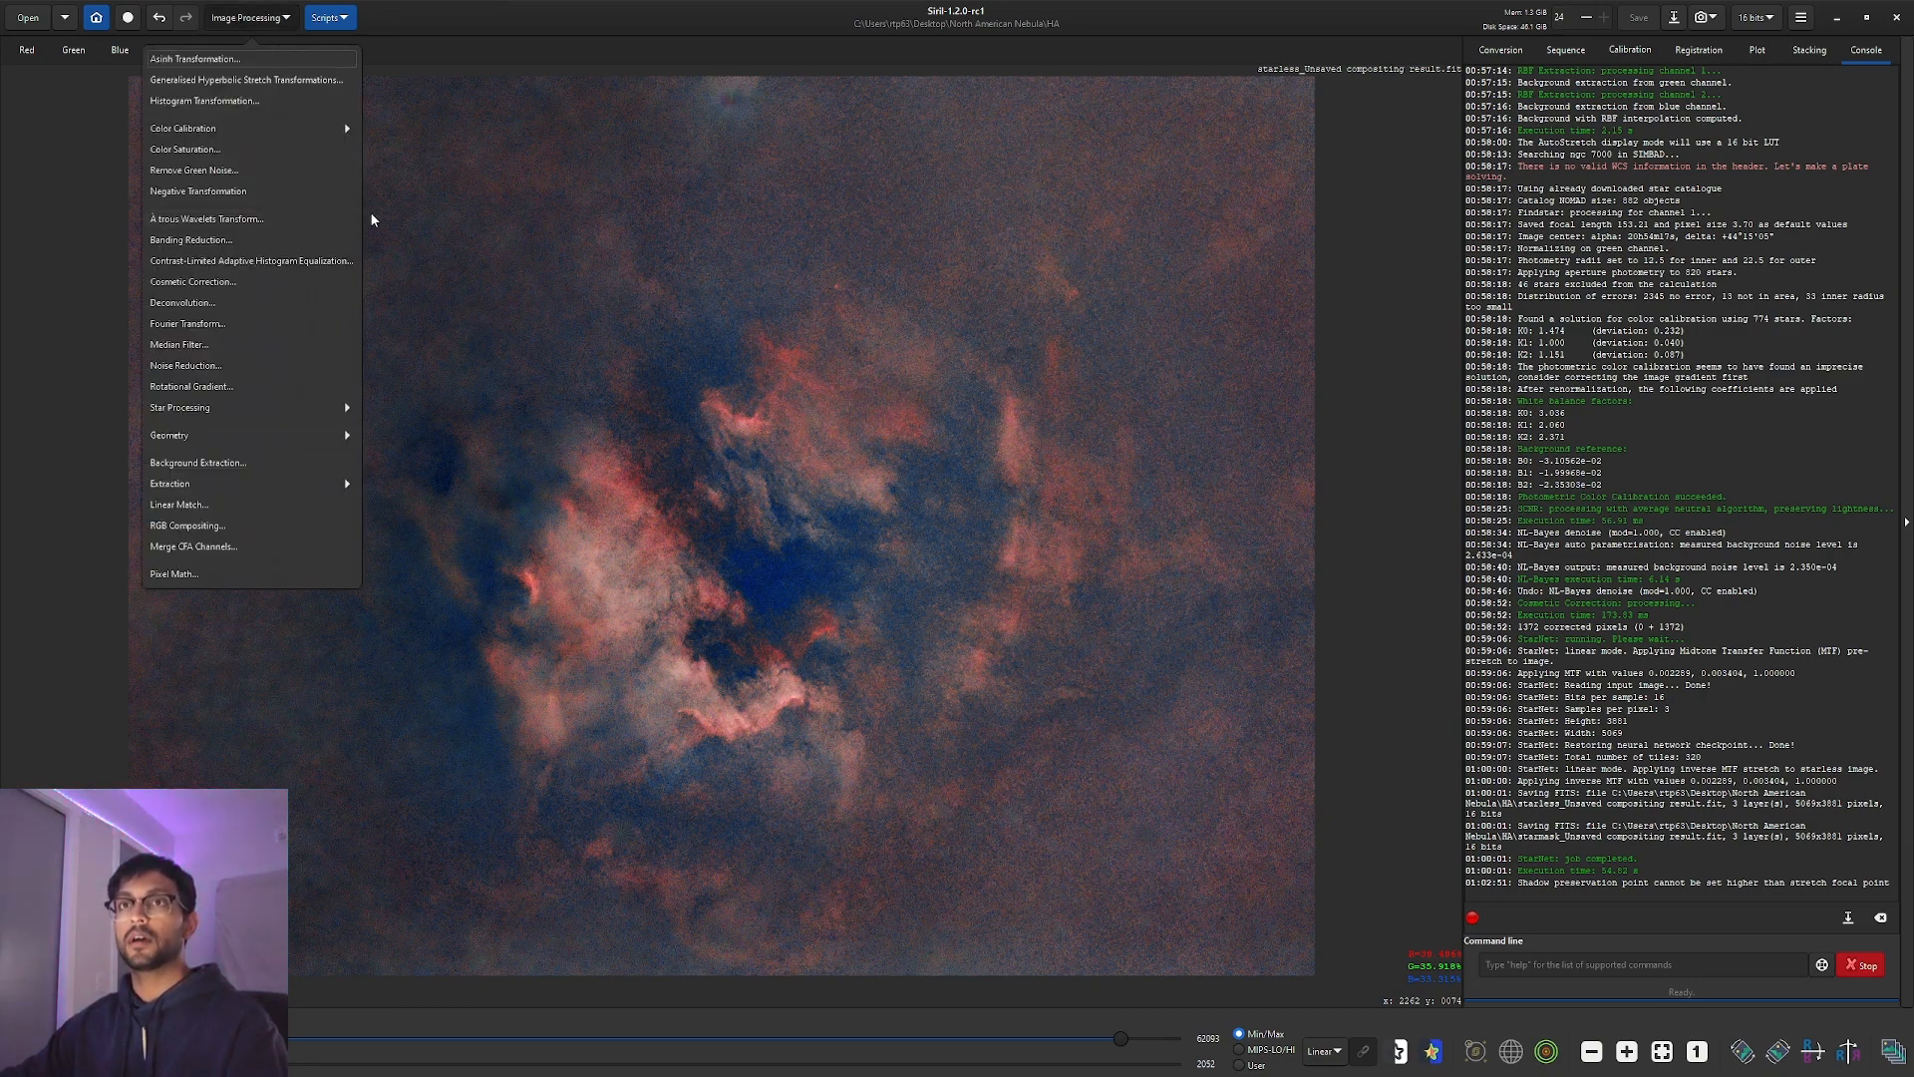
left_click(688, 13)
left_click(1671, 20)
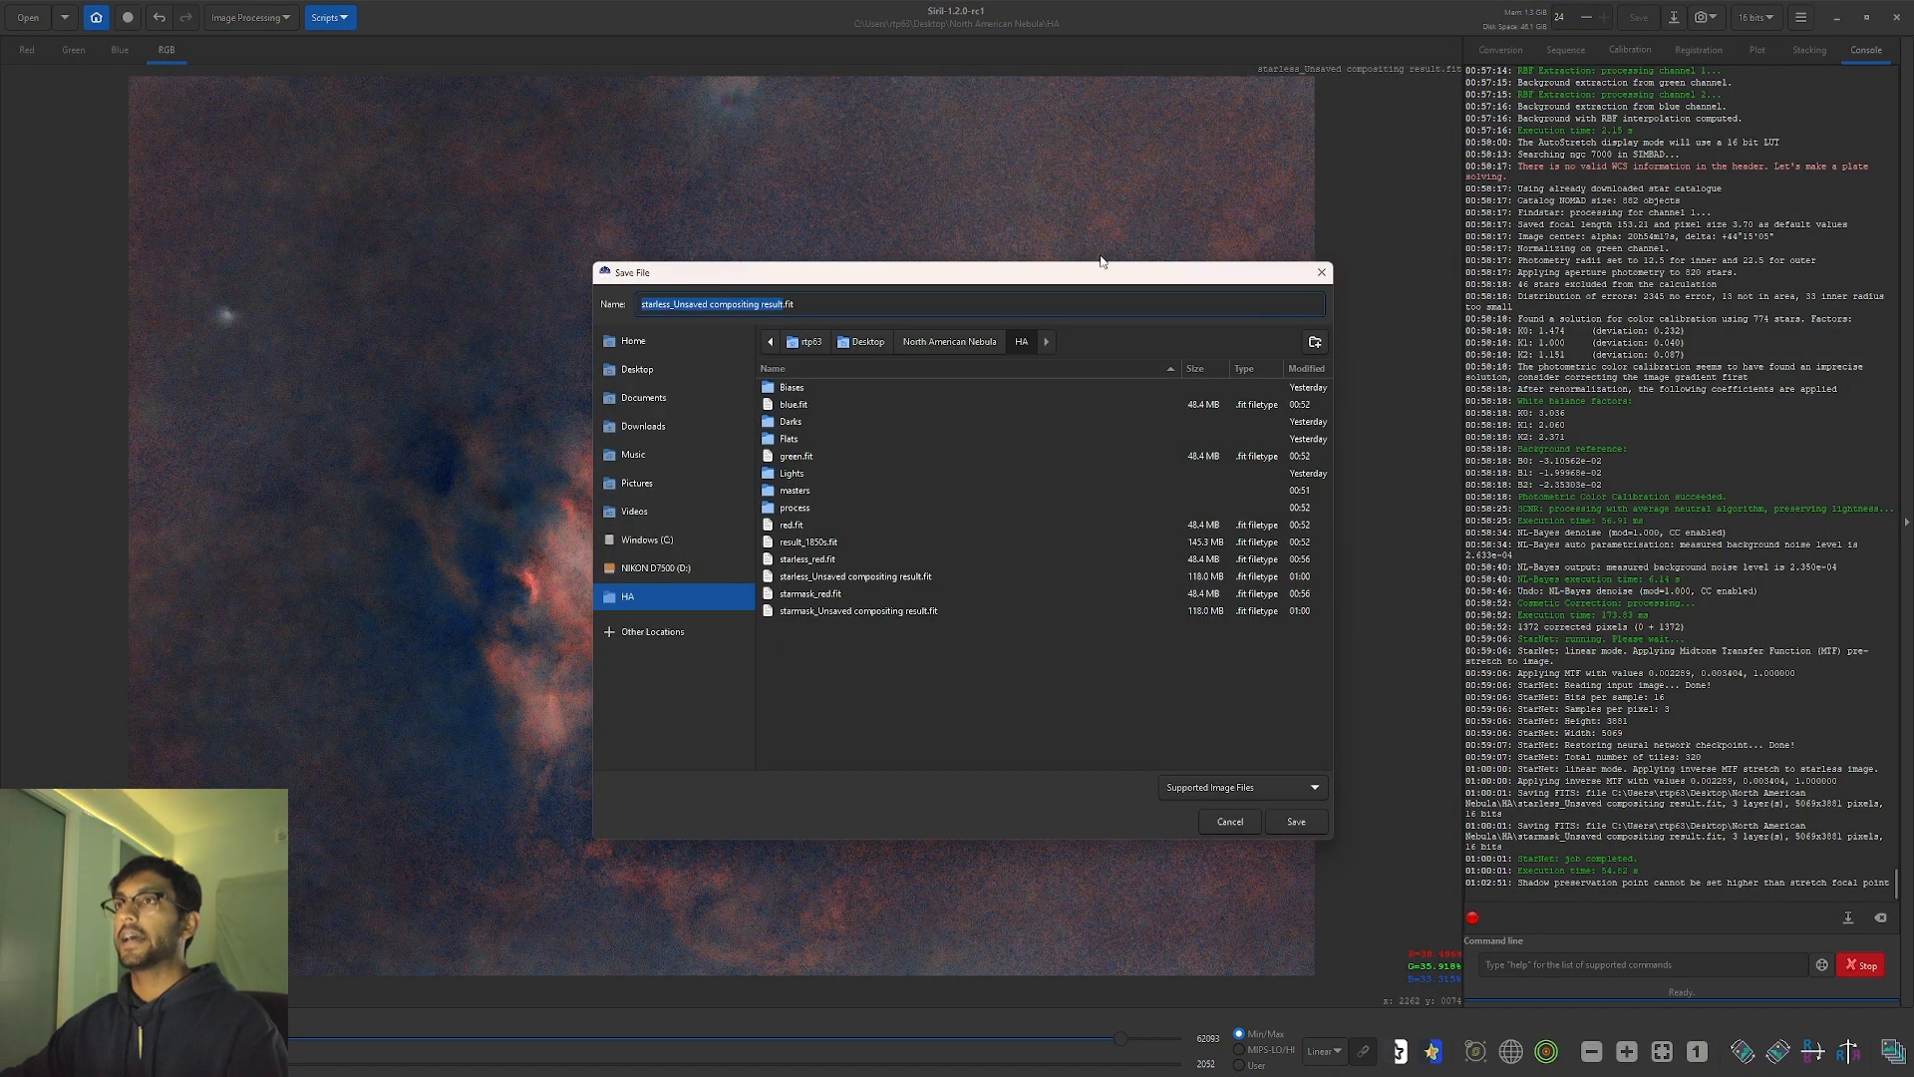
left_click(1273, 782)
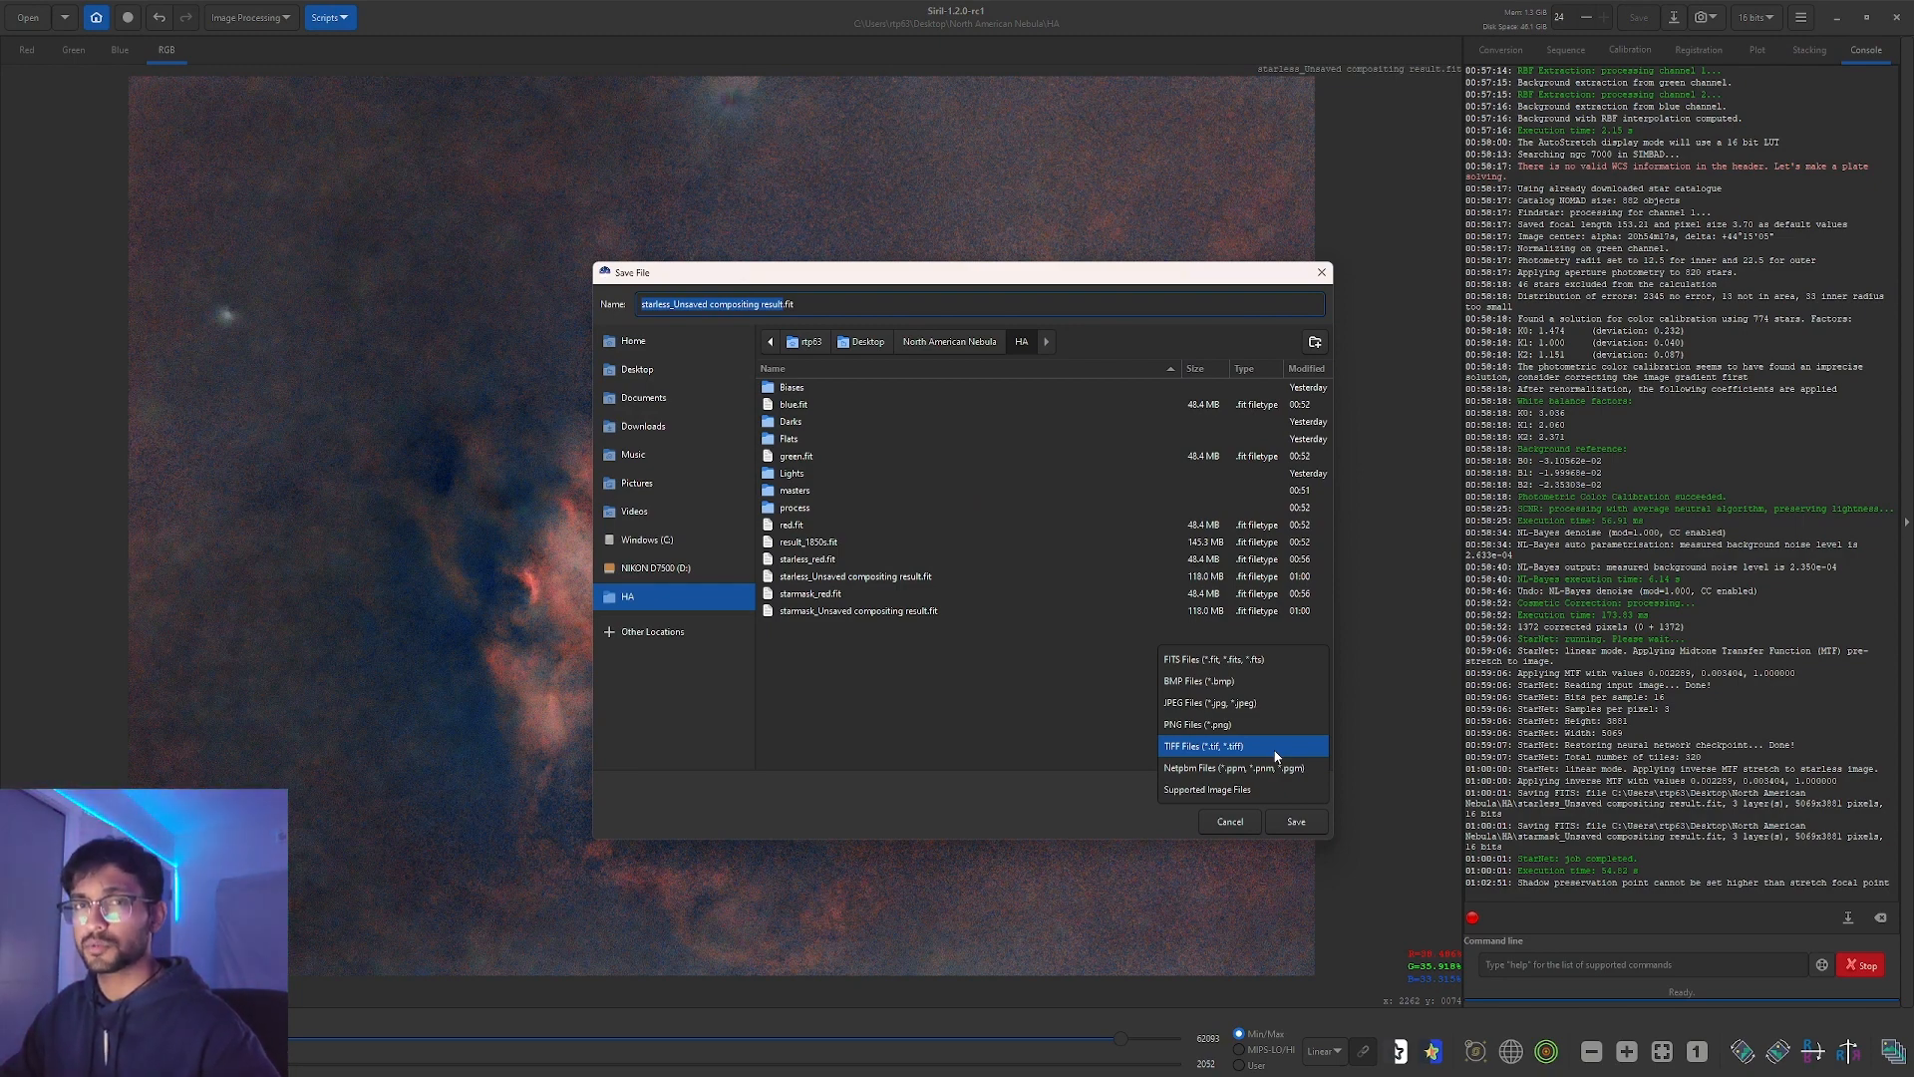
left_click(1275, 747)
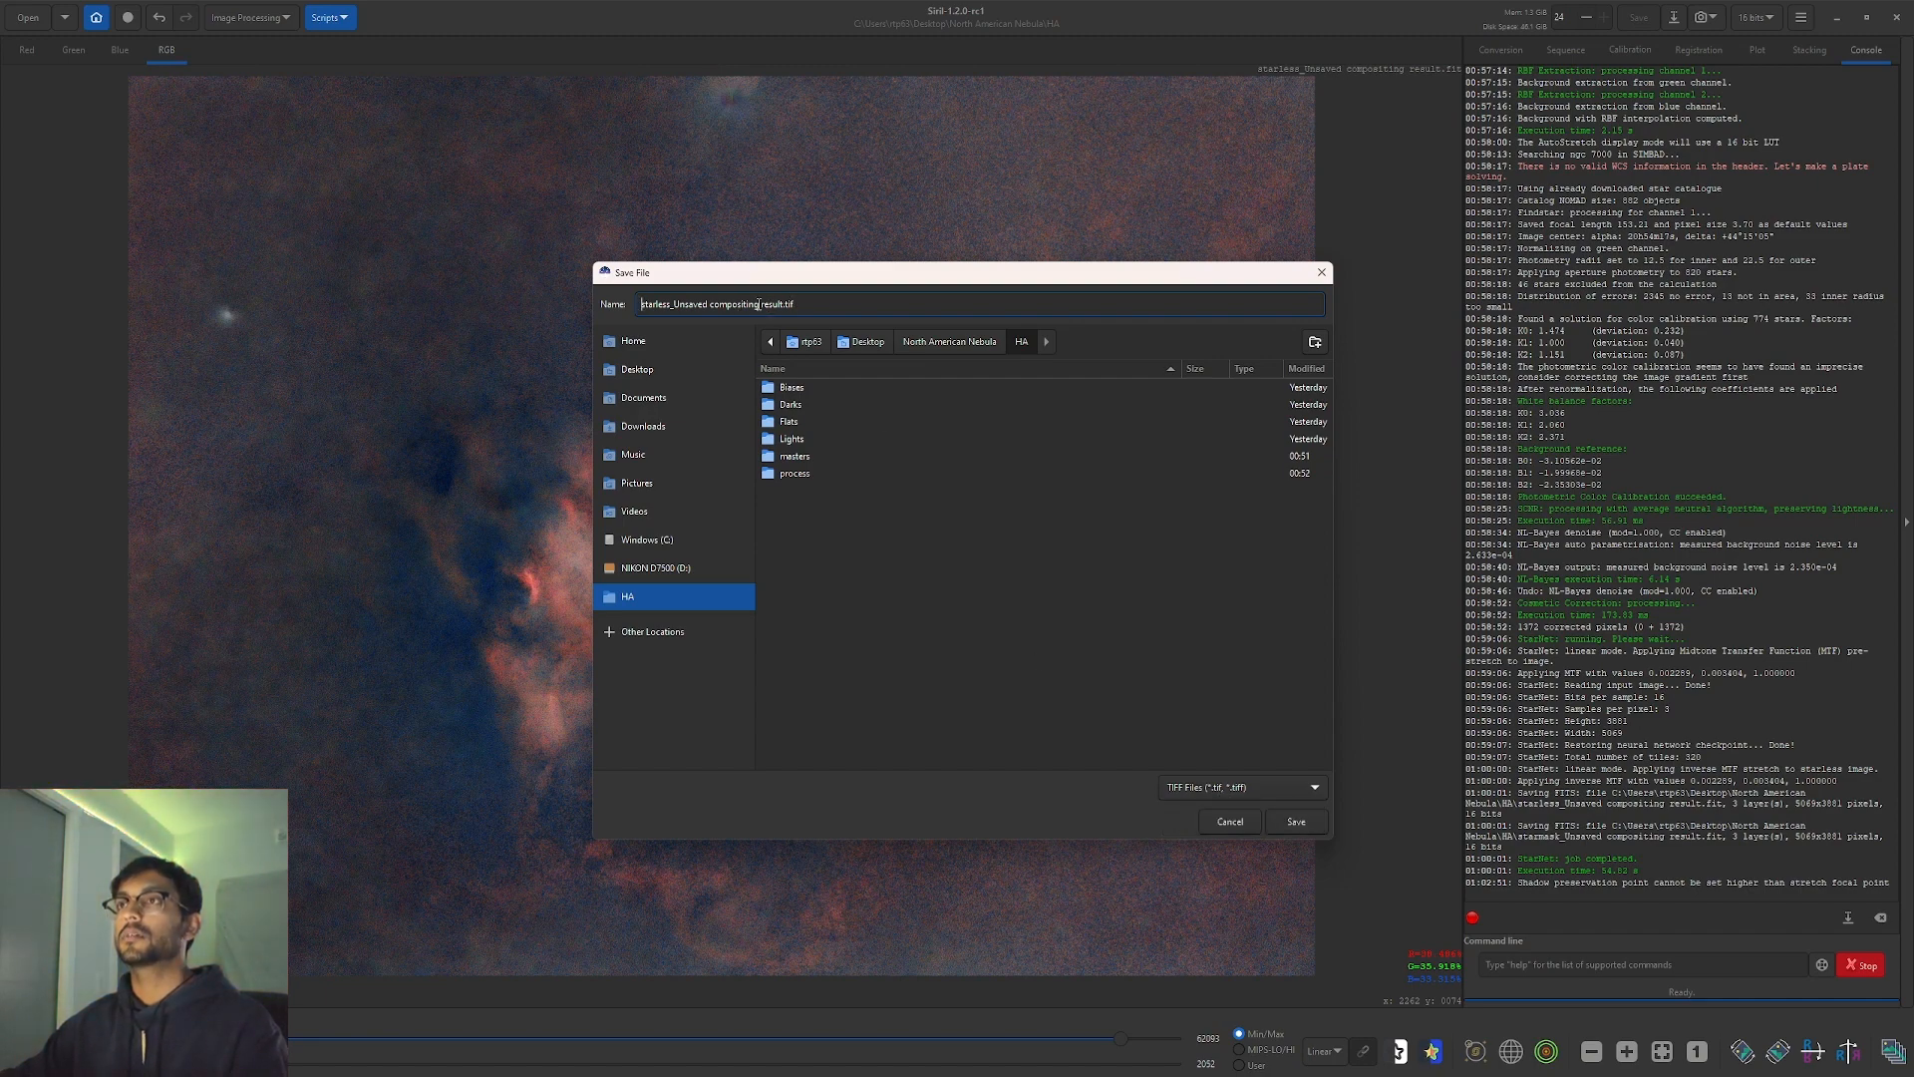
left_click_drag(784, 305, 552, 304)
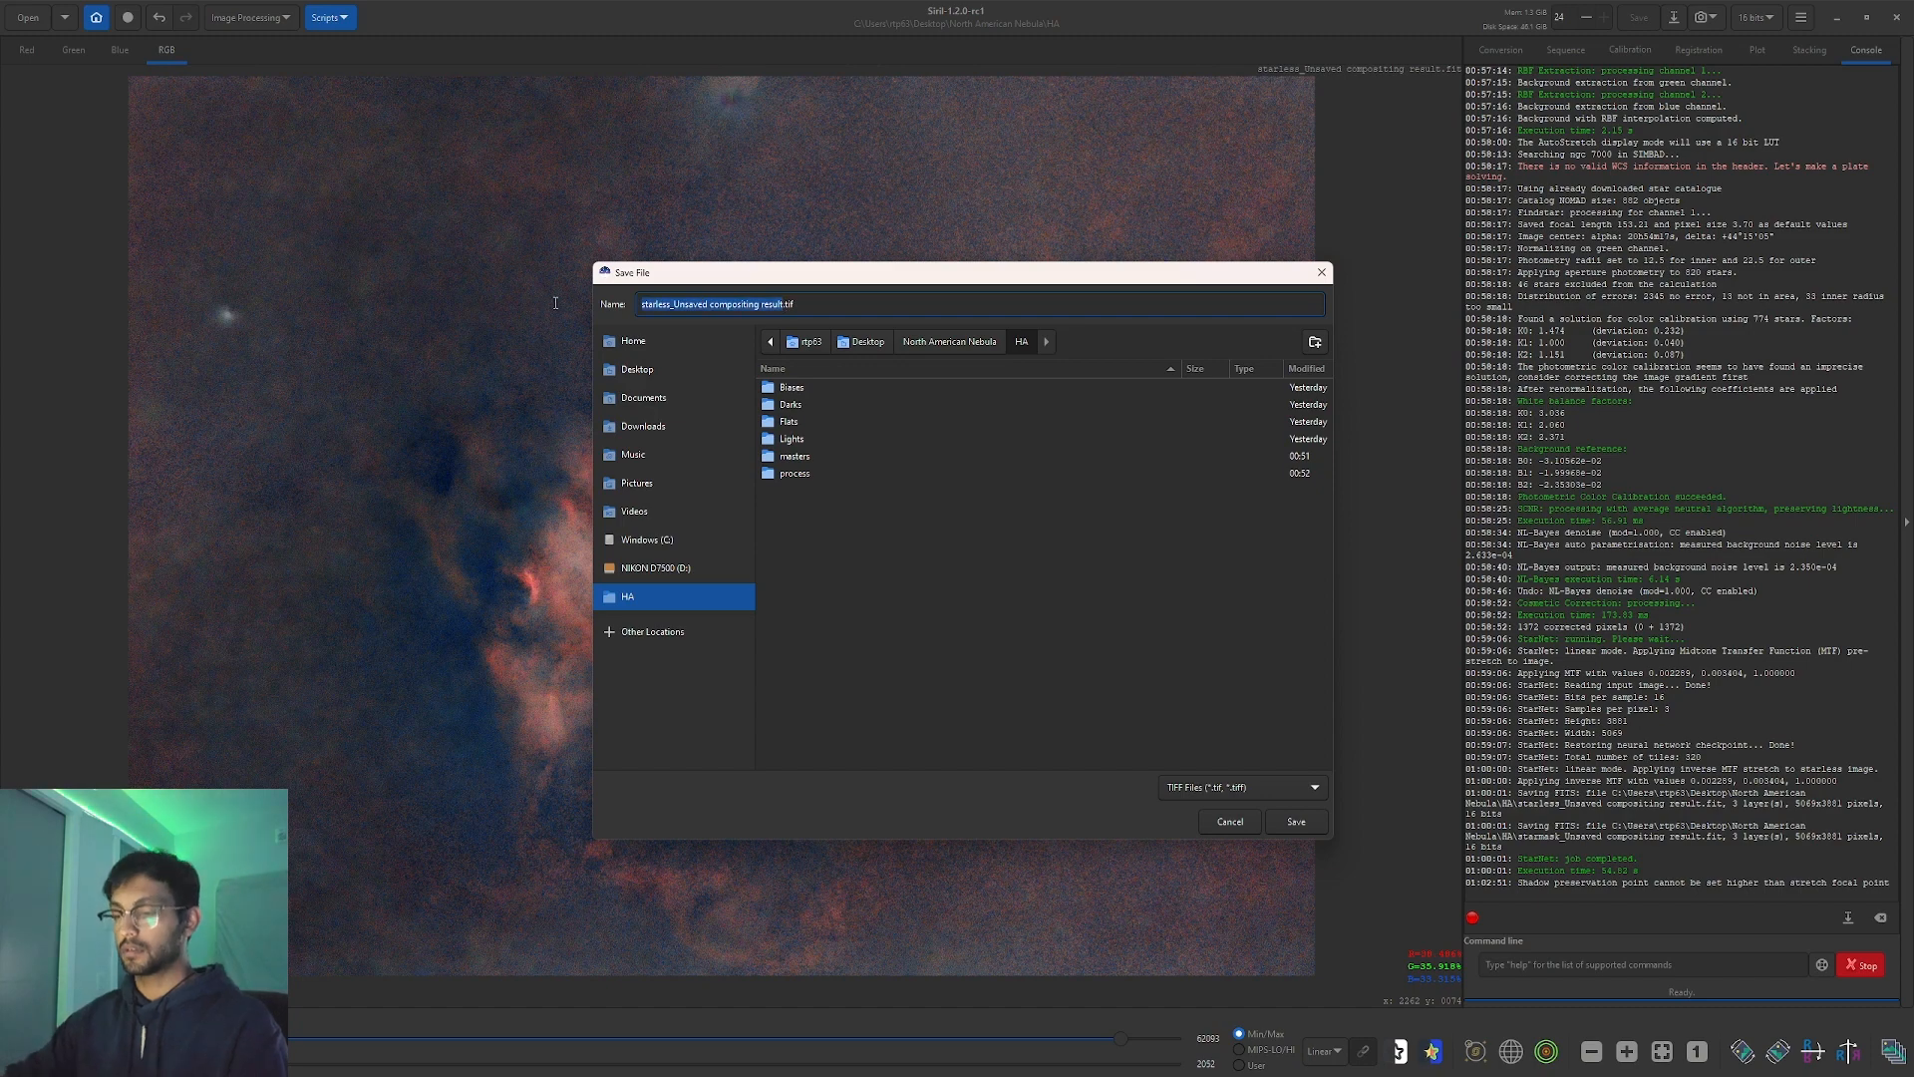
type("lrHaR")
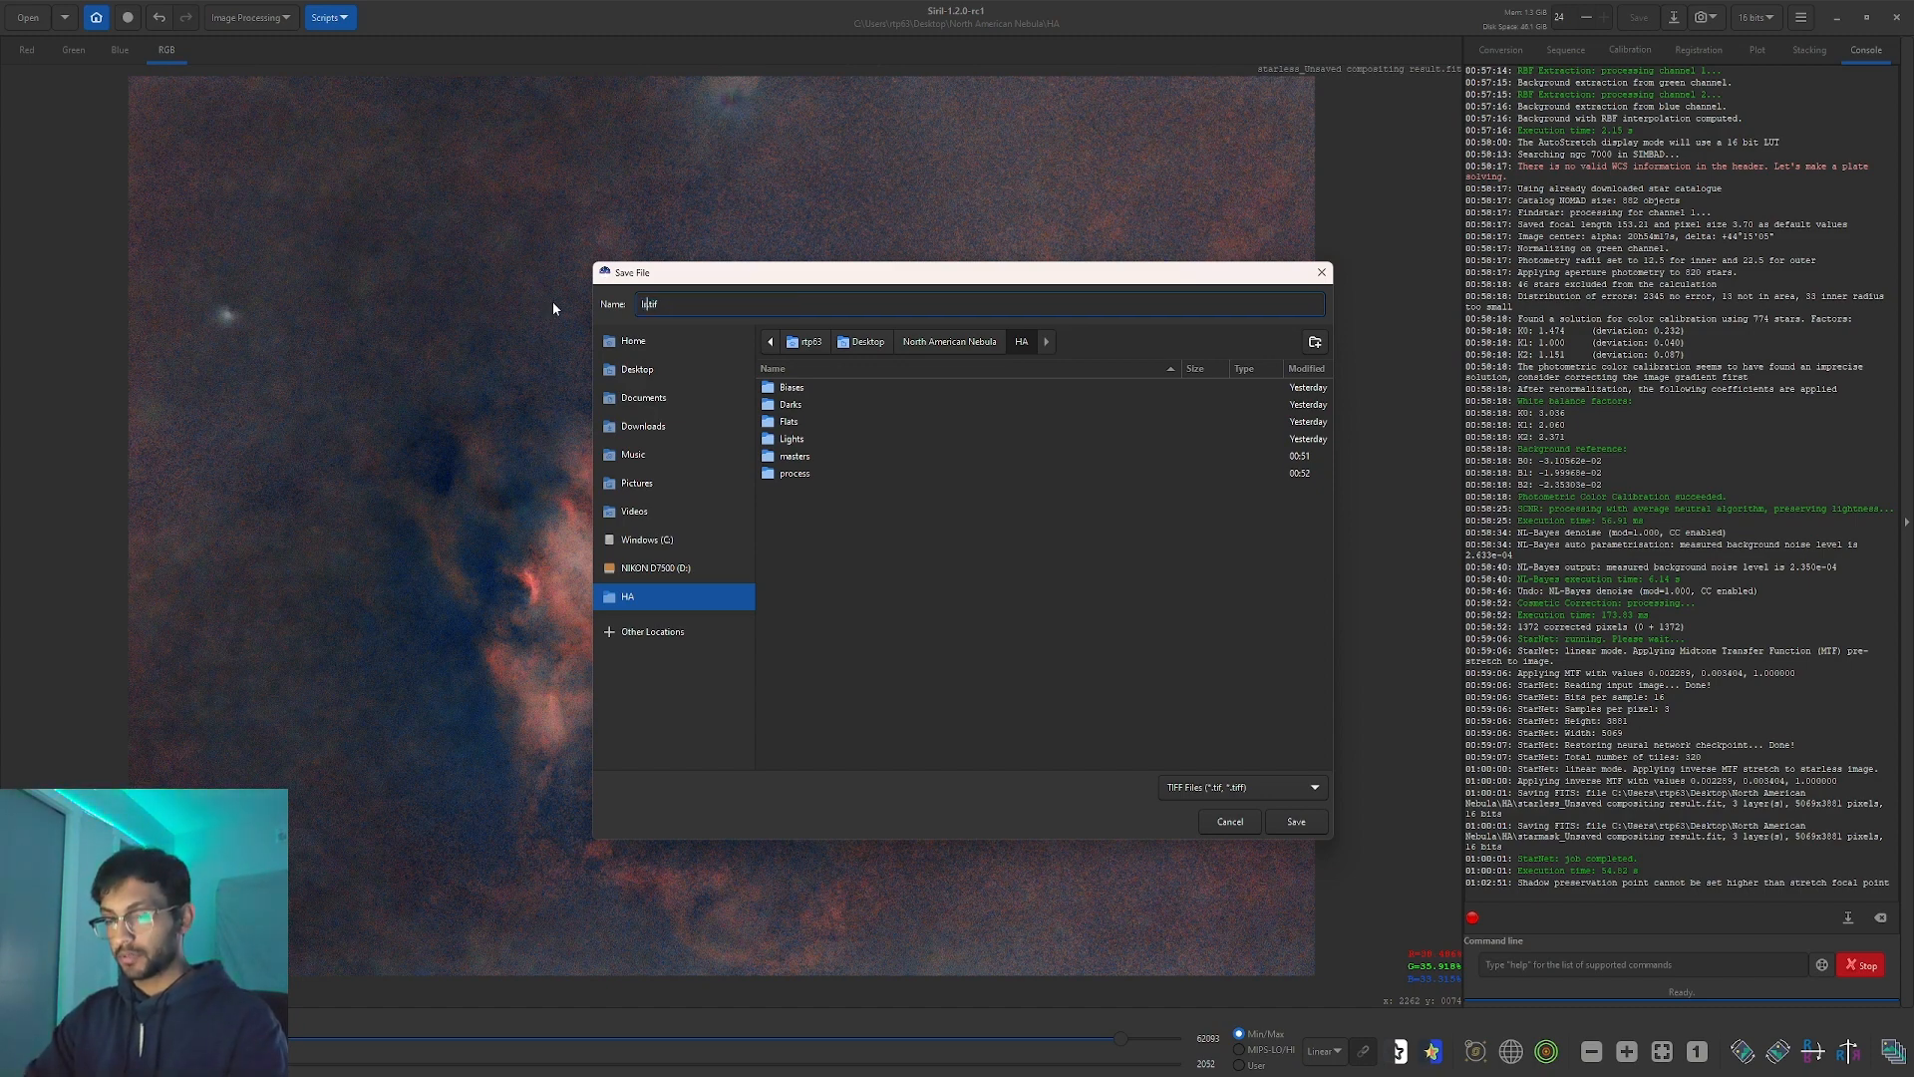
type("GB")
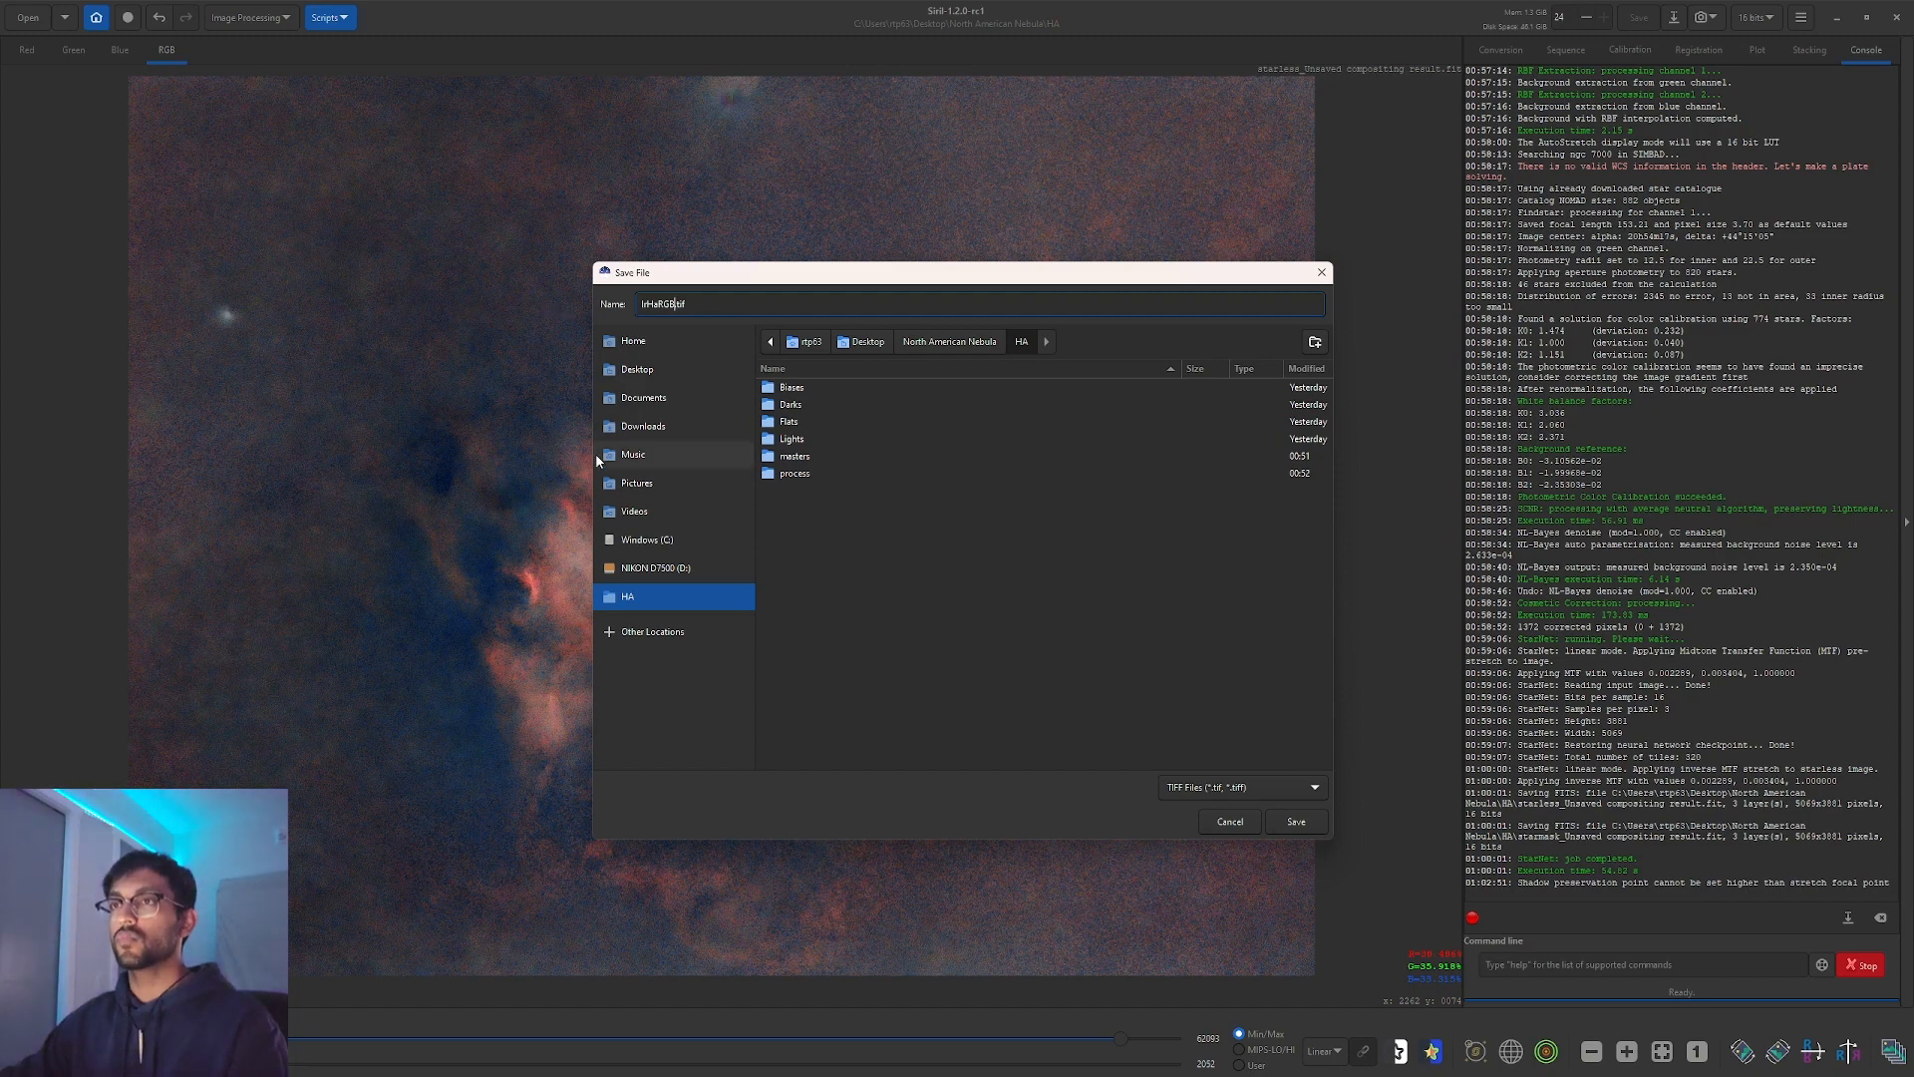
Save it into Desktop > HaRGB North American nebula > HaRGB3 as a 16-bit TIFF.
left_click(658, 373)
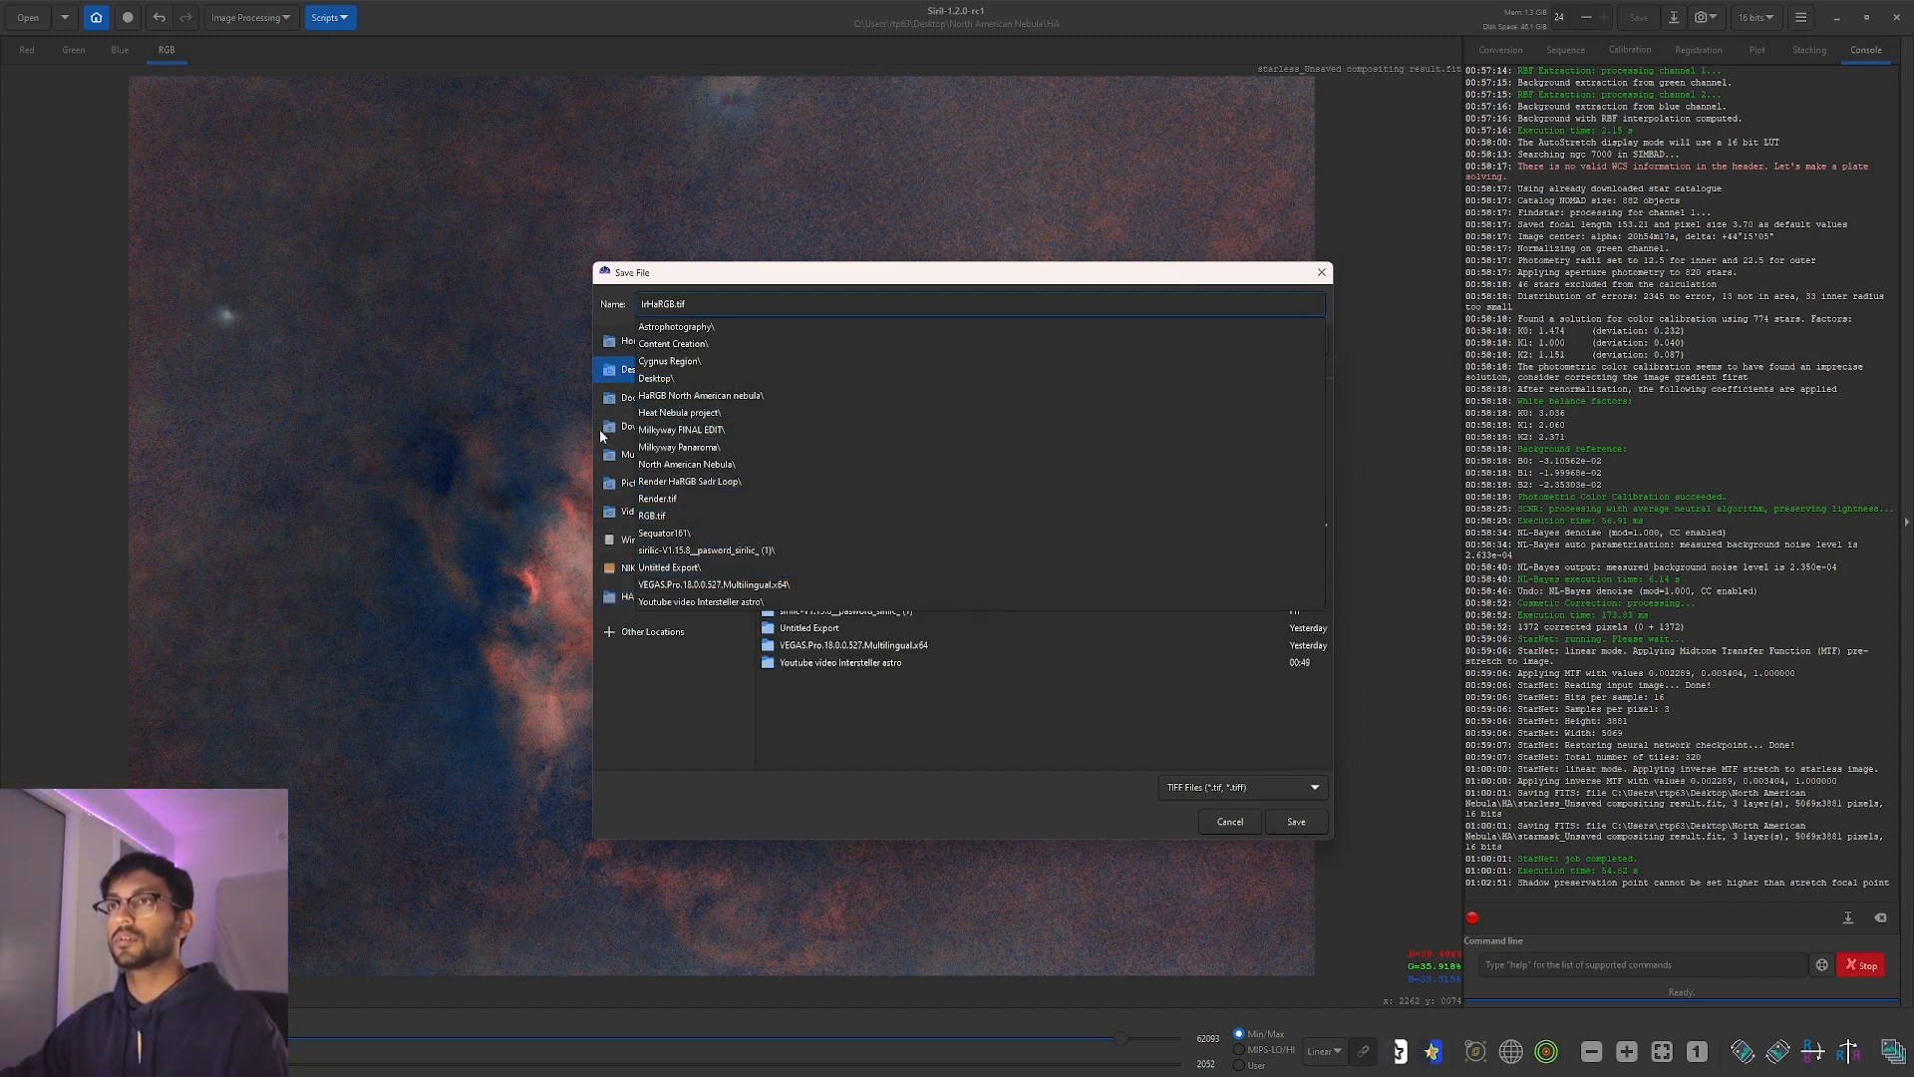
left_click(612, 379)
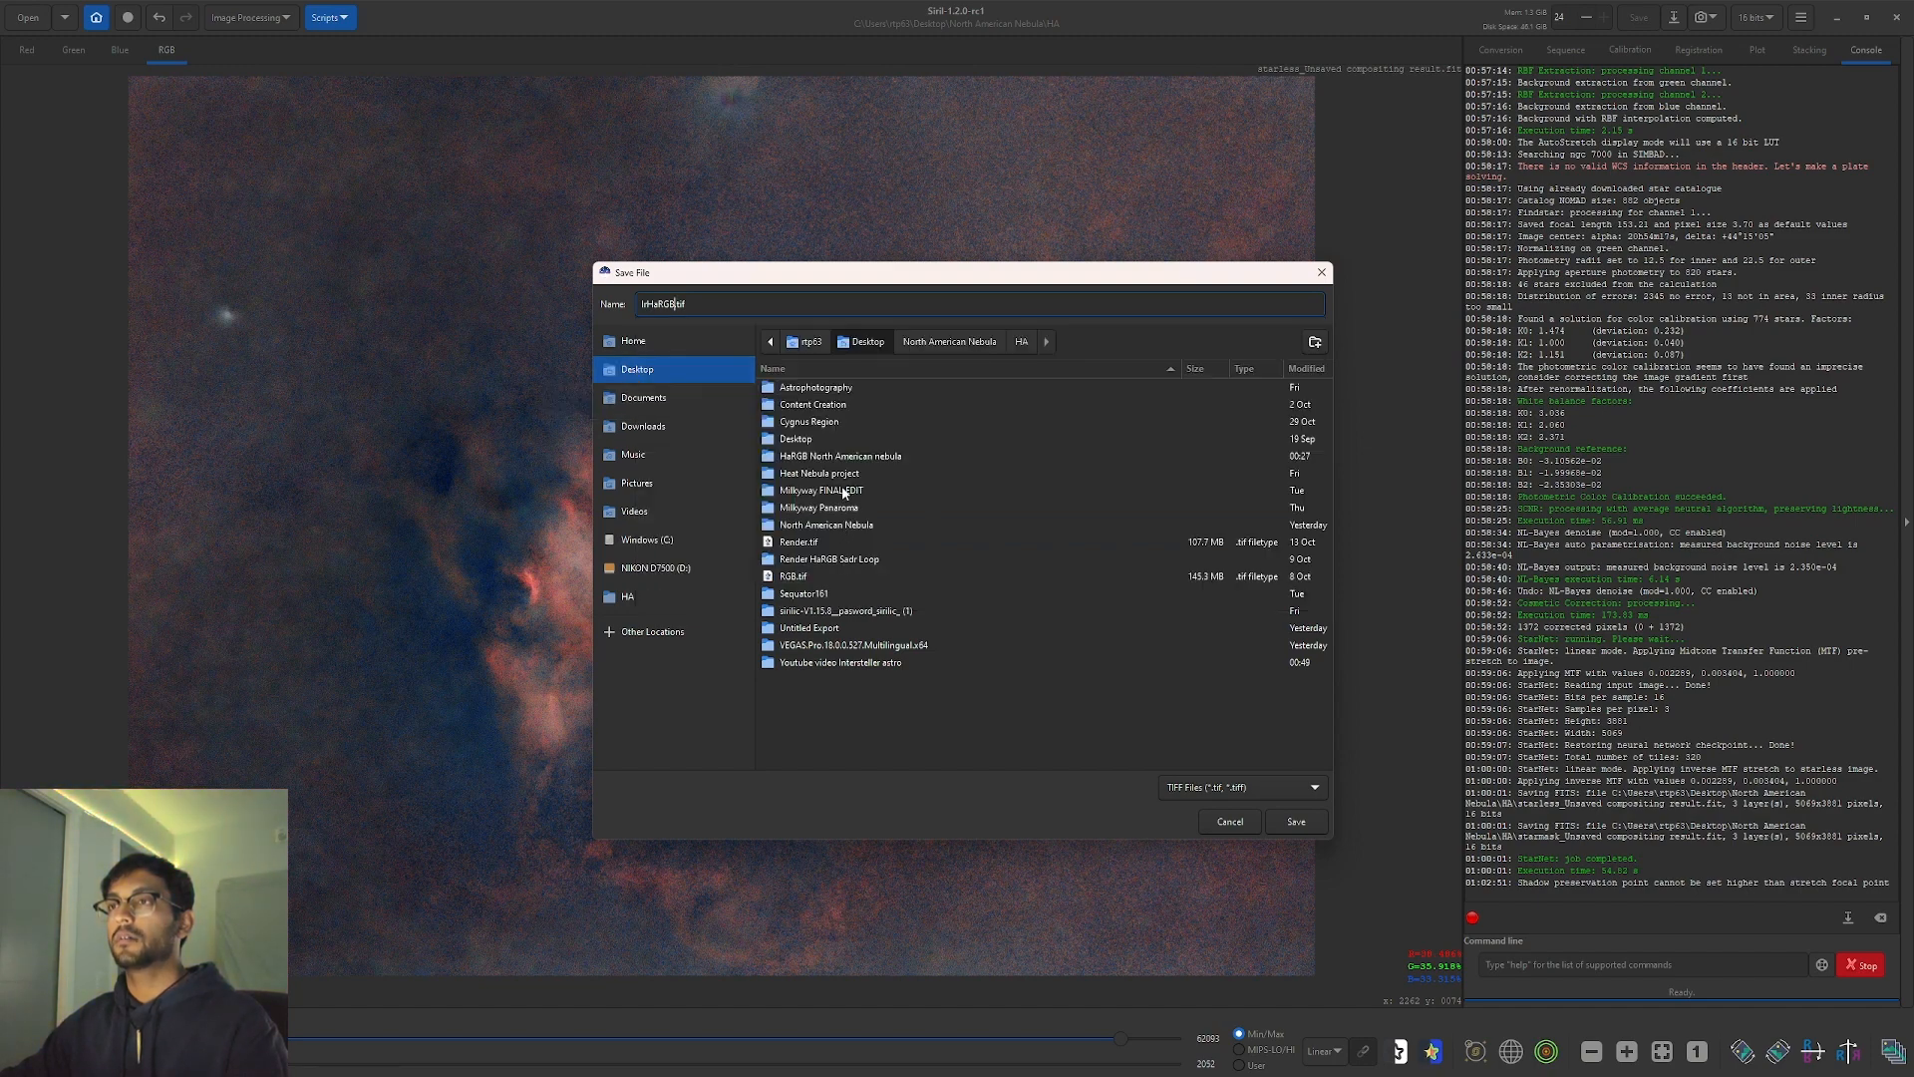
double_click(841, 455)
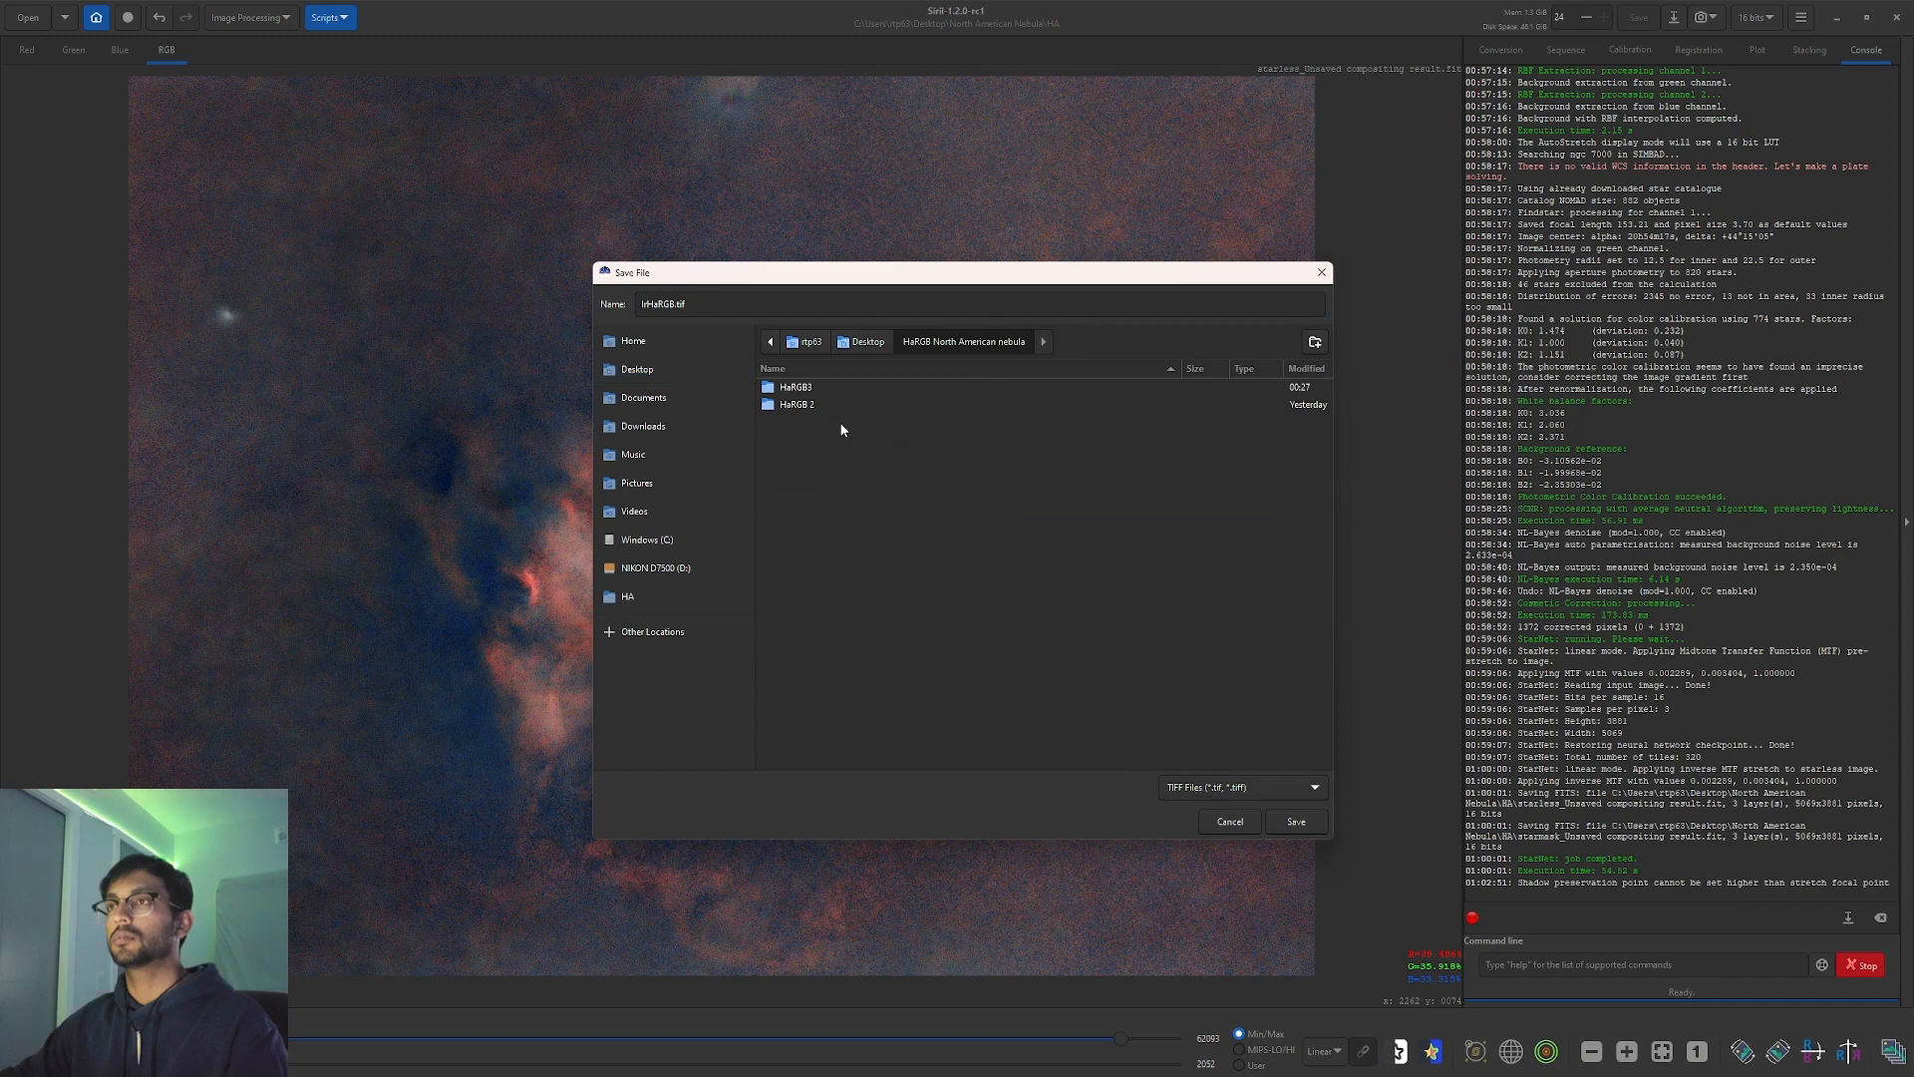
double_click(829, 388)
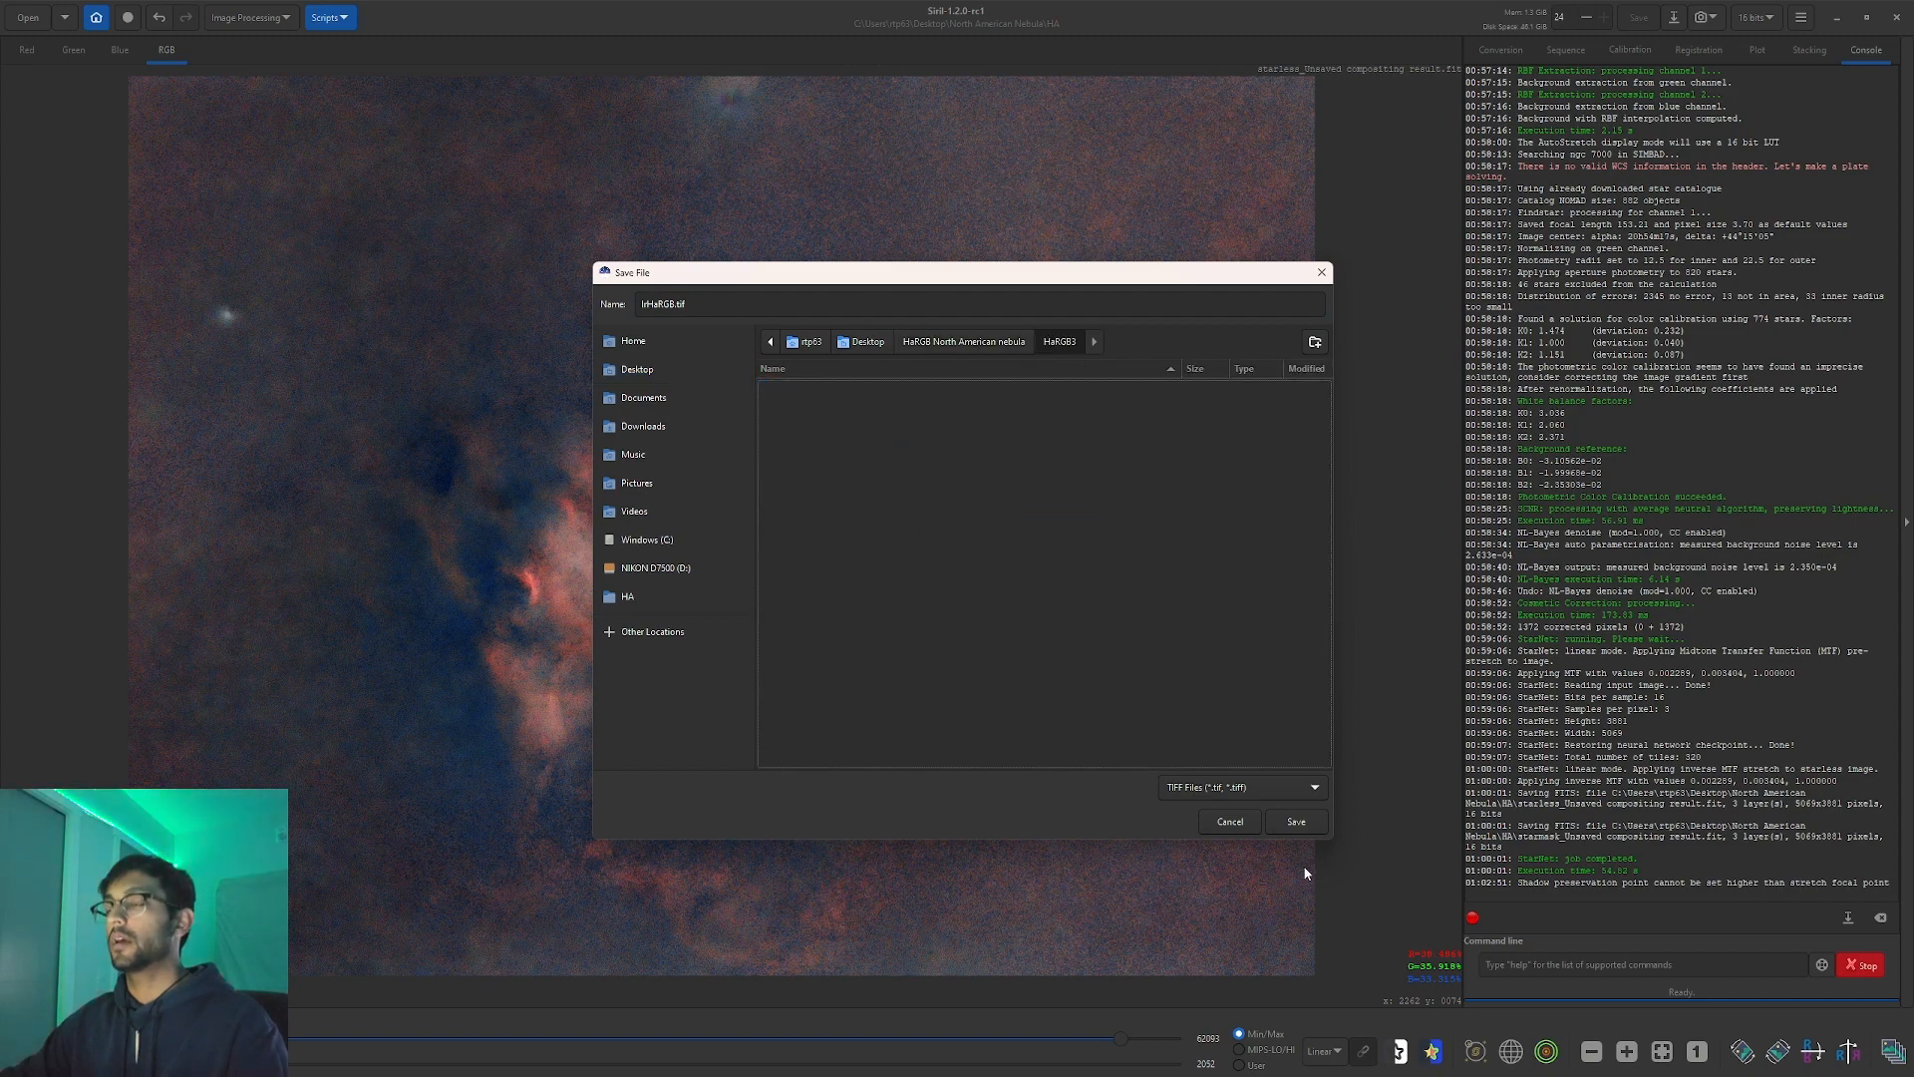
left_click(1296, 822)
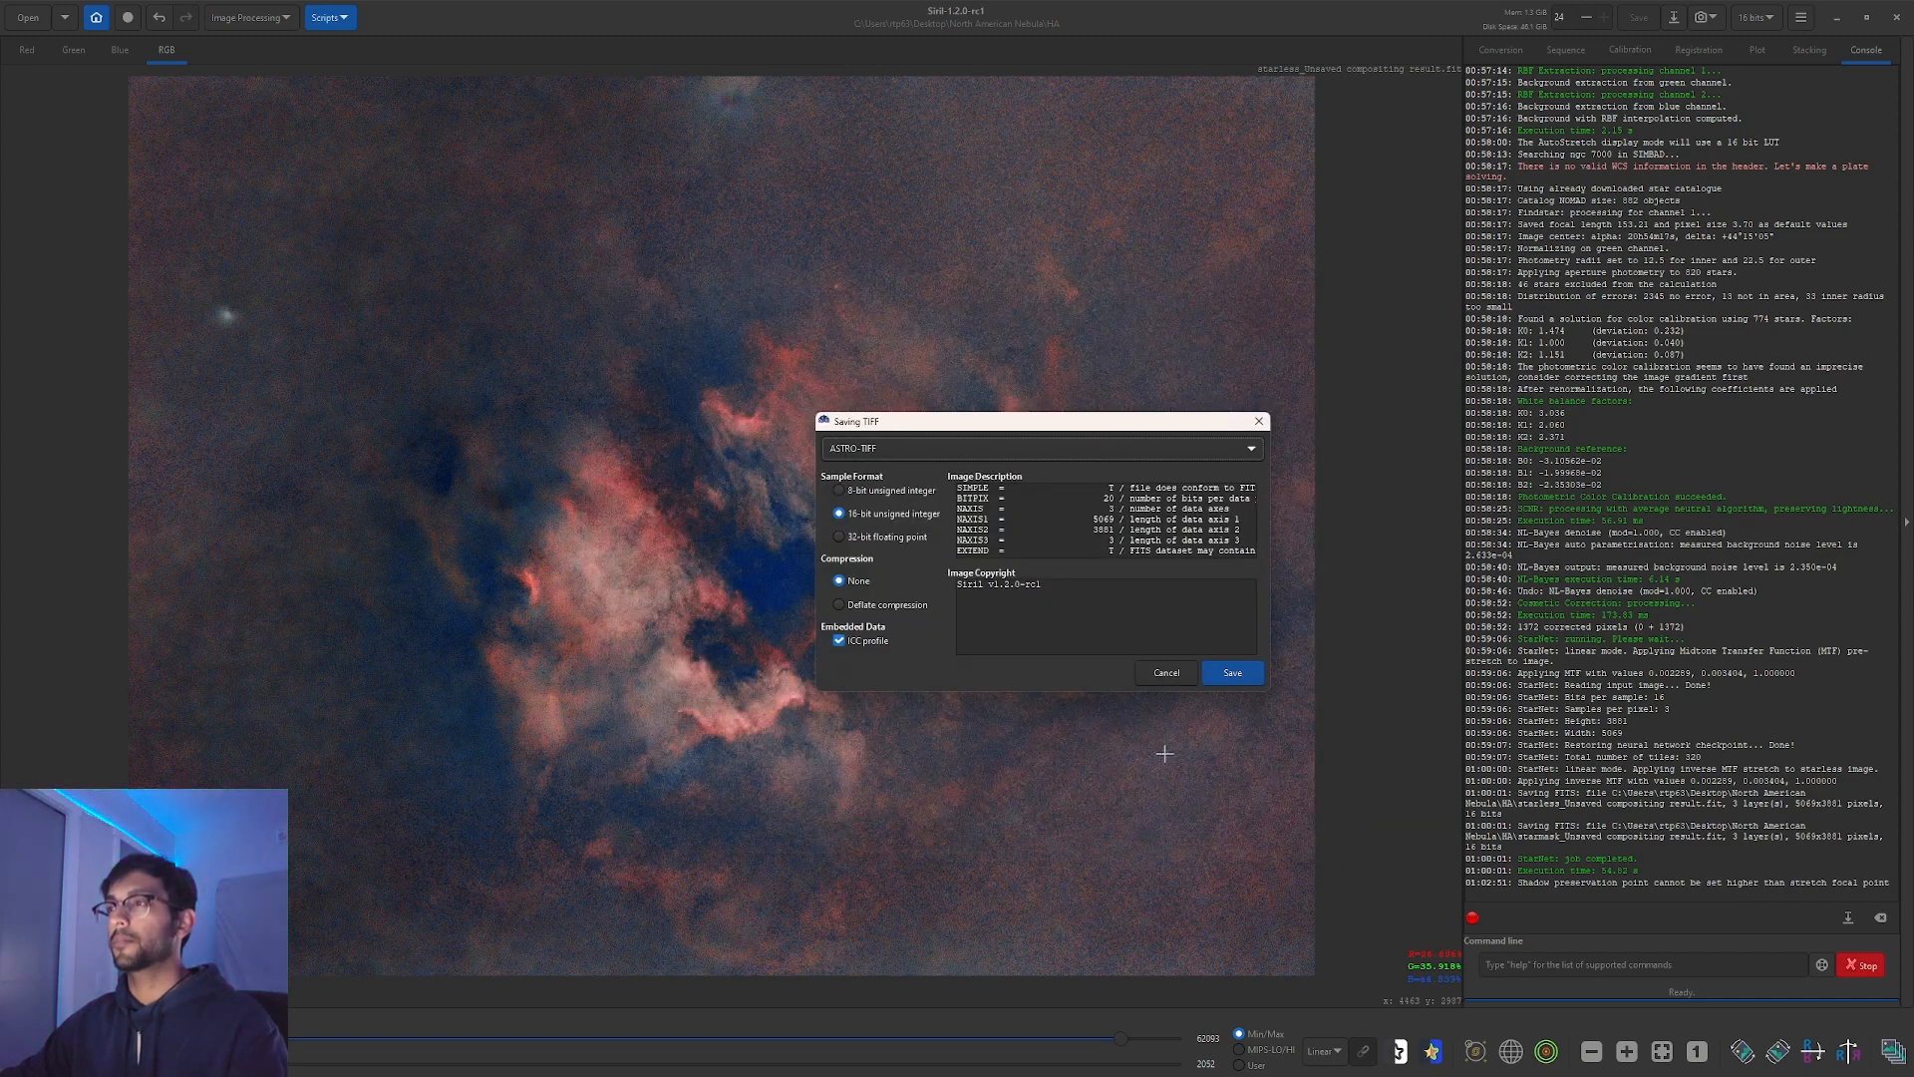
left_click(1228, 672)
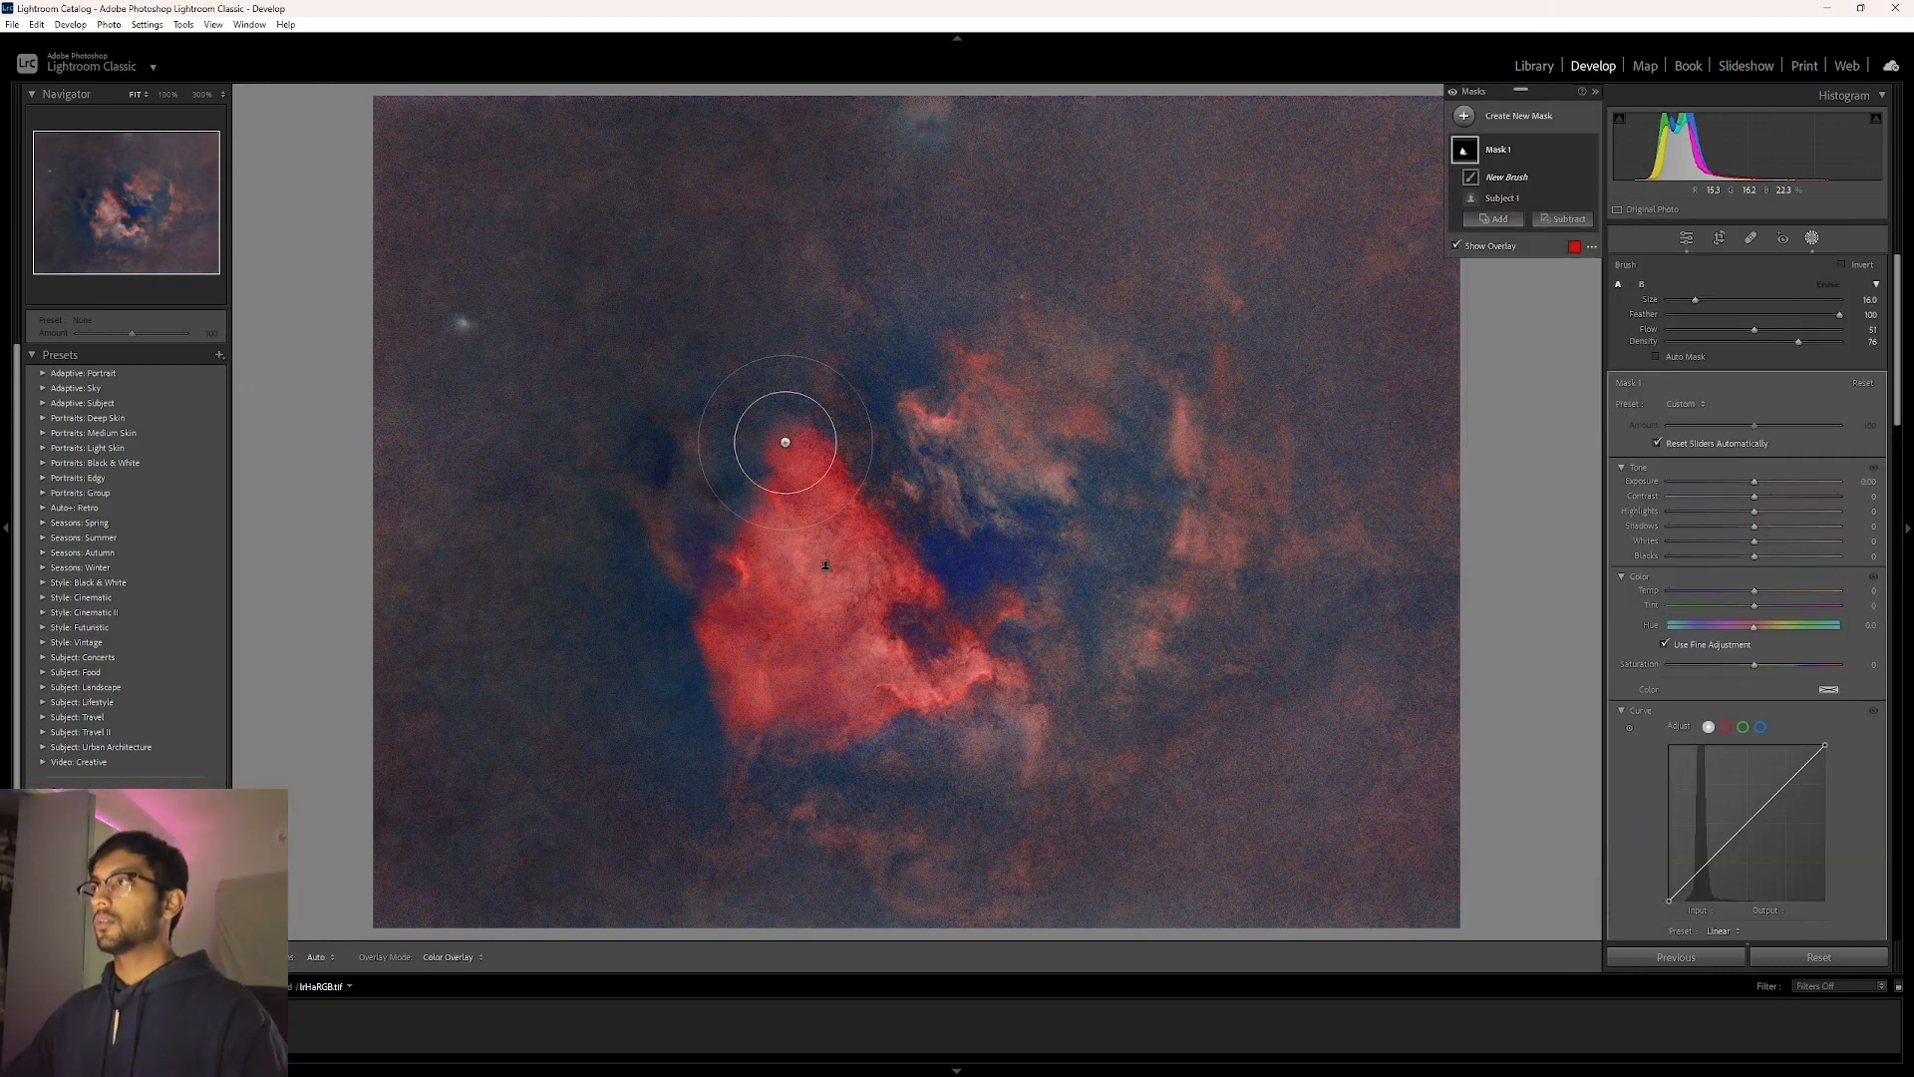
Brush a mask over the bright nebula and raise its Texture and Clarity.
mouse_move(785, 442)
left_mouse_down()
mouse_move(1008, 727)
mouse_move(1214, 428)
mouse_move(931, 876)
mouse_move(1281, 510)
mouse_move(790, 529)
mouse_move(882, 708)
left_mouse_up()
left_click(1562, 219)
left_click(1585, 359)
mouse_move(1348, 471)
left_mouse_down()
mouse_move(1319, 491)
mouse_move(1395, 489)
left_mouse_up()
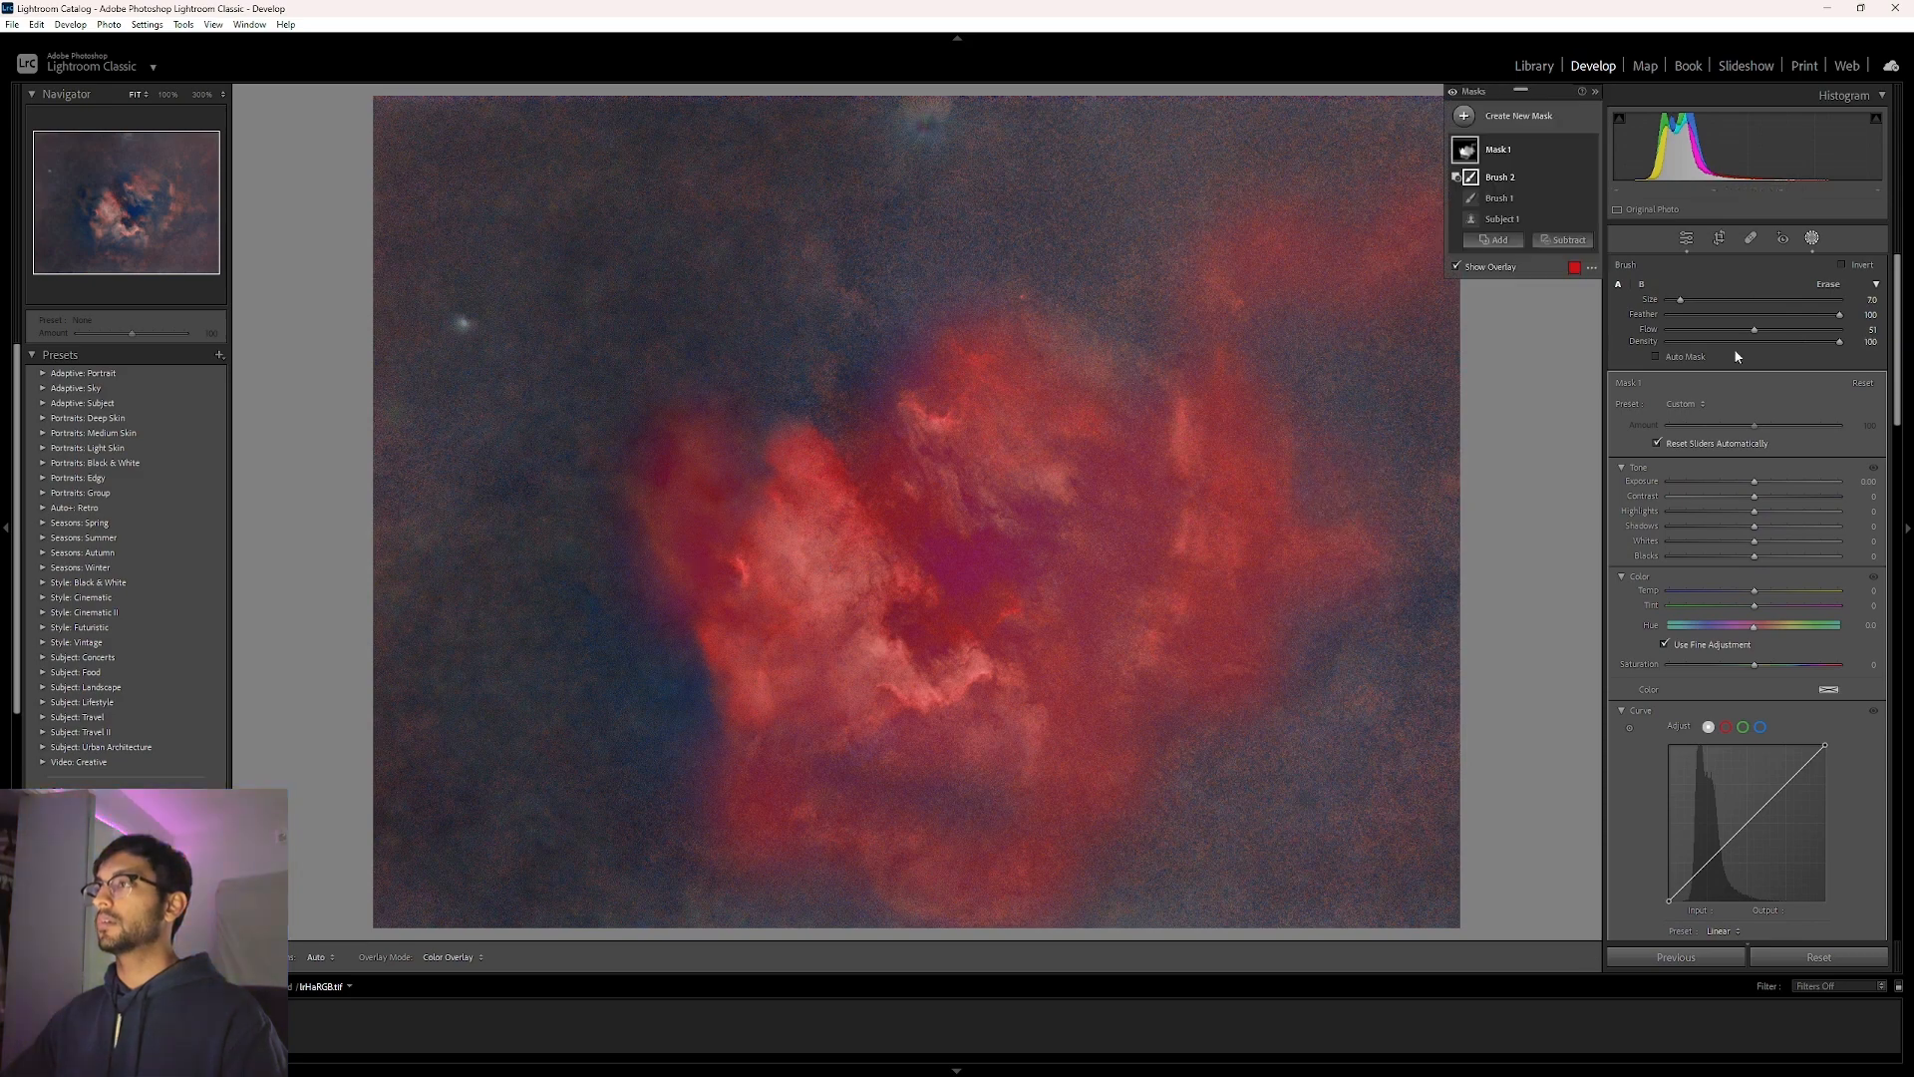
left_click(1498, 150)
scroll(1786, 524, "down", 4)
left_click_drag(1754, 531, 1763, 516)
left_click_drag(1755, 595, 1768, 595)
left_click(1861, 532)
key("Return")
scroll(1760, 421, "up", 4)
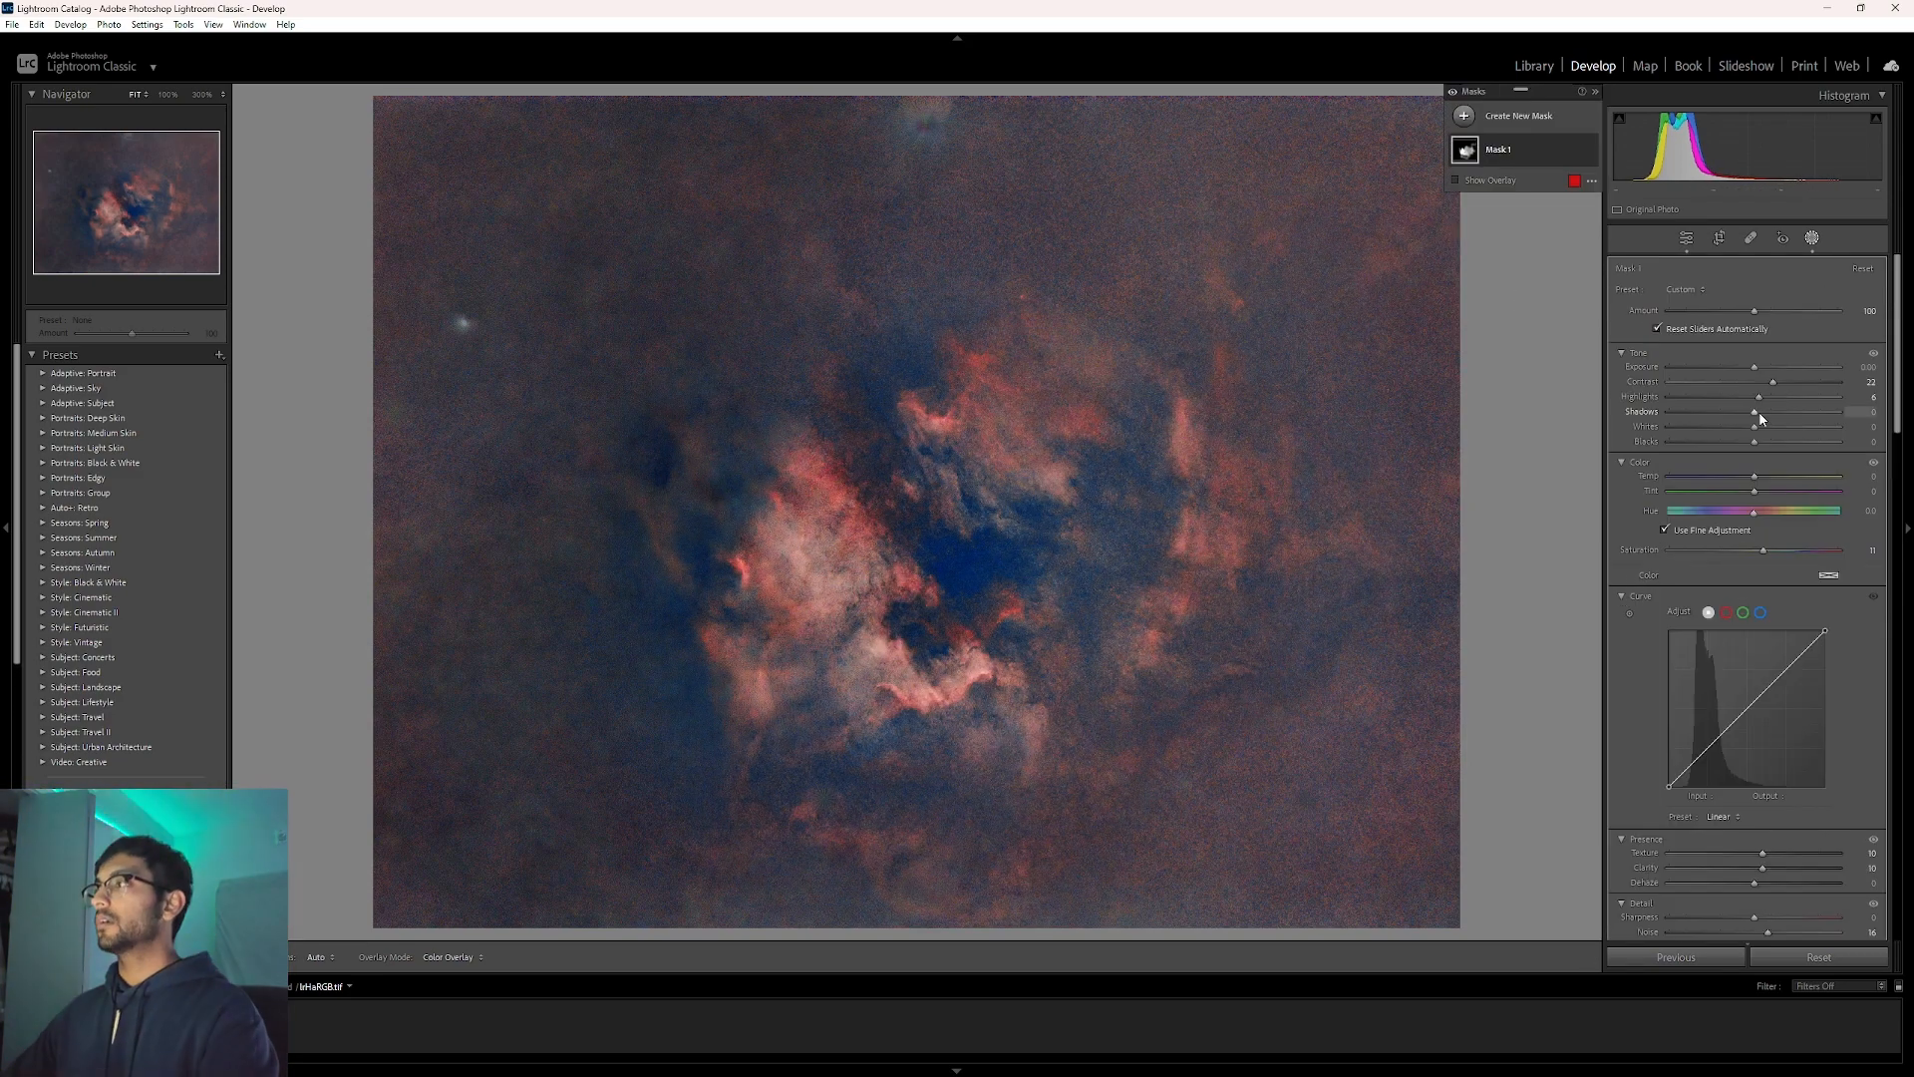
Duplicate and invert the mask, brush out the nebula, and set background Saturation to -19.
left_click(1587, 150)
left_click(1645, 244)
left_click(1563, 242)
left_click(1585, 380)
mouse_move(847, 544)
left_mouse_down()
mouse_move(796, 515)
mouse_move(773, 753)
mouse_move(927, 887)
left_mouse_up()
left_click_drag(962, 538, 997, 628)
key("ctrl+z")
mouse_move(982, 513)
left_mouse_down()
mouse_move(949, 420)
mouse_move(1067, 339)
mouse_move(1095, 557)
left_mouse_up()
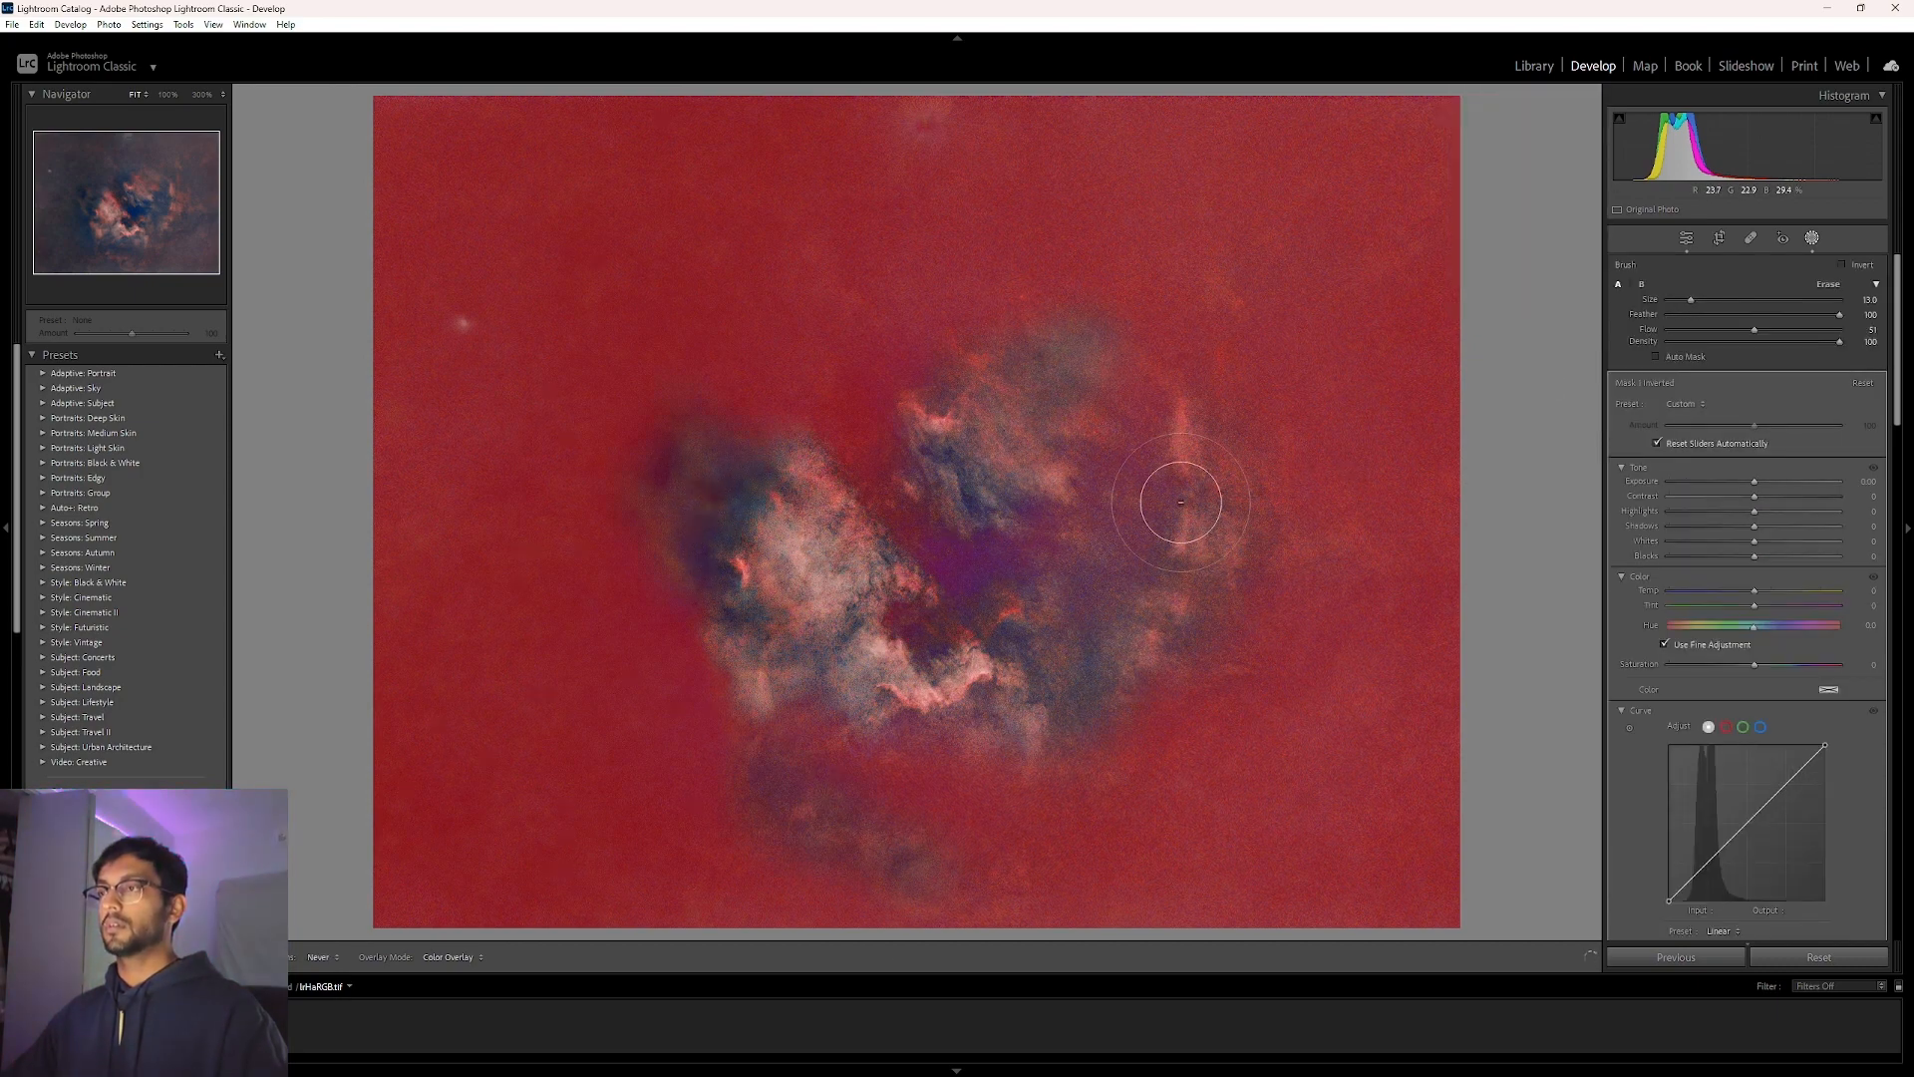
left_click_drag(1755, 664, 1739, 666)
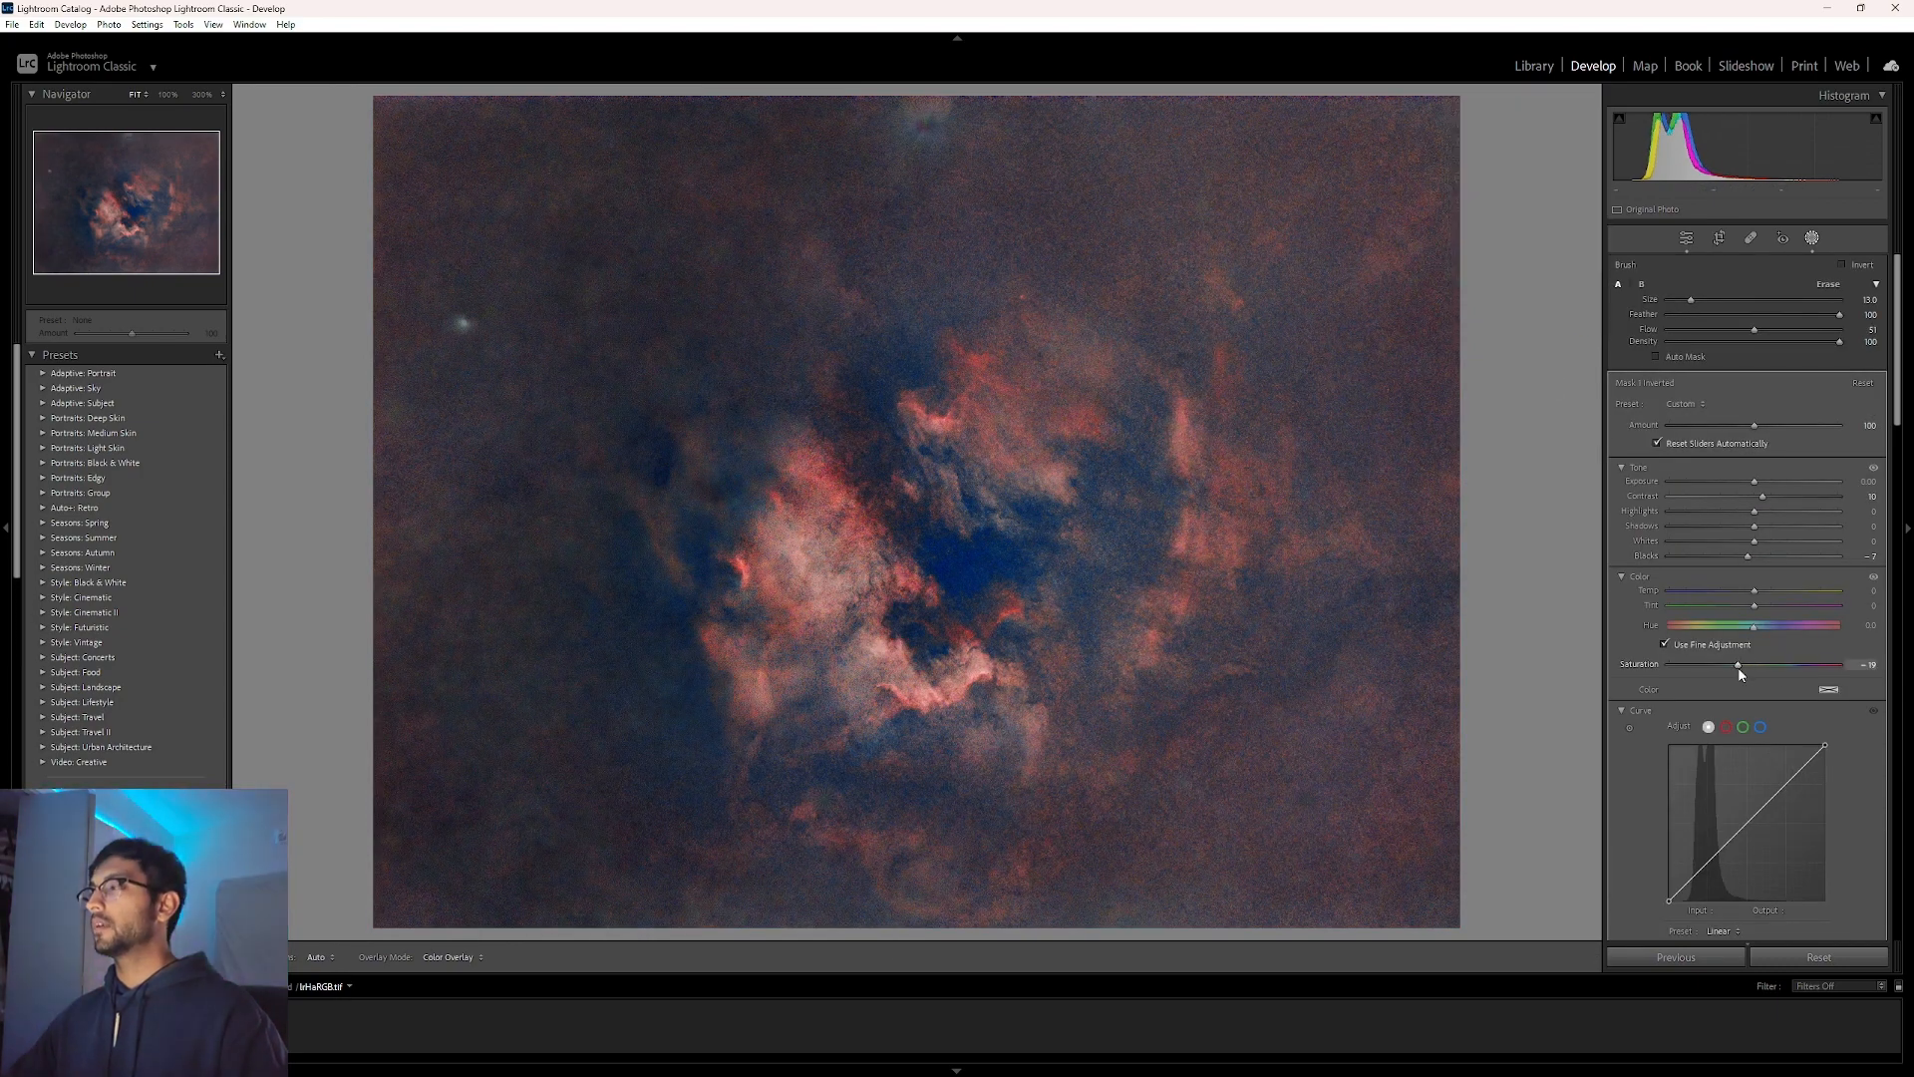
scroll(1784, 399, "down", 4)
Add a point to the red Tone Curve and lift it slightly.
left_click(1686, 237)
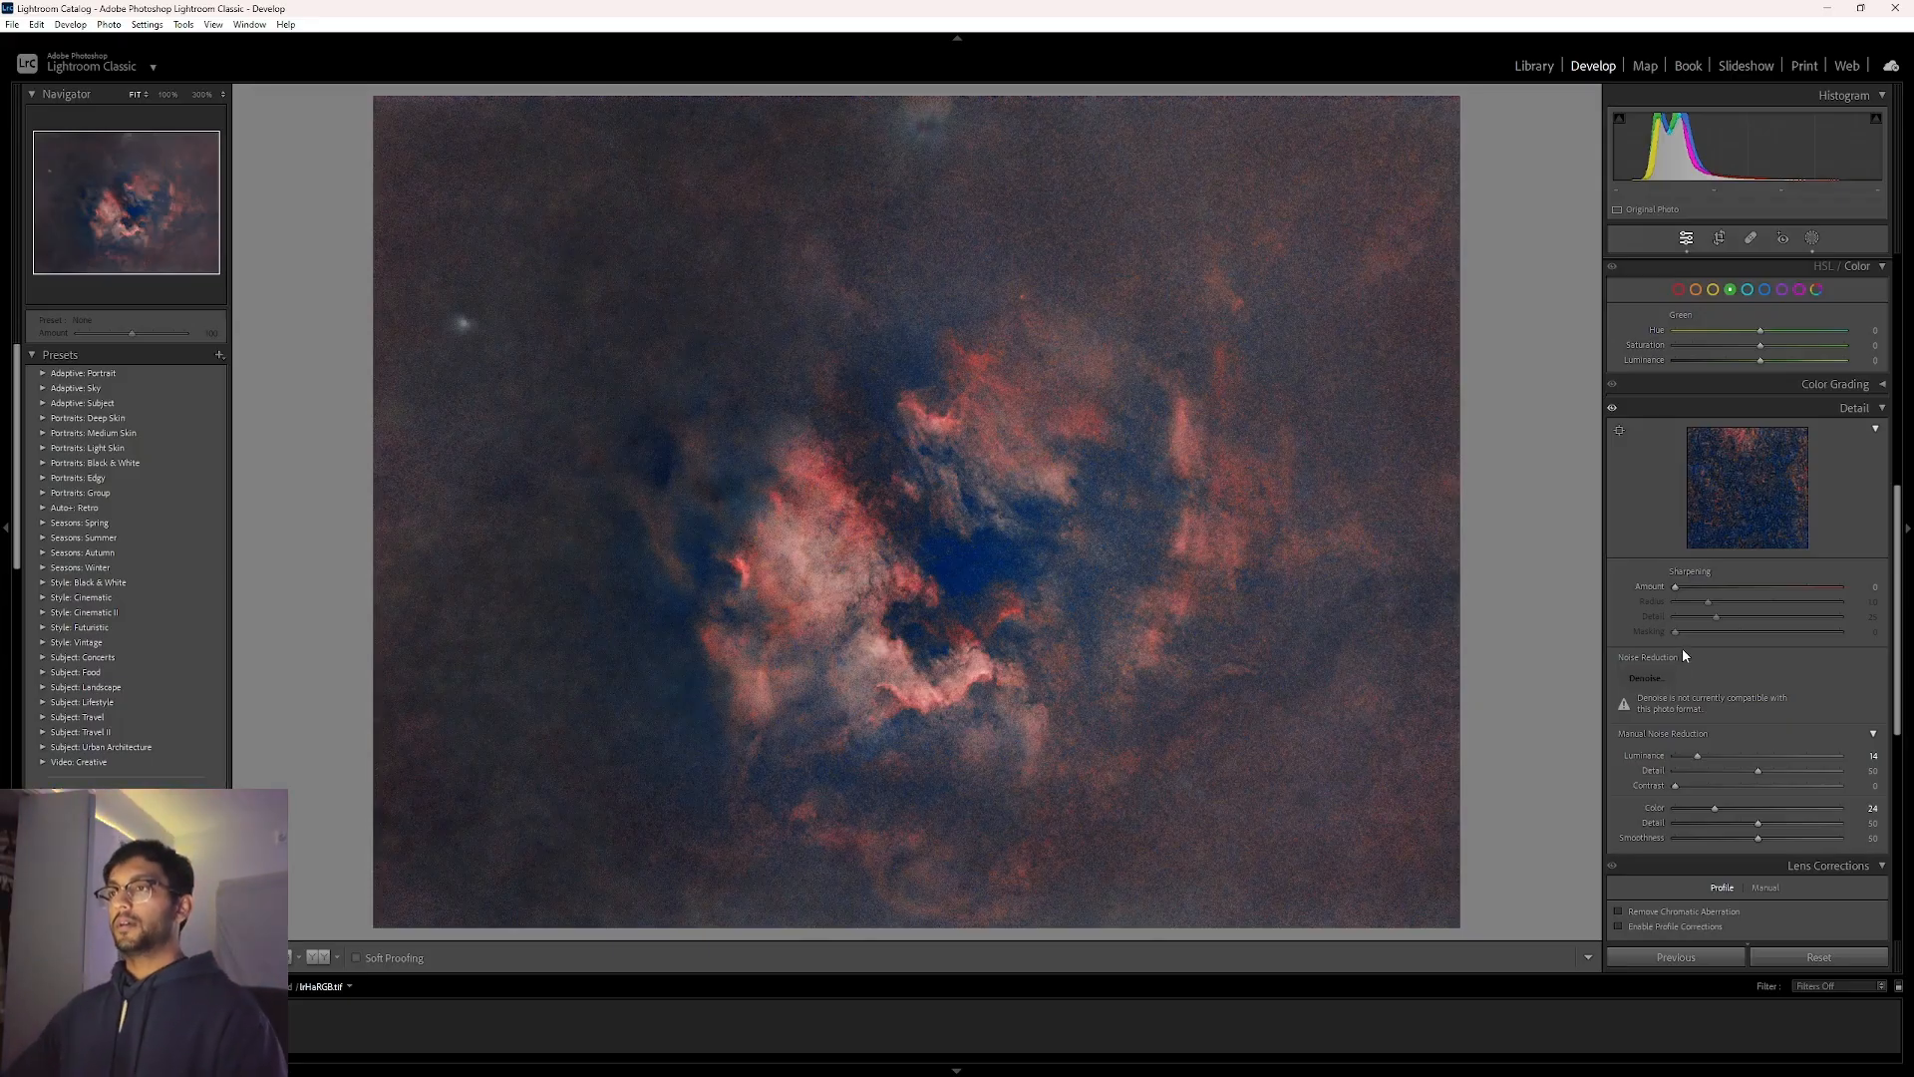
scroll(1684, 655, "up", 6)
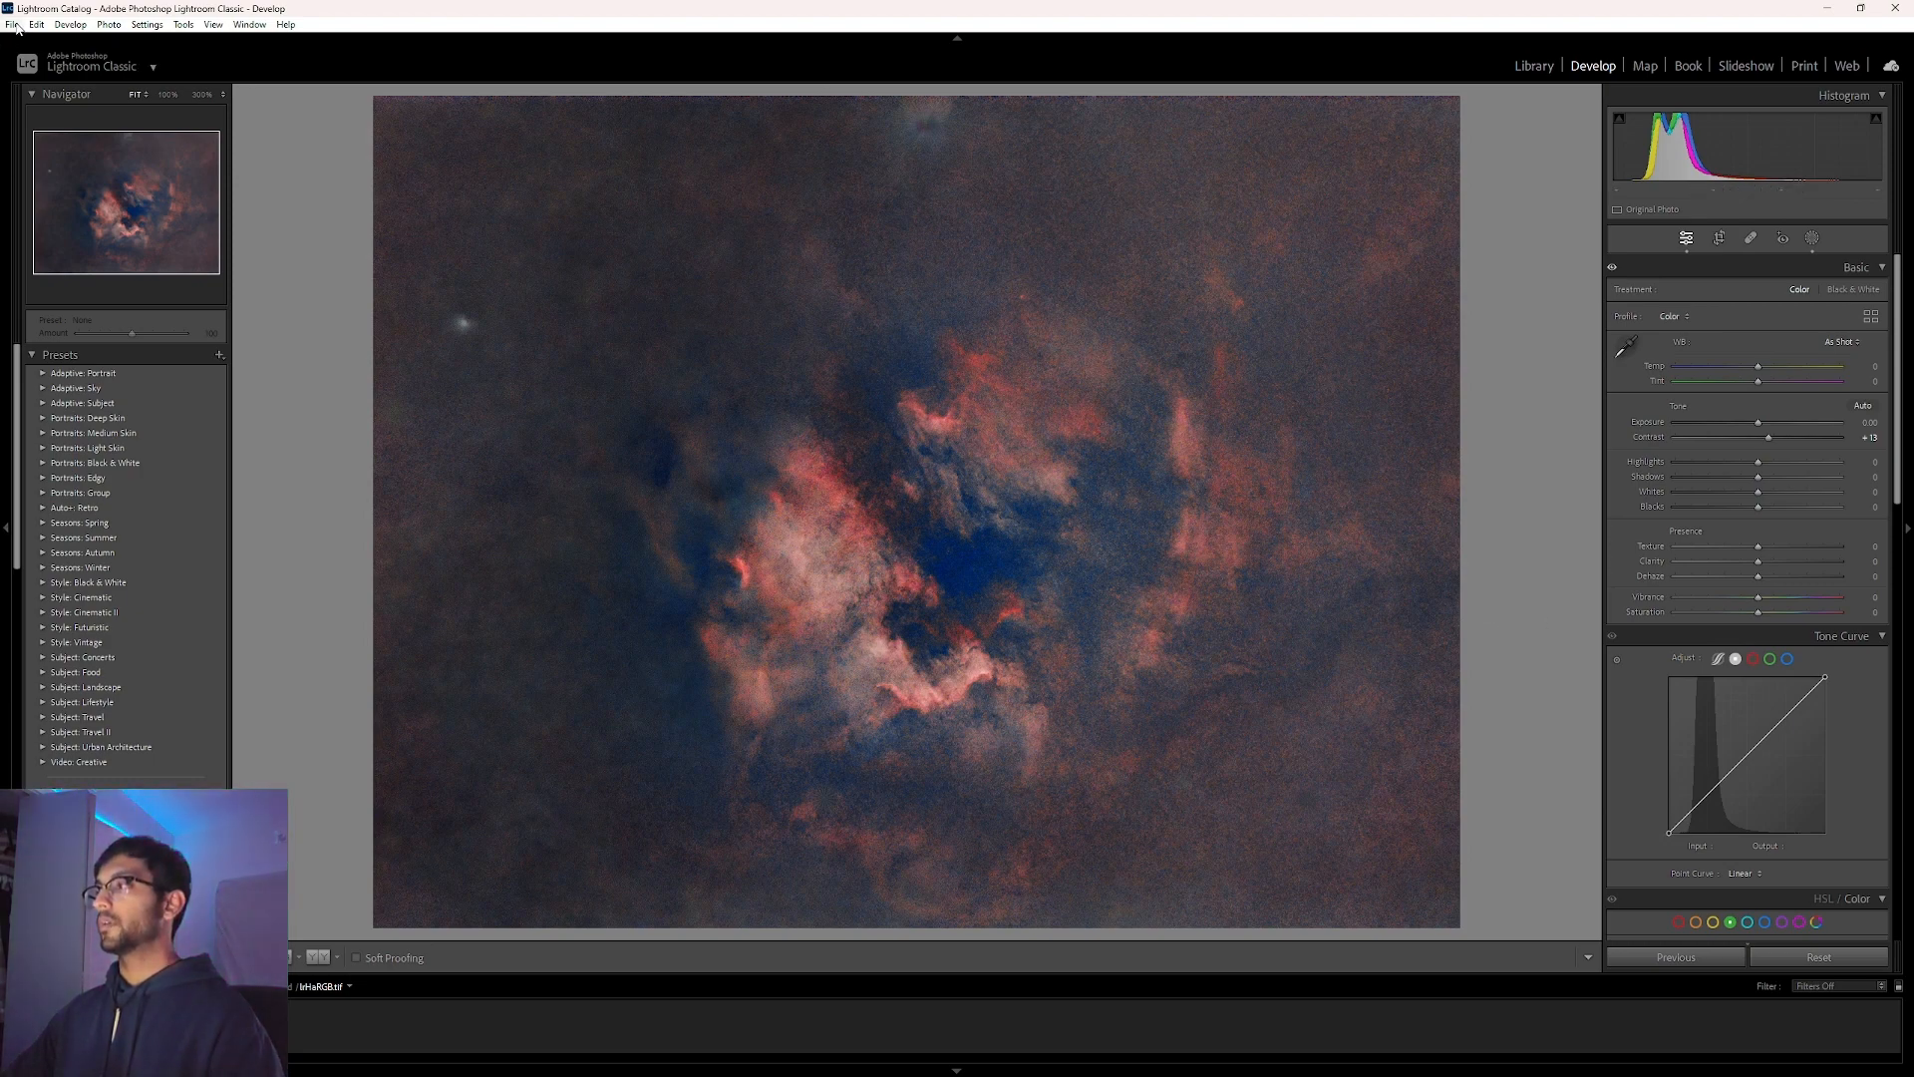
left_click(1752, 660)
left_click(1749, 754)
left_click_drag(1752, 756, 1751, 754)
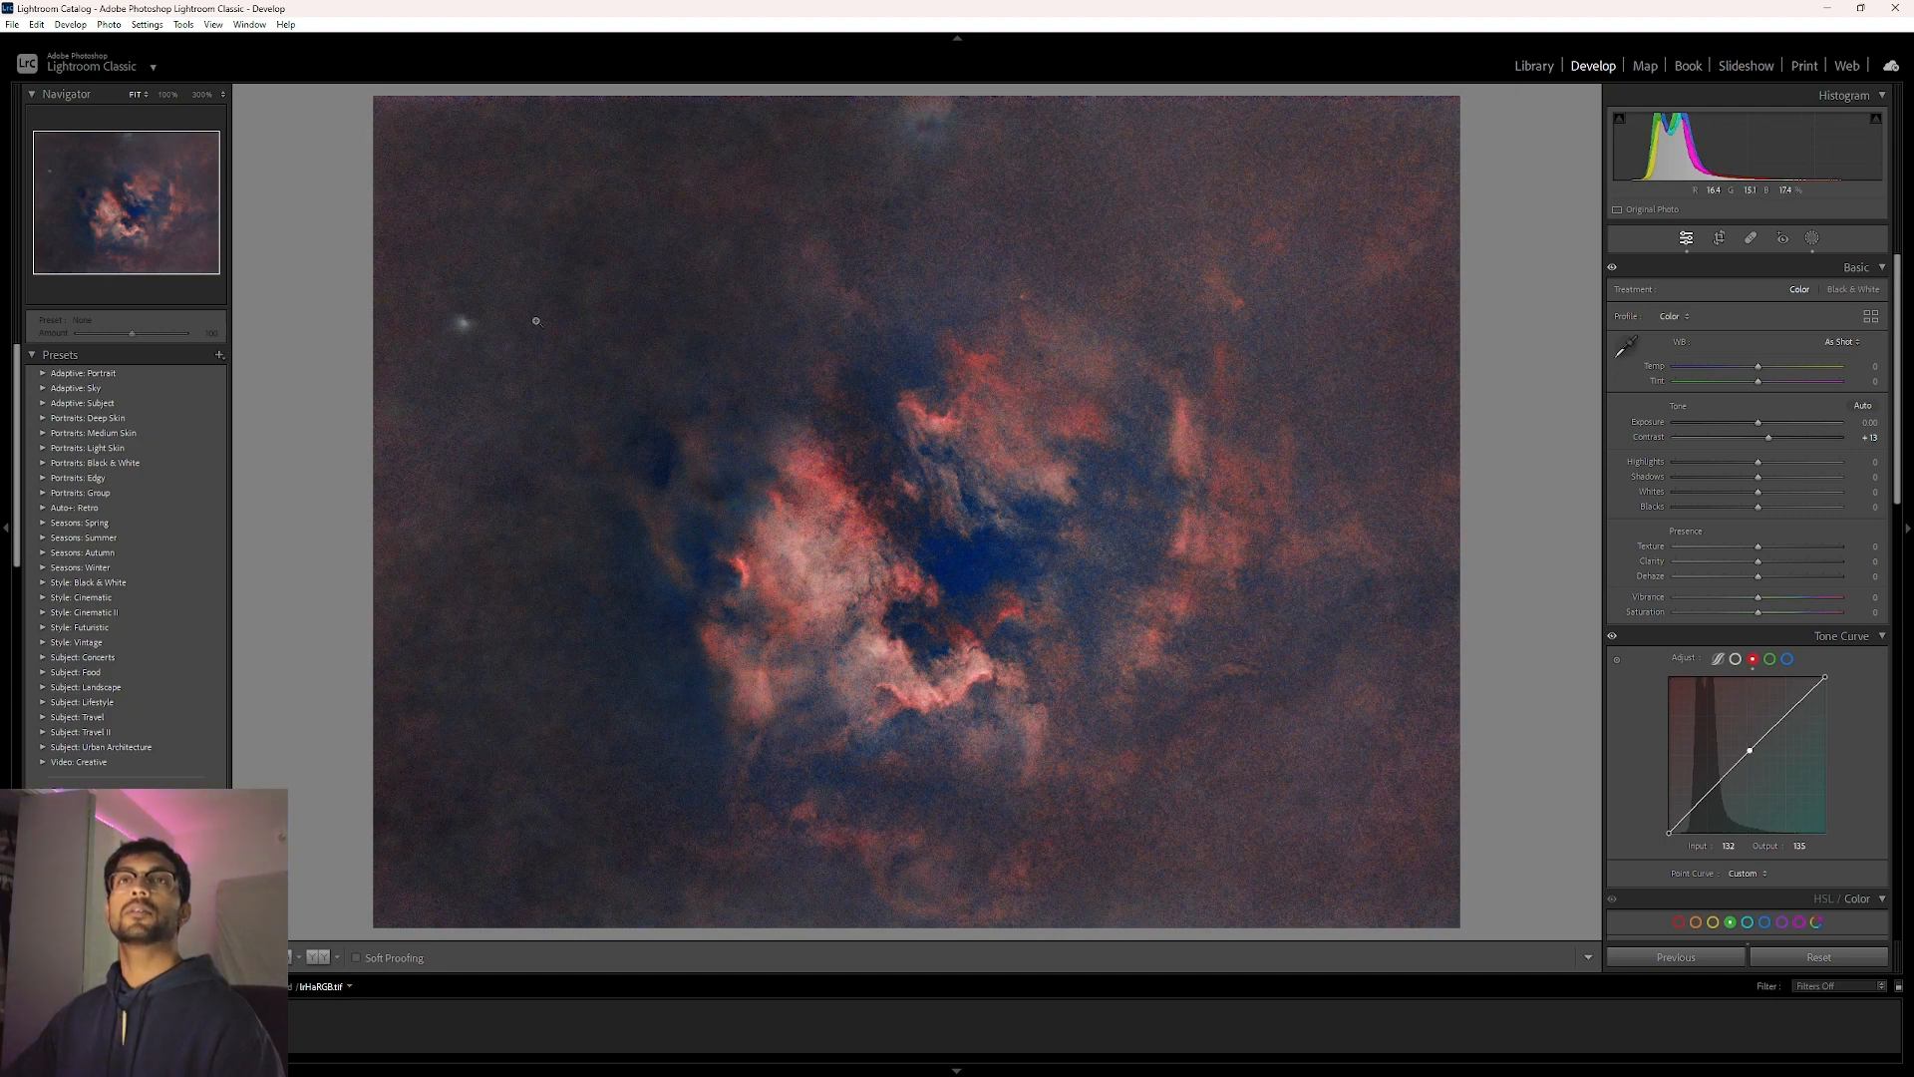
Open the edited photo in GIMP, convert it to built-in sRGB, and duplicate its layer.
left_click(13, 25)
mouse_move(36, 26)
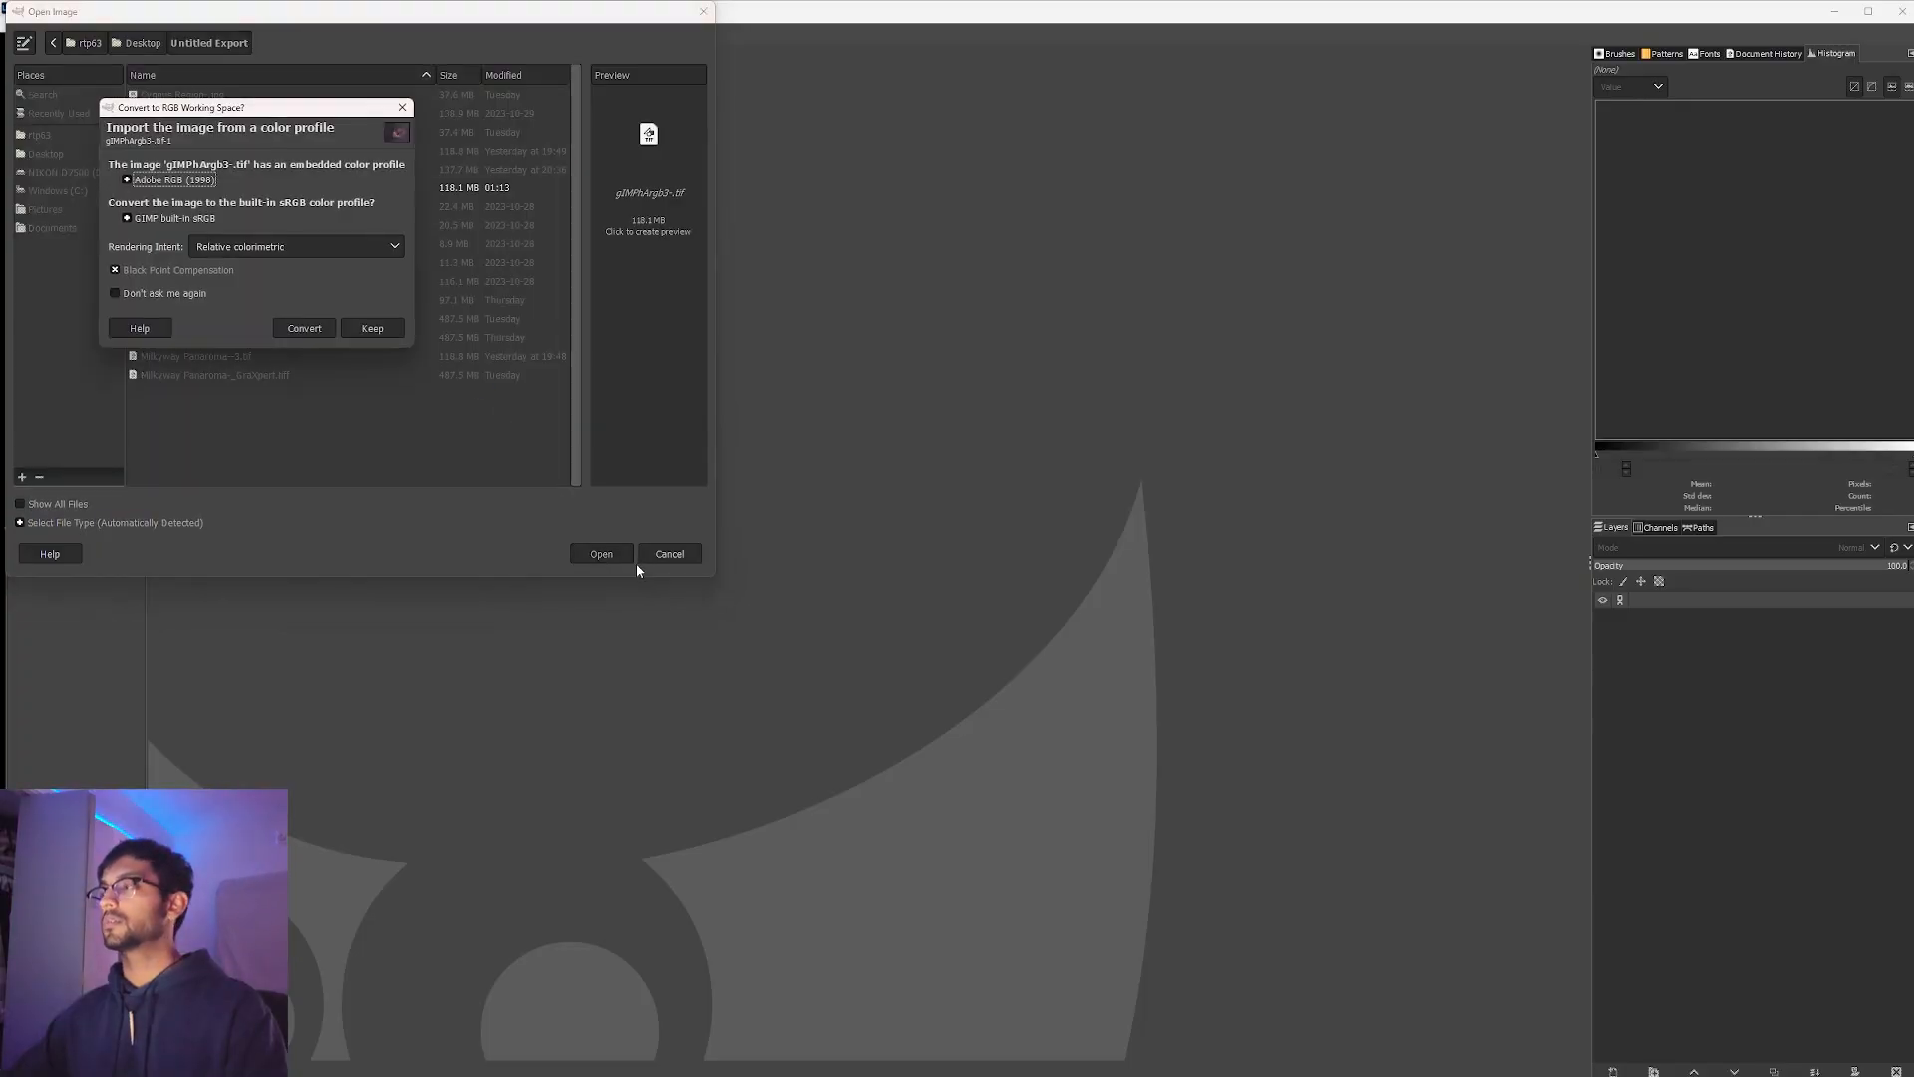
left_click(304, 328)
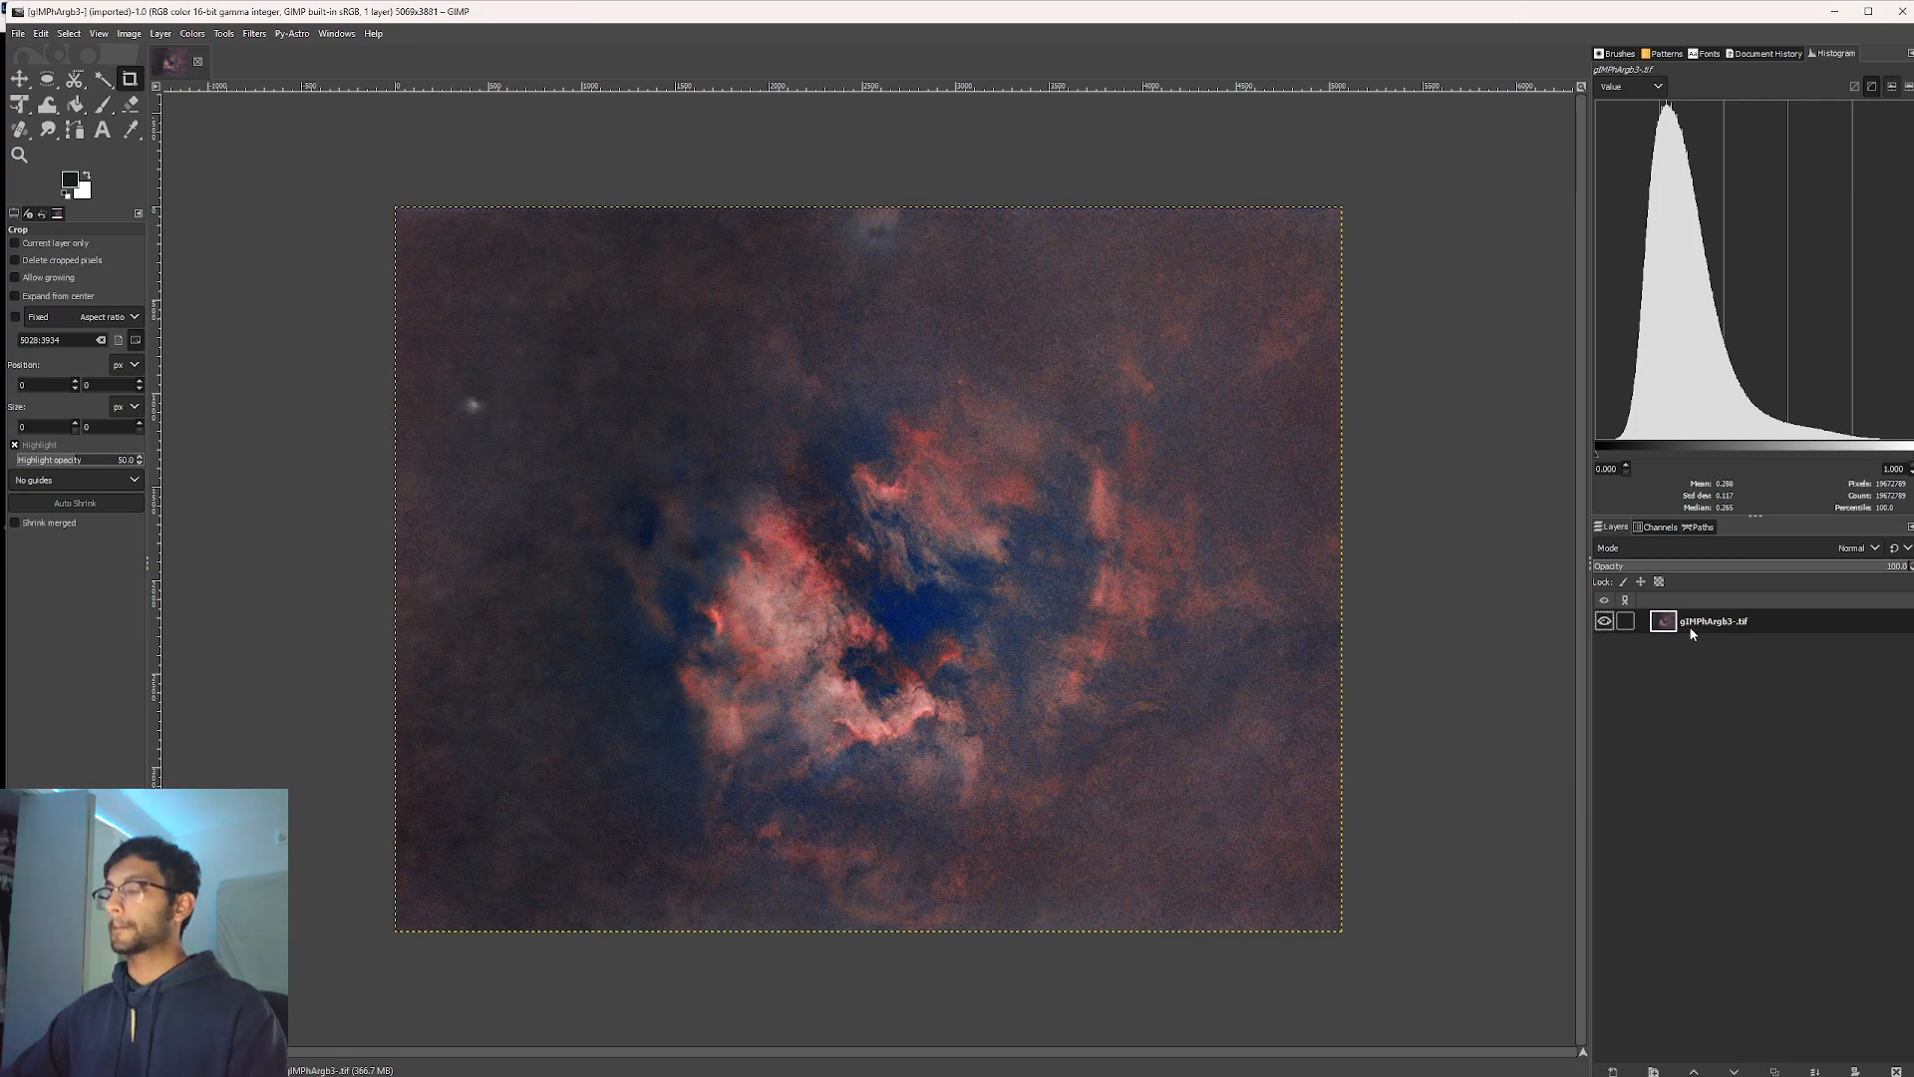
right_click(1695, 624)
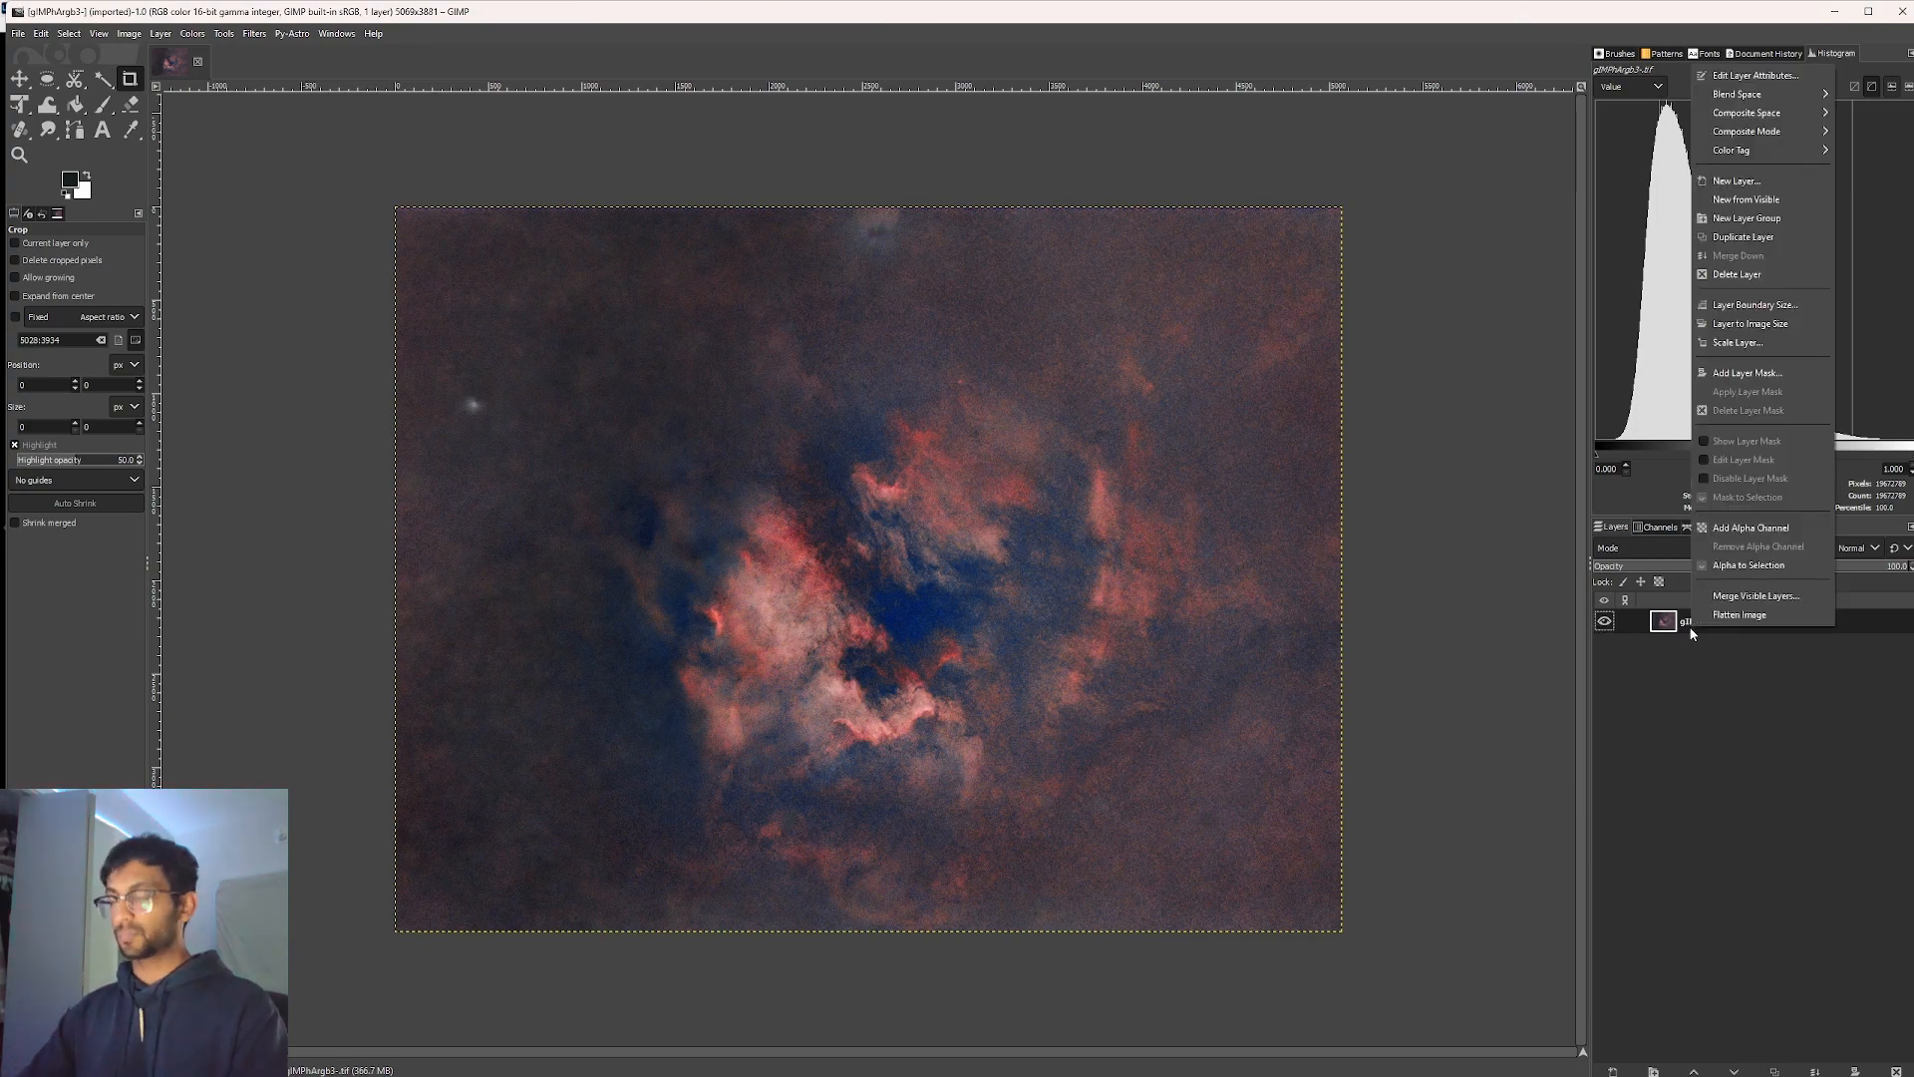
left_click(1744, 236)
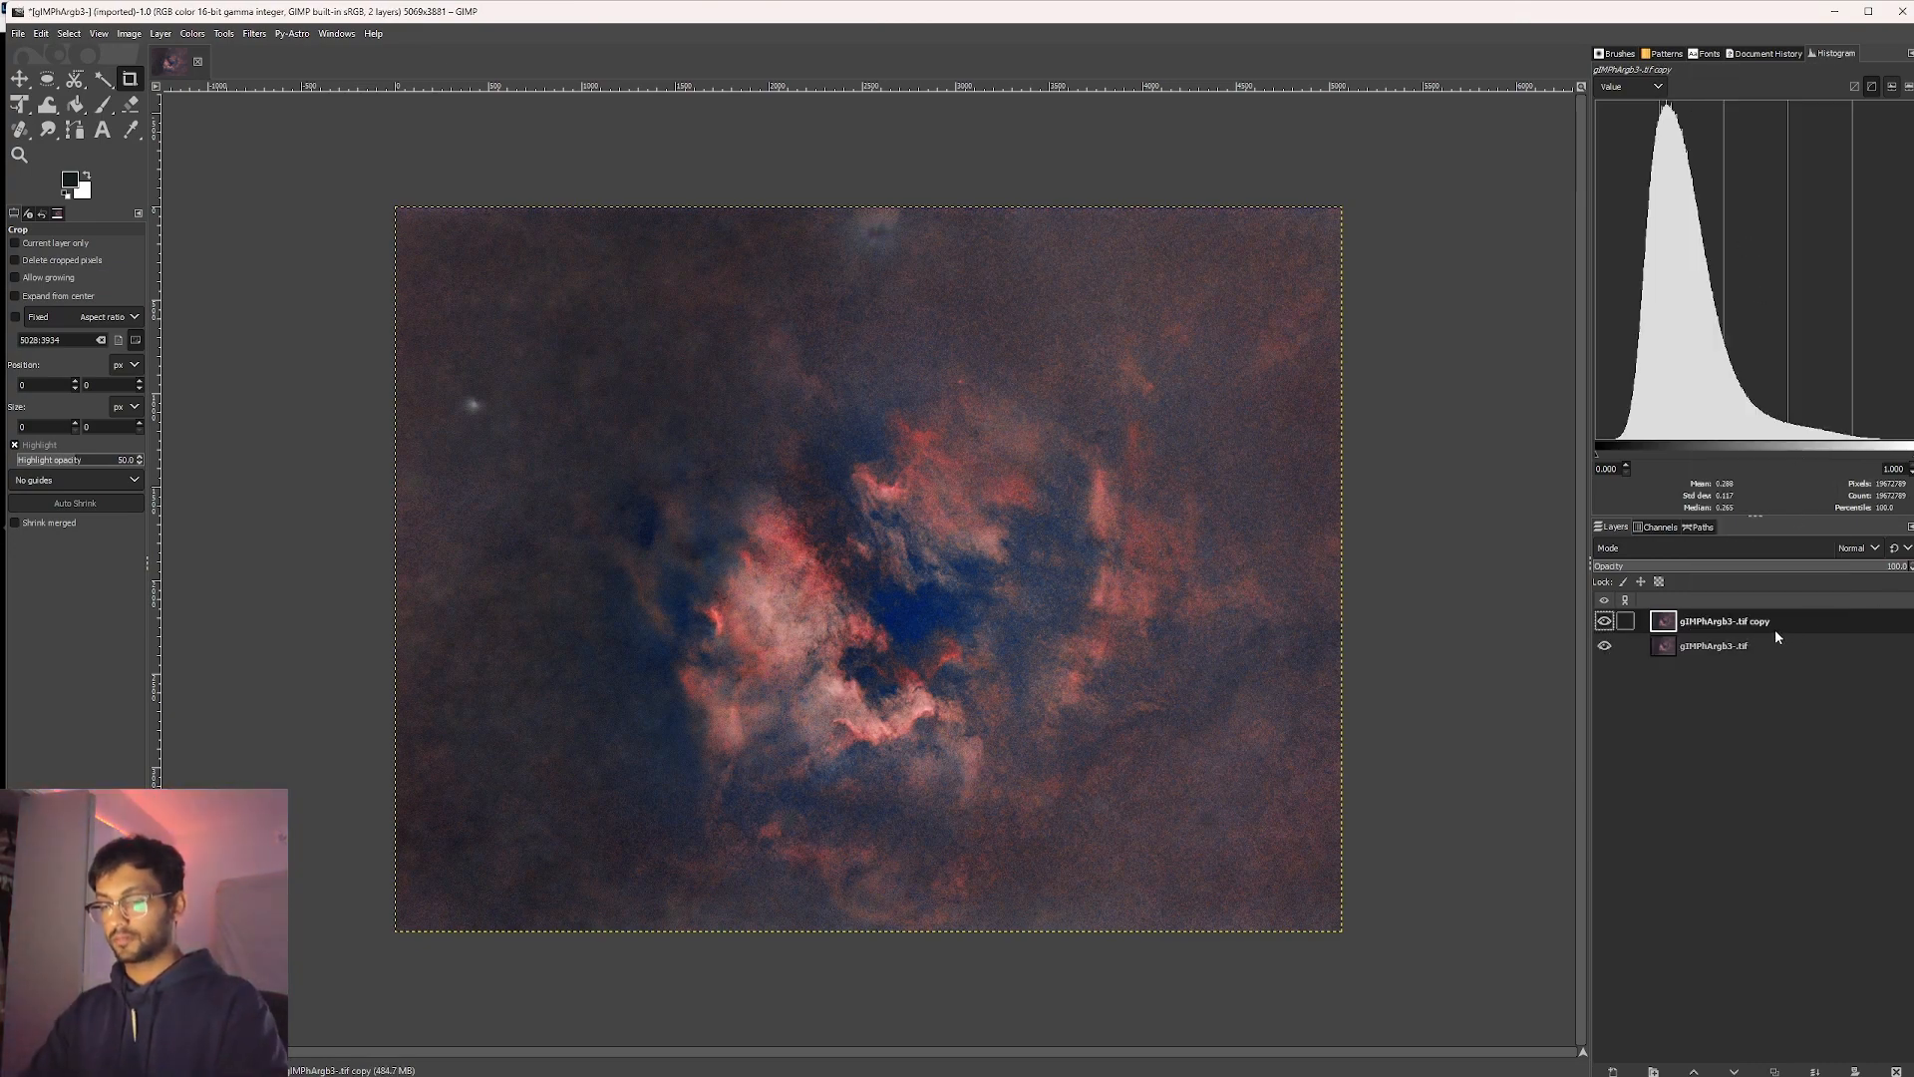
Give the copied nebula layer the name 'sTRETCH 1'.
double_click(1737, 628)
type("s")
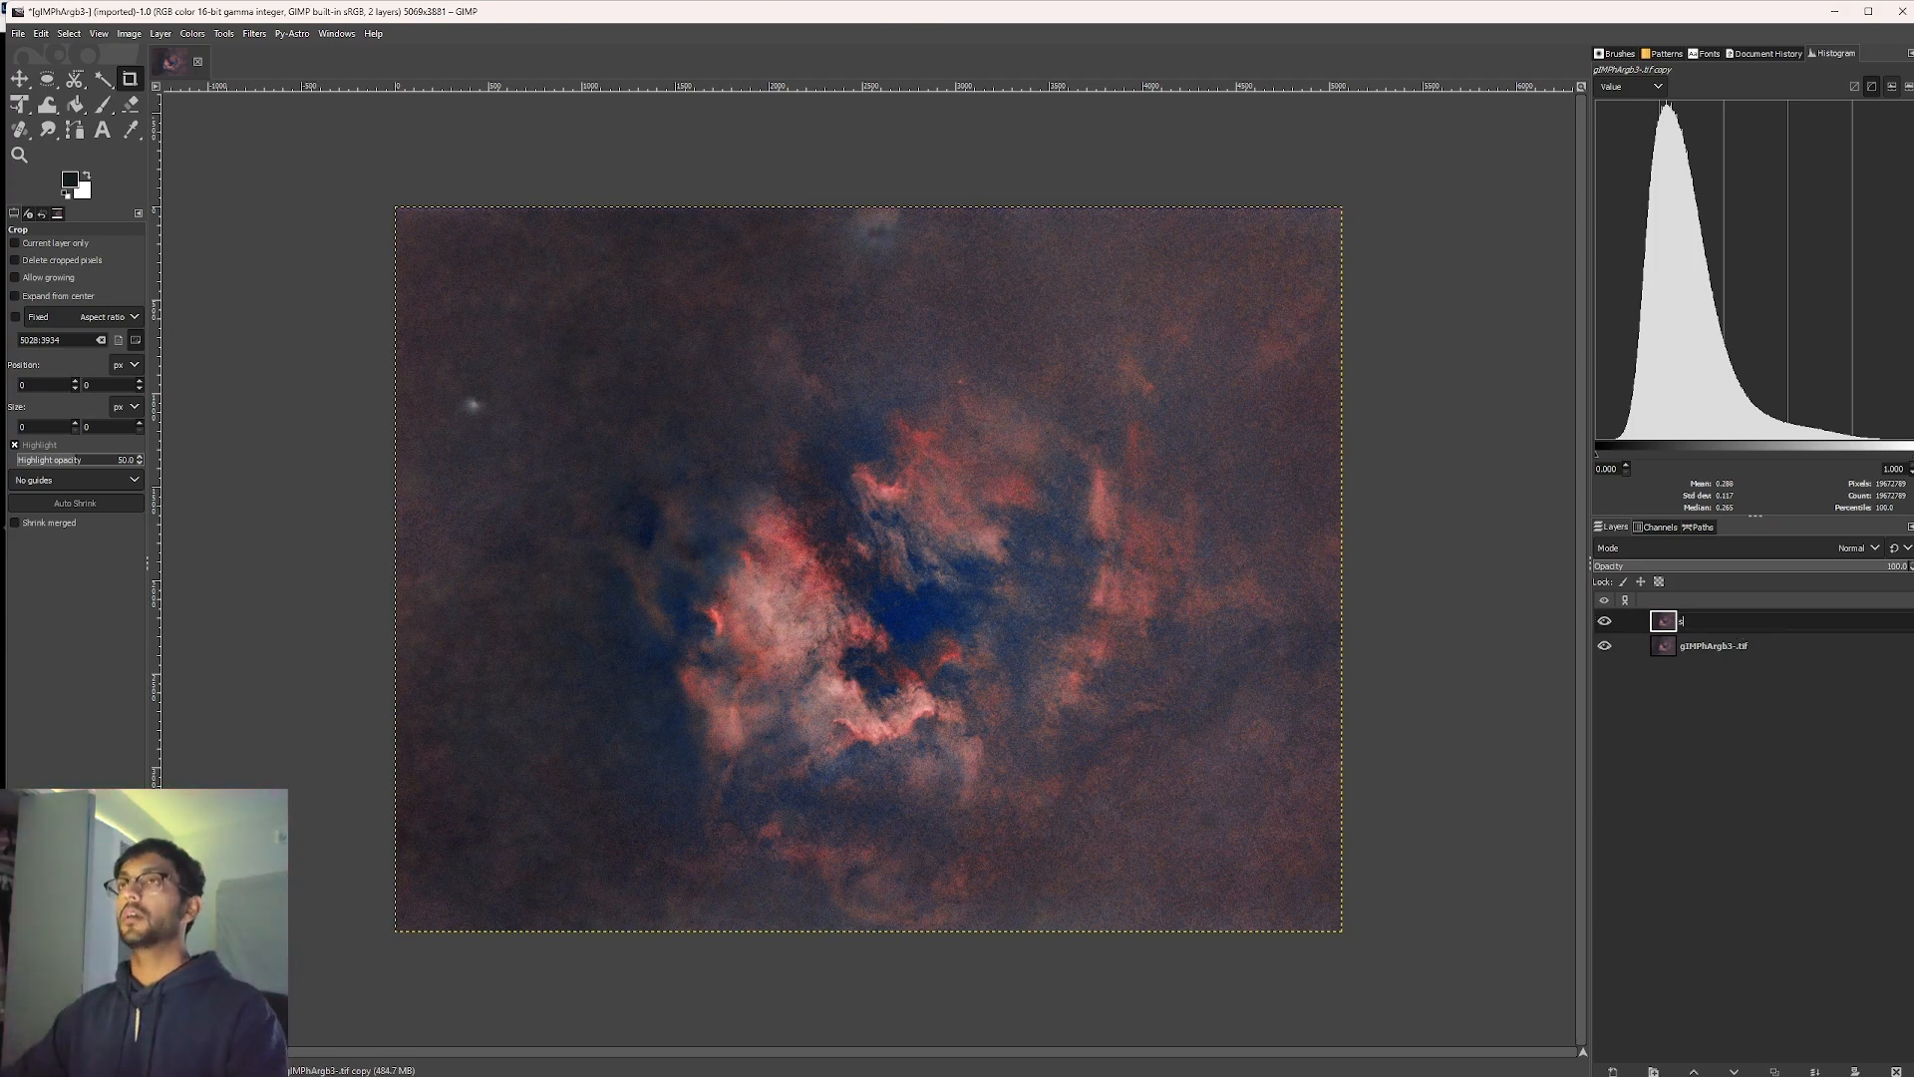
type("tRETCH 1")
key("Return")
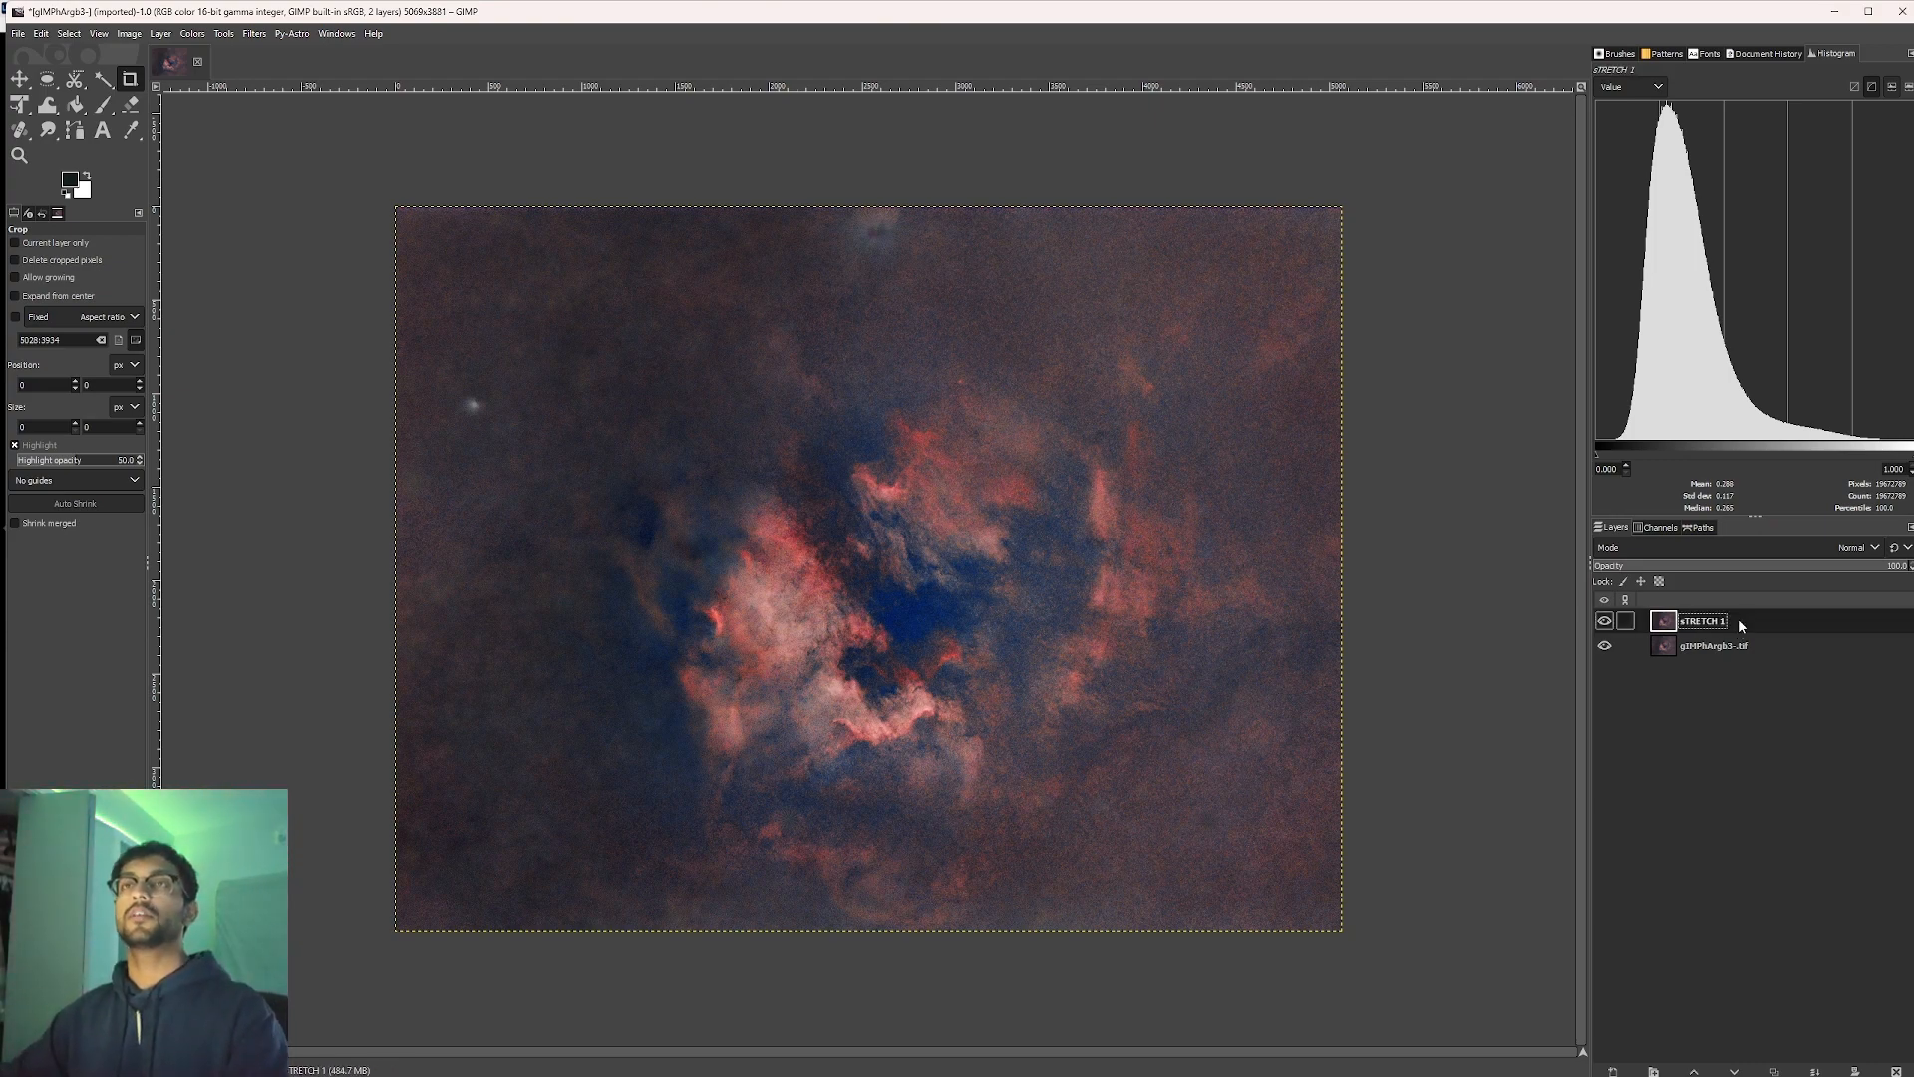
left_click(291, 32)
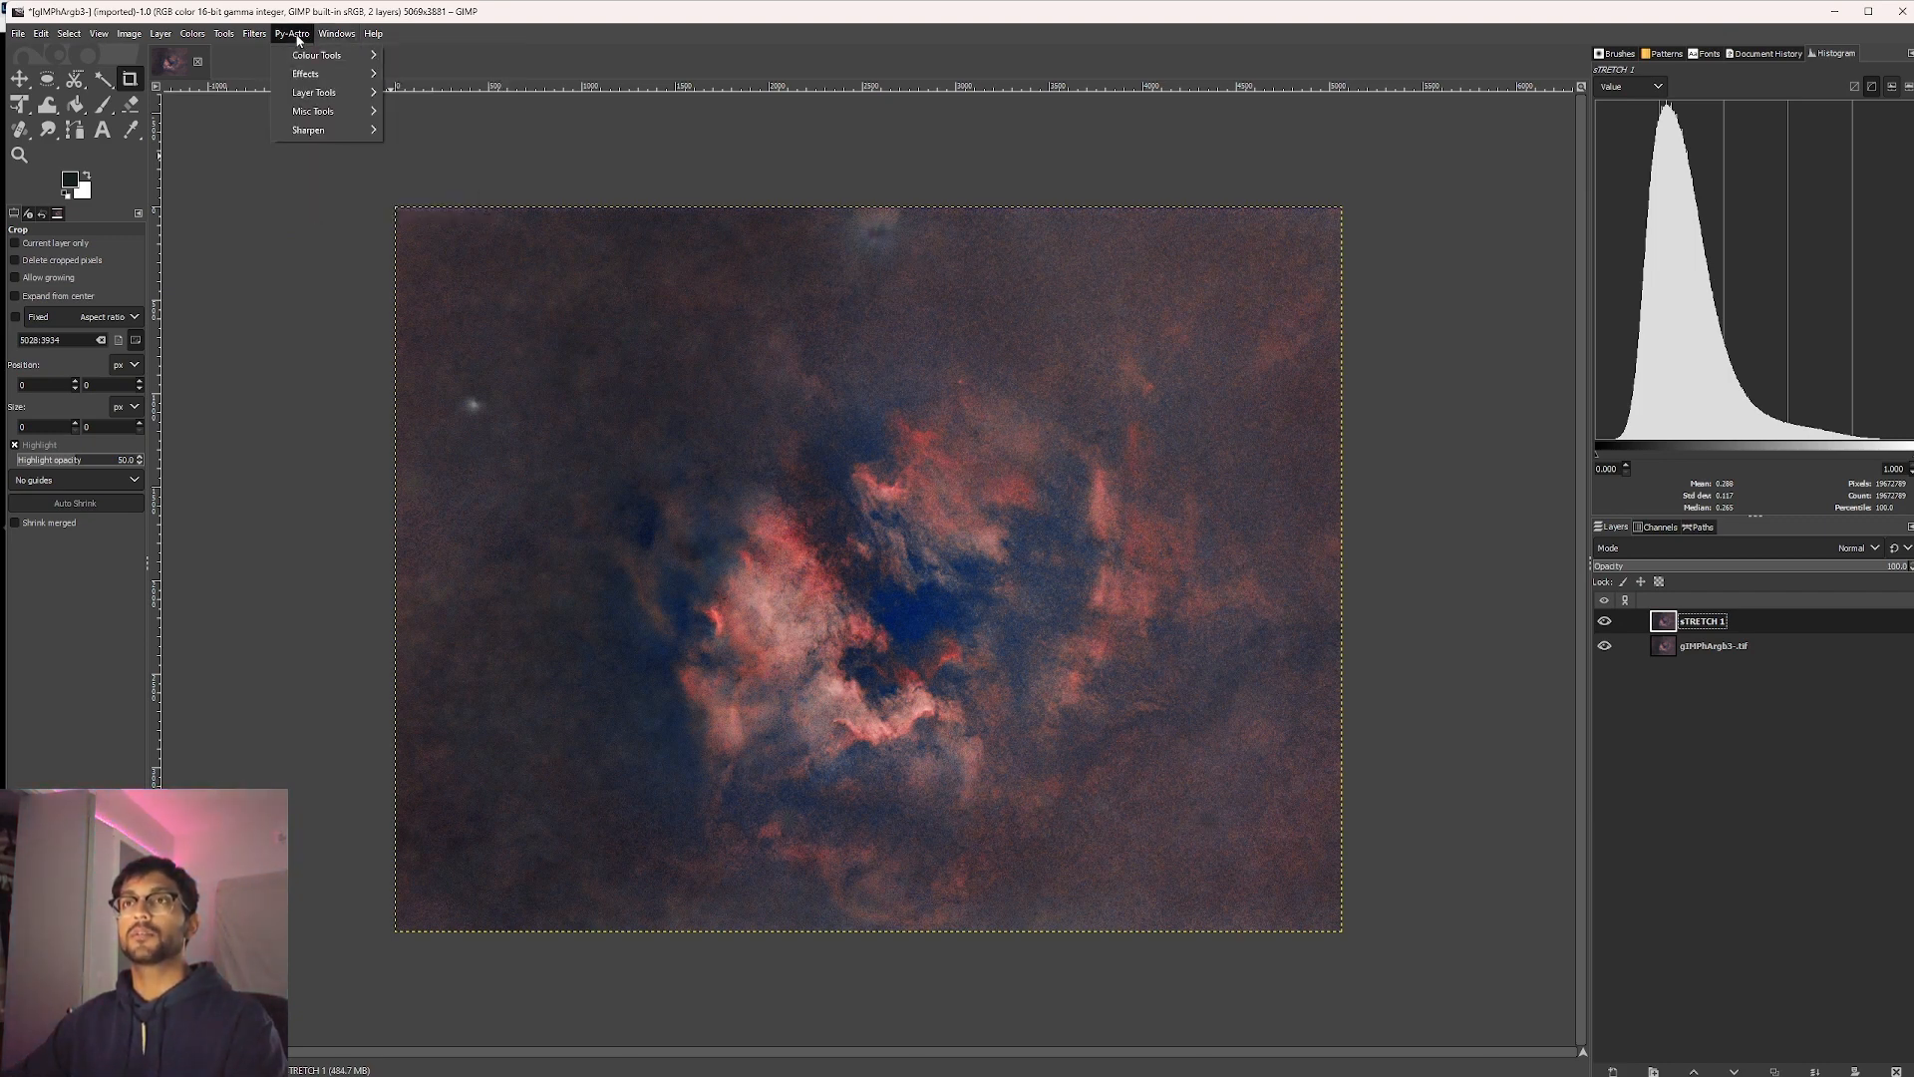
Apply Py-Astro Purge red sky to STRETCH 1 at a strength of about 30.
mouse_move(299, 54)
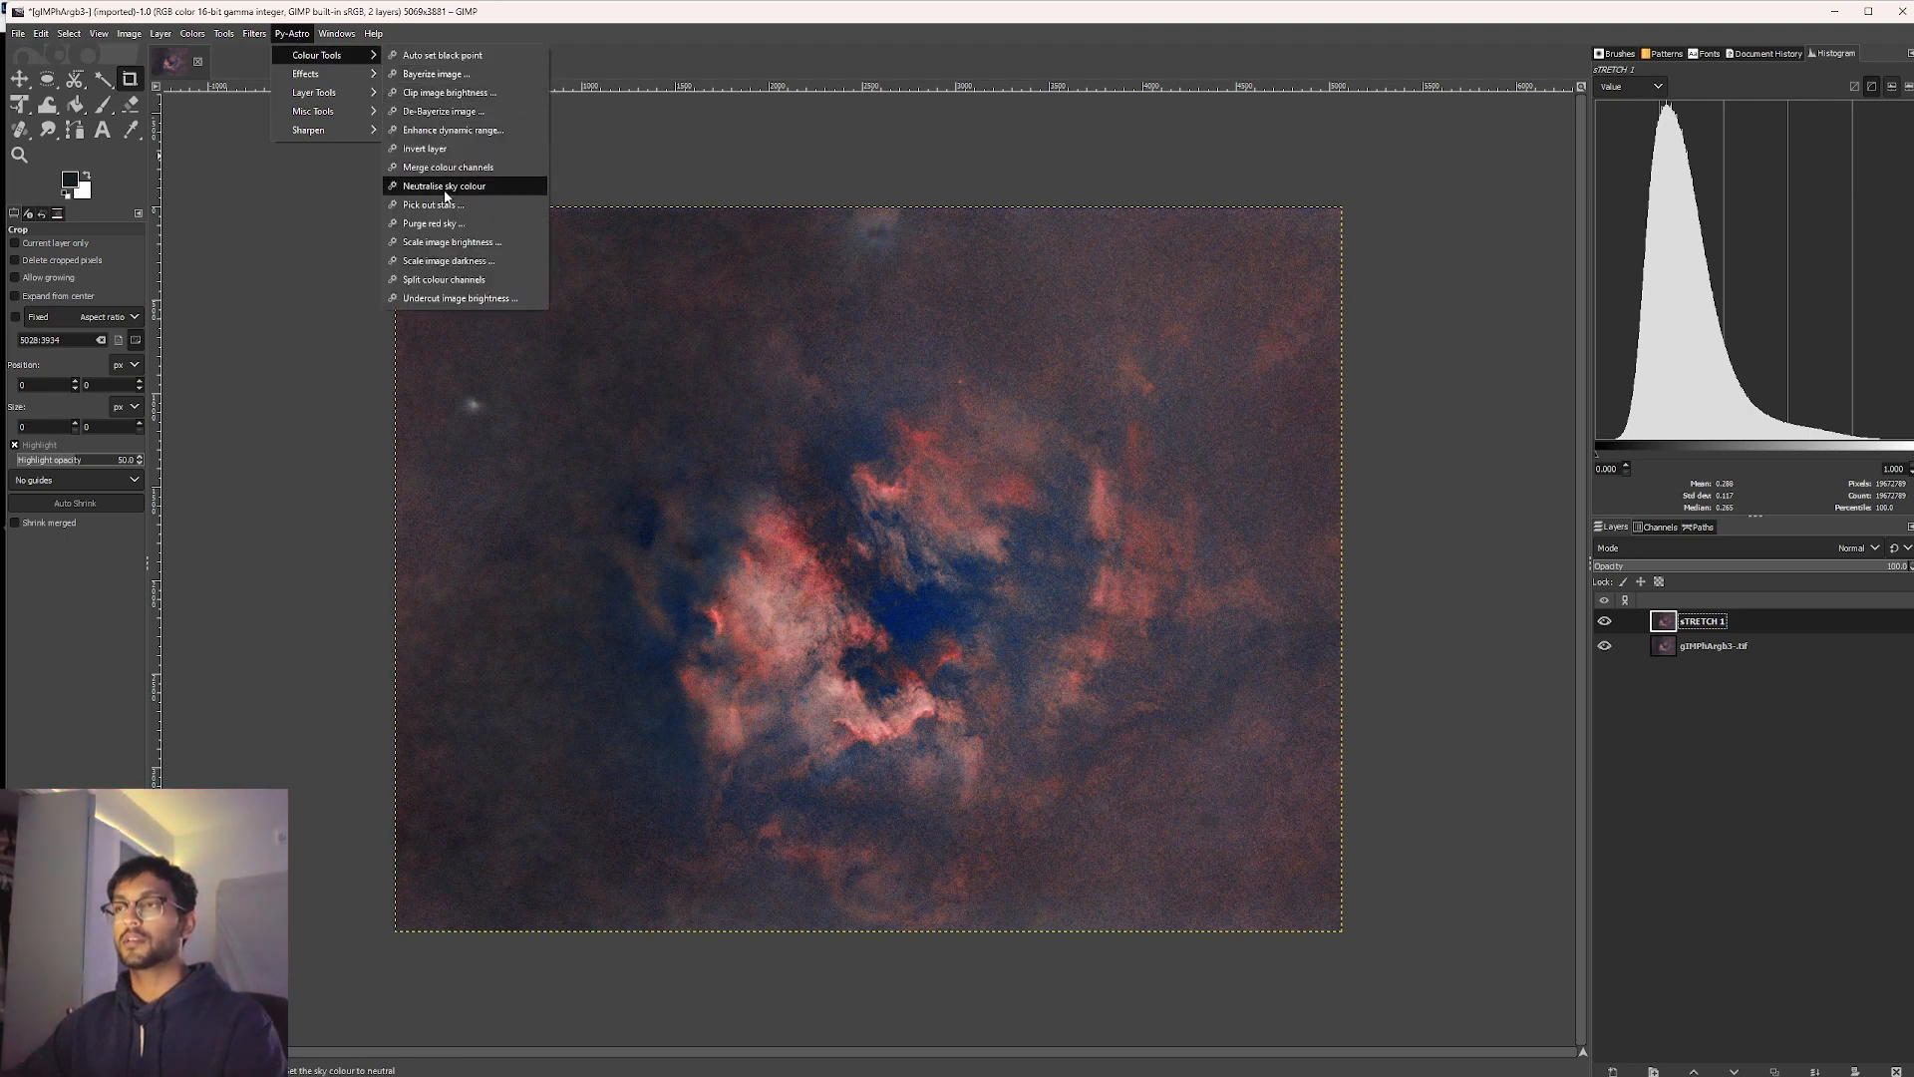
left_click(479, 212)
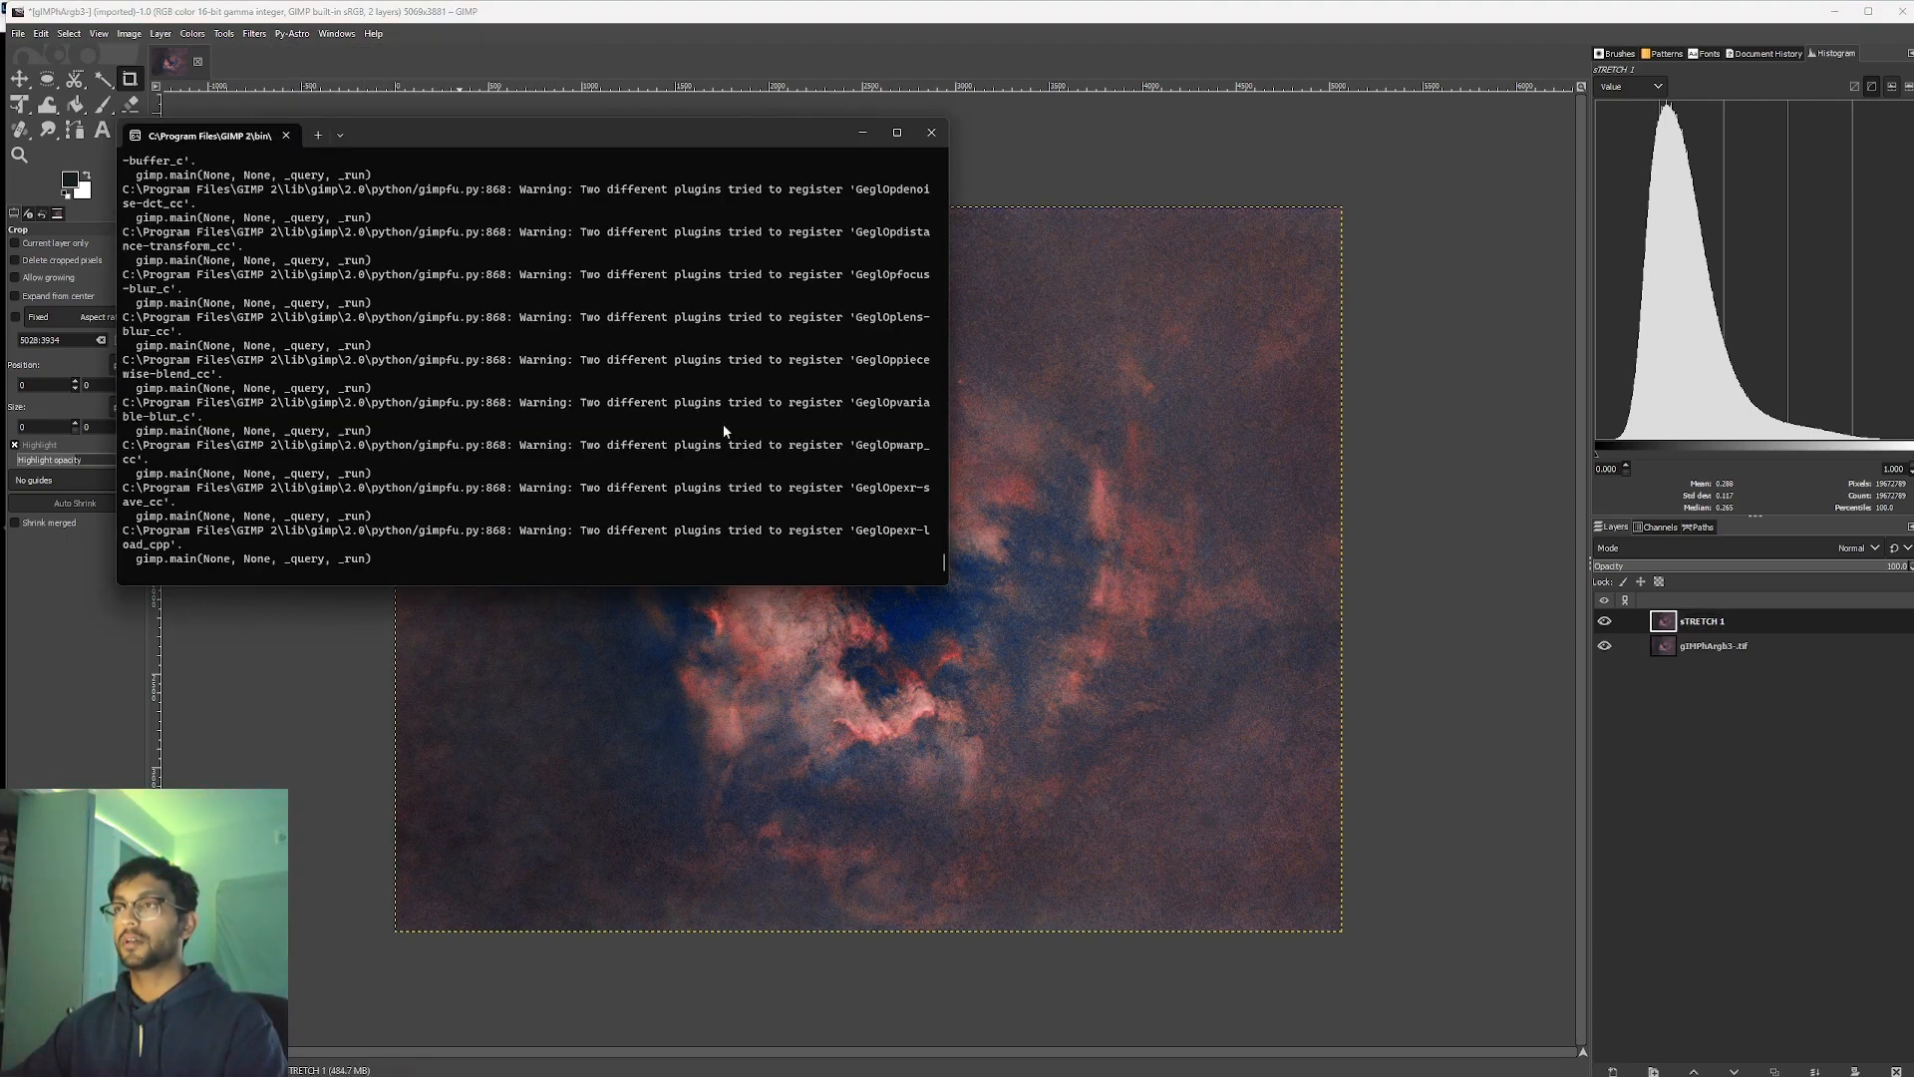
left_click(978, 577)
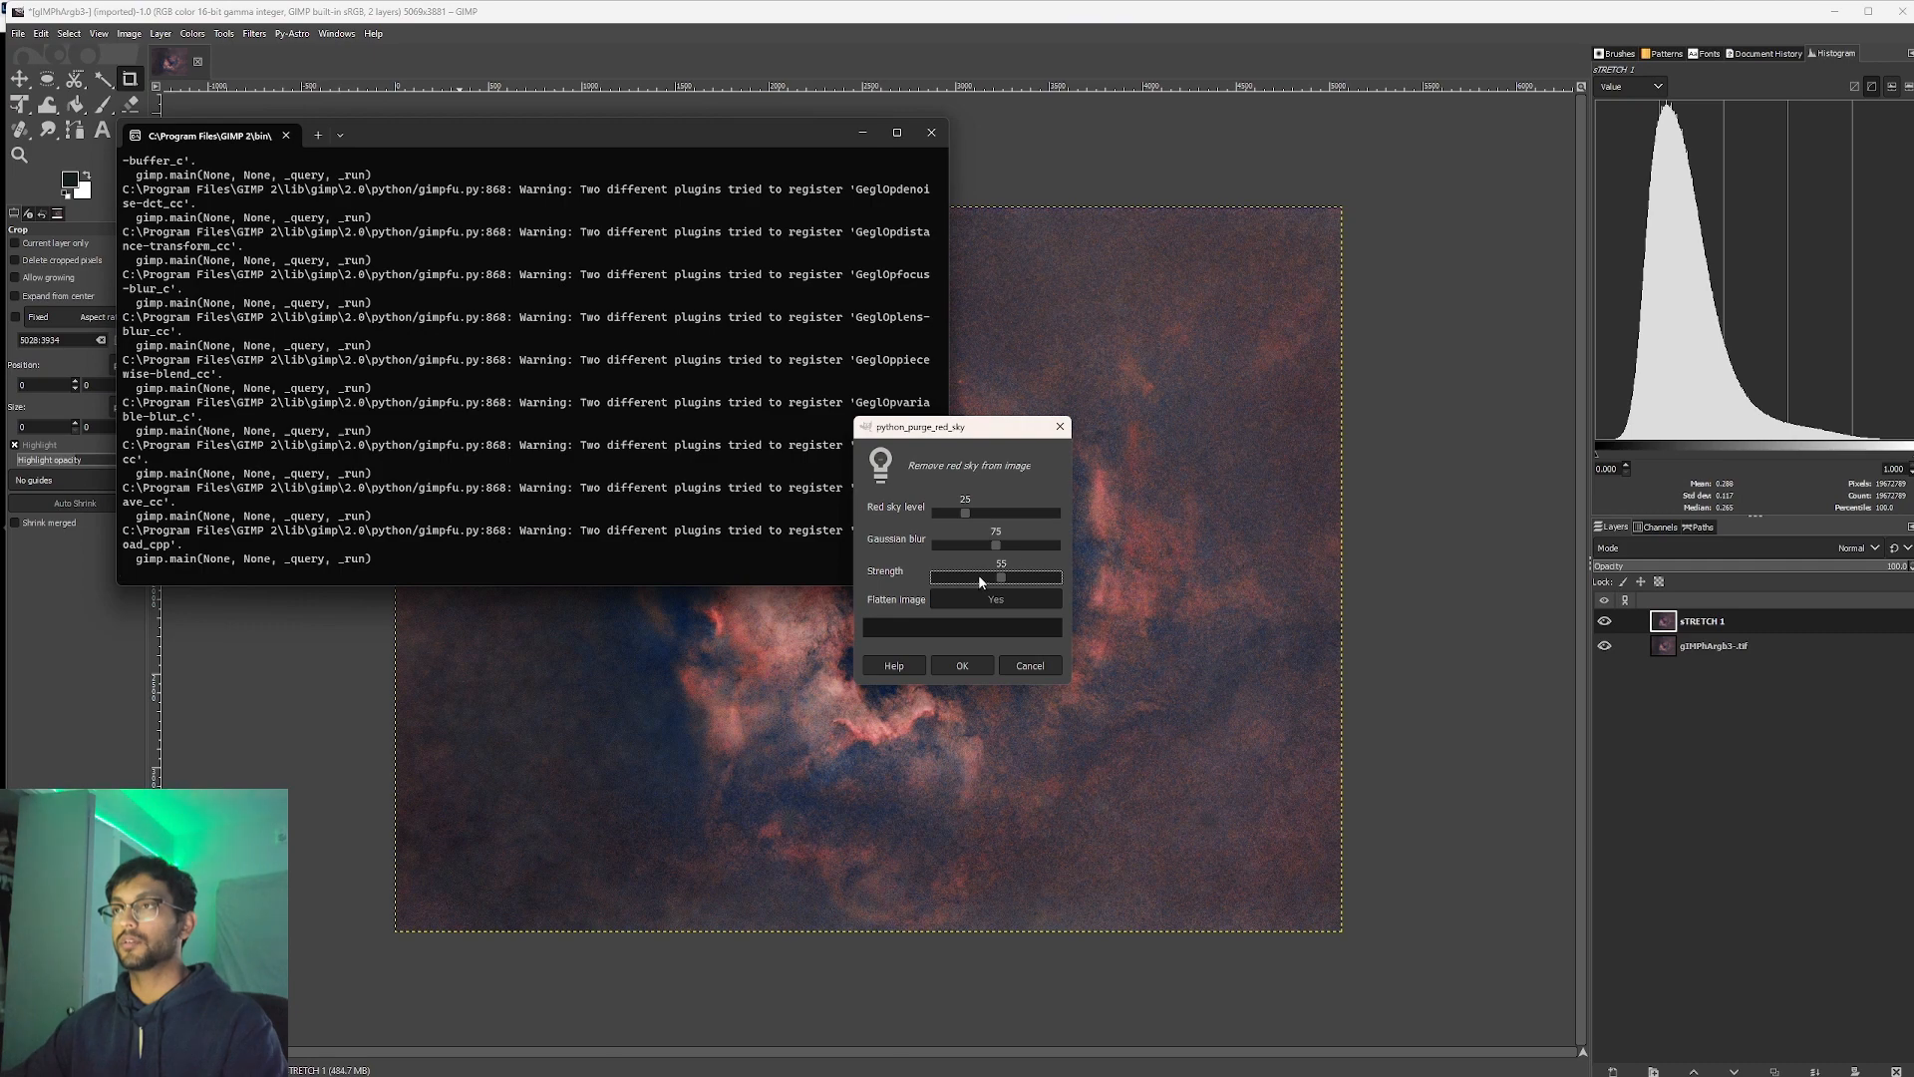
left_click_drag(975, 576, 971, 576)
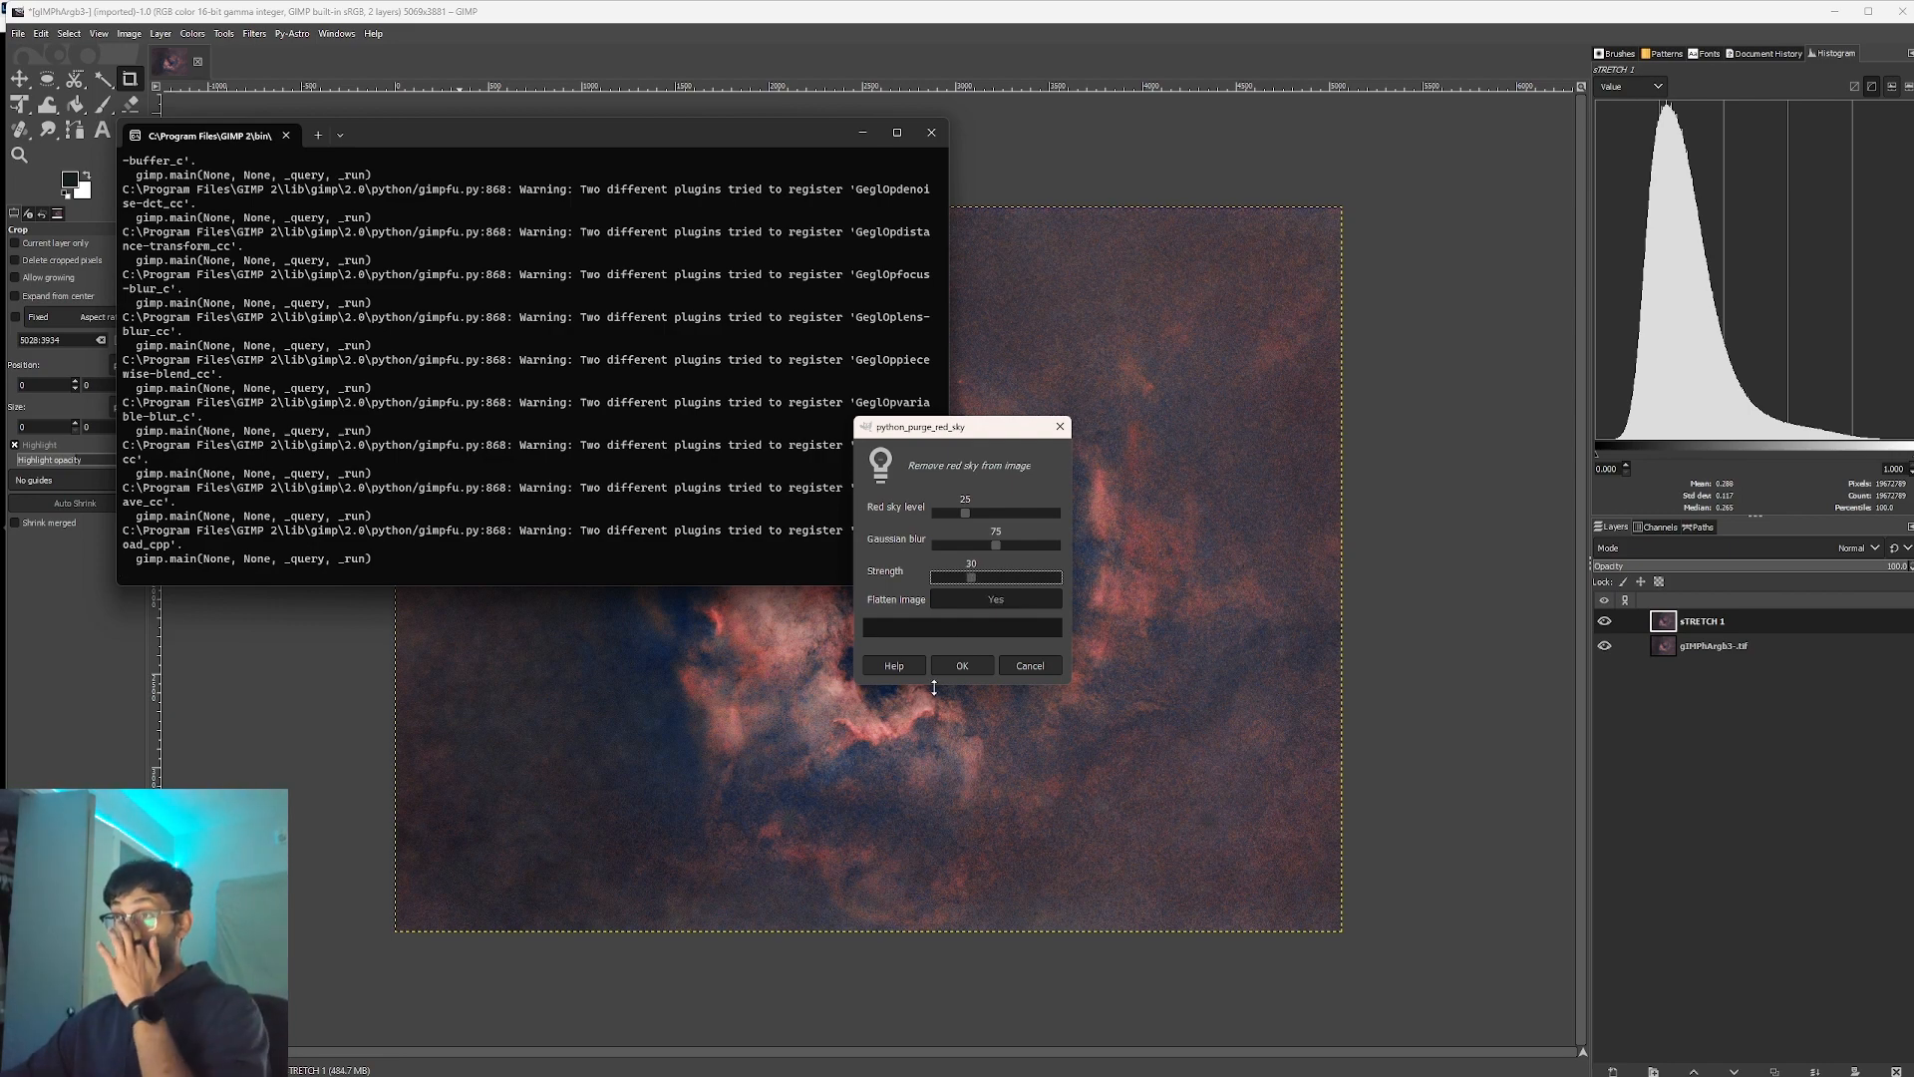
left_click(959, 666)
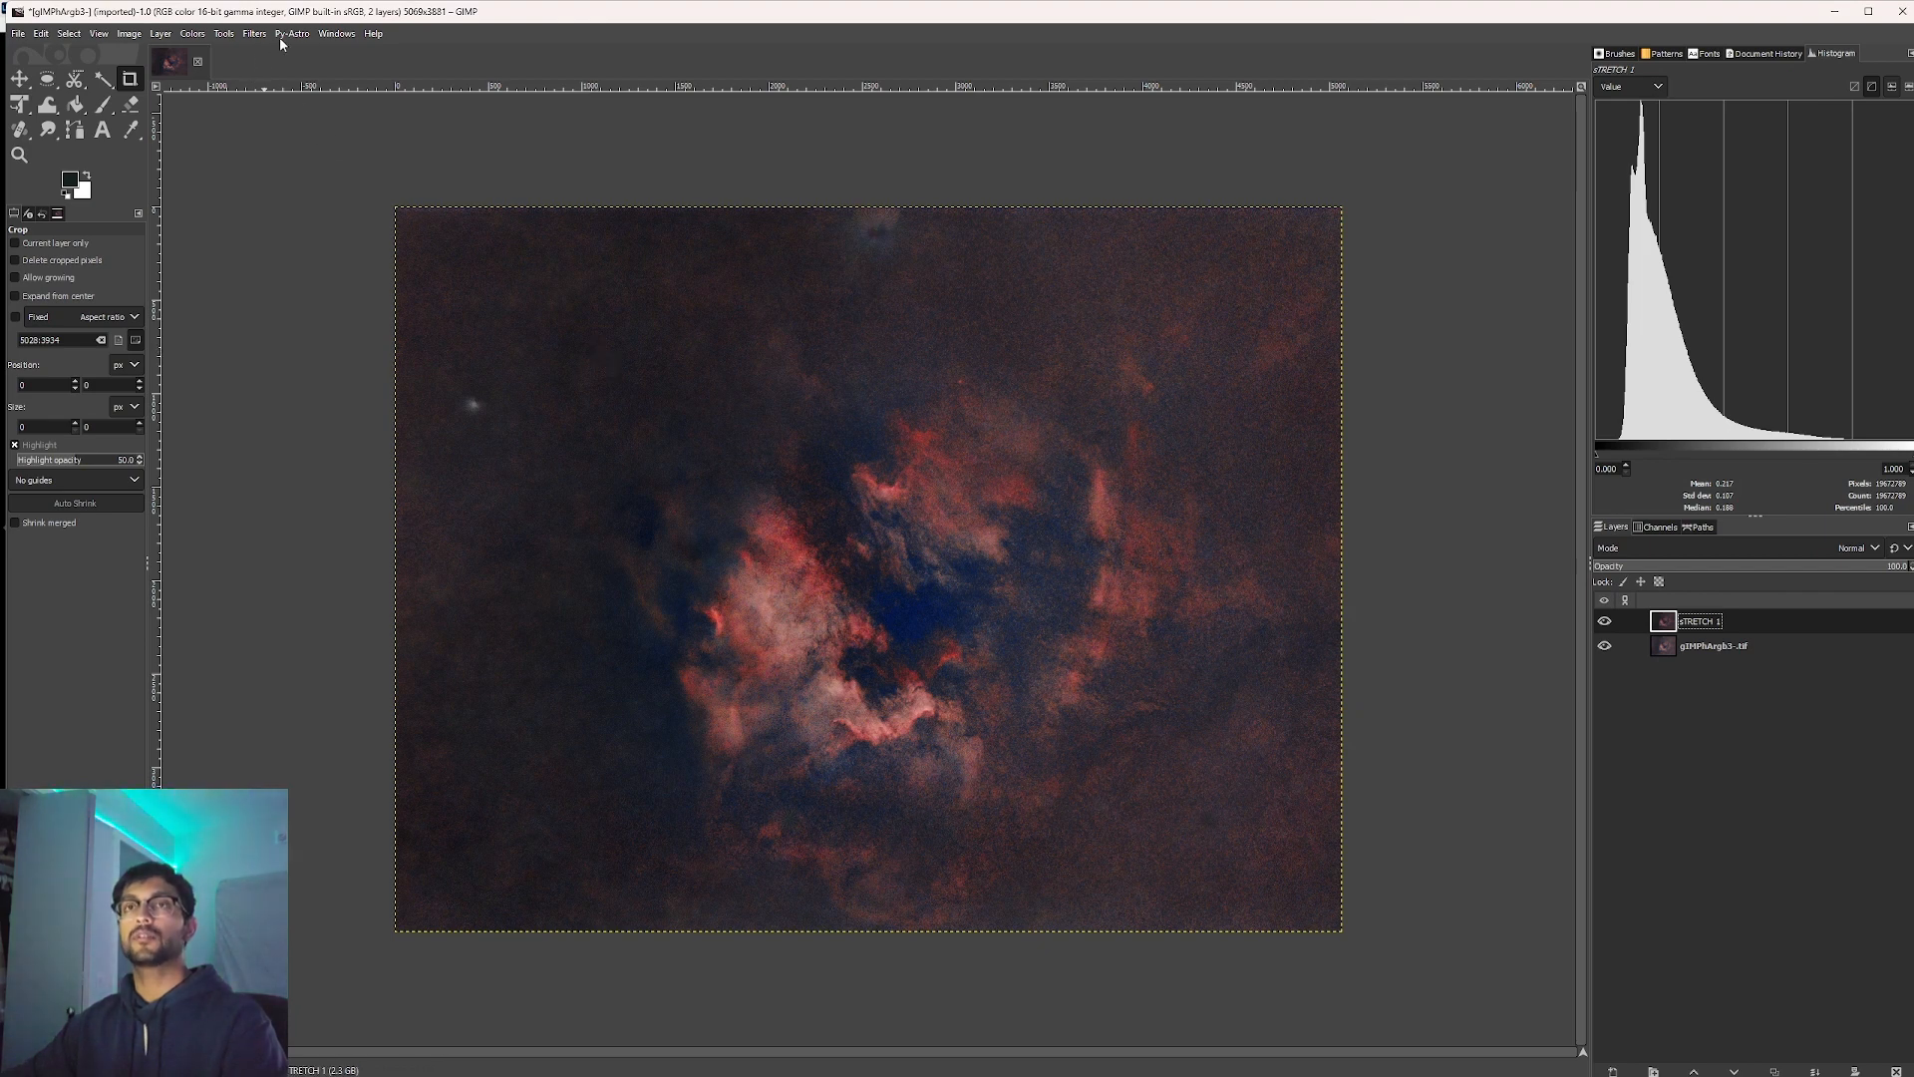
Export the GIMP image as a FITS file named fINALhArgb3-.FIT into the Untitled Export folder.
left_click(18, 33)
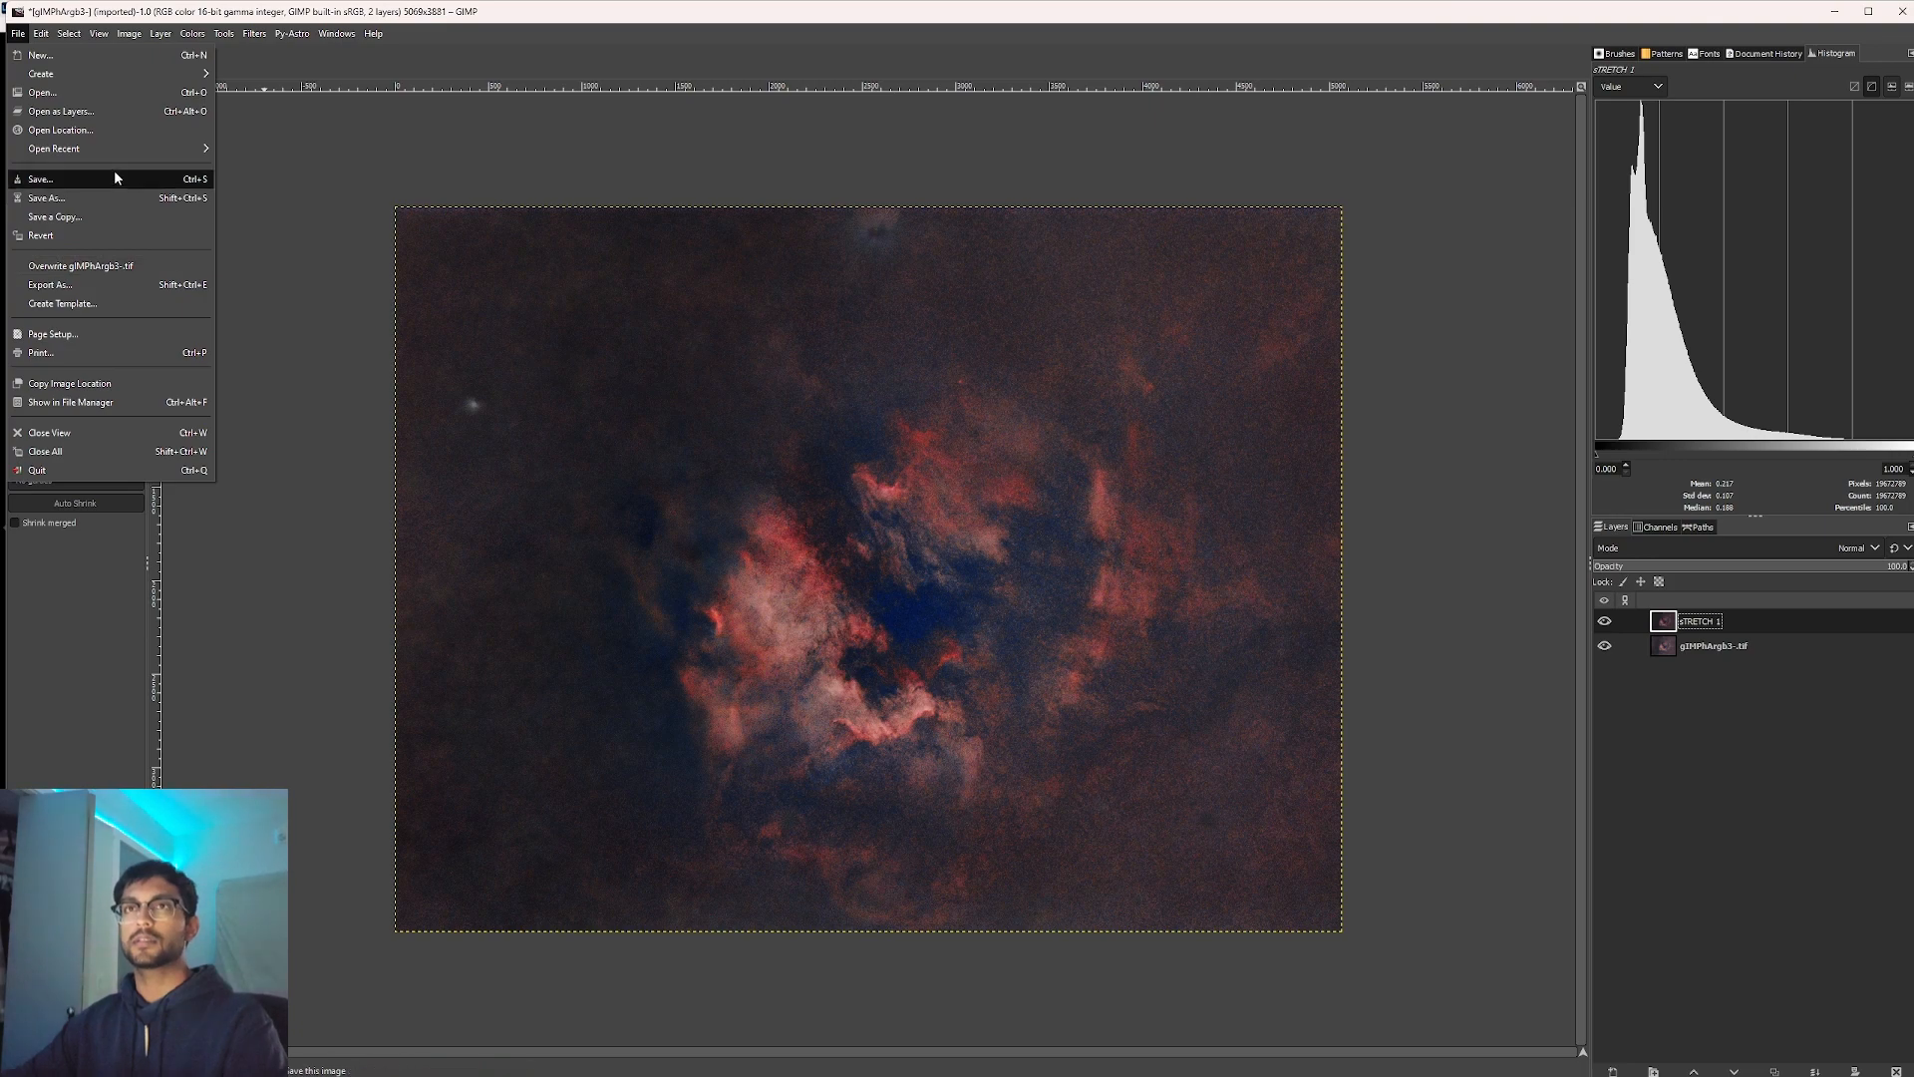
left_click(110, 284)
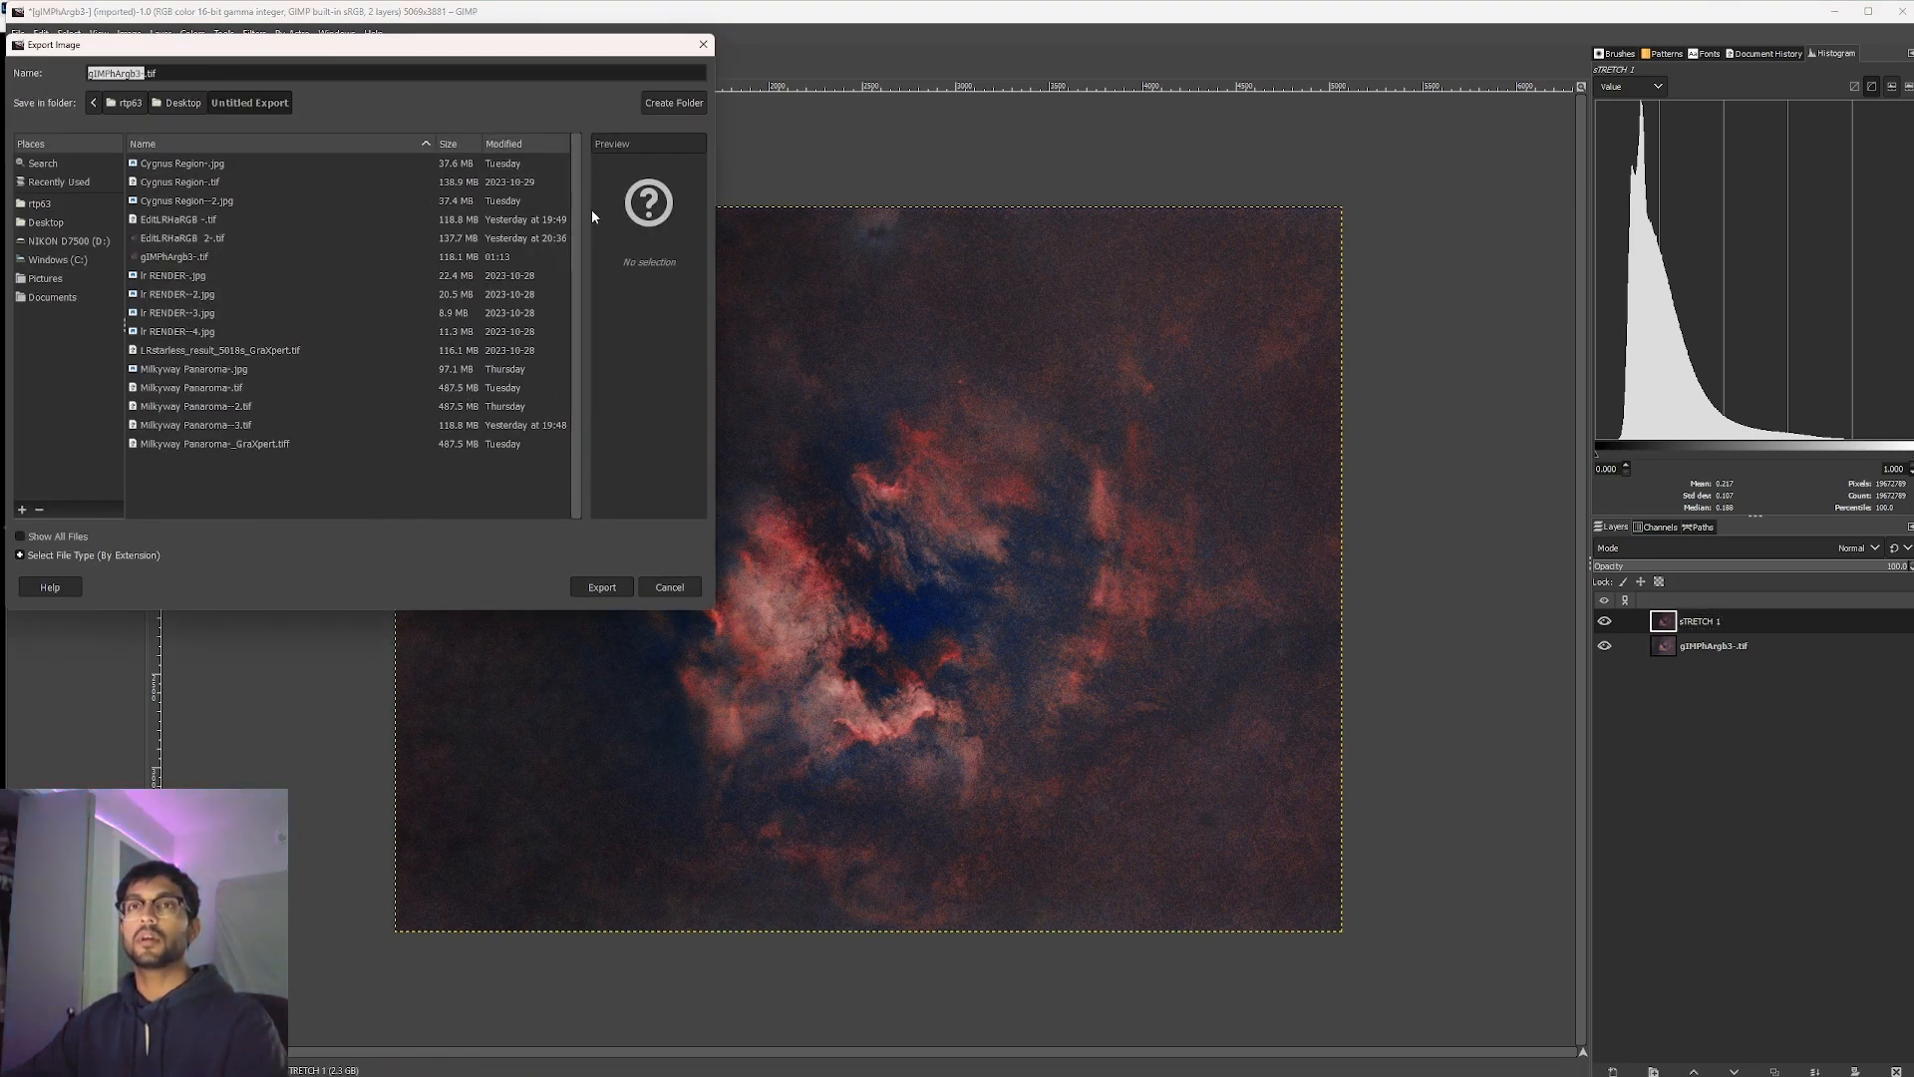
left_click(184, 70)
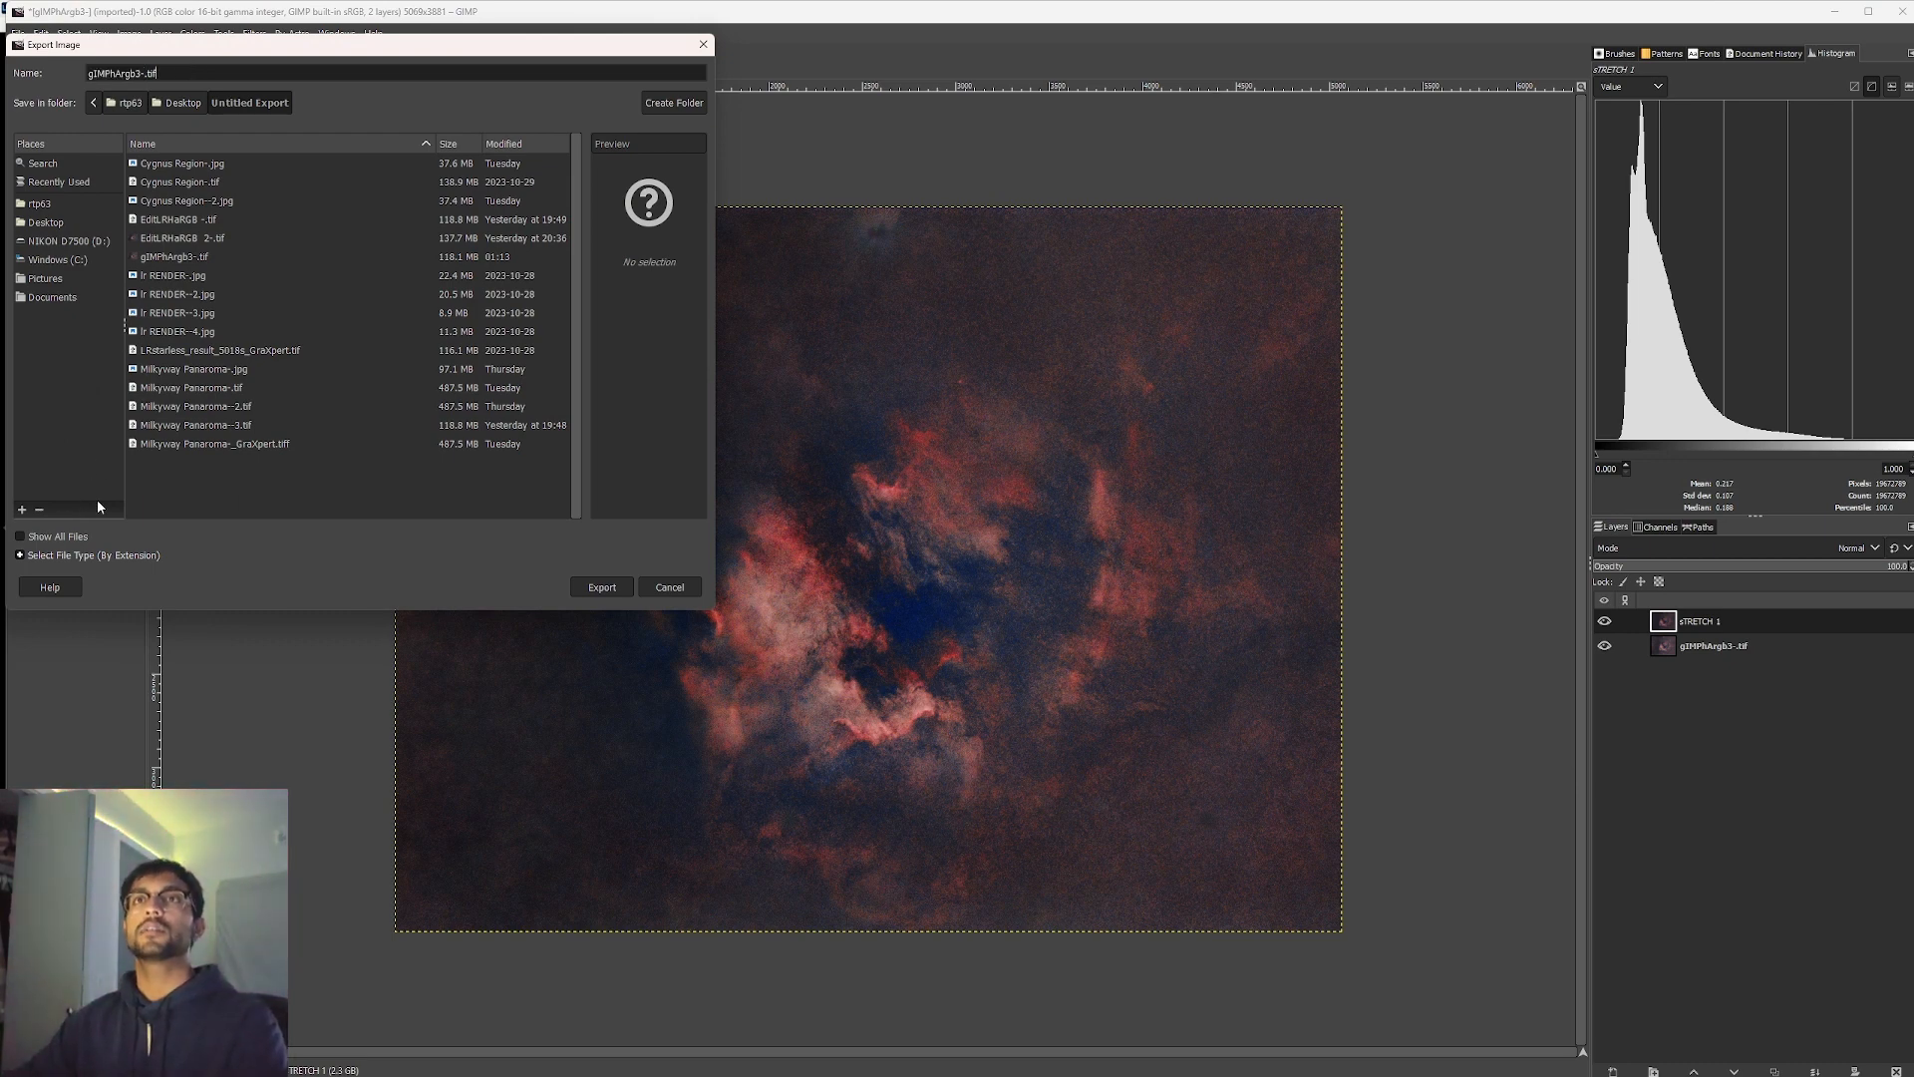
type(".FIT")
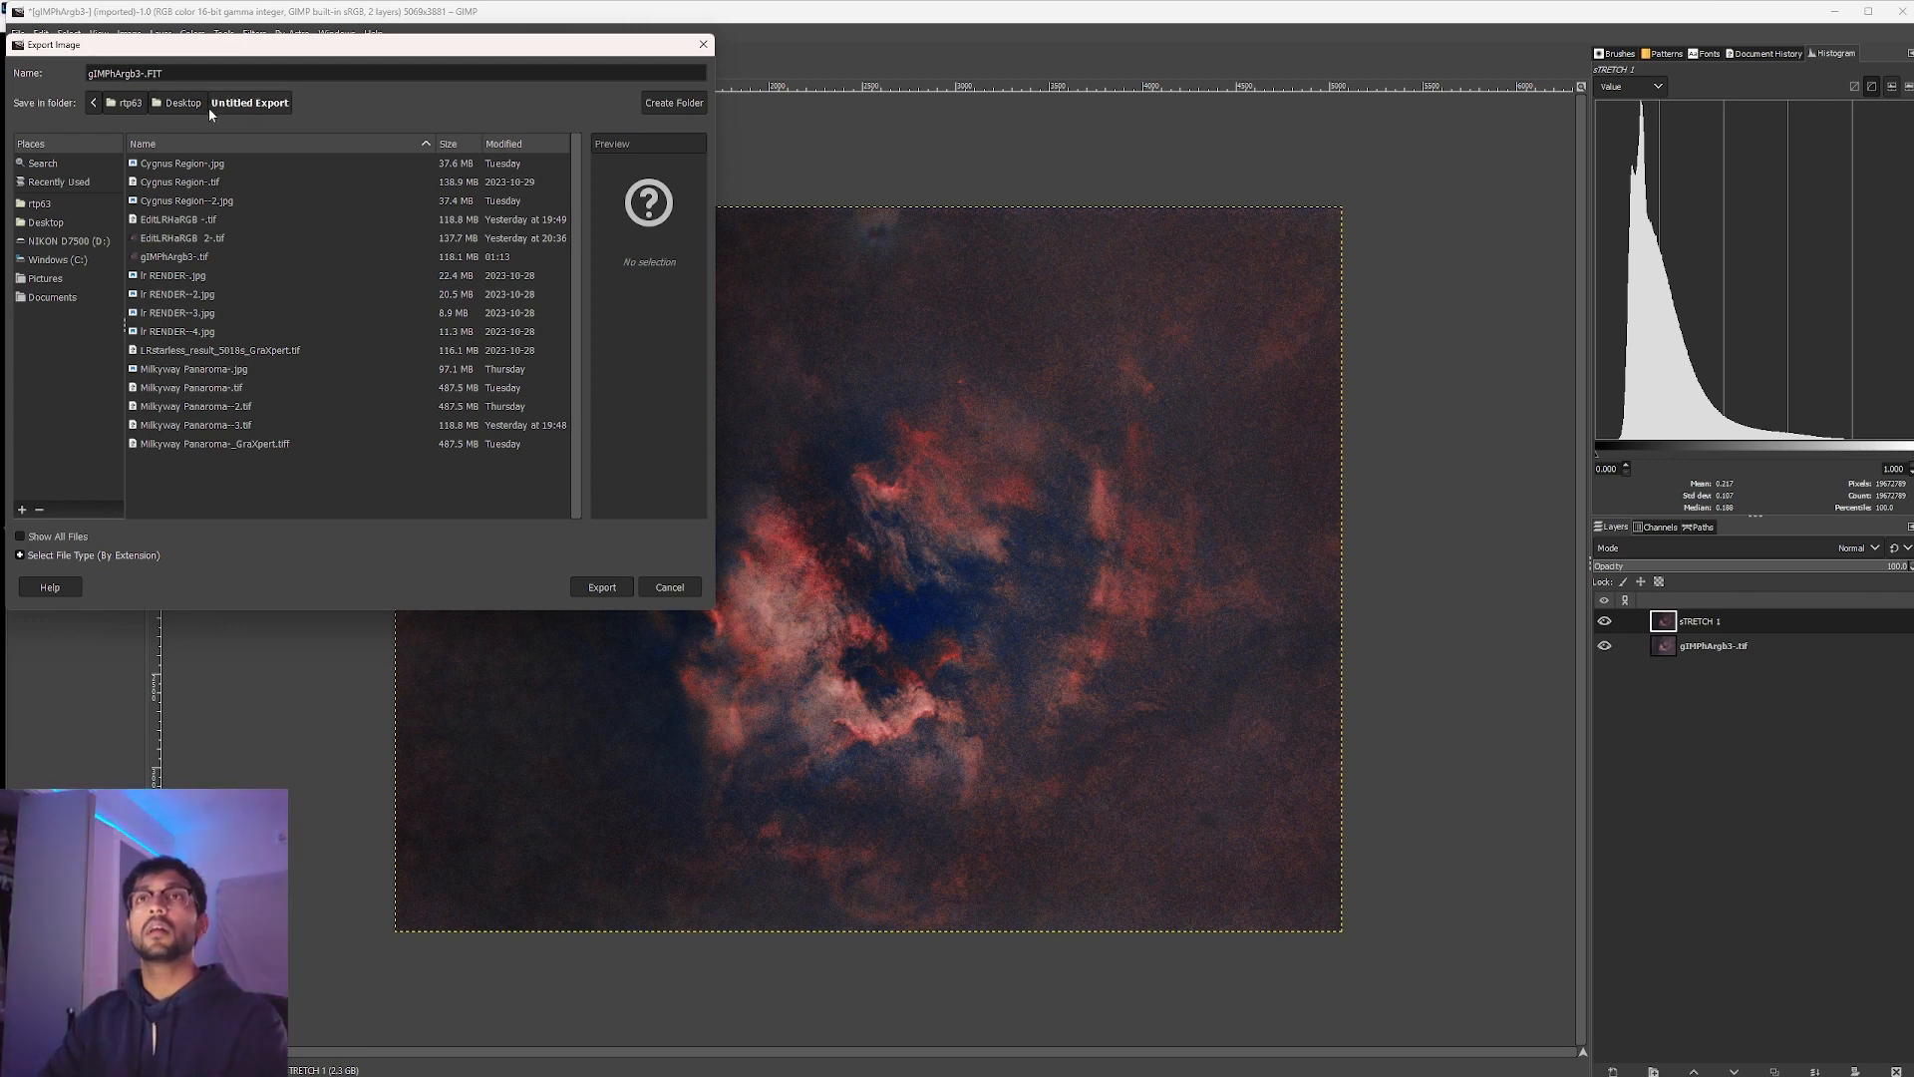
type("fINAL")
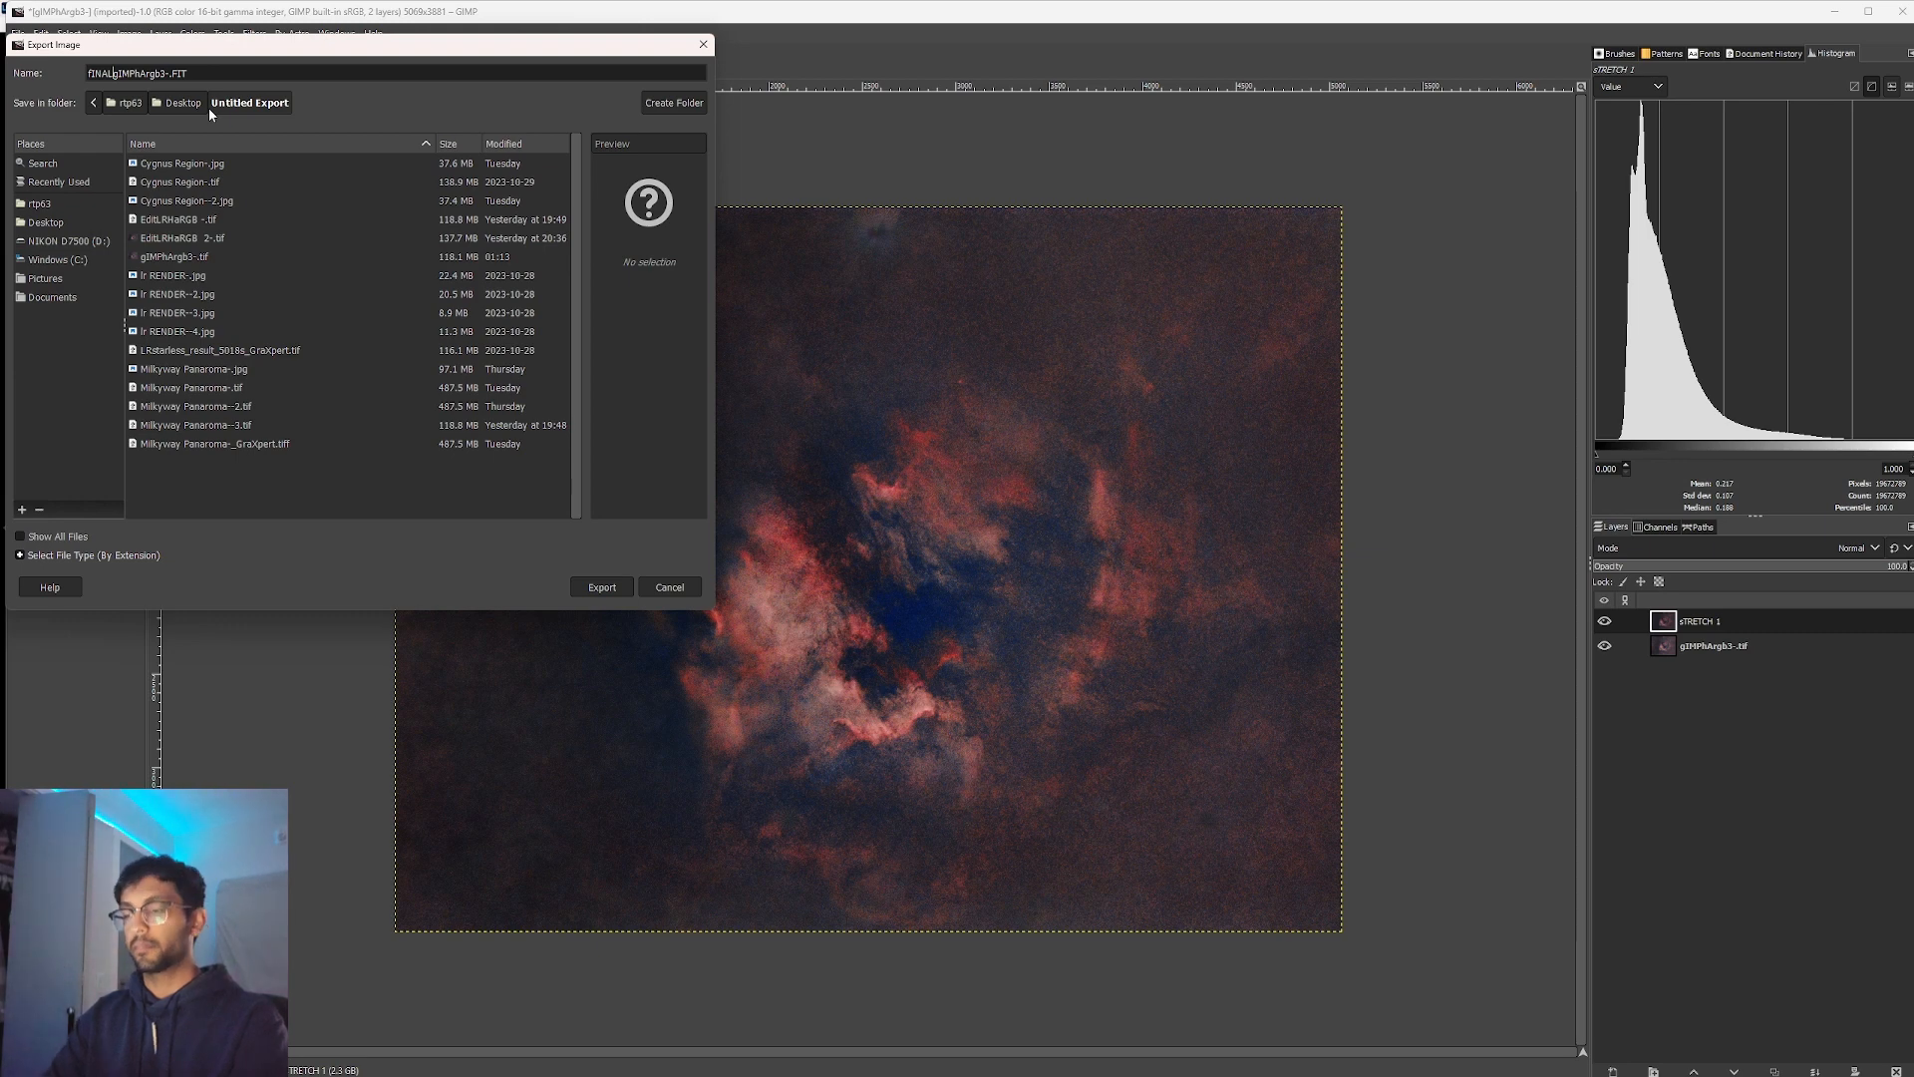
key("Delete")
key("Delete")
key("Delete")
key("Delete")
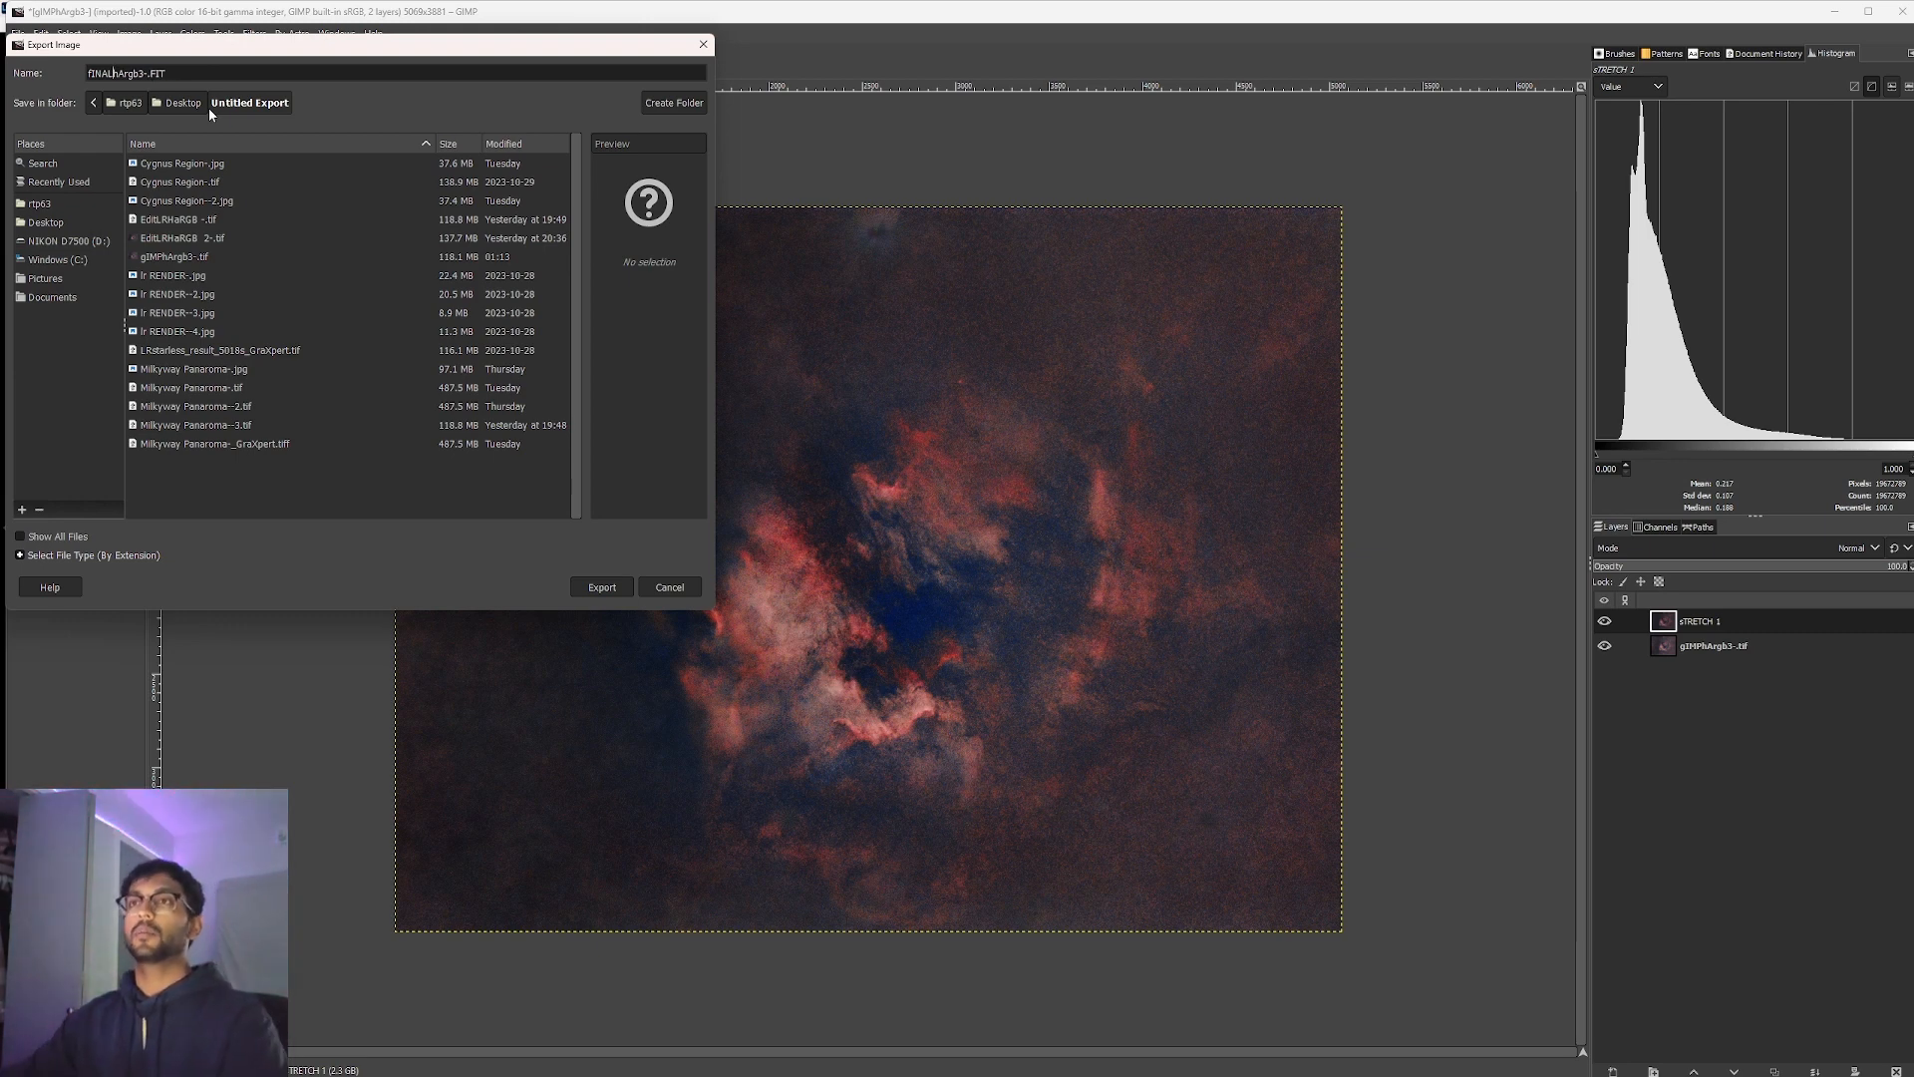
key("Return")
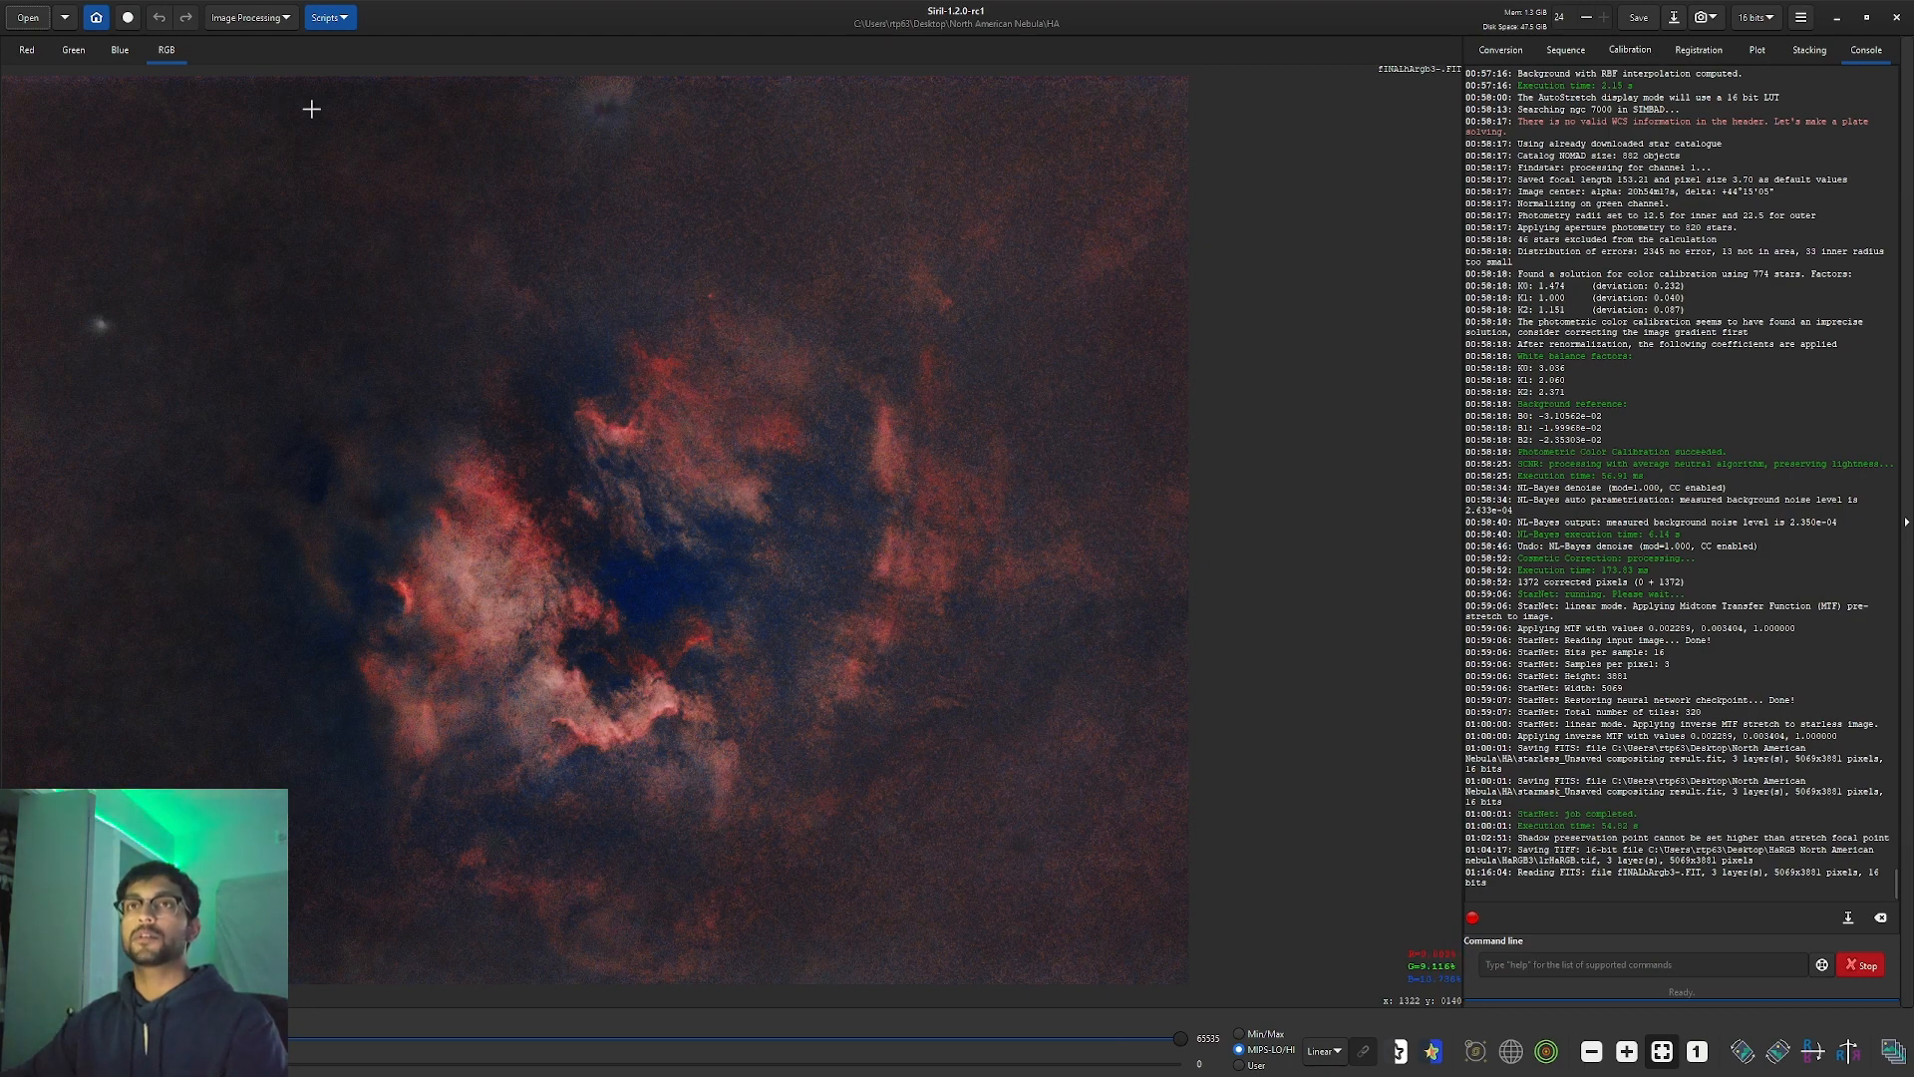
Boost Magenta / Pink hue saturation by 0.16 with Color Saturation.
left_click(242, 20)
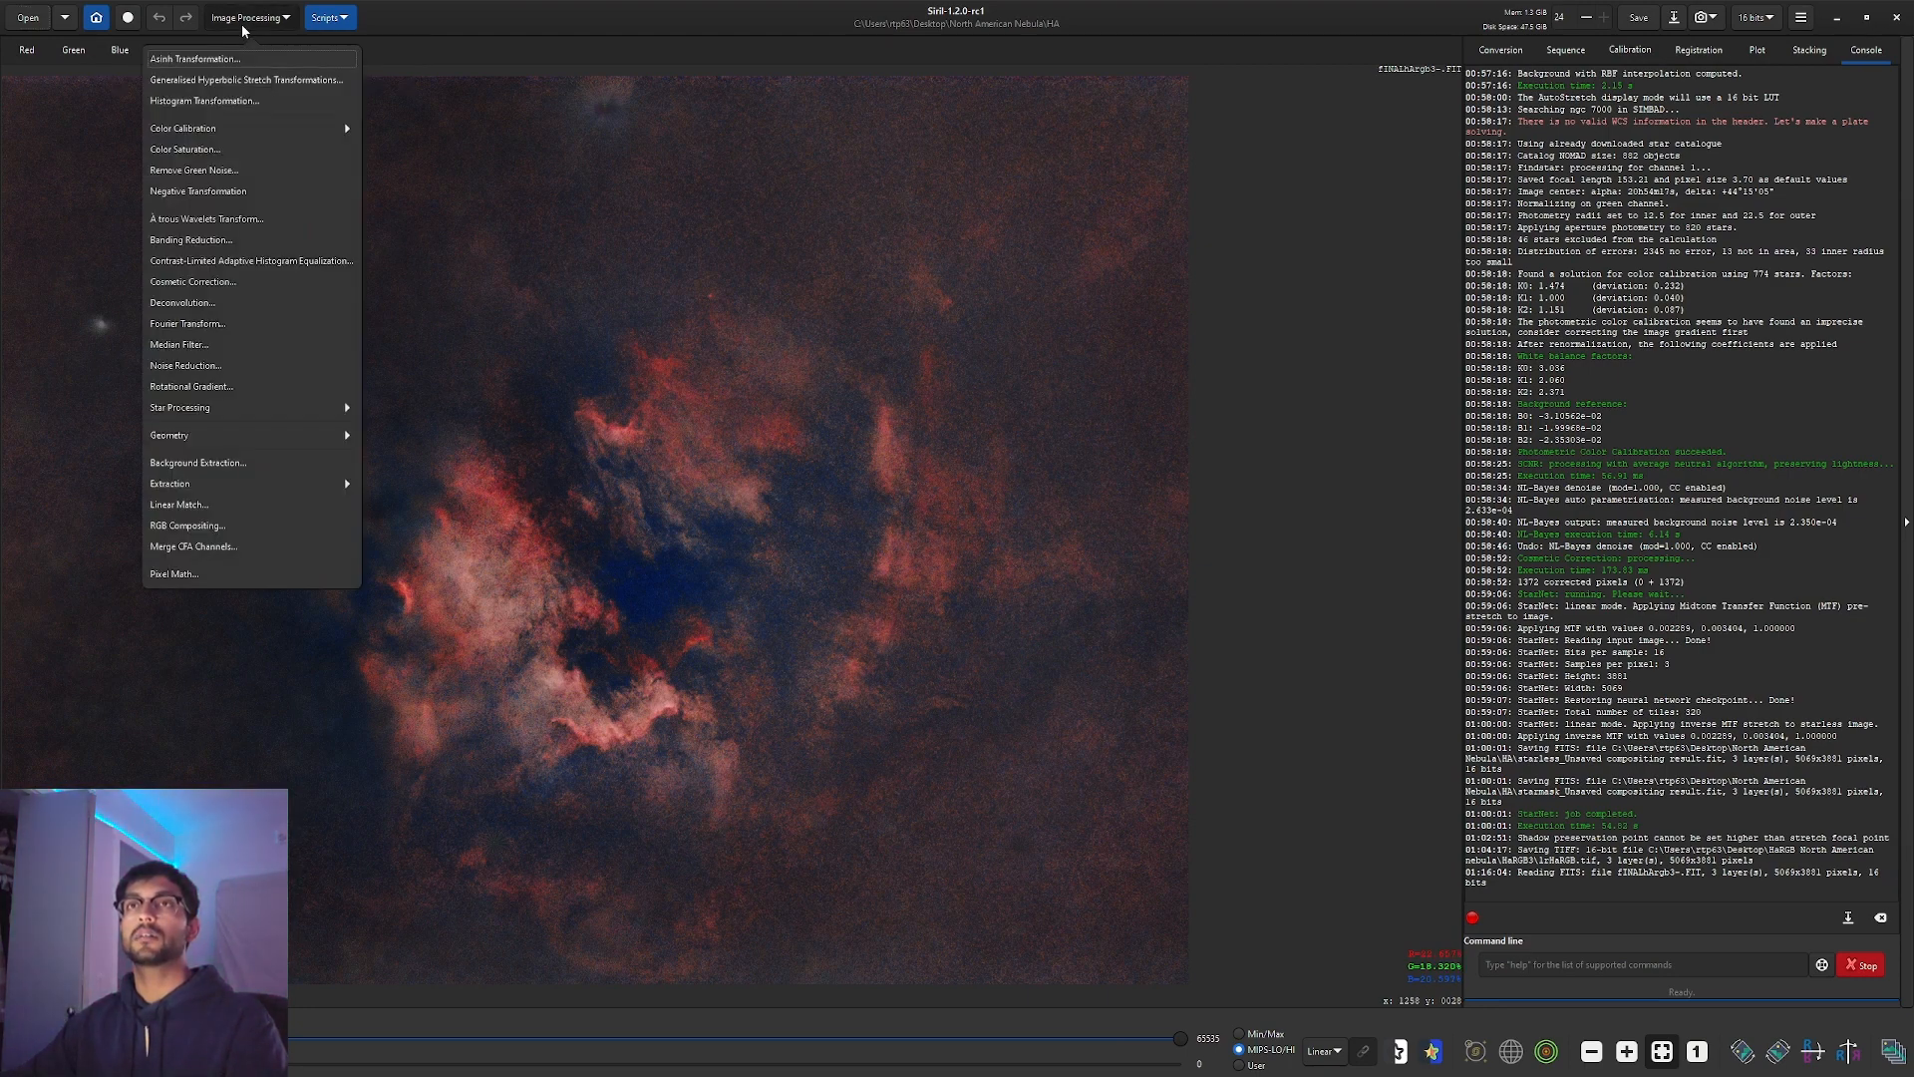
left_click(249, 147)
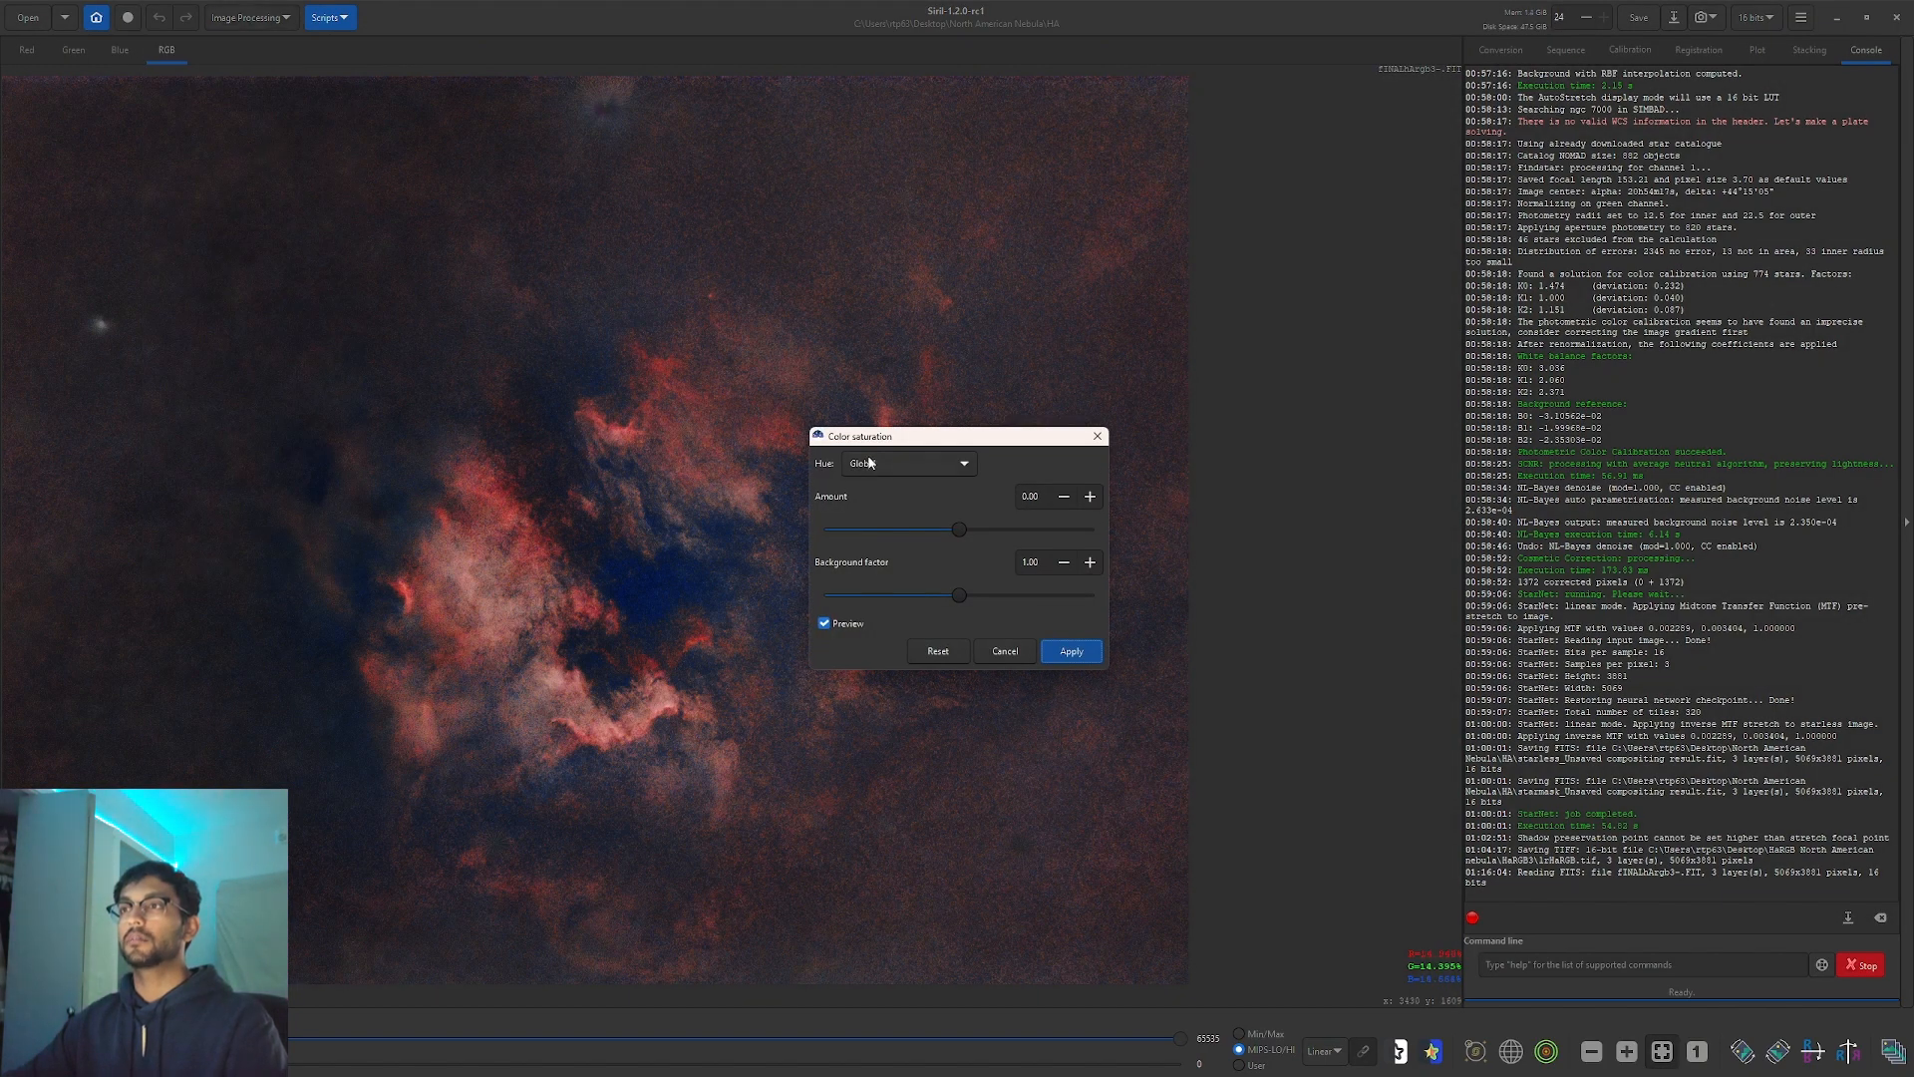
left_click(872, 464)
left_click(877, 444)
left_click_drag(959, 528, 981, 529)
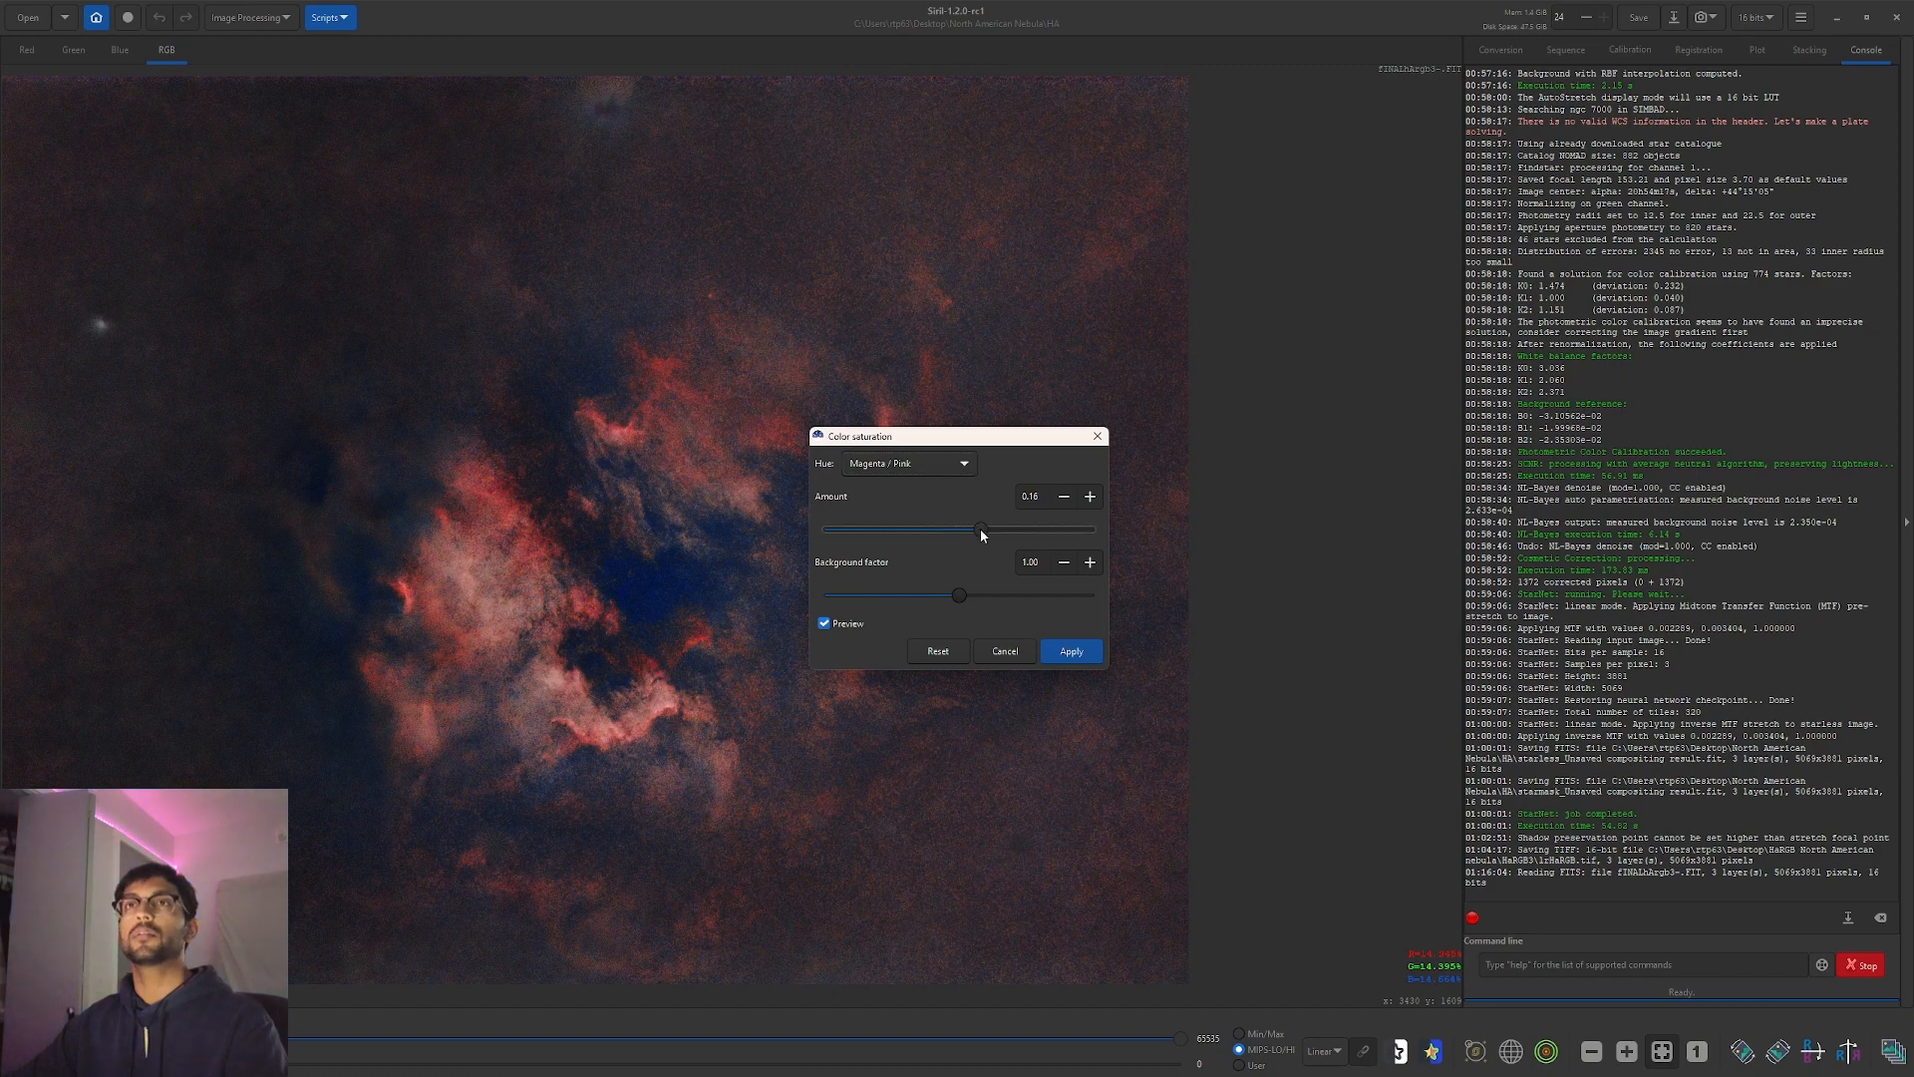
left_click(1070, 651)
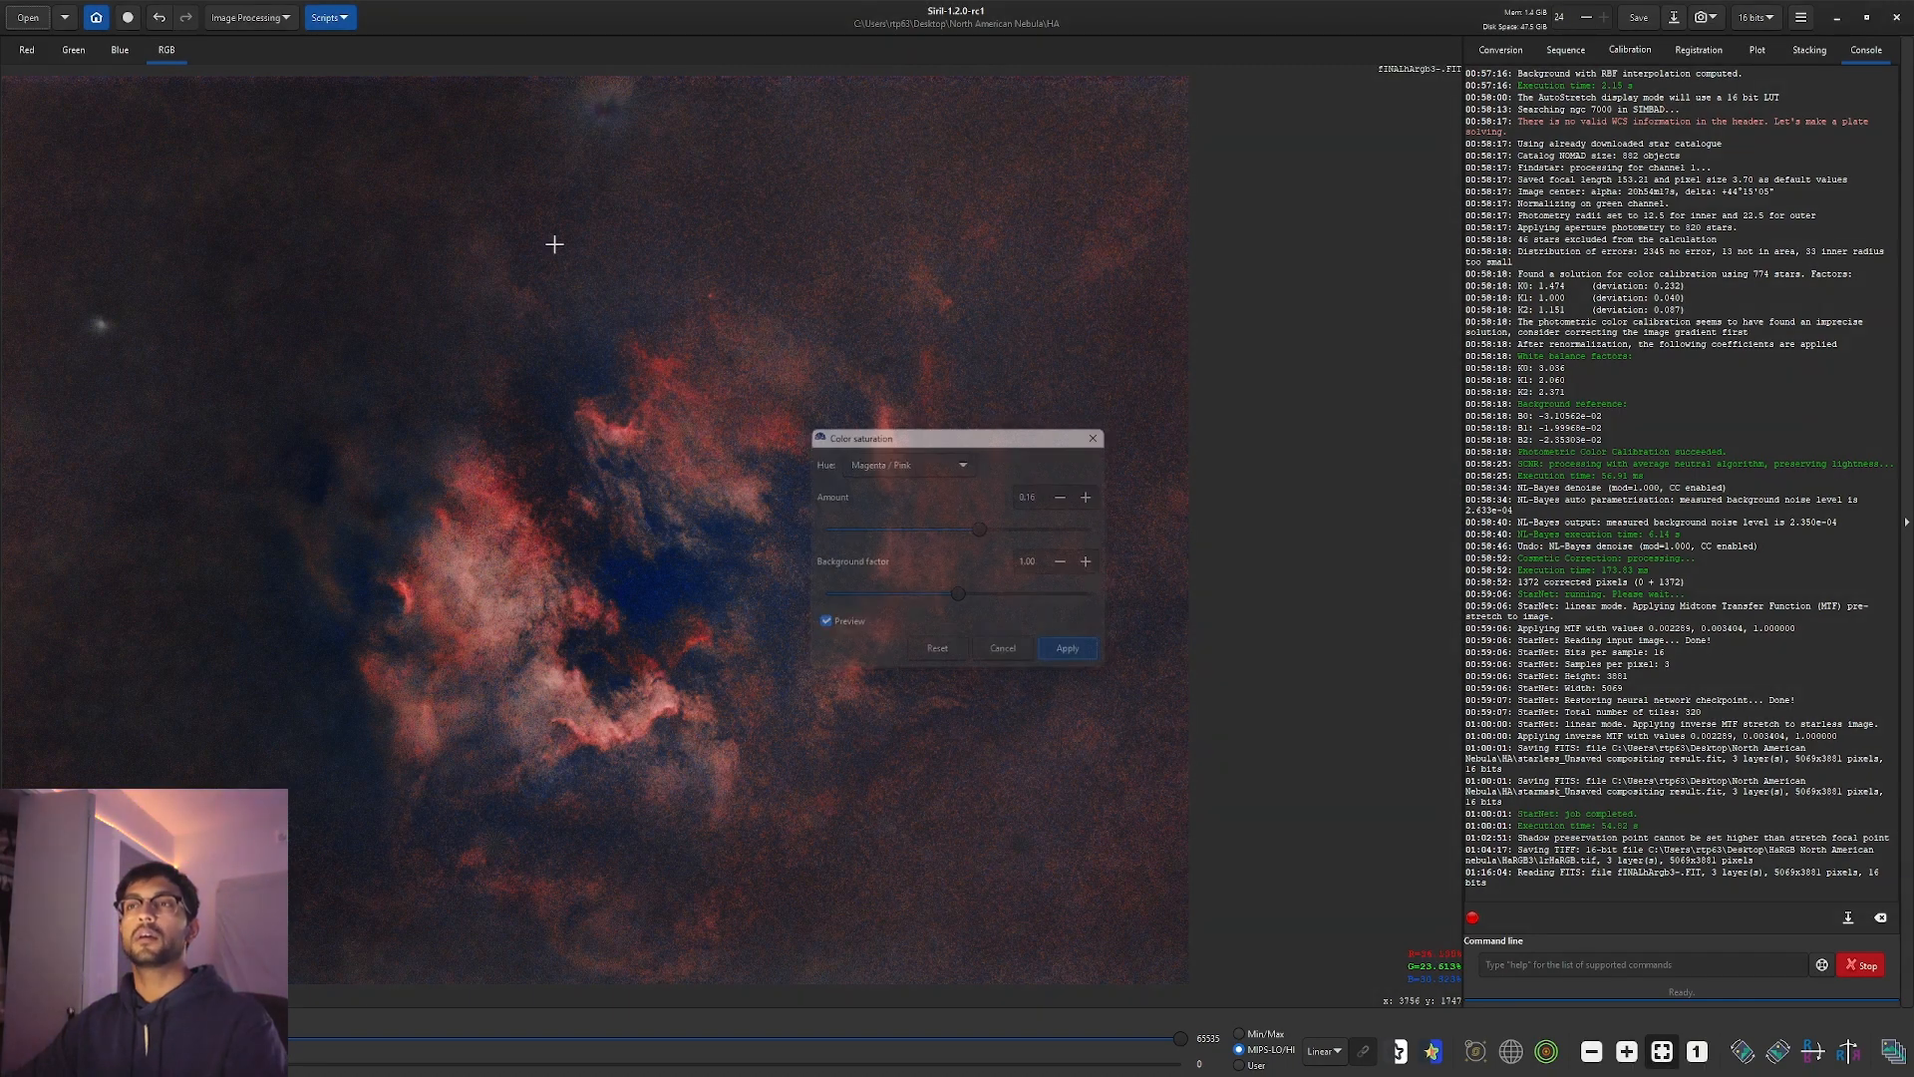
Boost Pink-Red / Red-Orange hue saturation by 0.13 with Color Saturation.
left_click(249, 17)
left_click(272, 148)
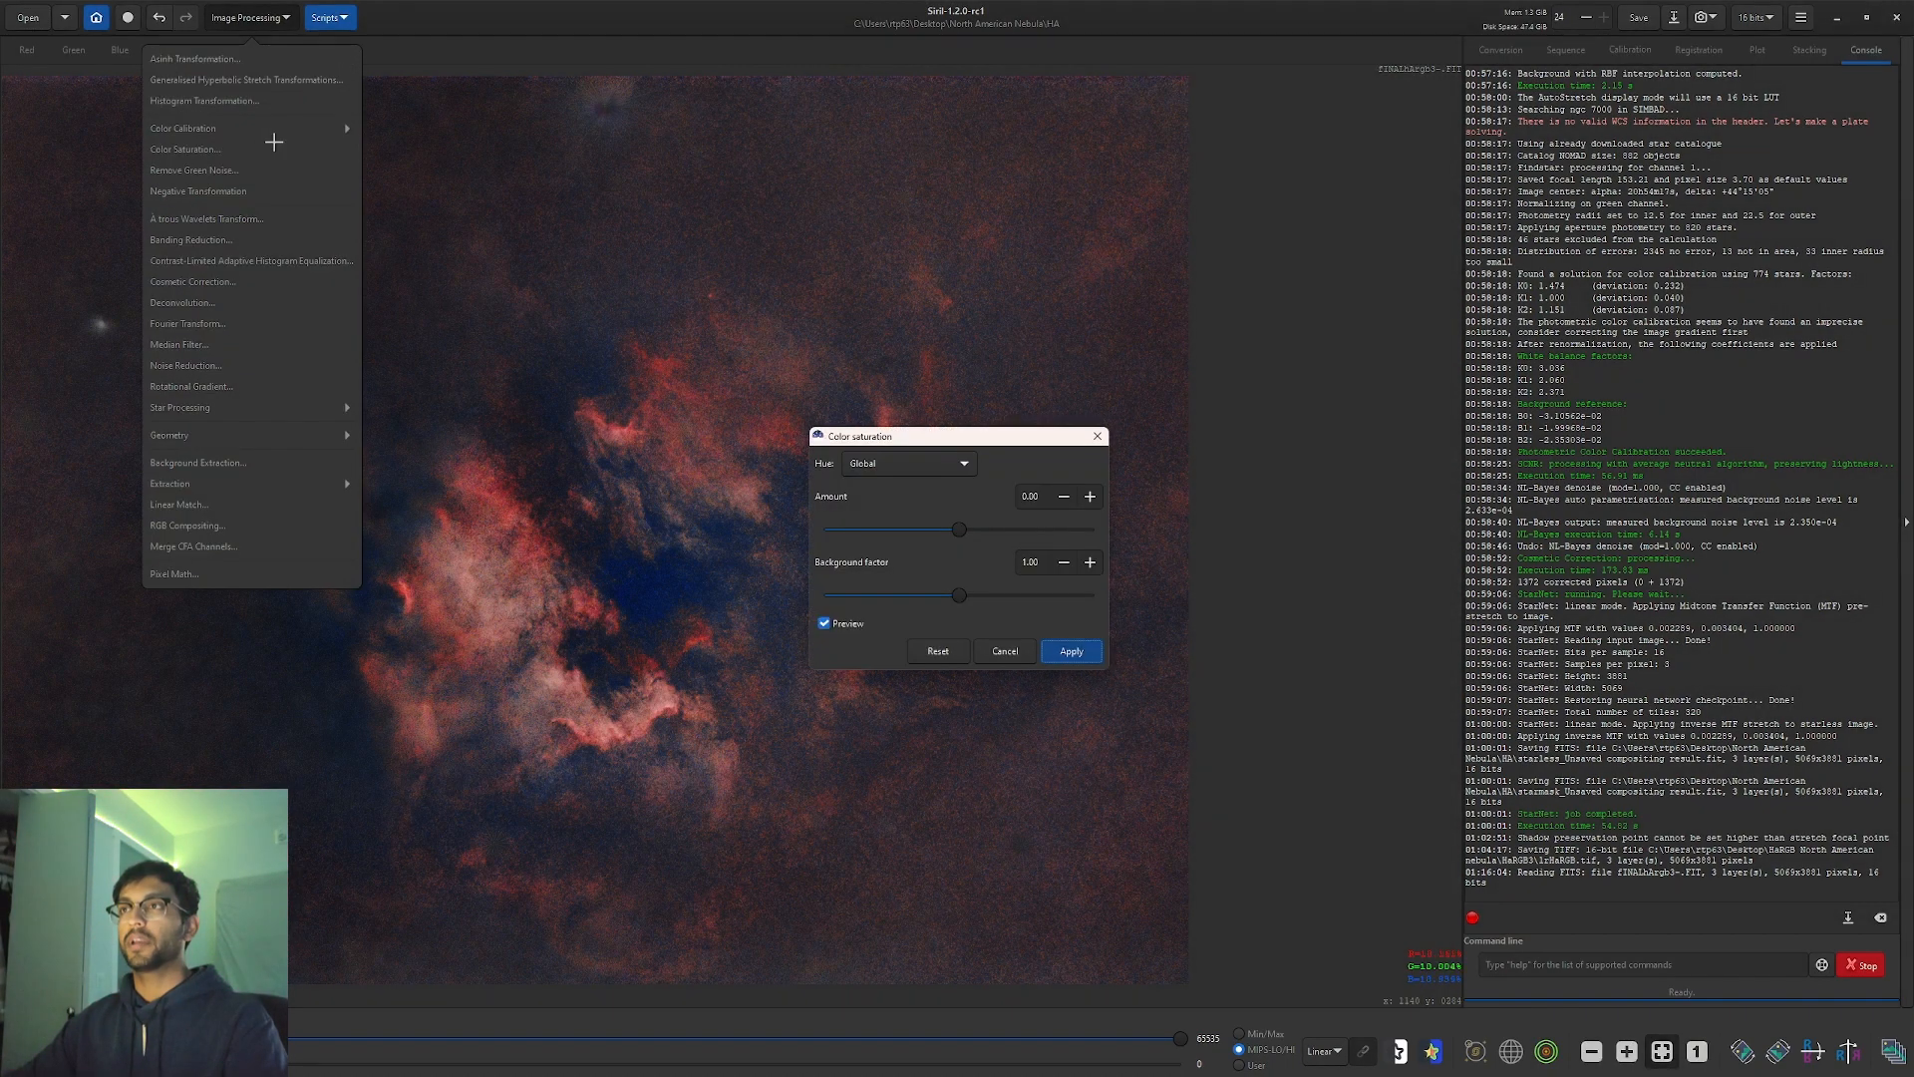
left_click(874, 464)
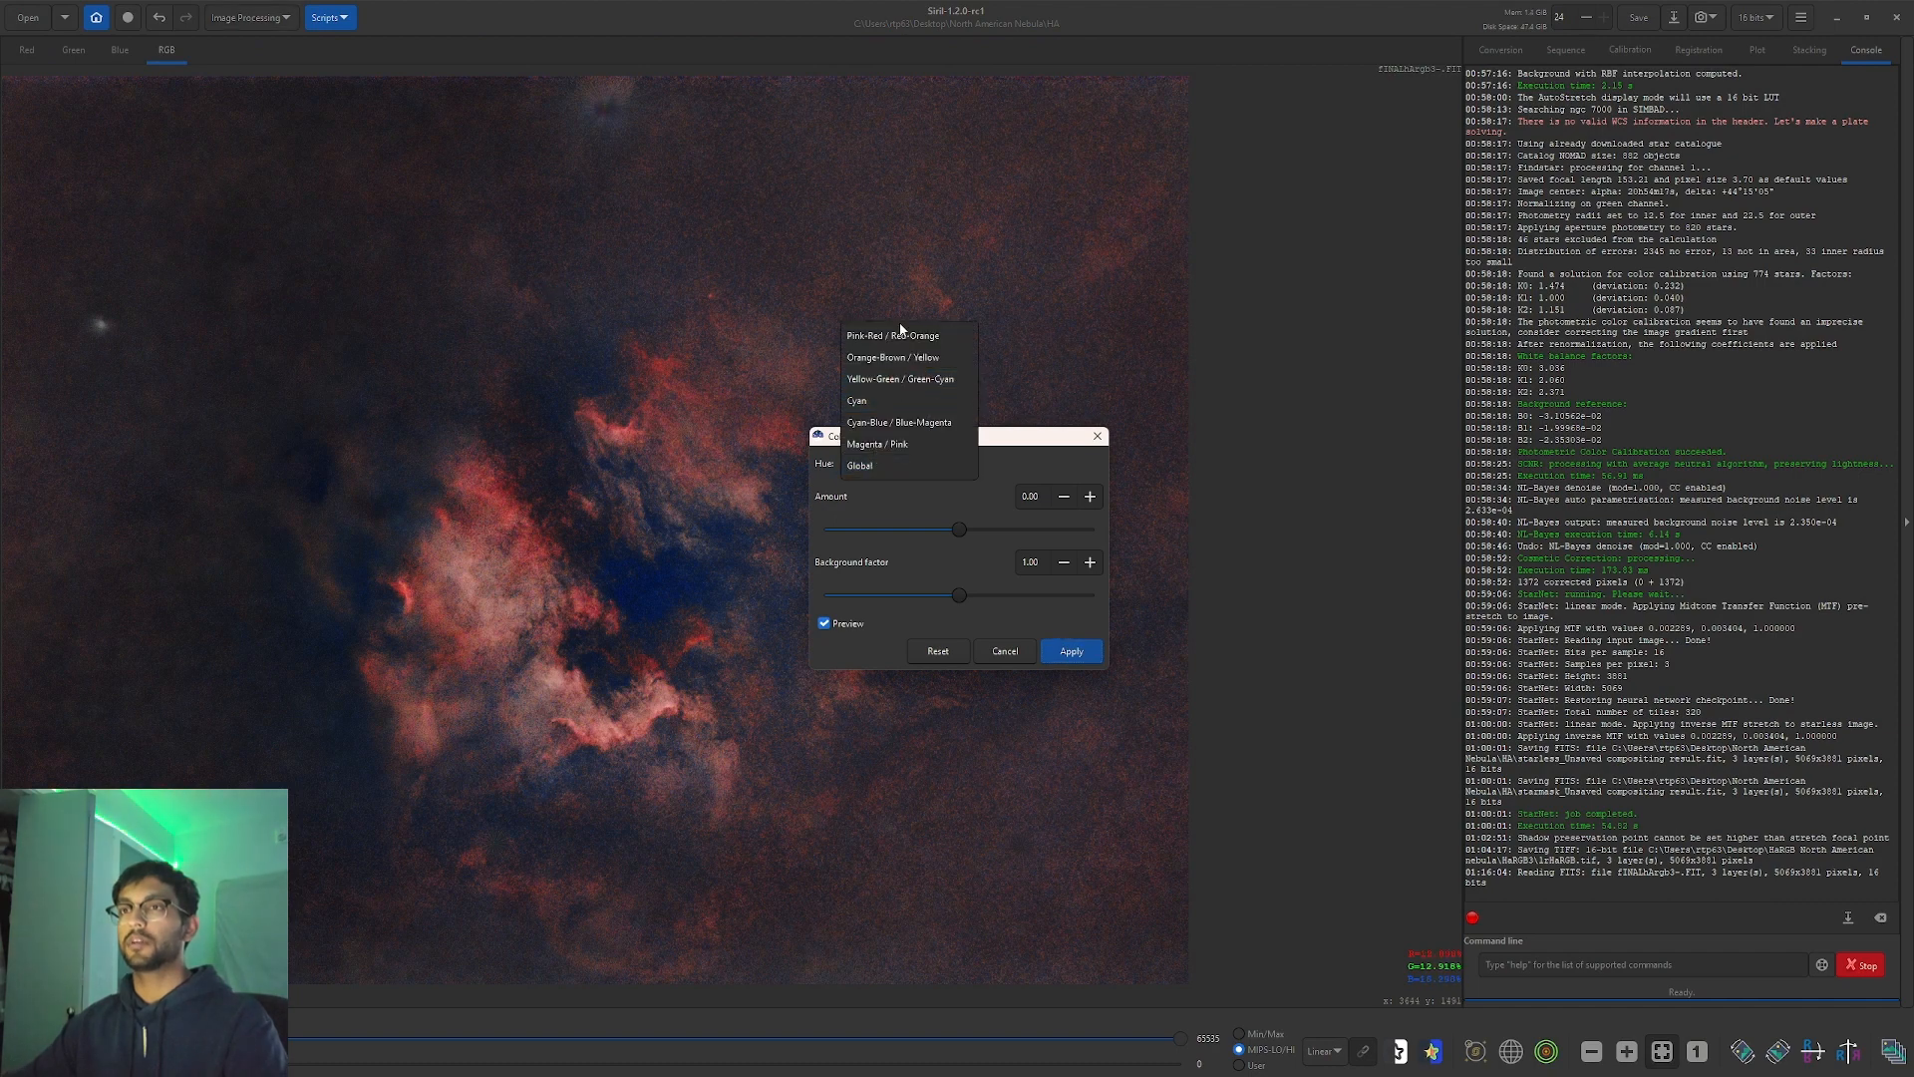
left_click(899, 336)
left_click(977, 529)
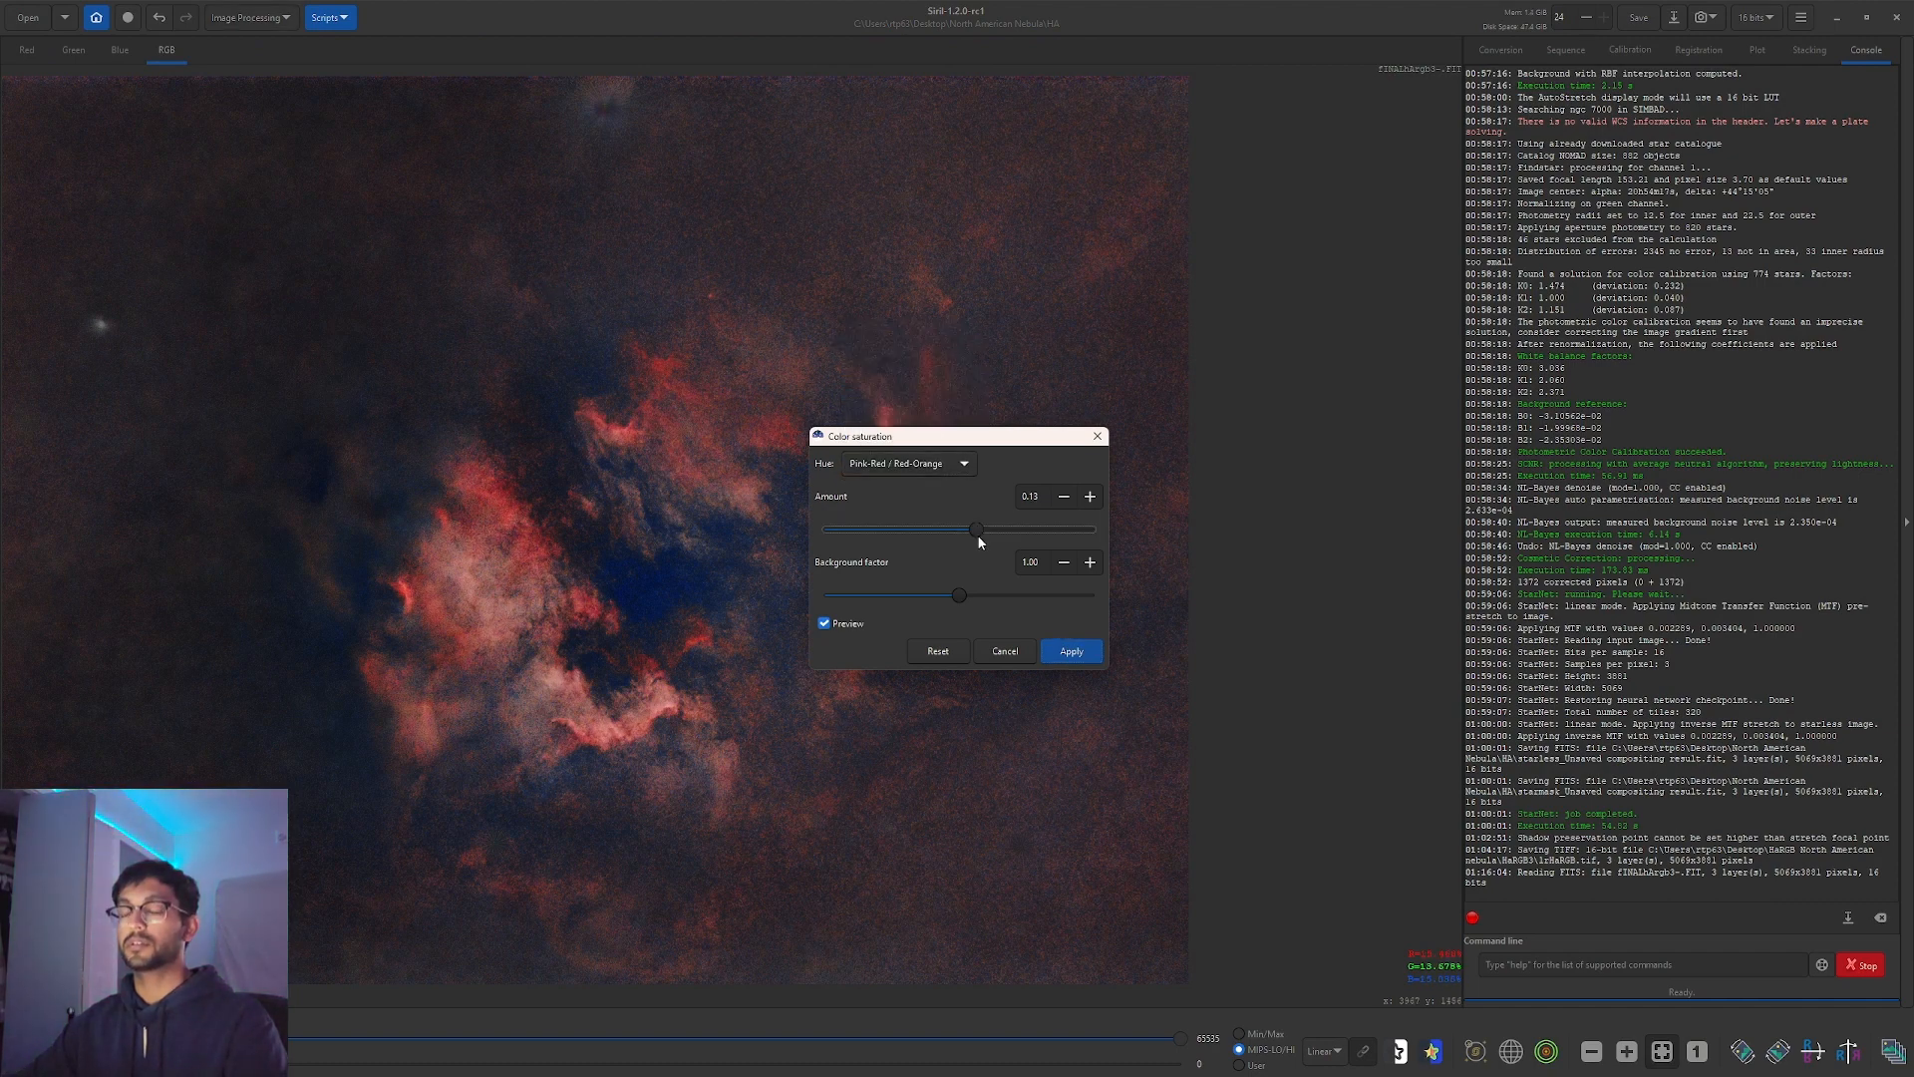
left_click(1094, 659)
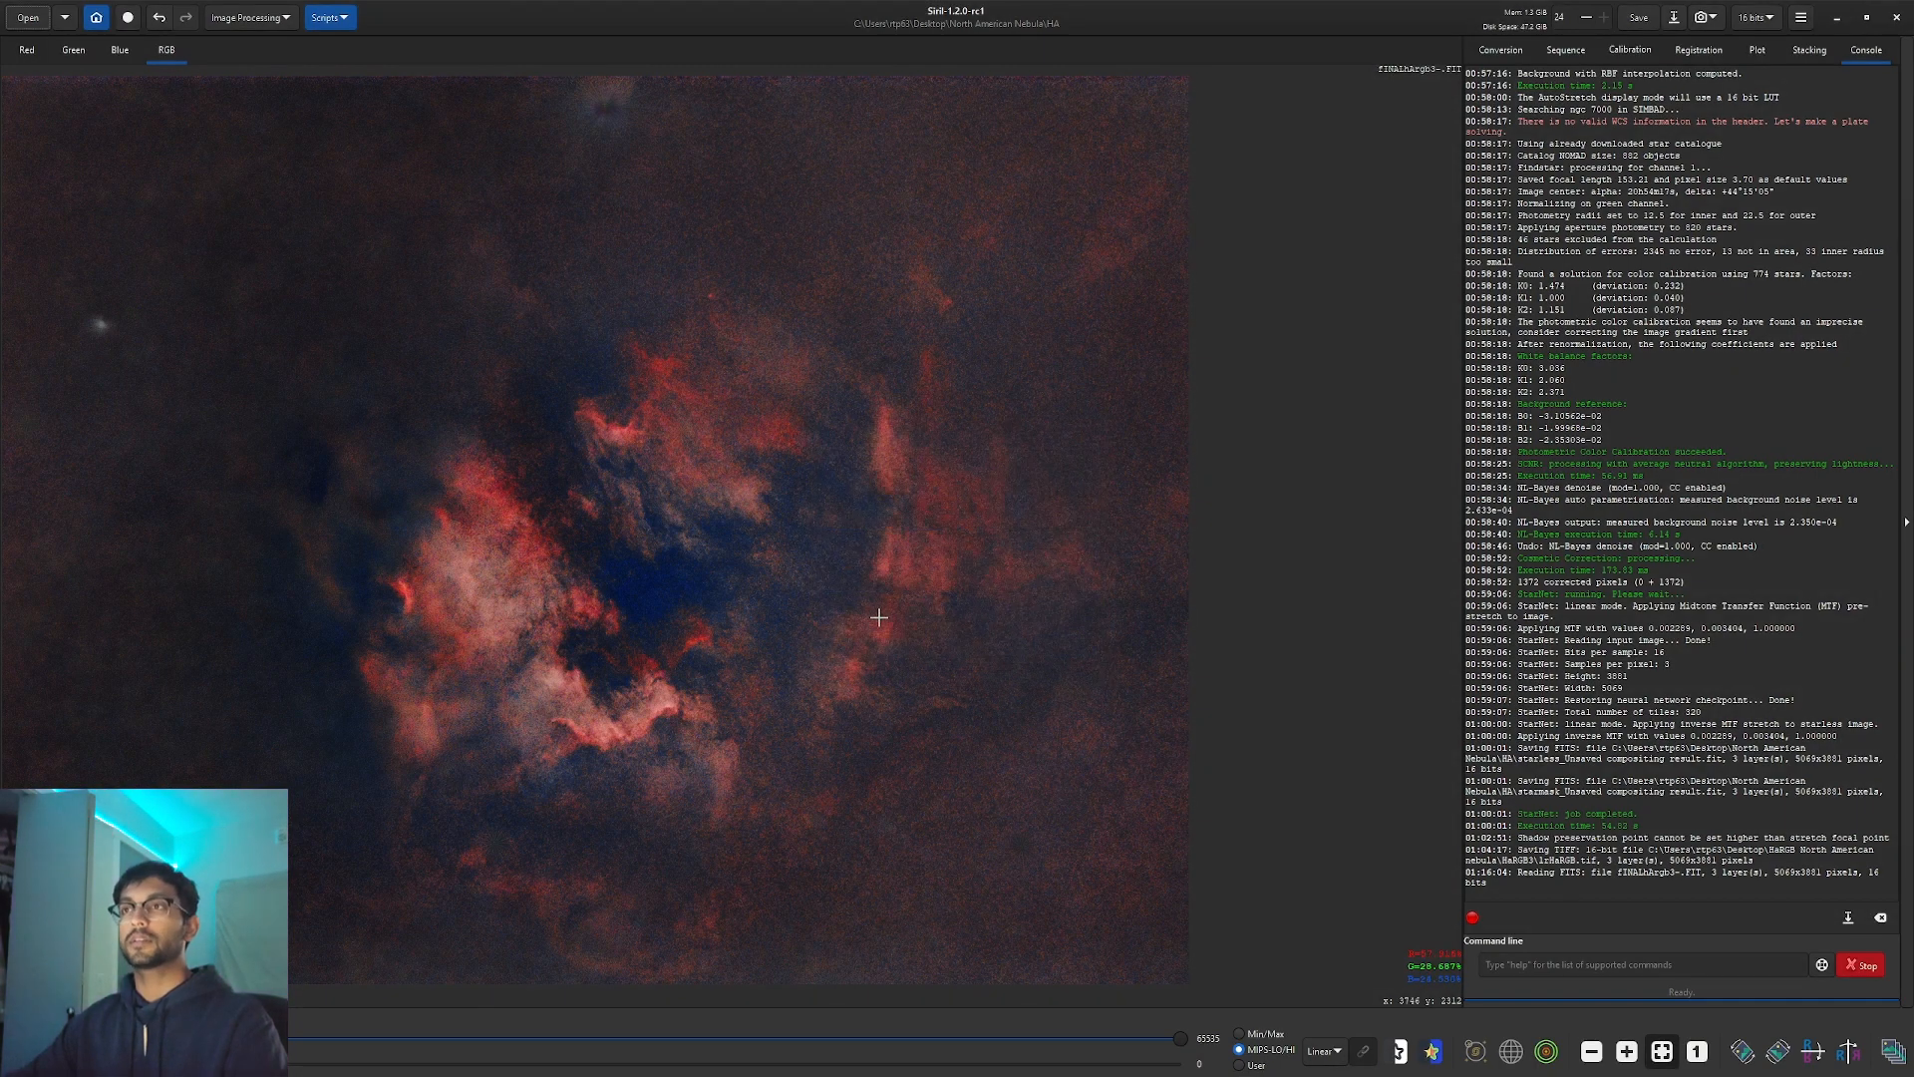
left_click(227, 18)
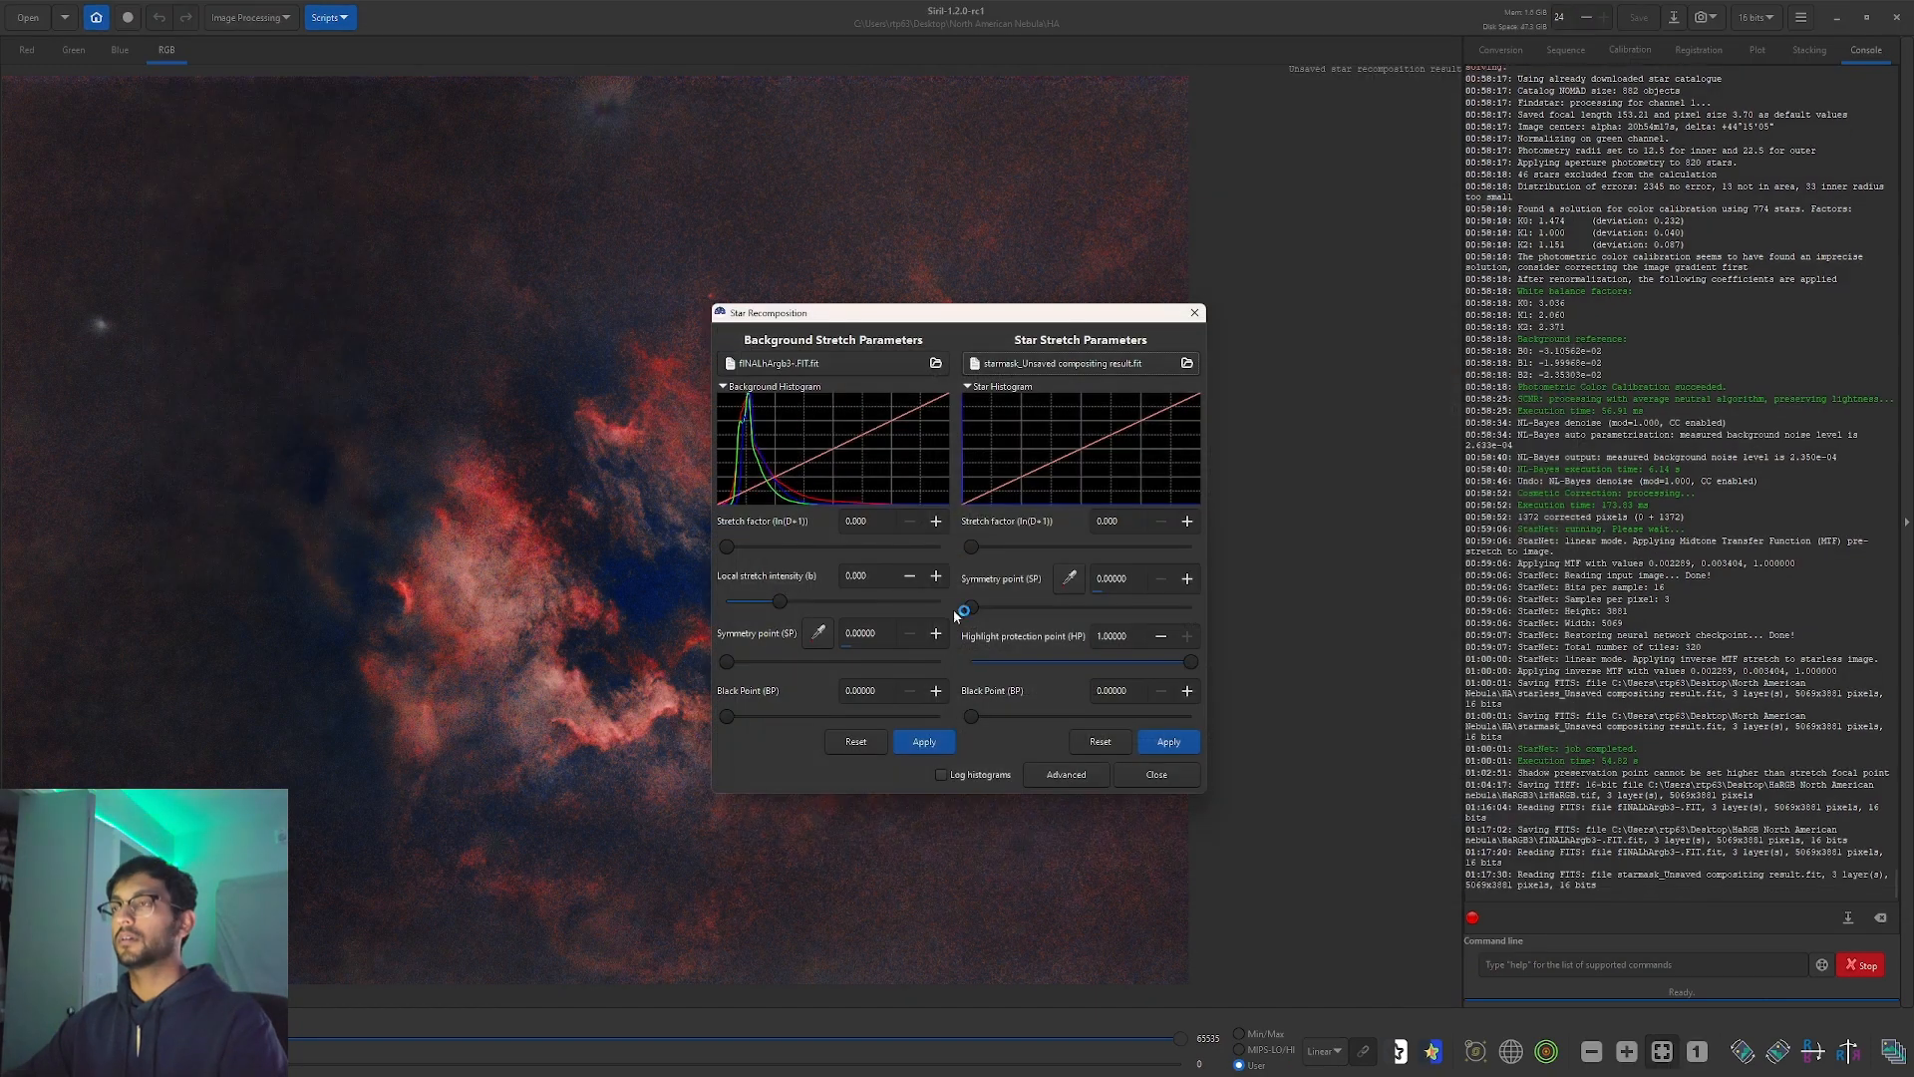
In Star Recomposition, set the star stretch to 7.363 and the star black point to about 0.171.
left_click_drag(971, 547, 1047, 559)
left_click_drag(848, 312, 1269, 253)
left_click_drag(1493, 480, 1555, 494)
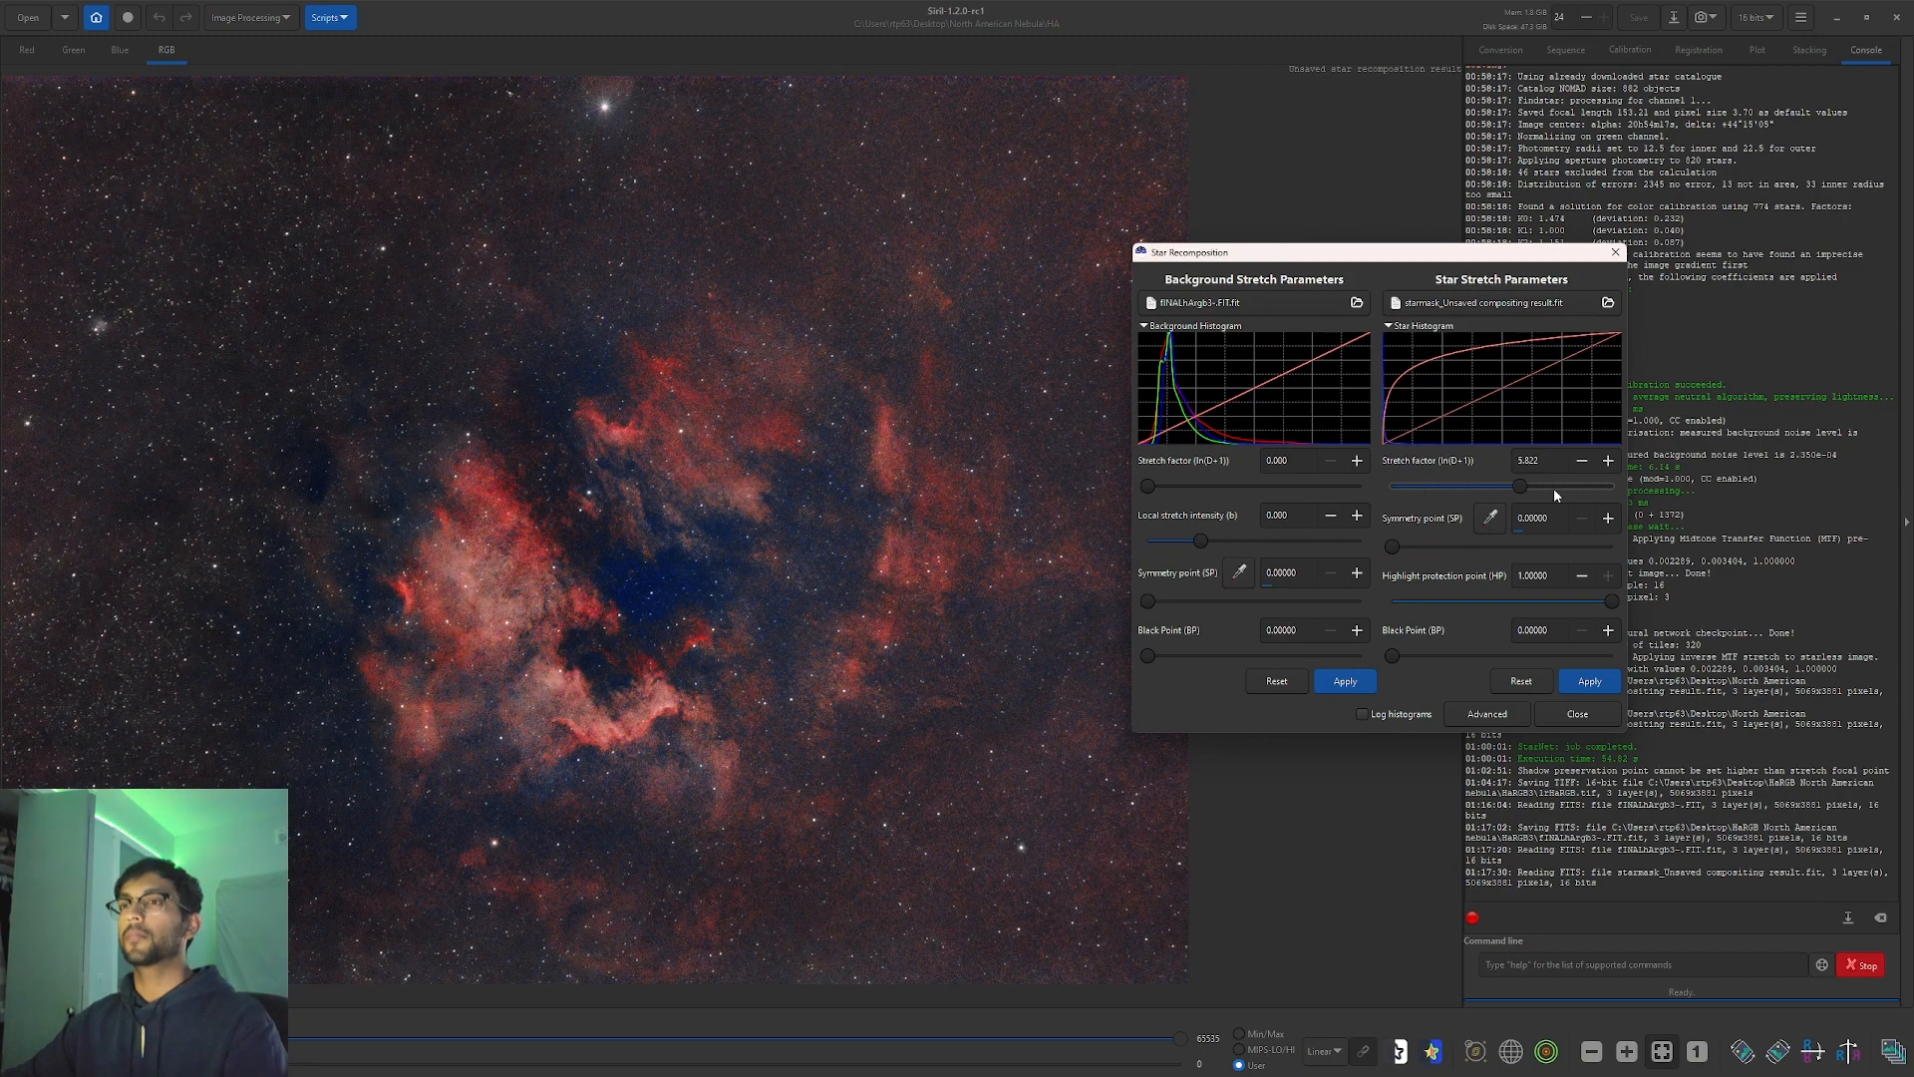
left_click_drag(1393, 655, 1419, 658)
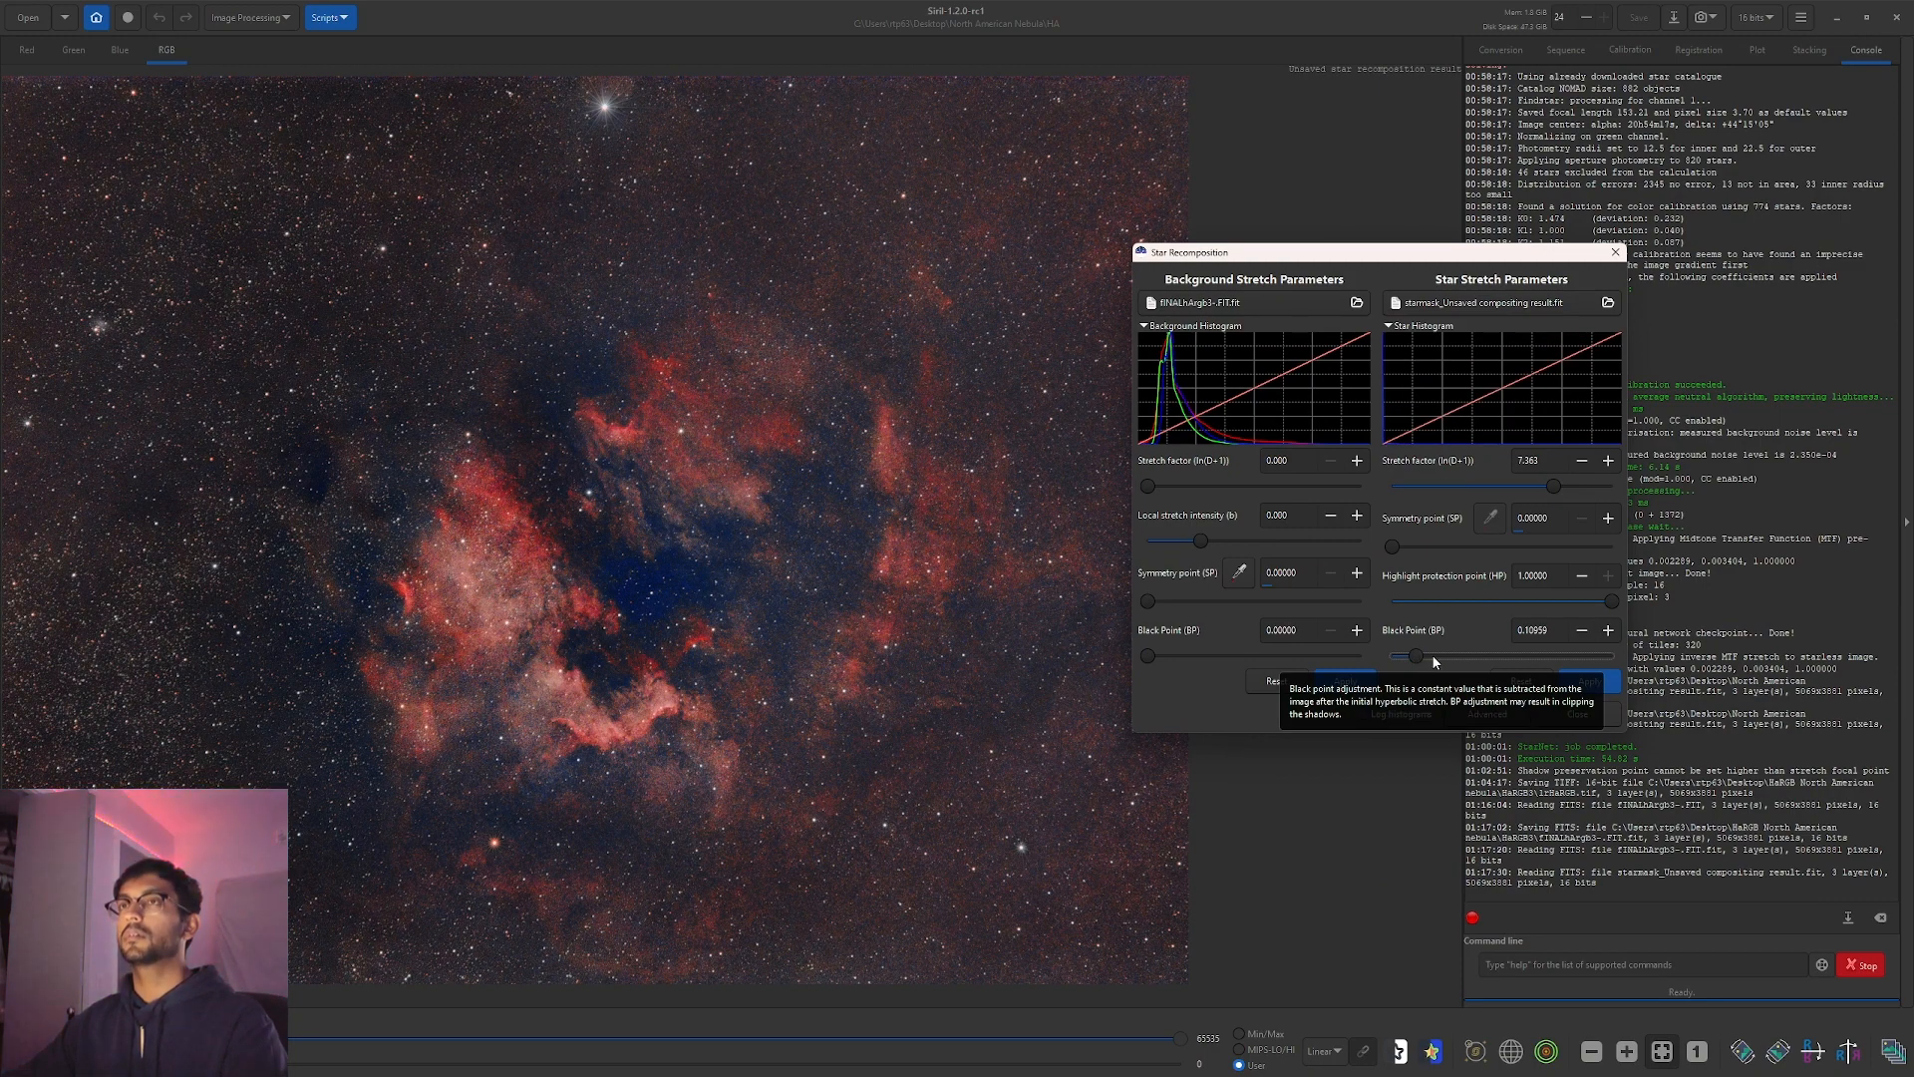
left_click(1432, 655)
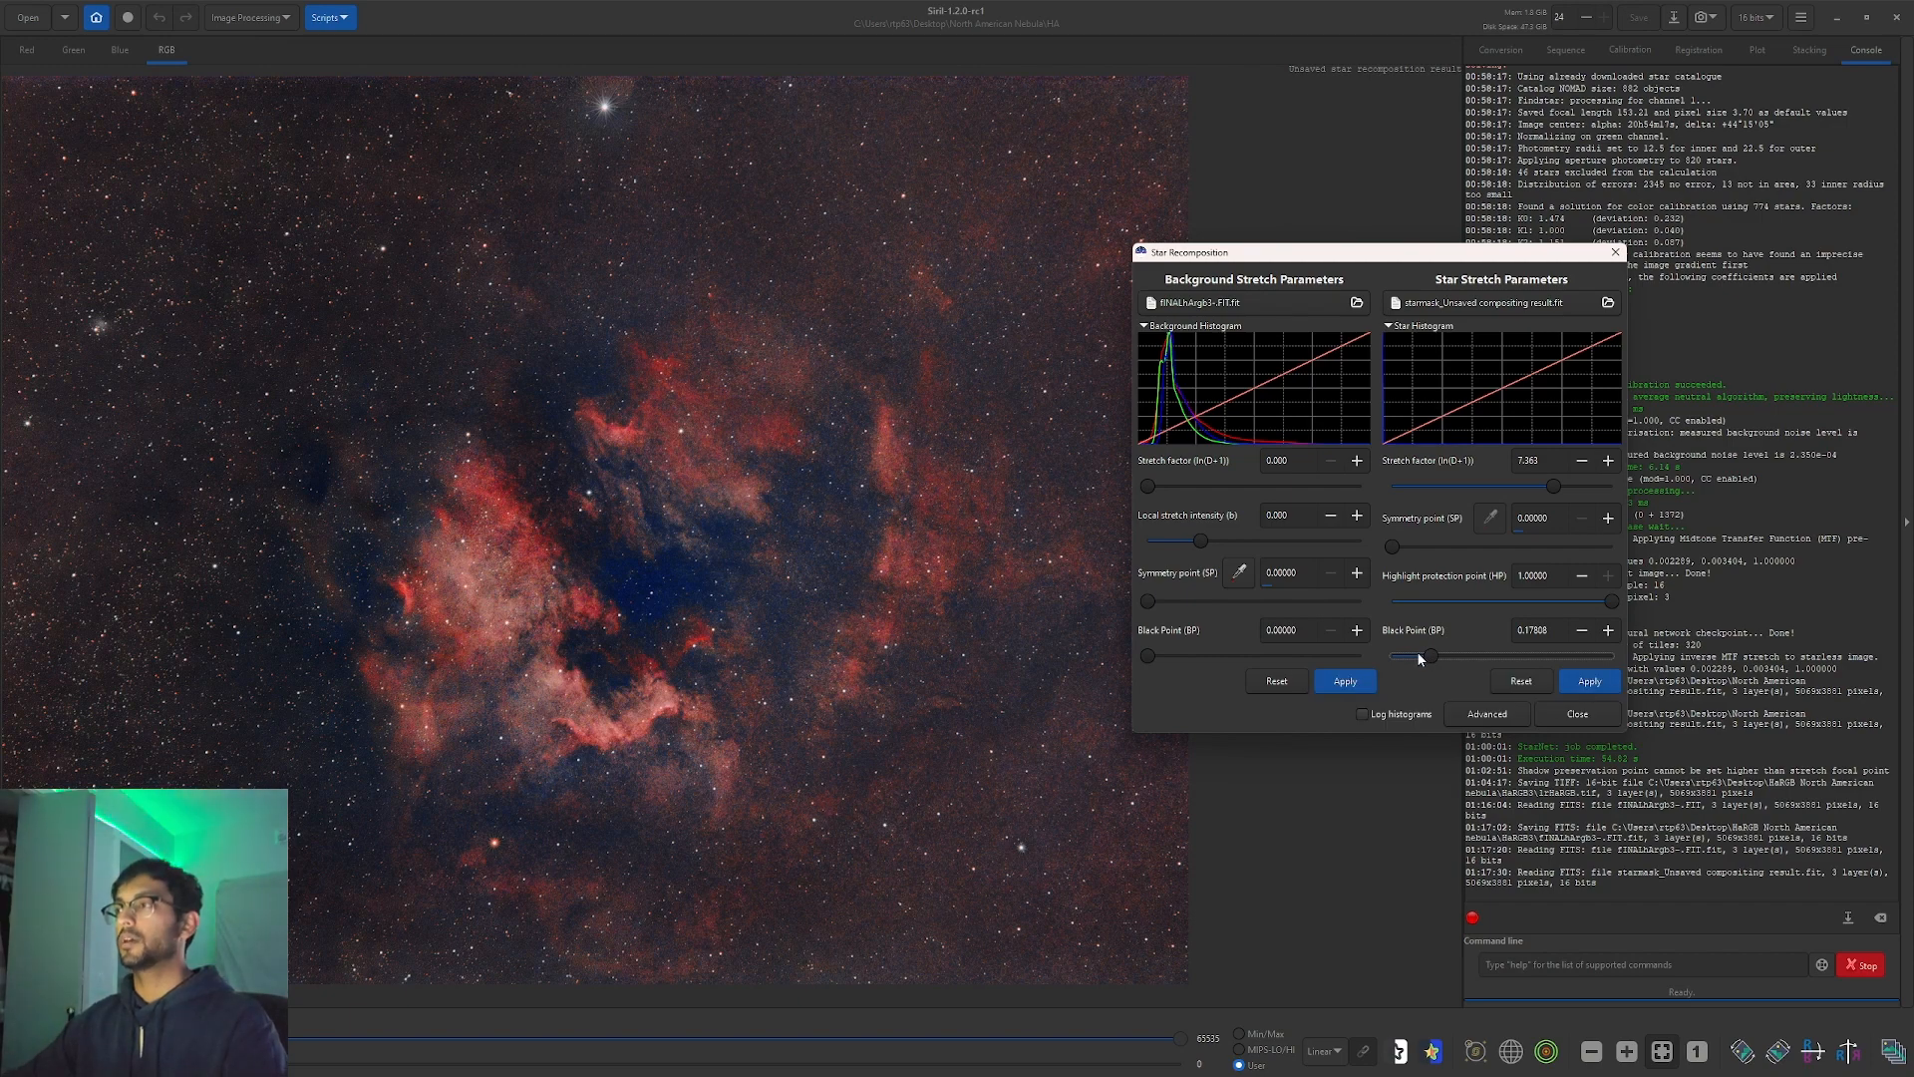
left_click(1583, 630)
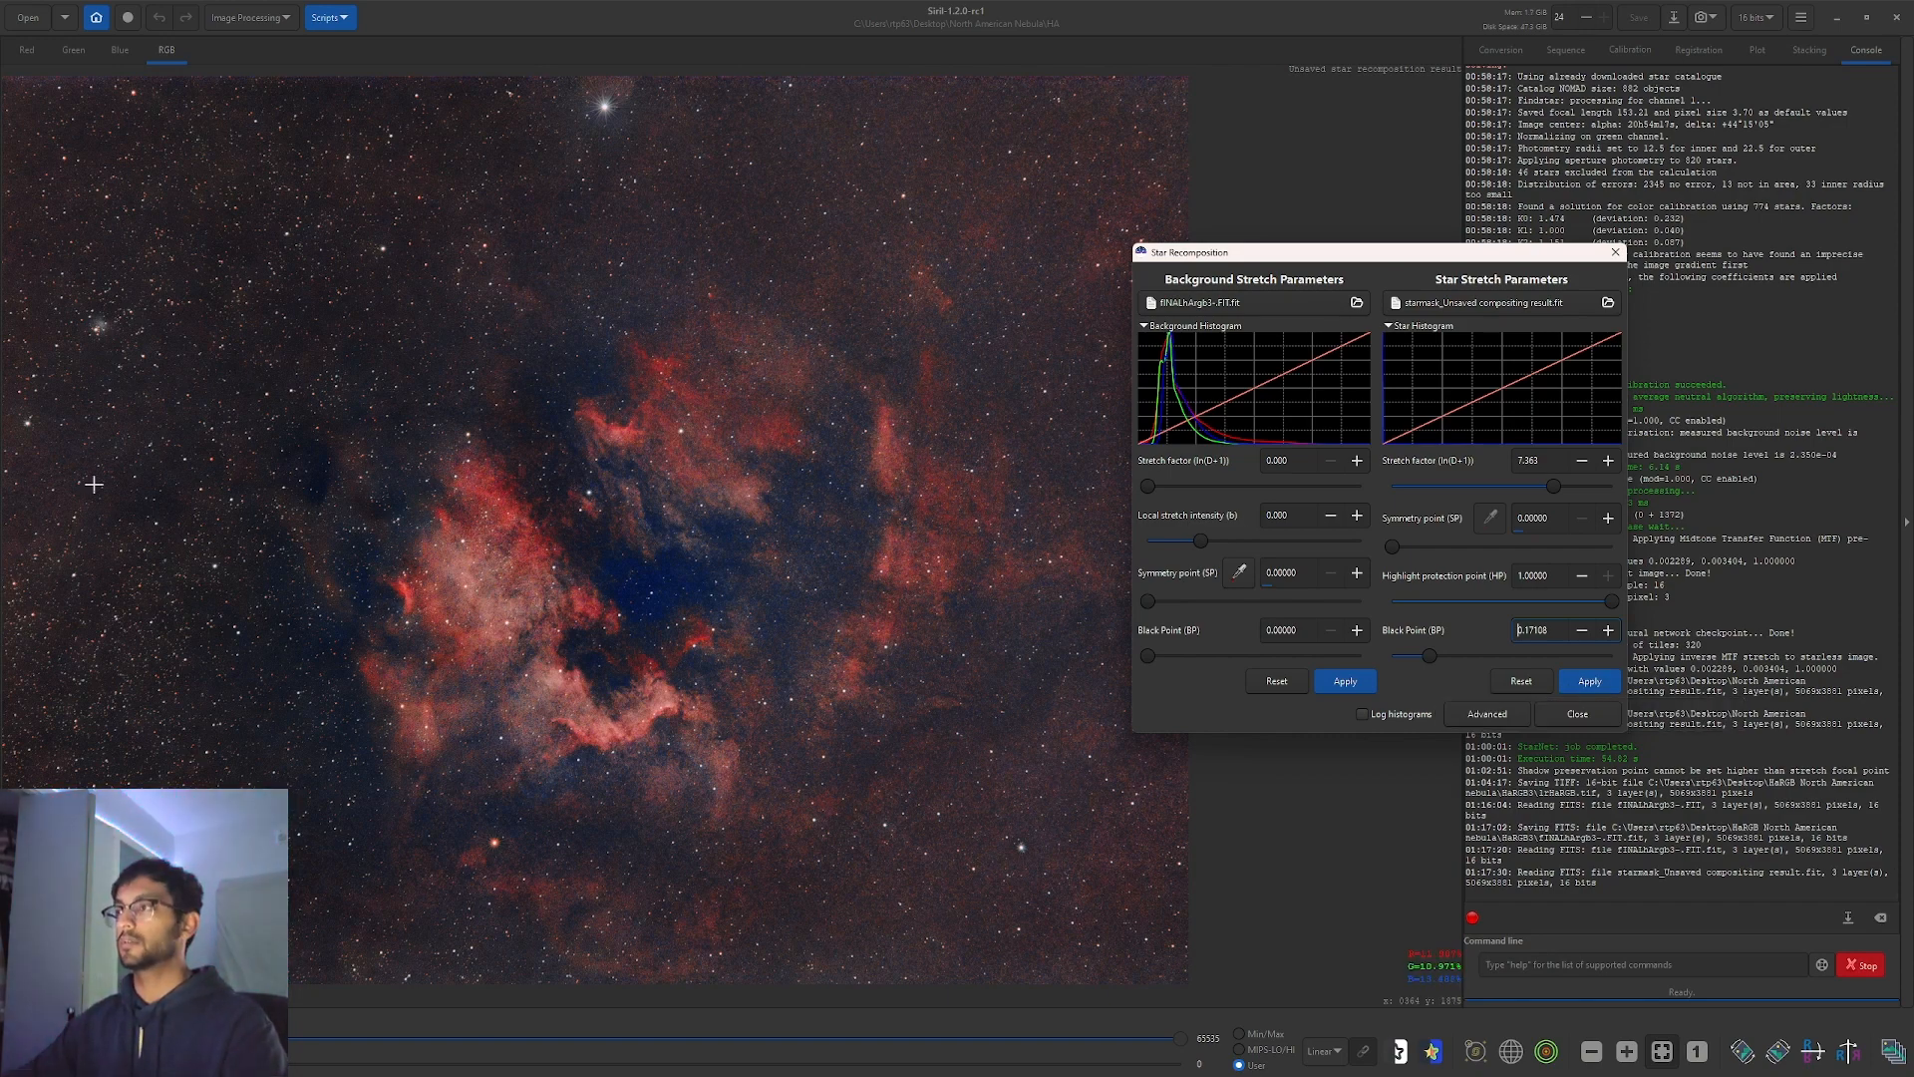
Apply the star recomposition, close the window, and recentre the nebula in view.
left_click(1602, 683)
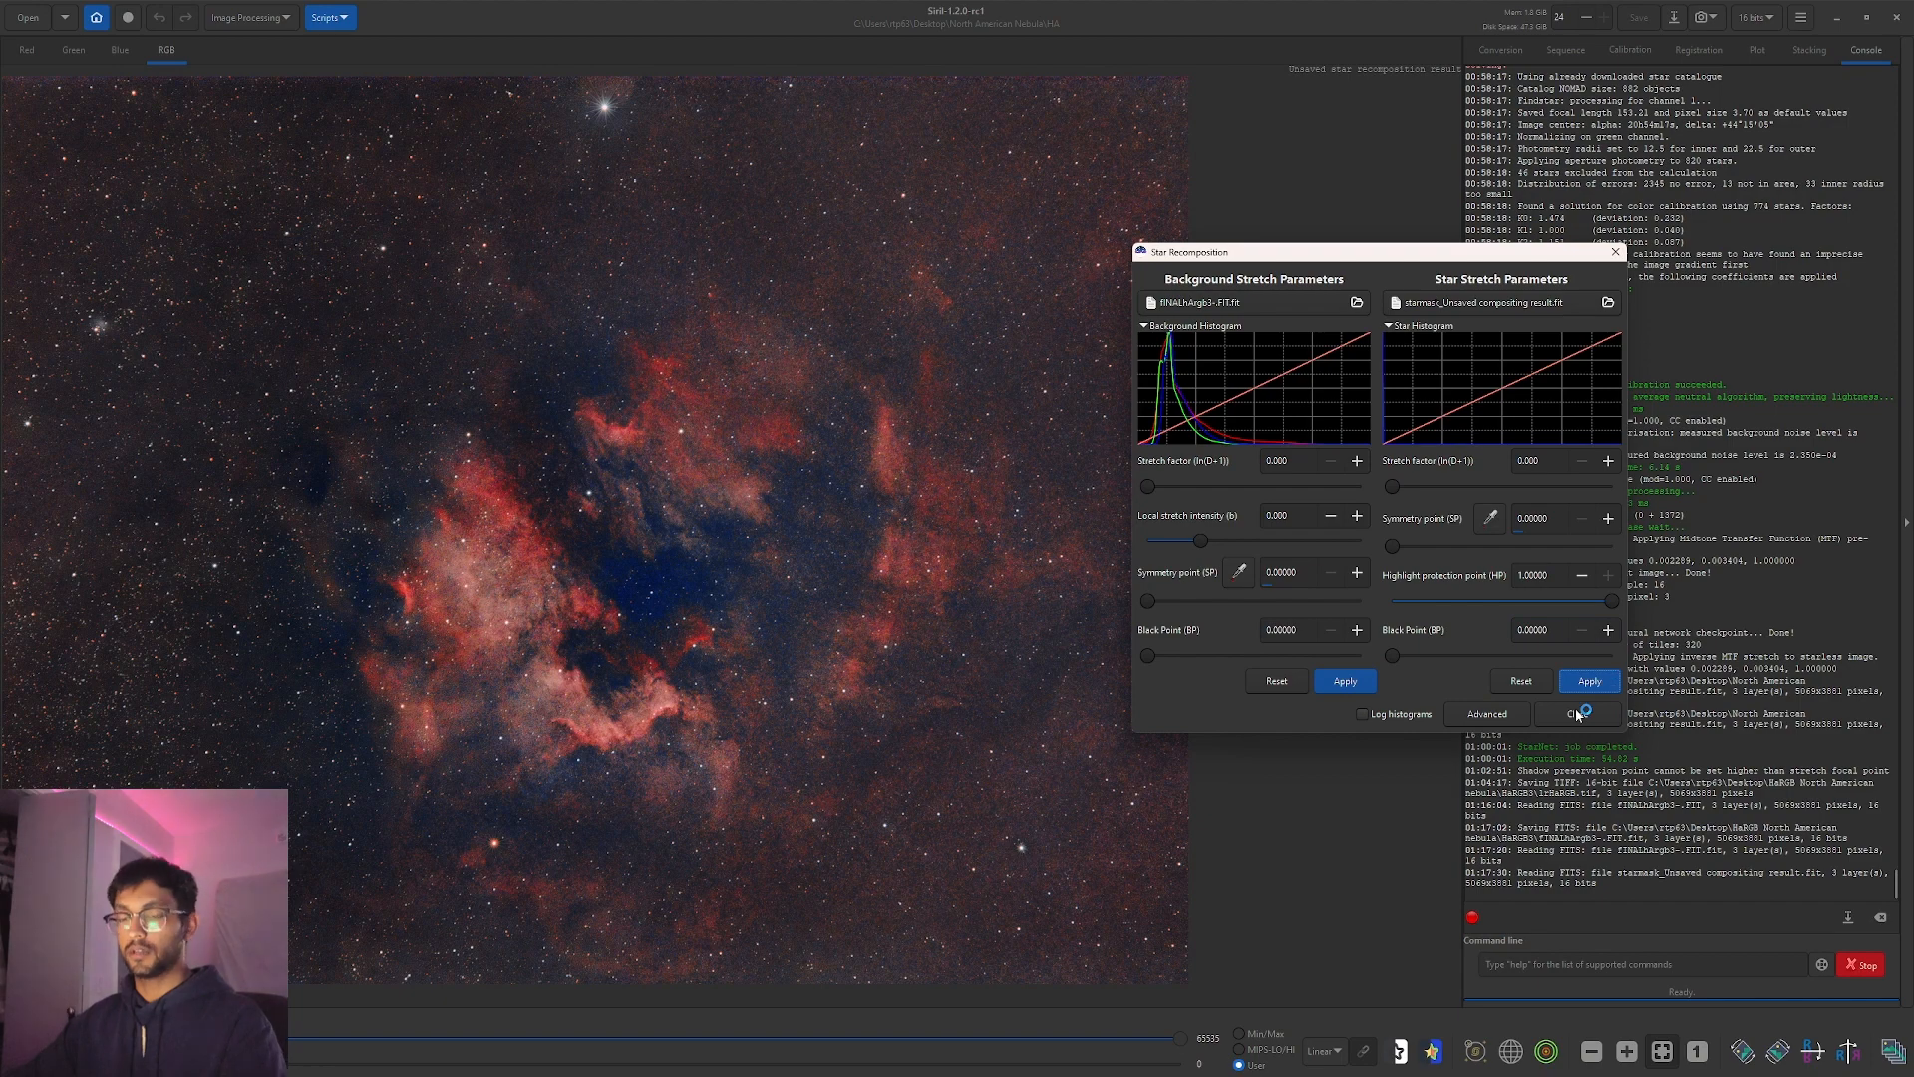
left_click(1576, 710)
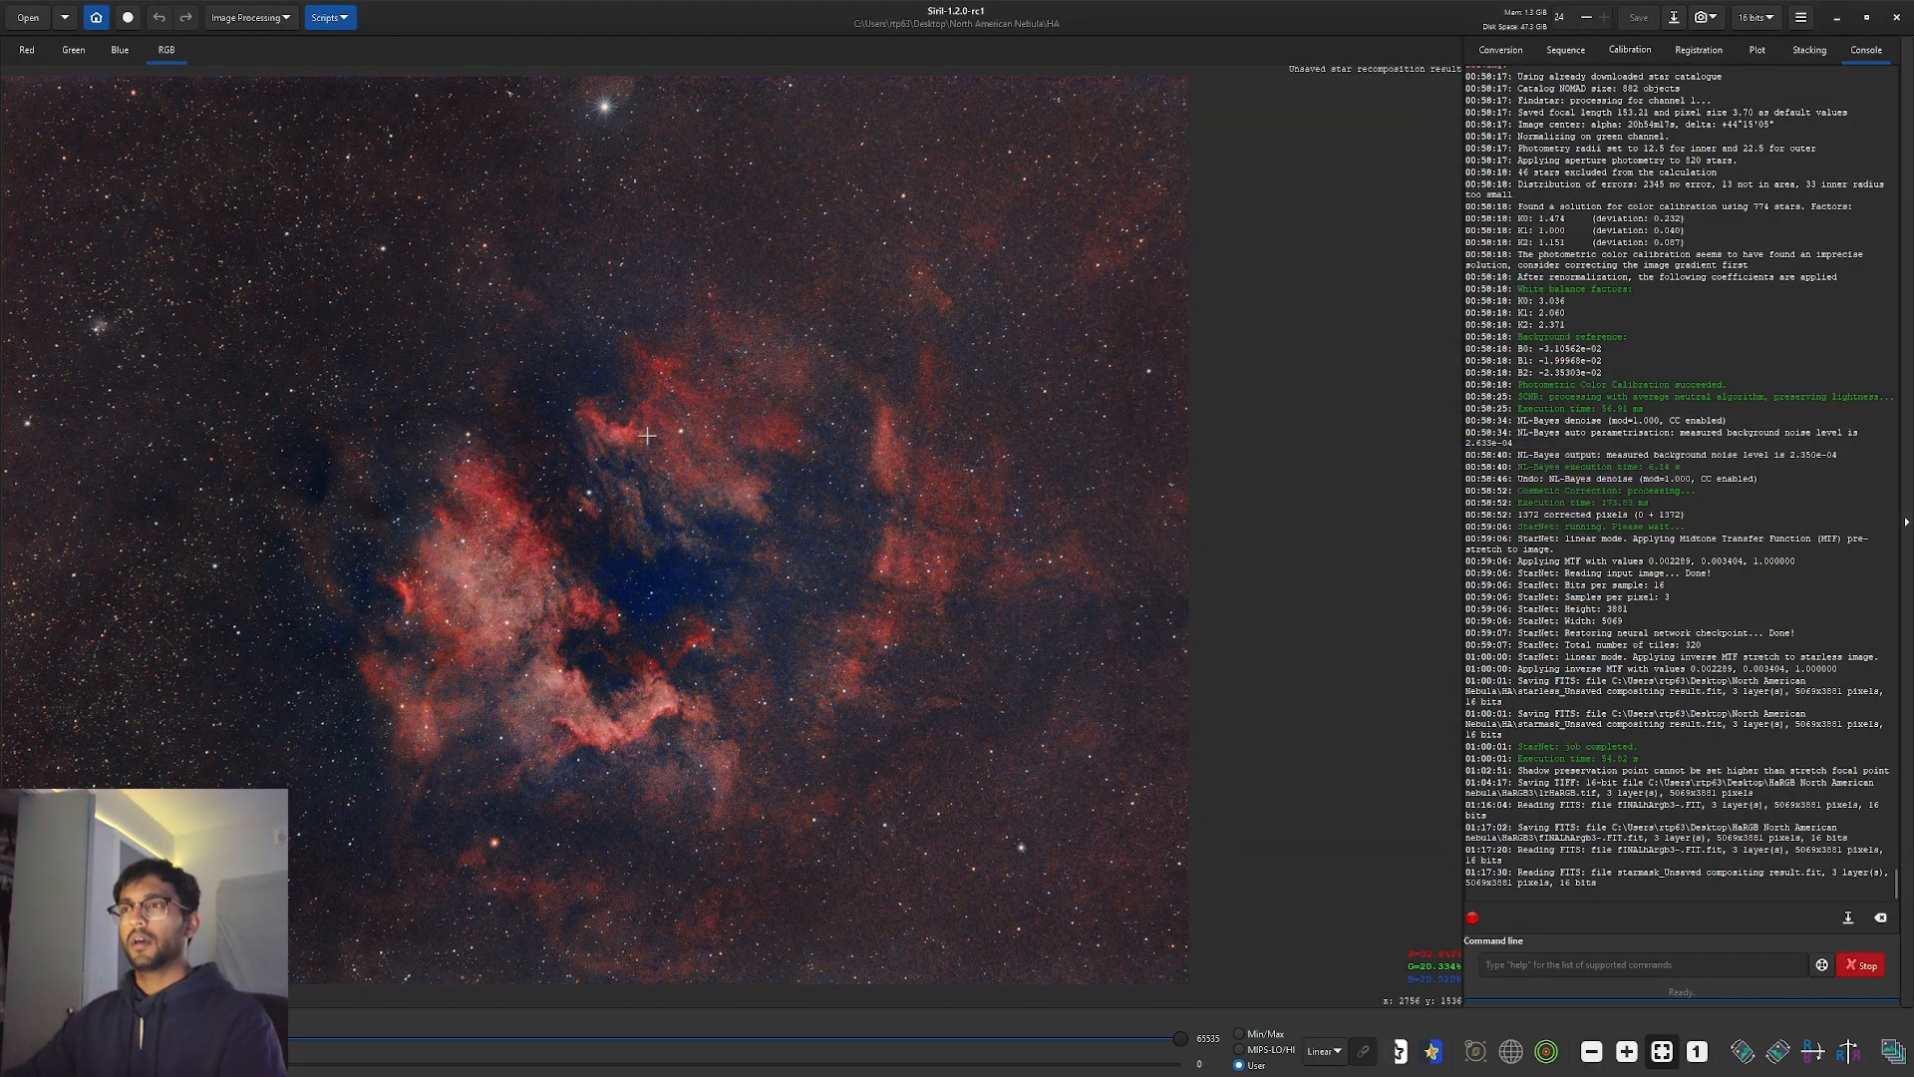
scroll(700, 442, "down", 2)
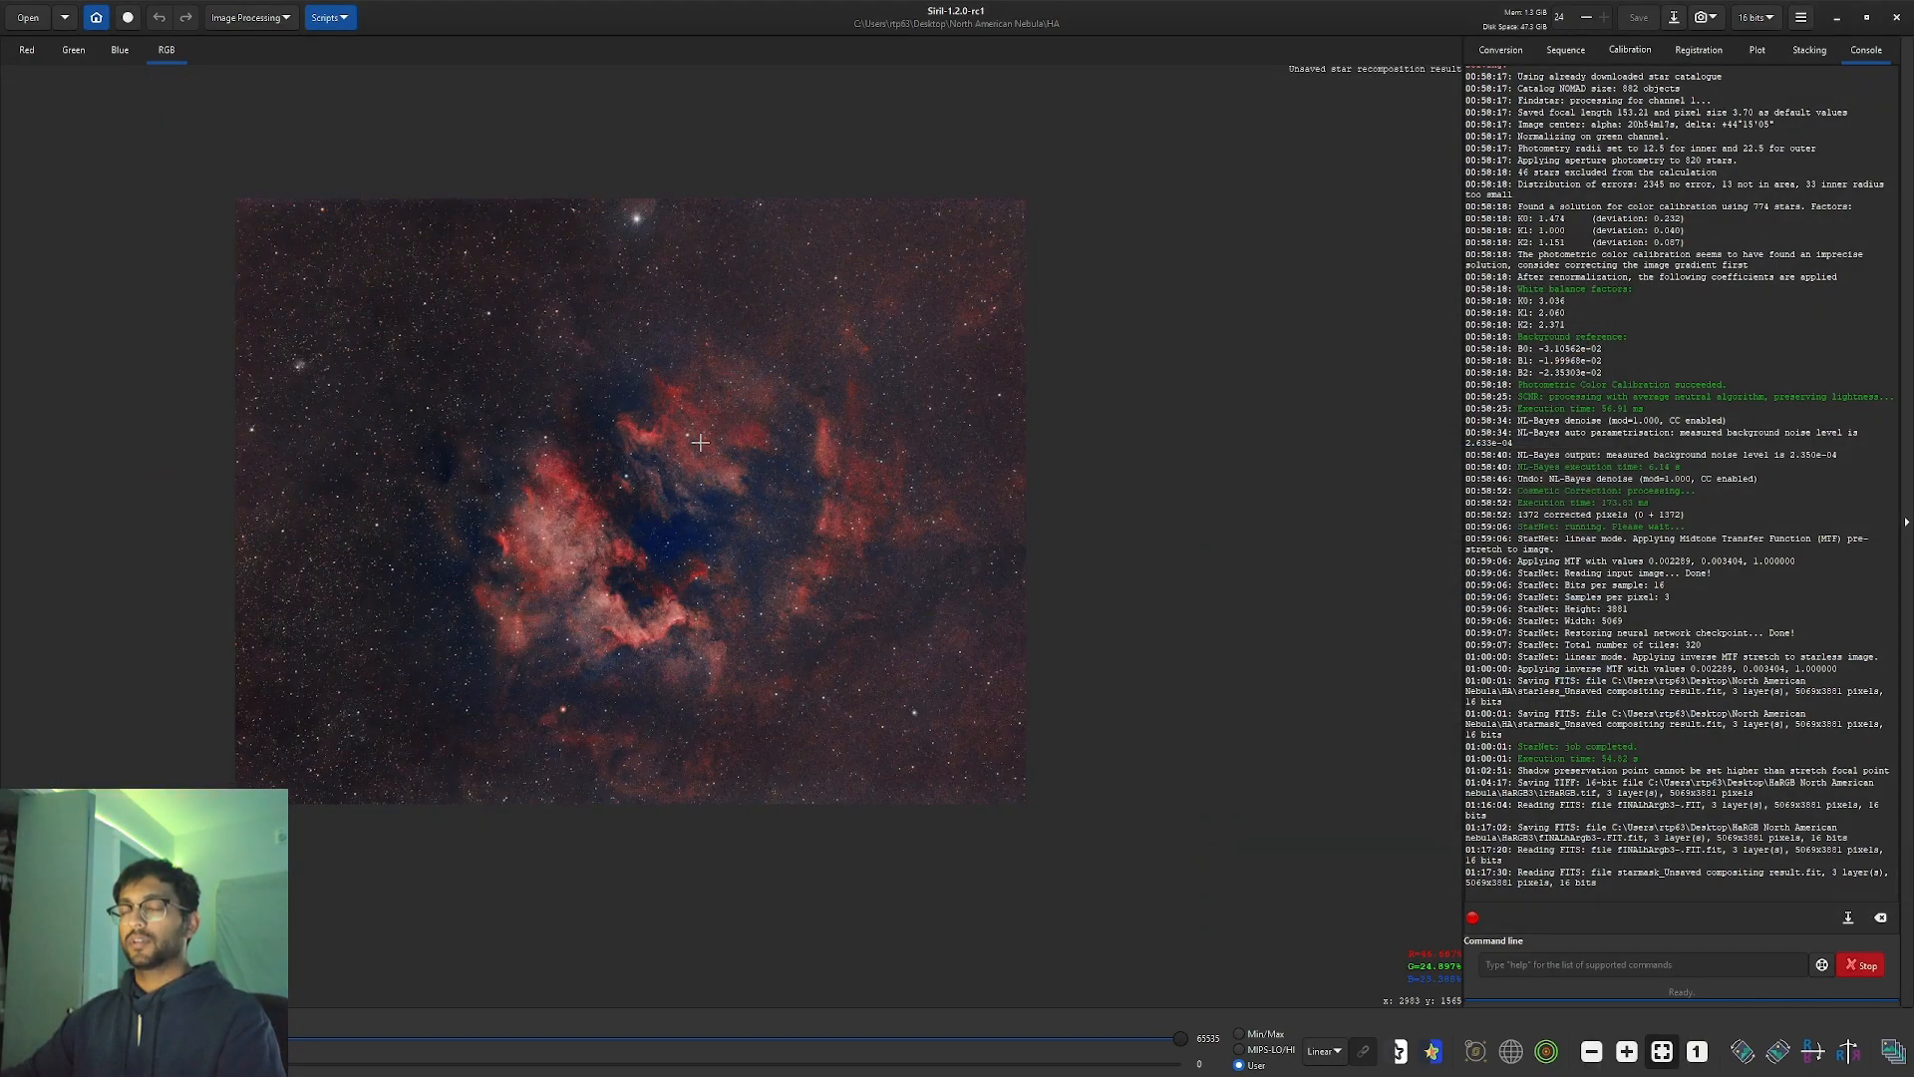
left_click_drag(699, 442, 784, 518)
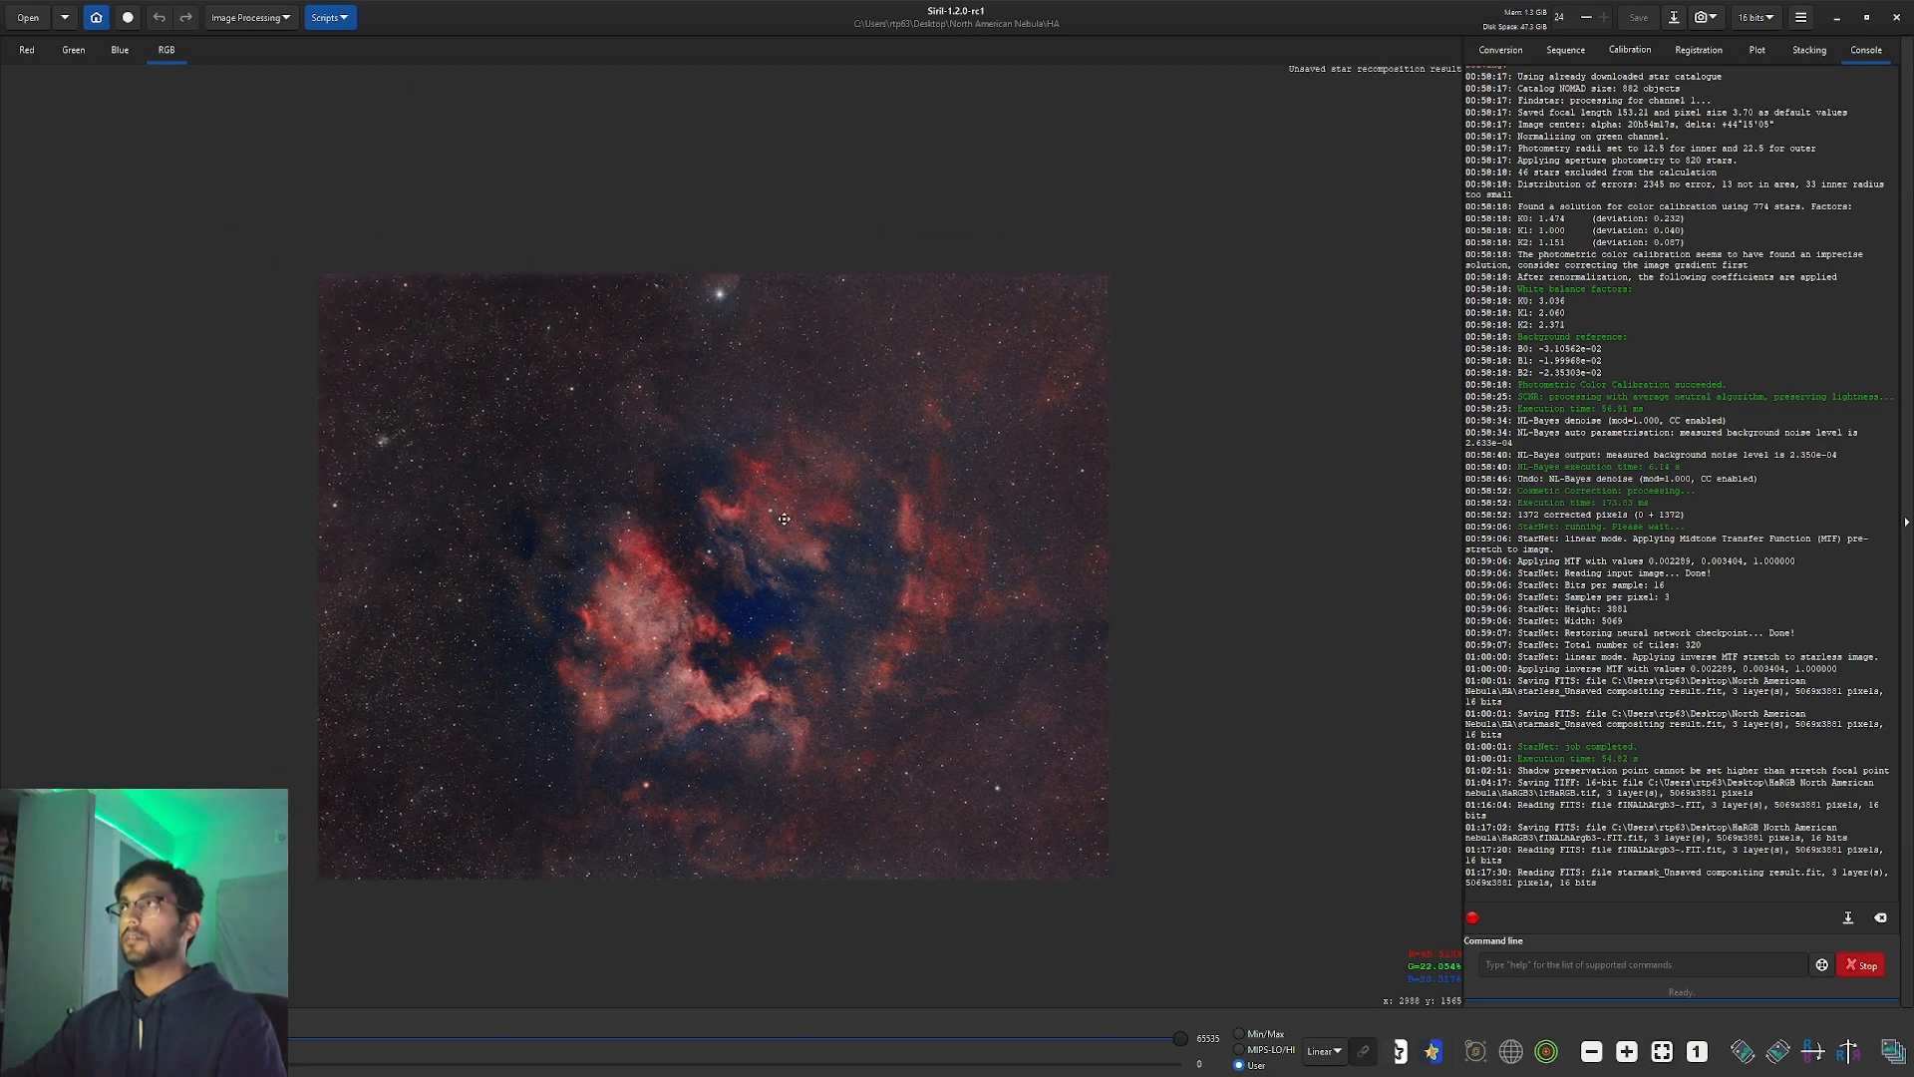
scroll(783, 516, "up", 2)
scroll(784, 515, "down", 2)
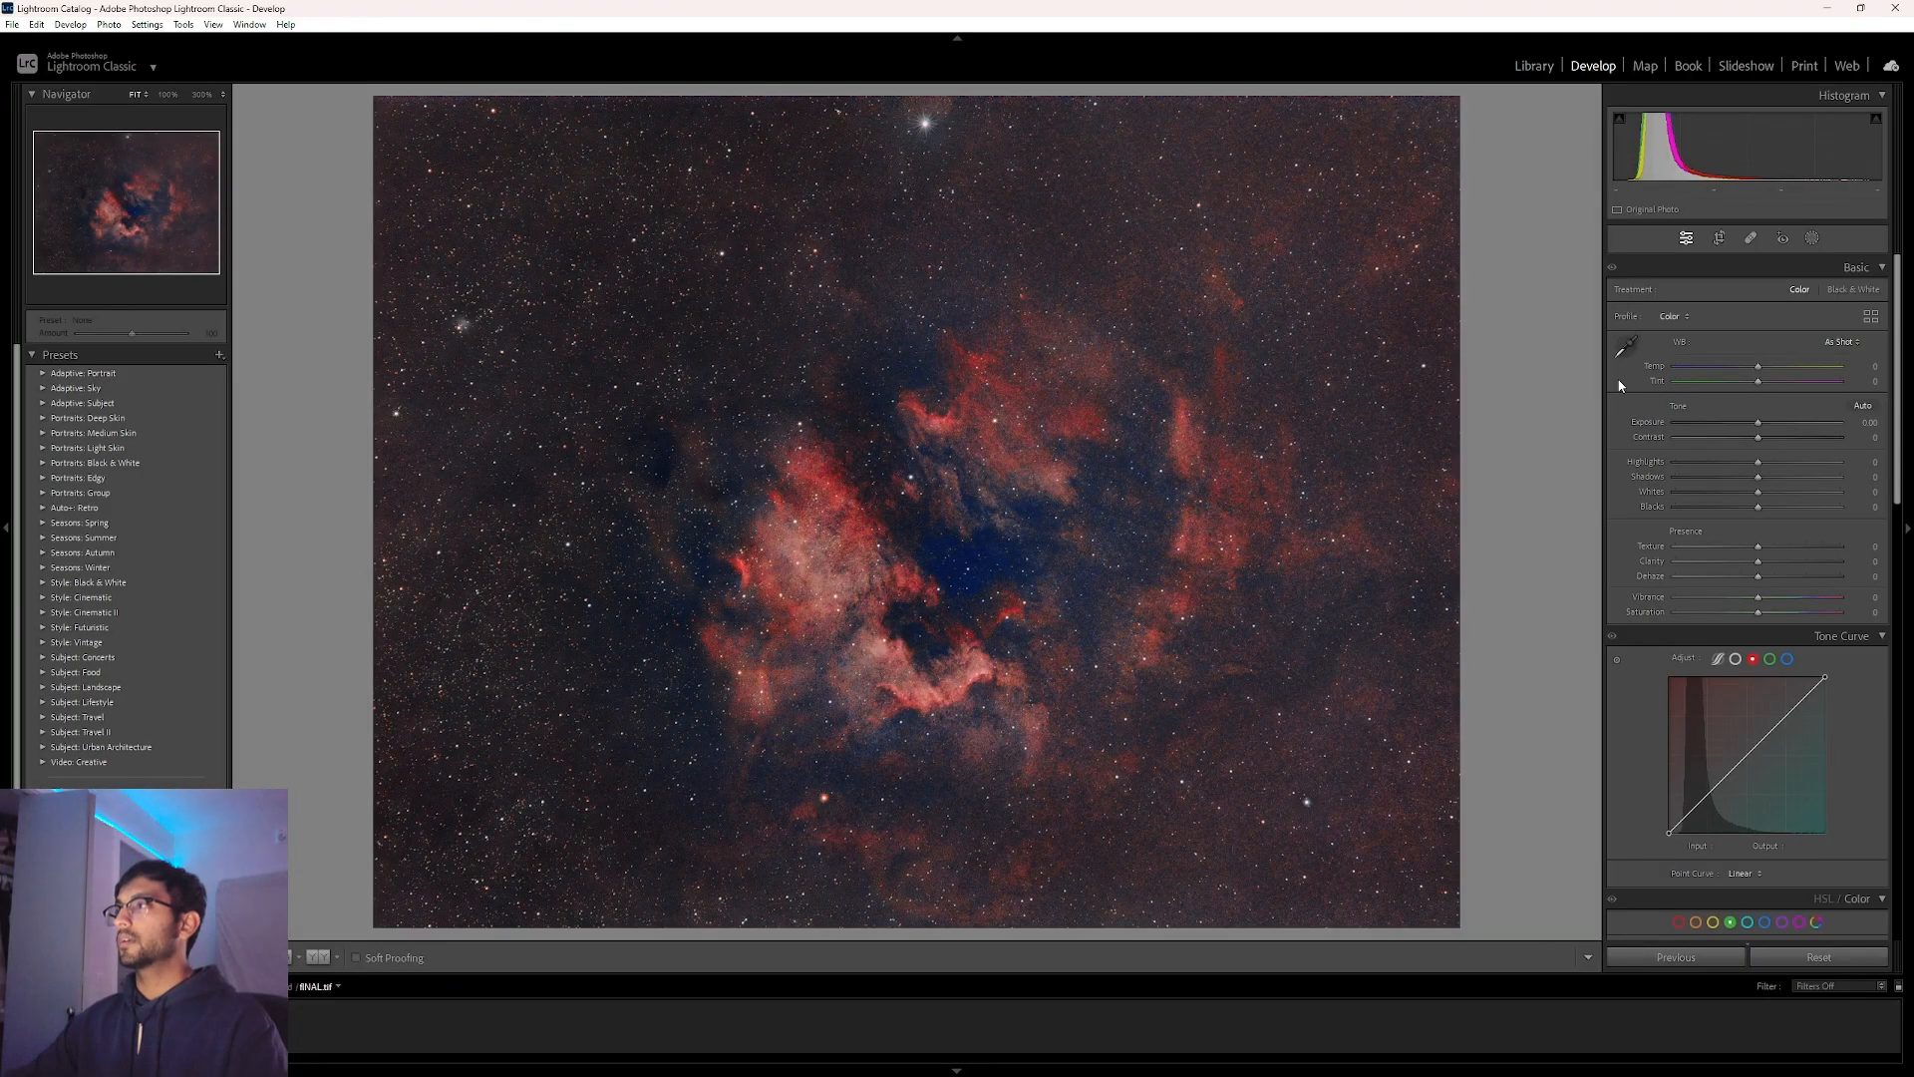
Set Contrast to +12 and adjust Vibrance, then open FINAL in Windows Photo Viewer.
left_click(1768, 438)
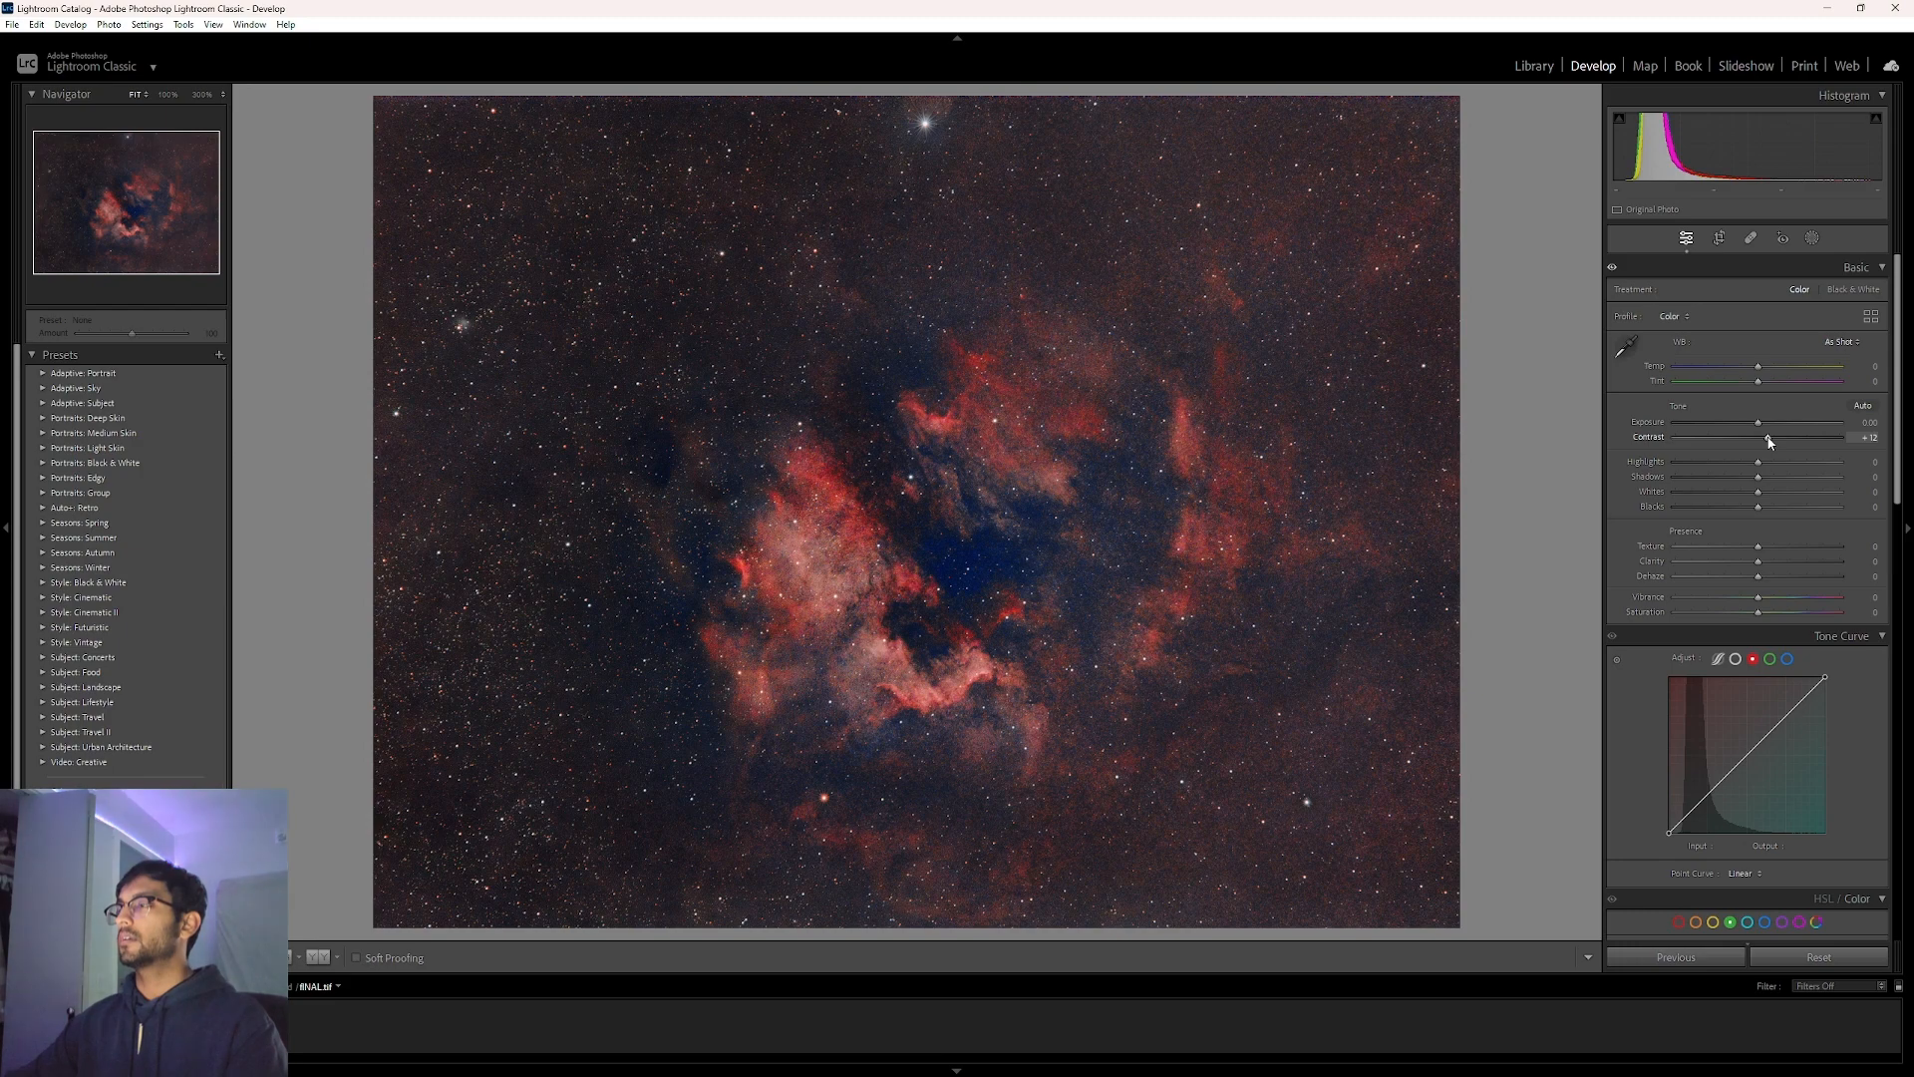
scroll(1832, 506, "down", 3)
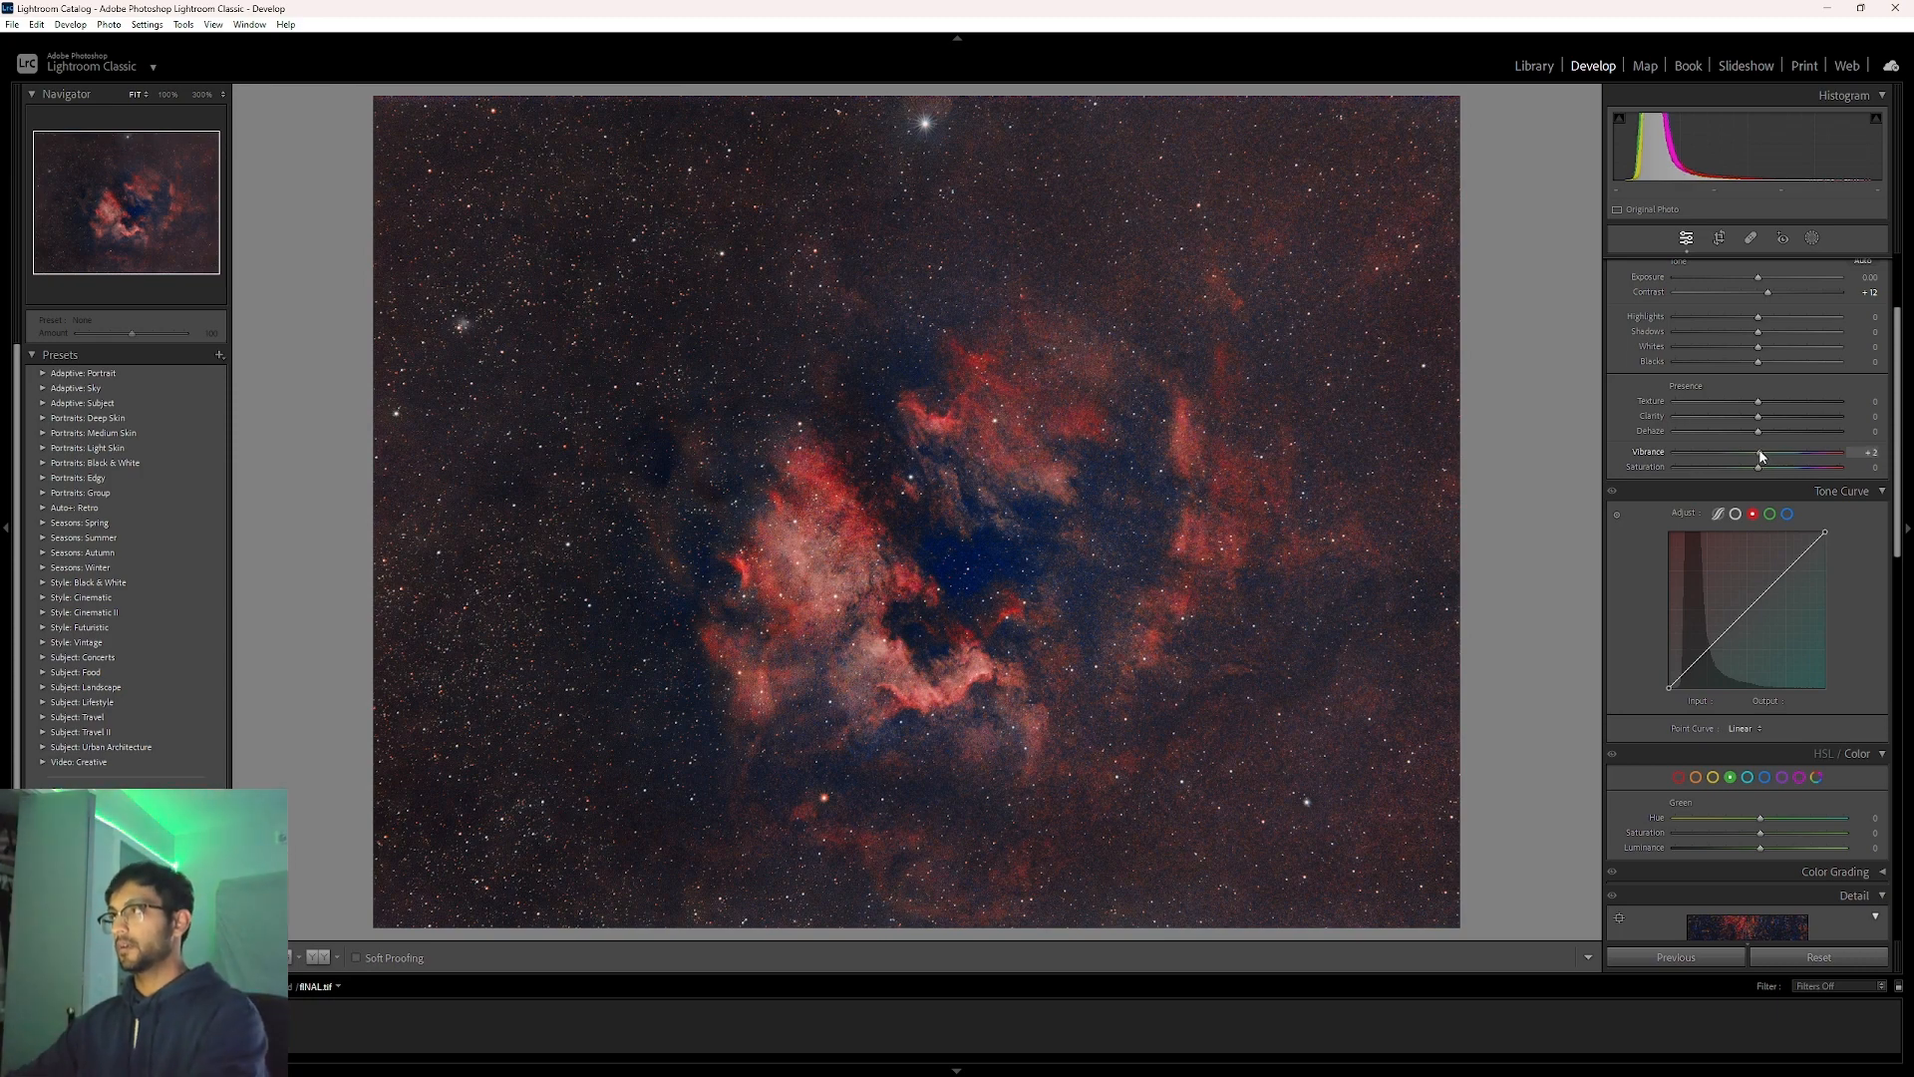
left_click(1870, 452)
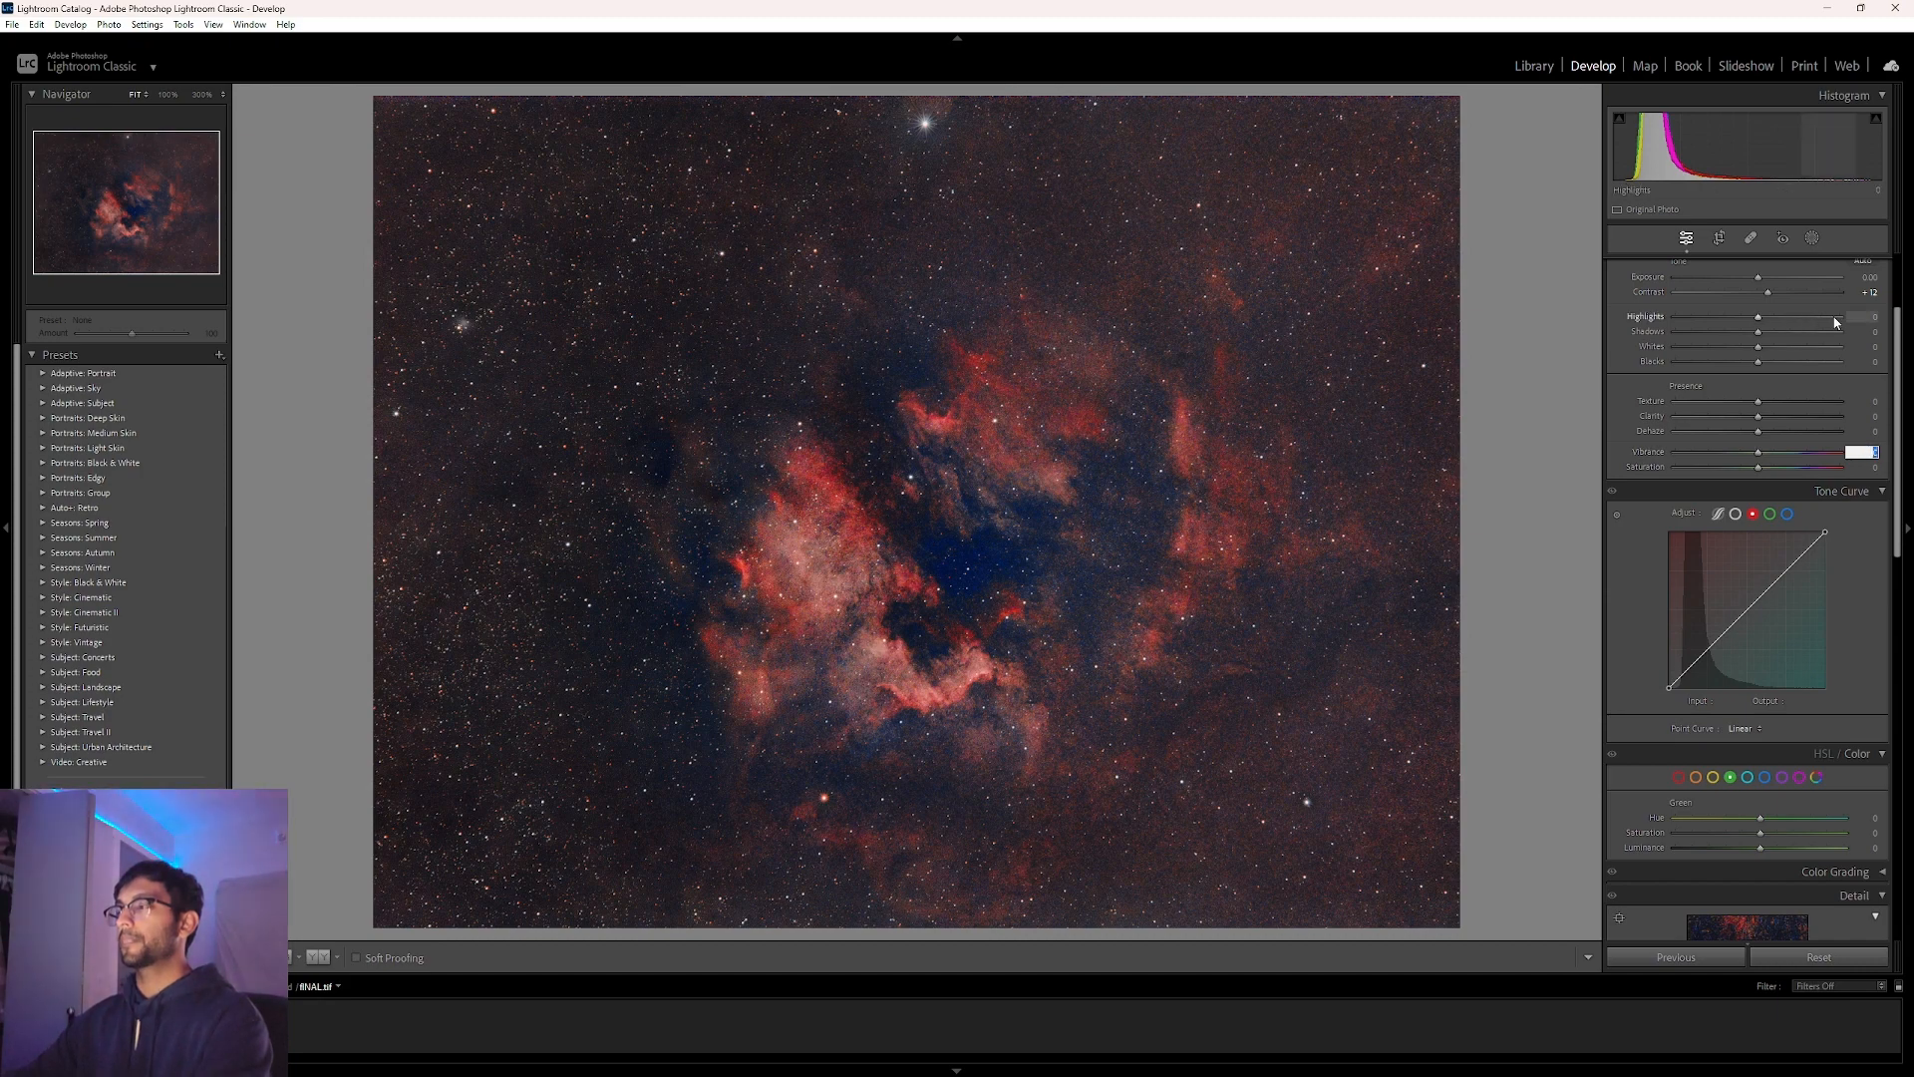
scroll(1850, 297, "up", 3)
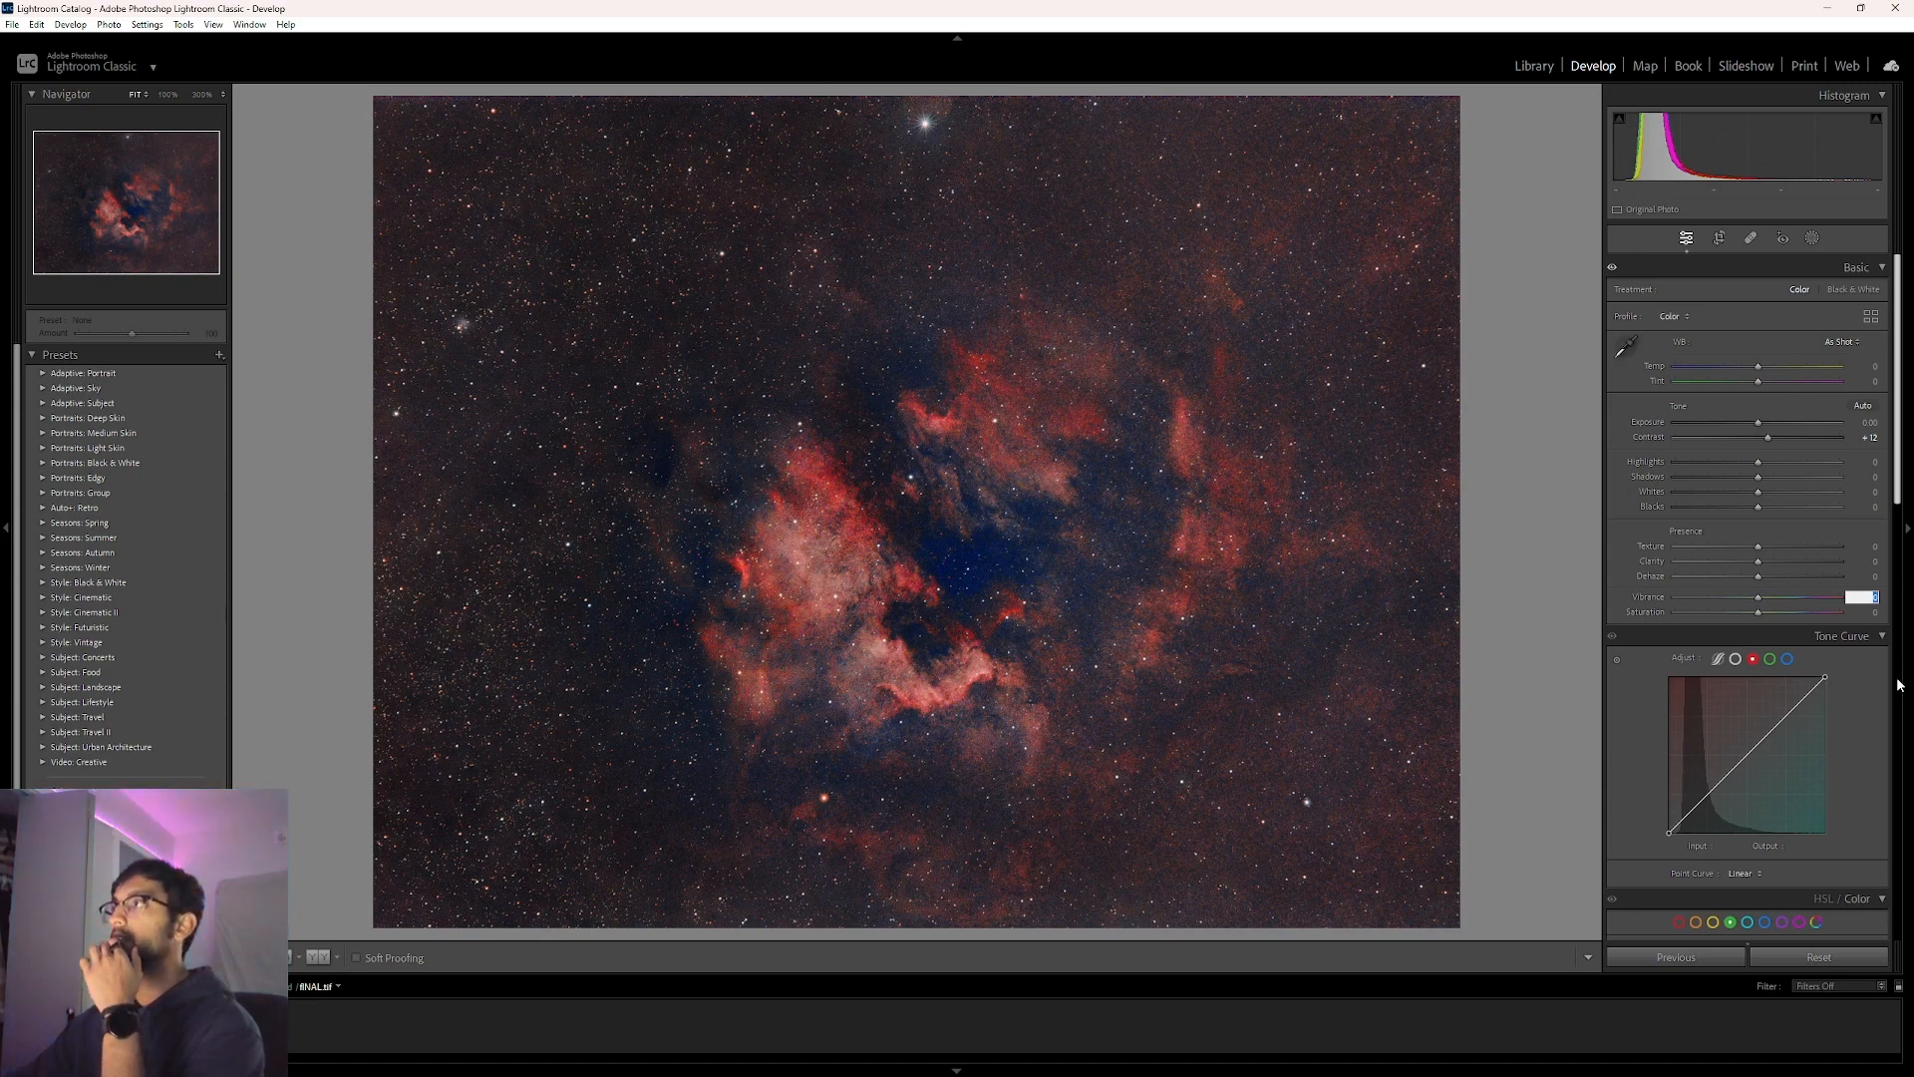
left_click(1835, 16)
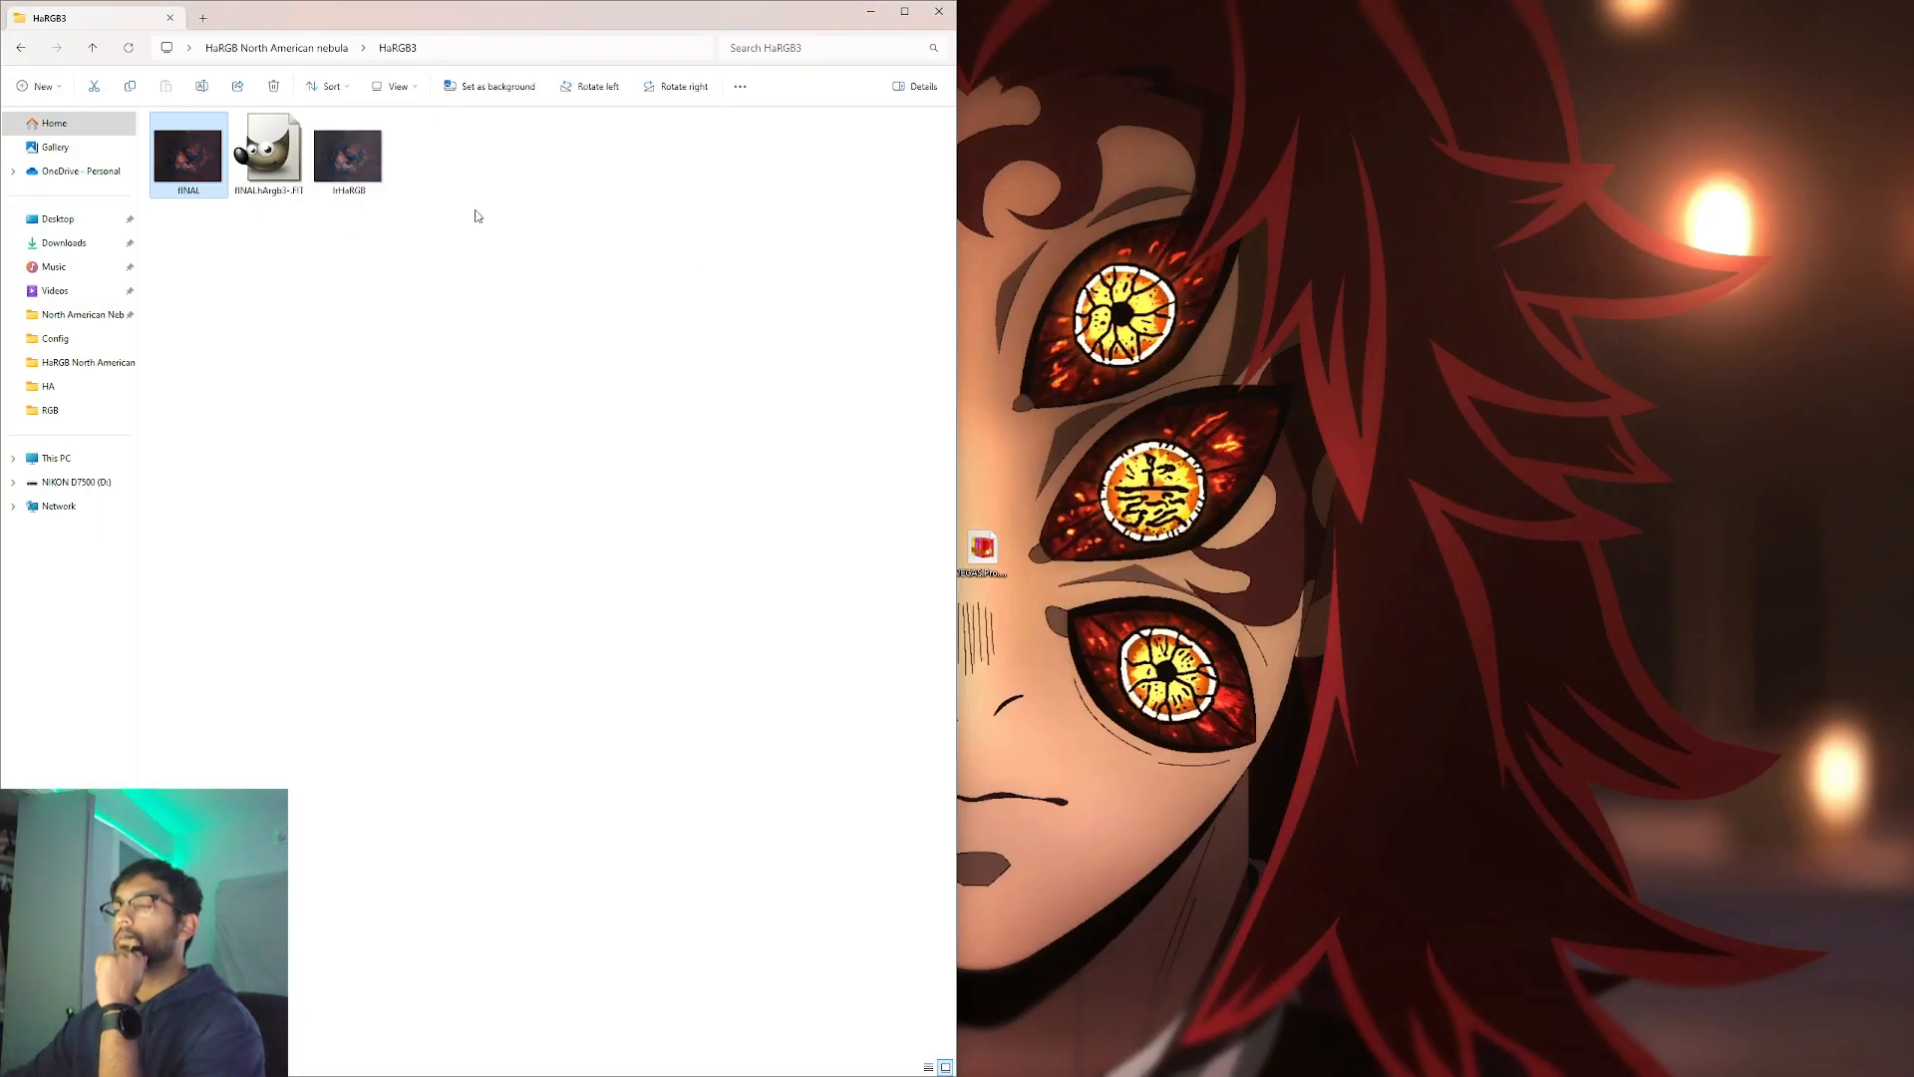
double_click(188, 184)
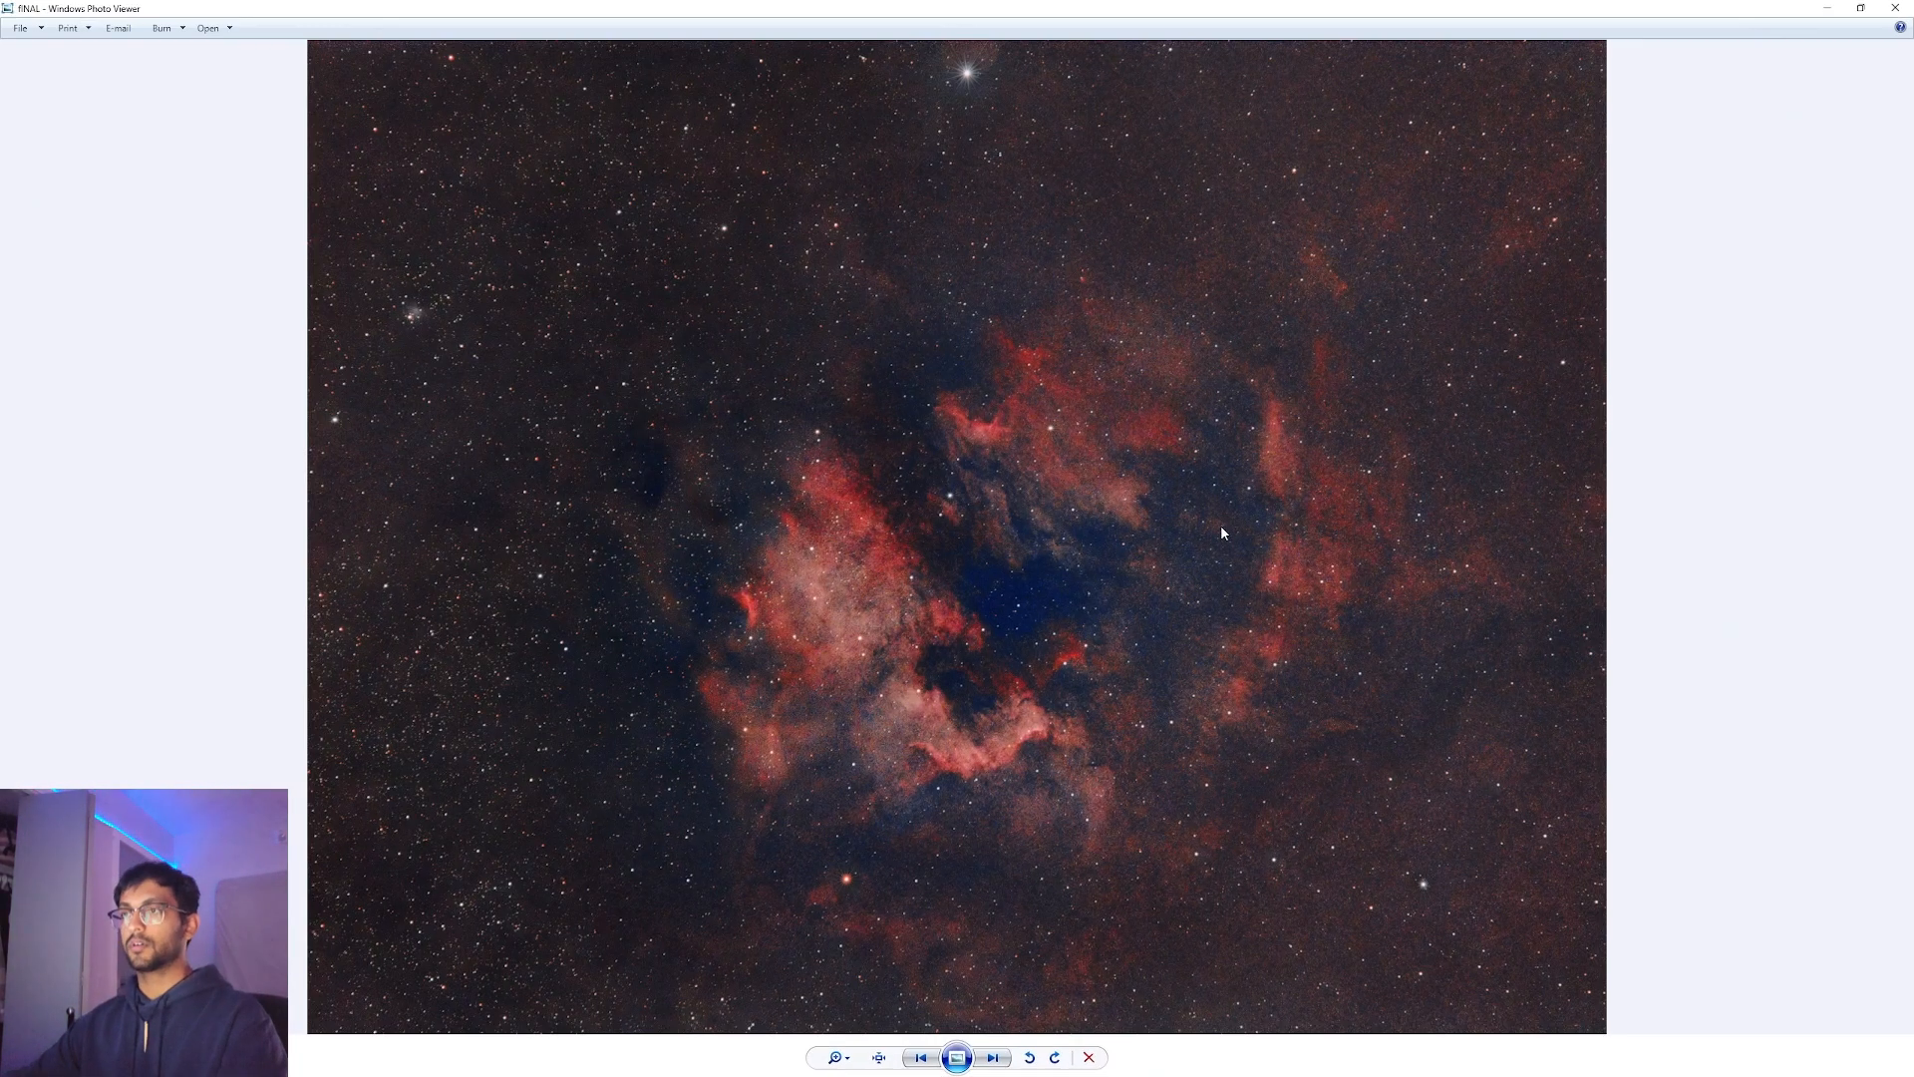